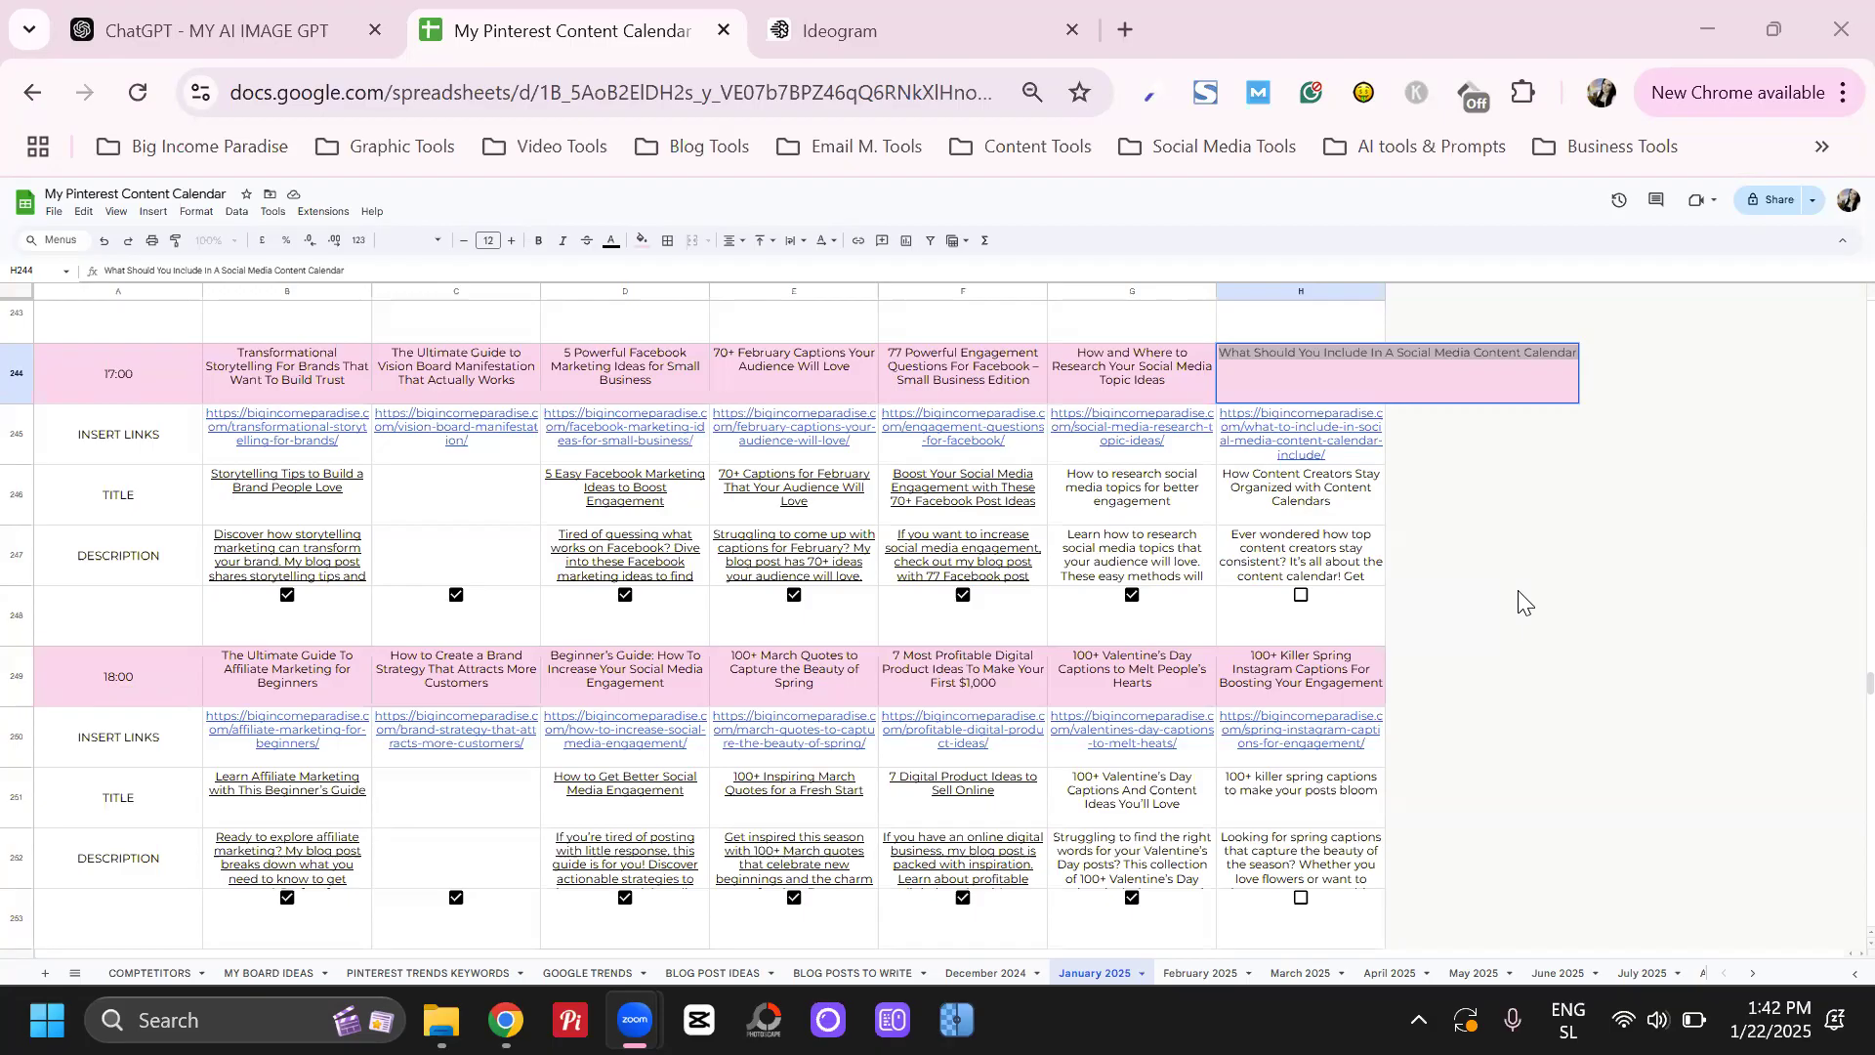
Copy the blog title "What Should You Include In A Social Media Content Calendar" from cell H244 and switch to MY AI IMAGE GPT in ChatGPT
click(1292, 369)
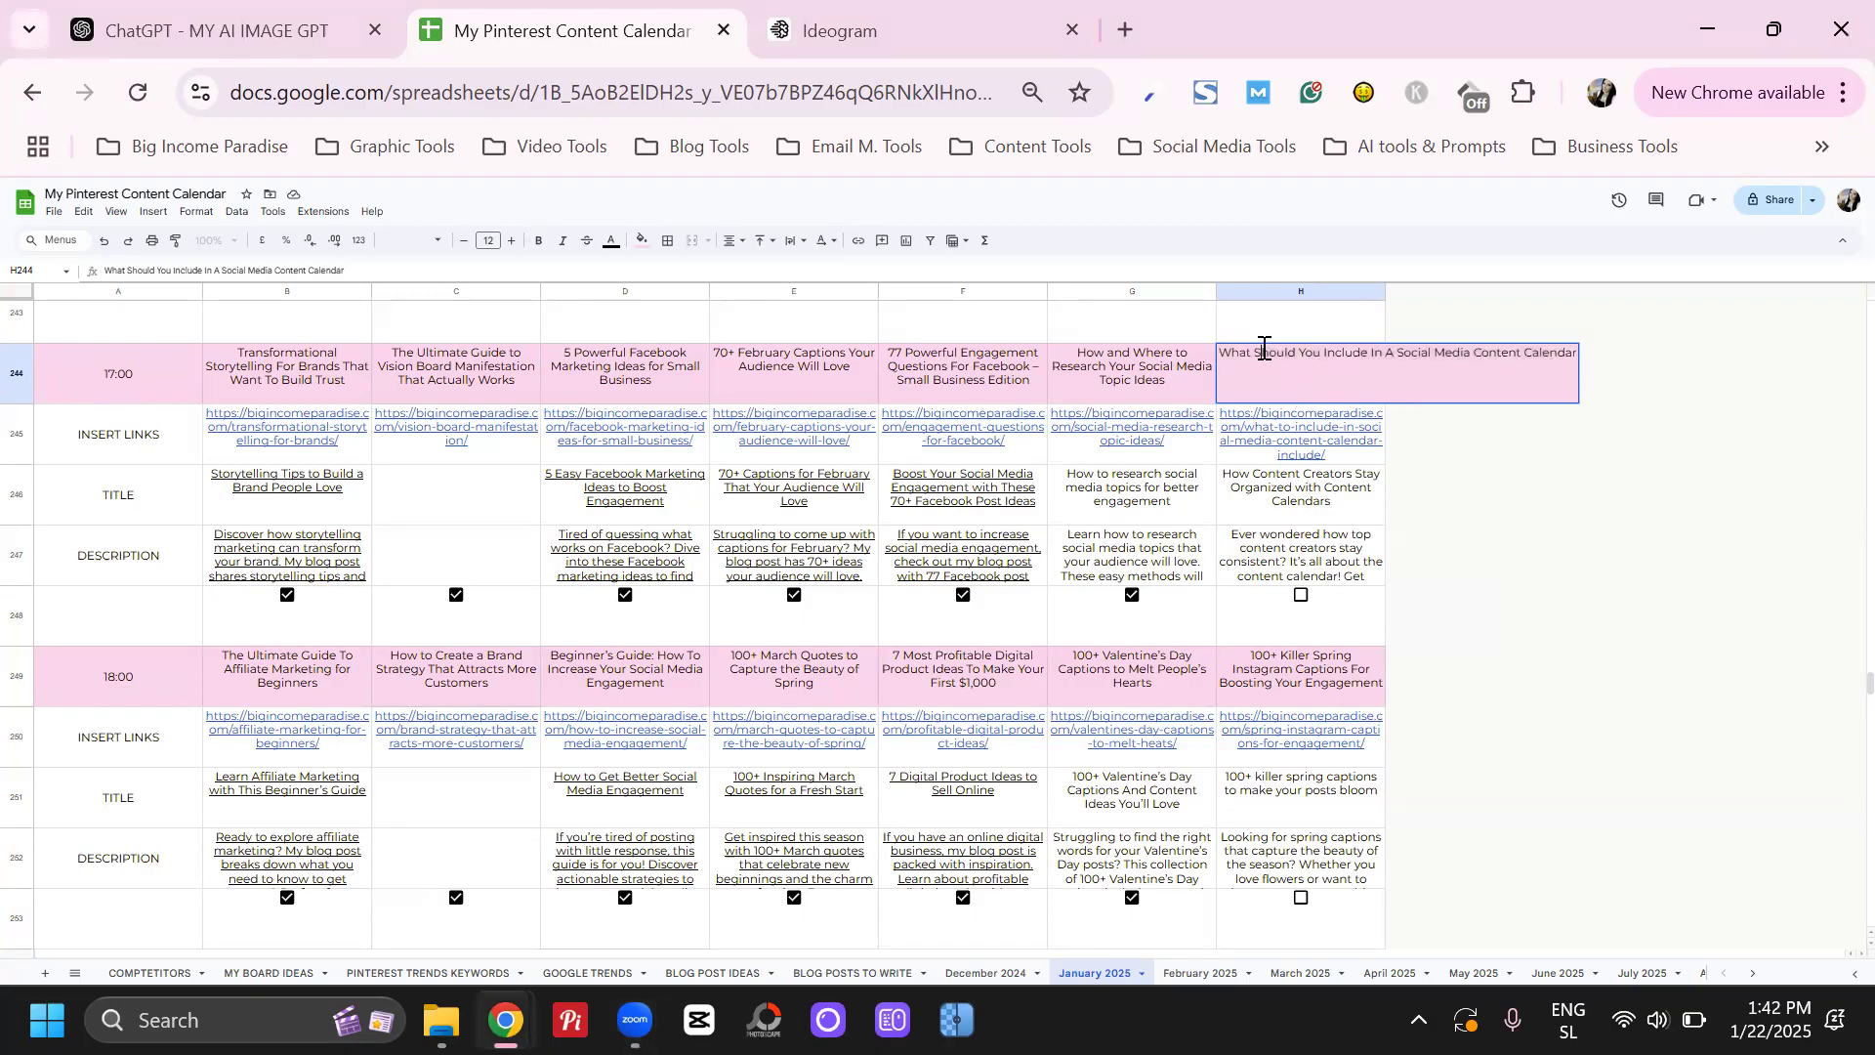
triple_click(1312, 353)
key(ctrl+c)
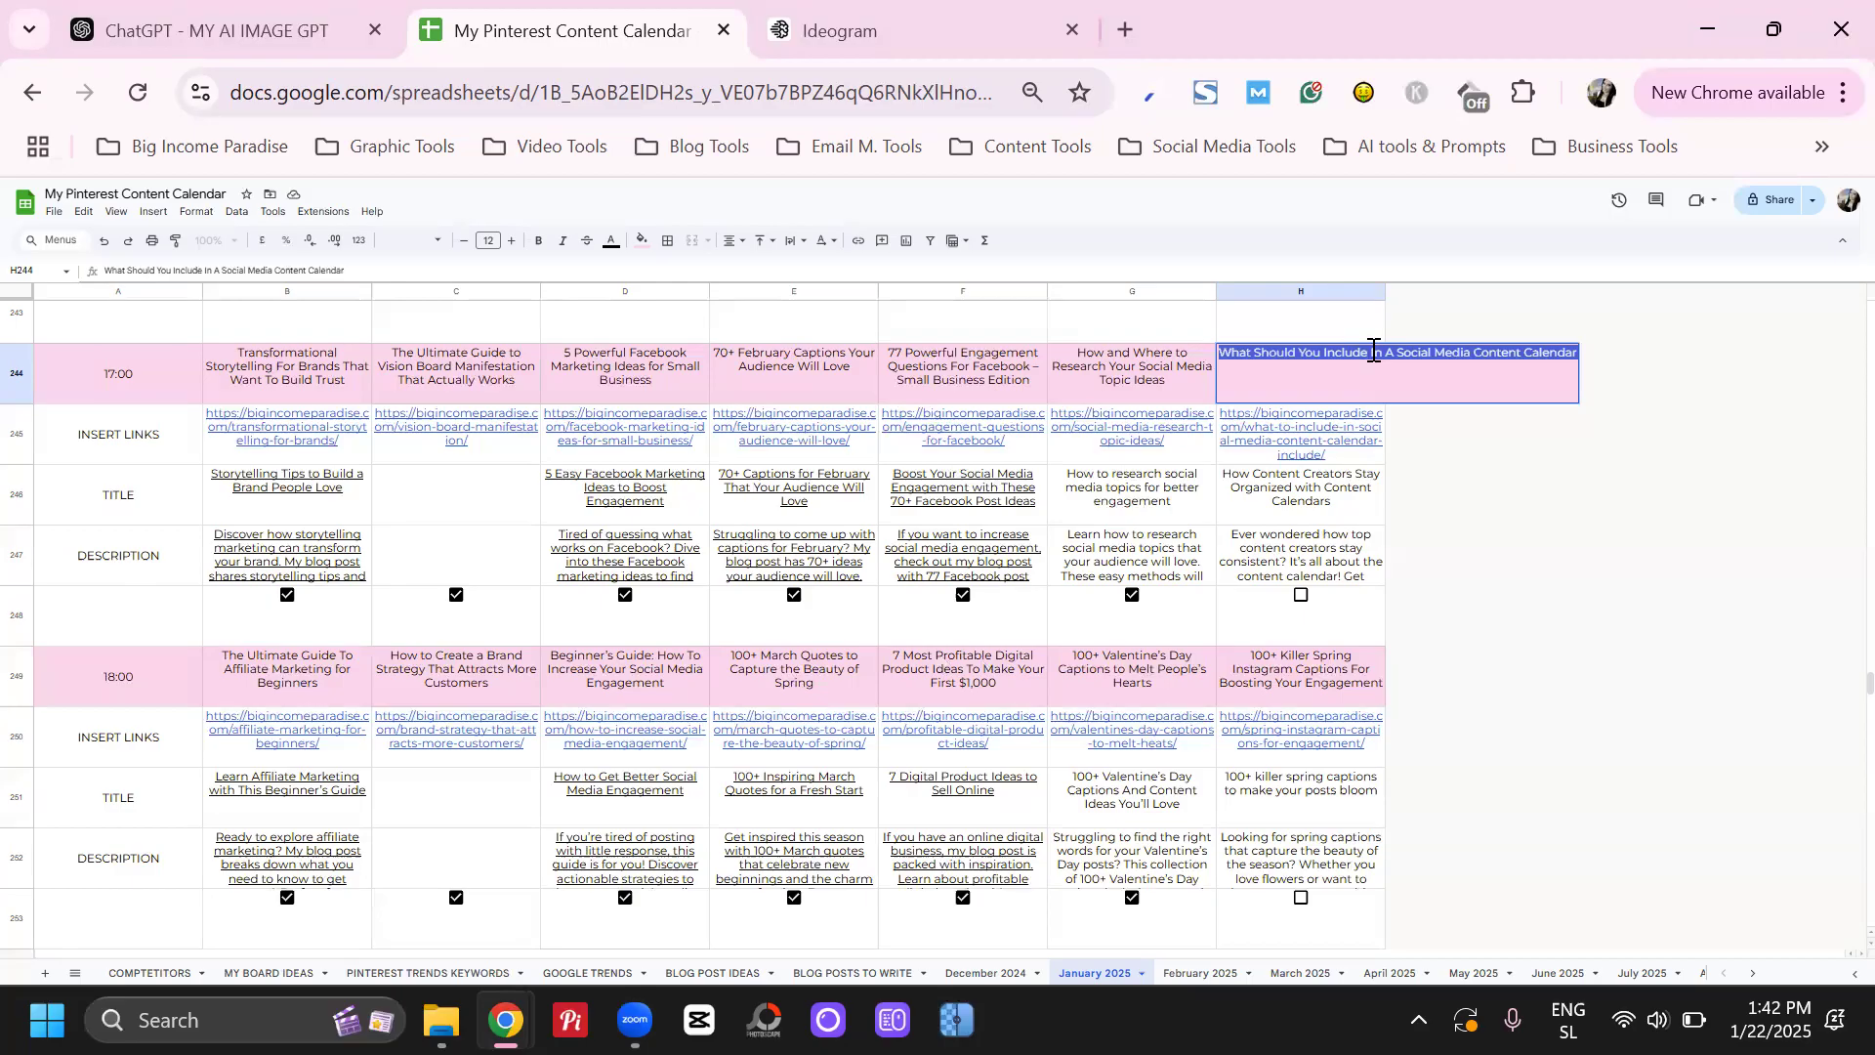
click(332, 42)
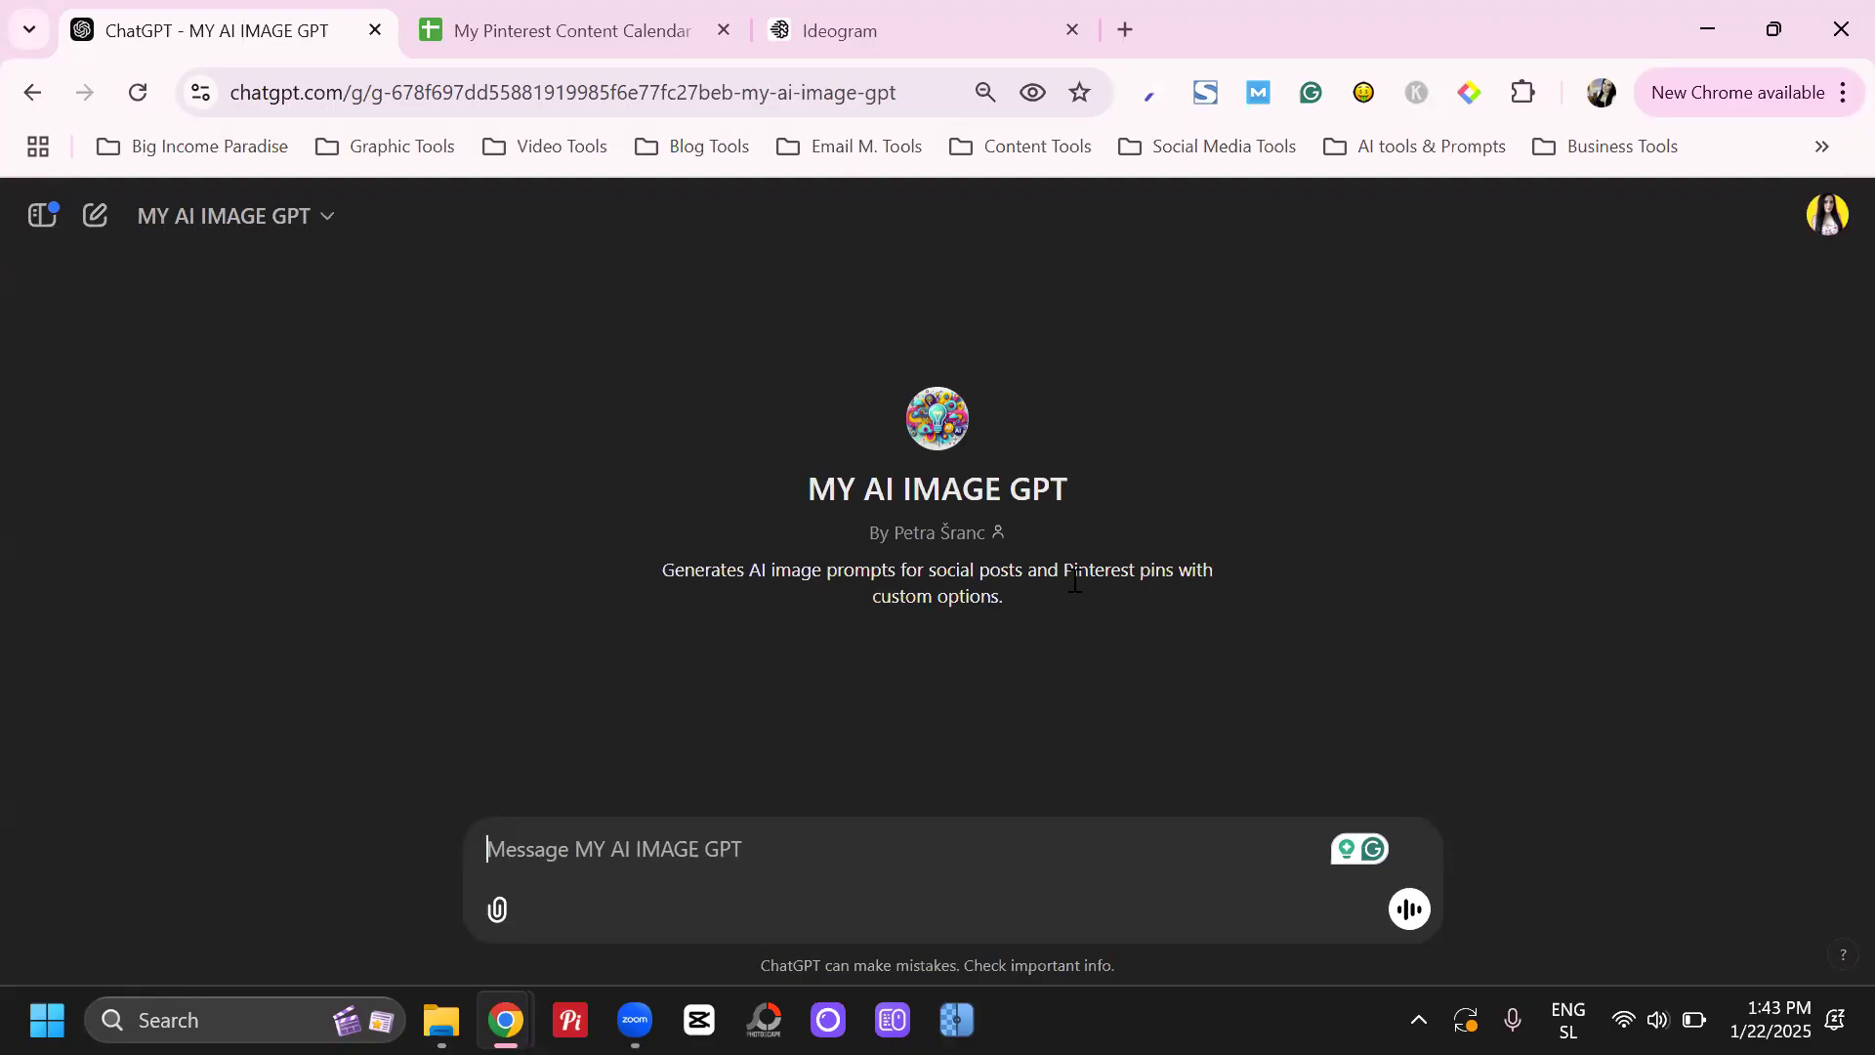
Send the message: This is my blog title "What Should You Include In A Social Media Content Calendar"
text(T)
key(BackSpace)
text(This is my blog title)
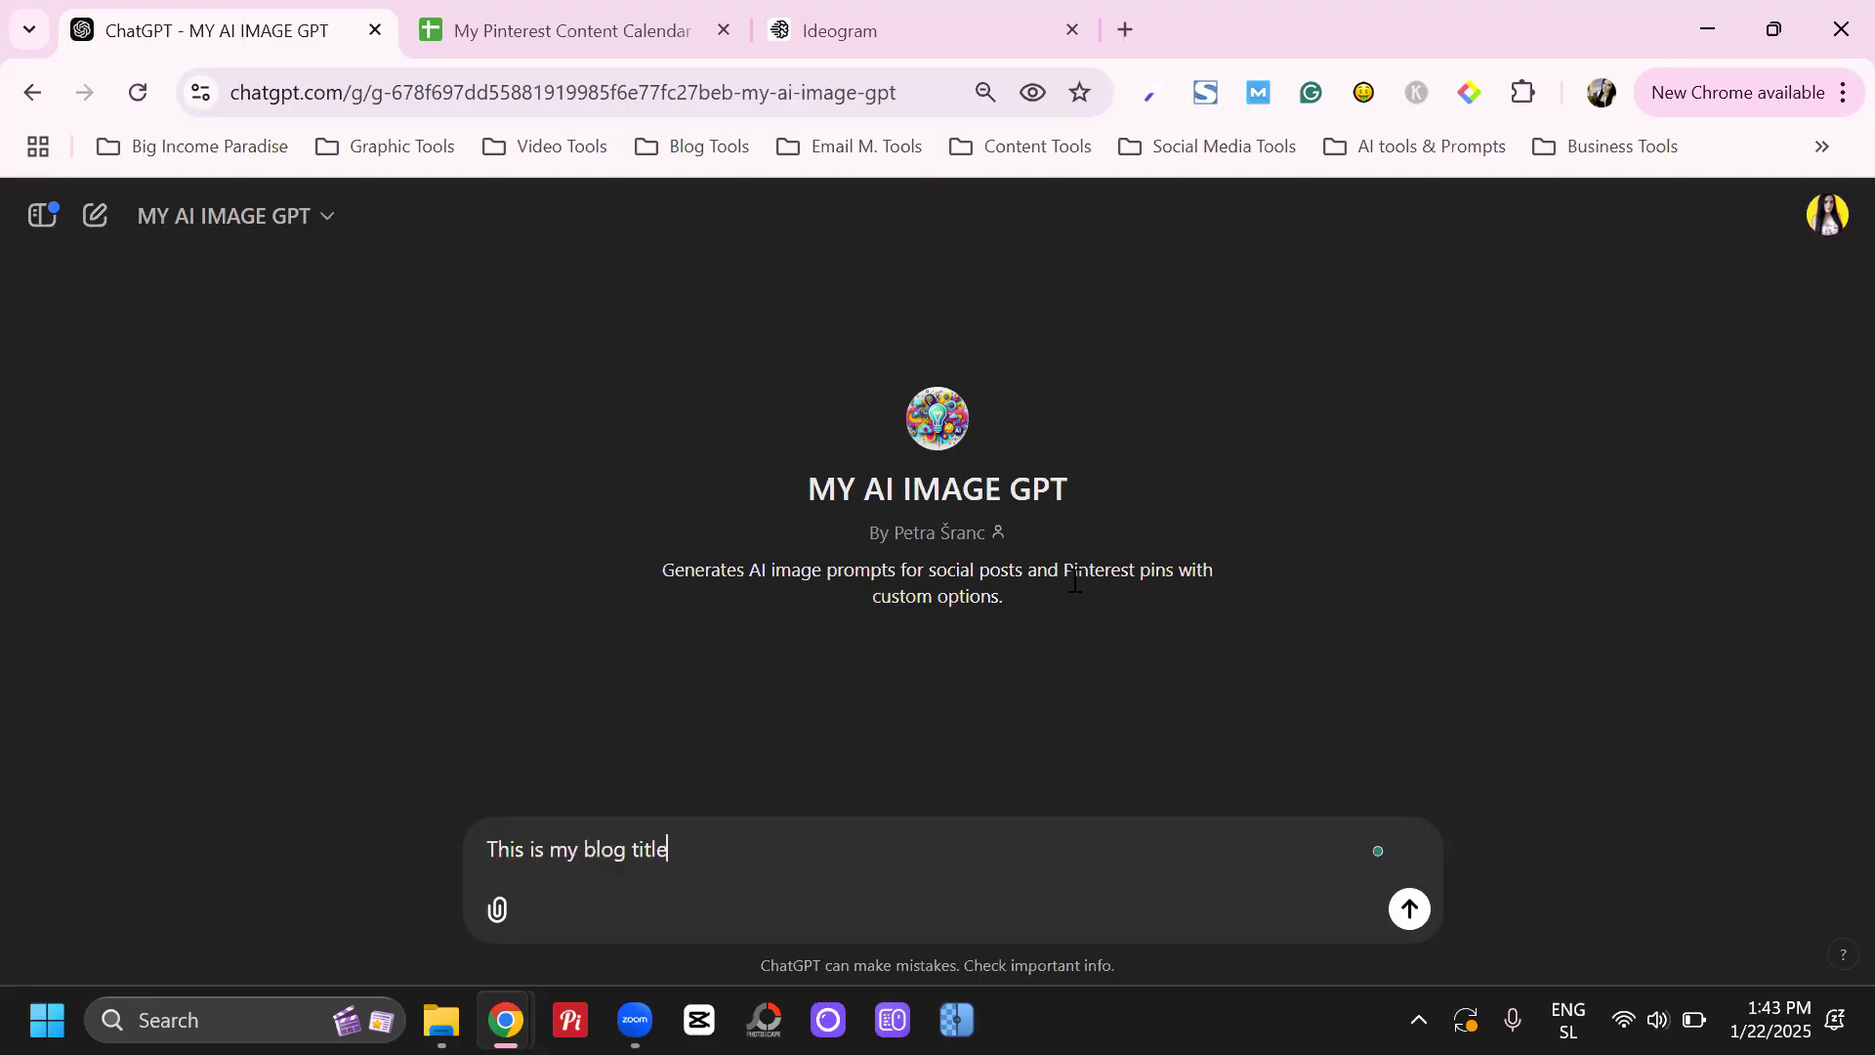
text( ")
key(ctrl+v)
text(")
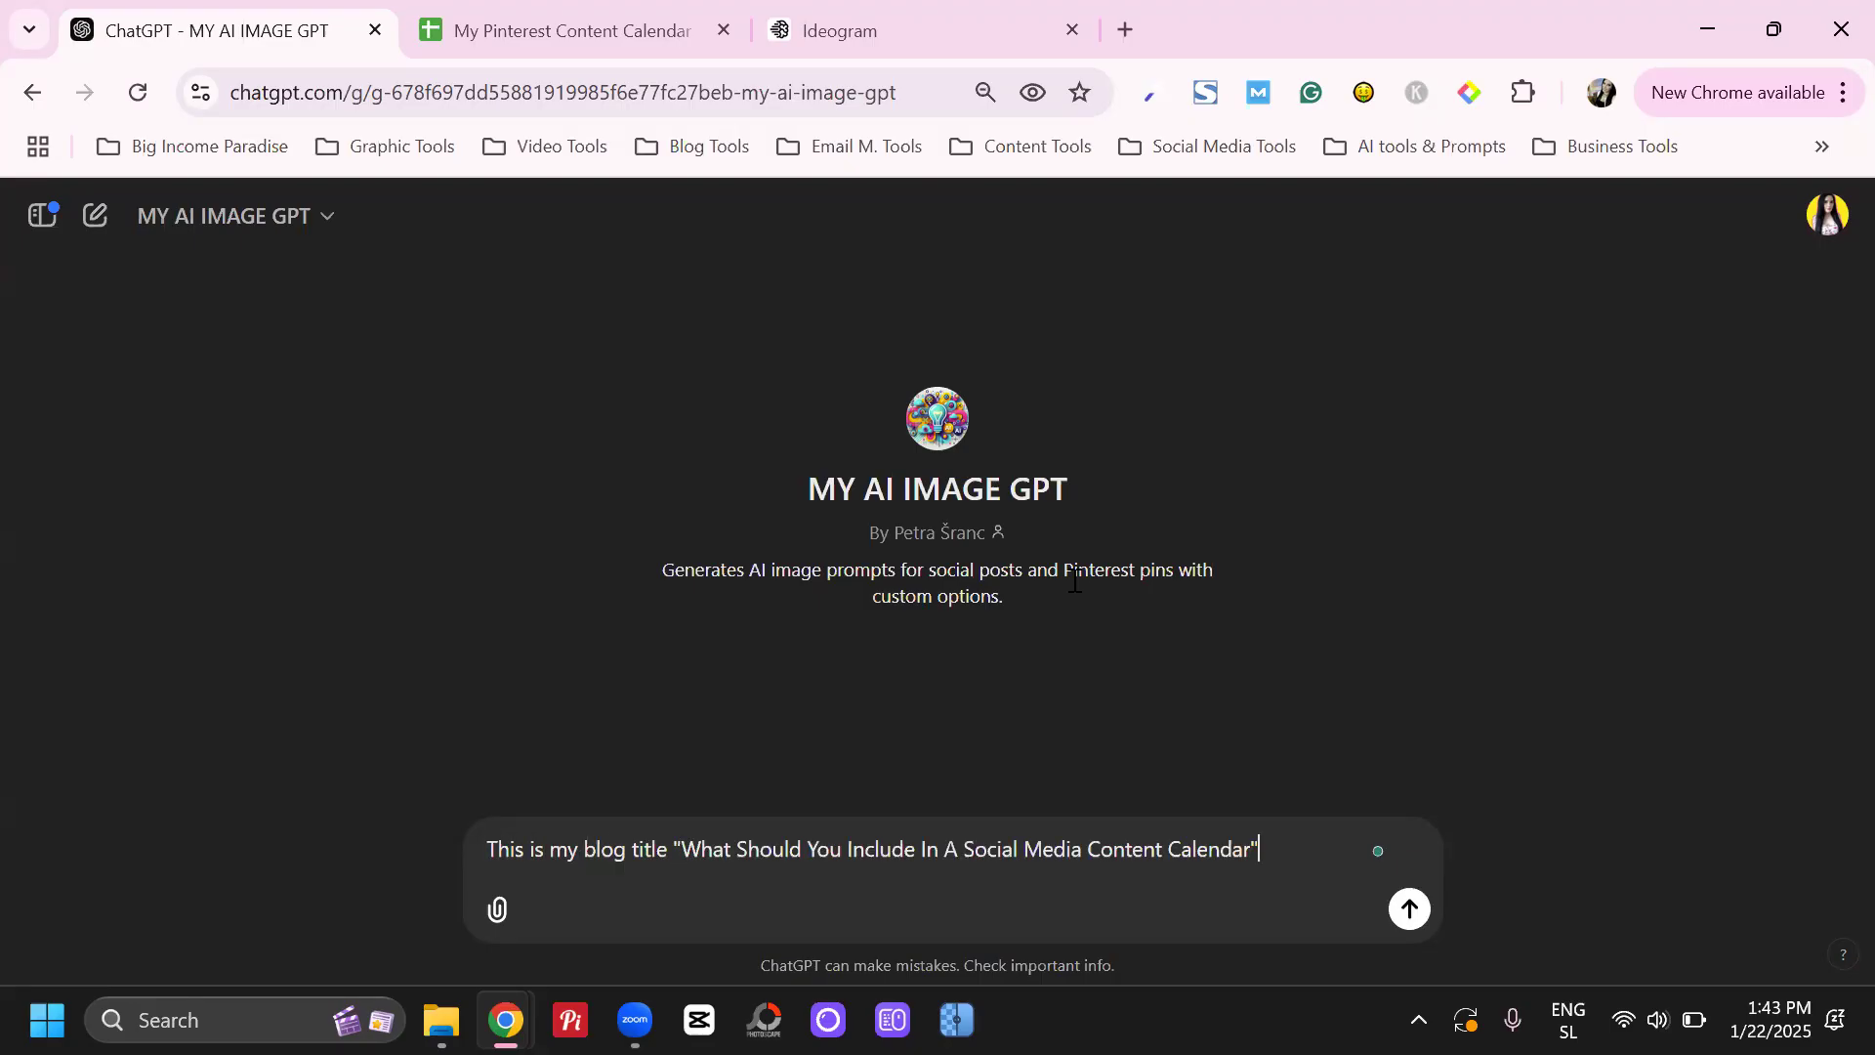
key(Return)
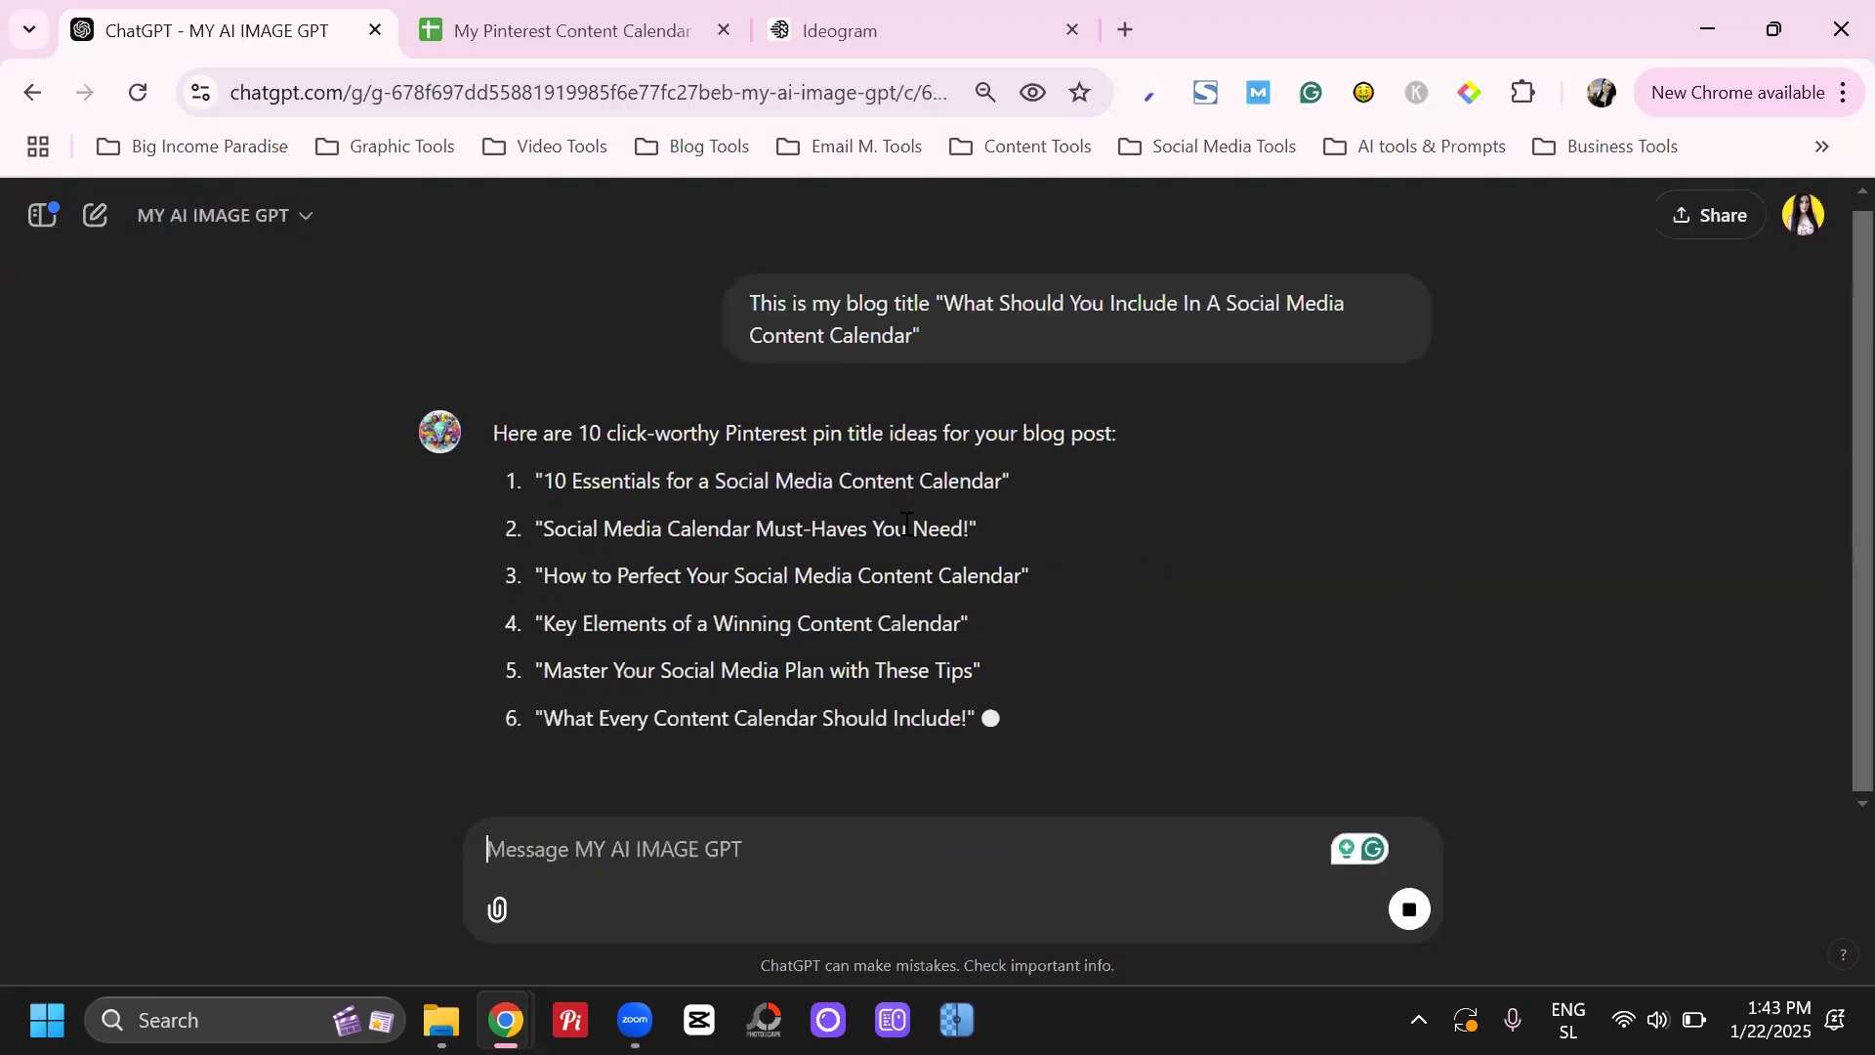
Read through the suggested Pinterest pin titles and compare them with the original blog title
scroll(908, 526, up, 1)
drag(611, 442, 765, 444)
click(788, 444)
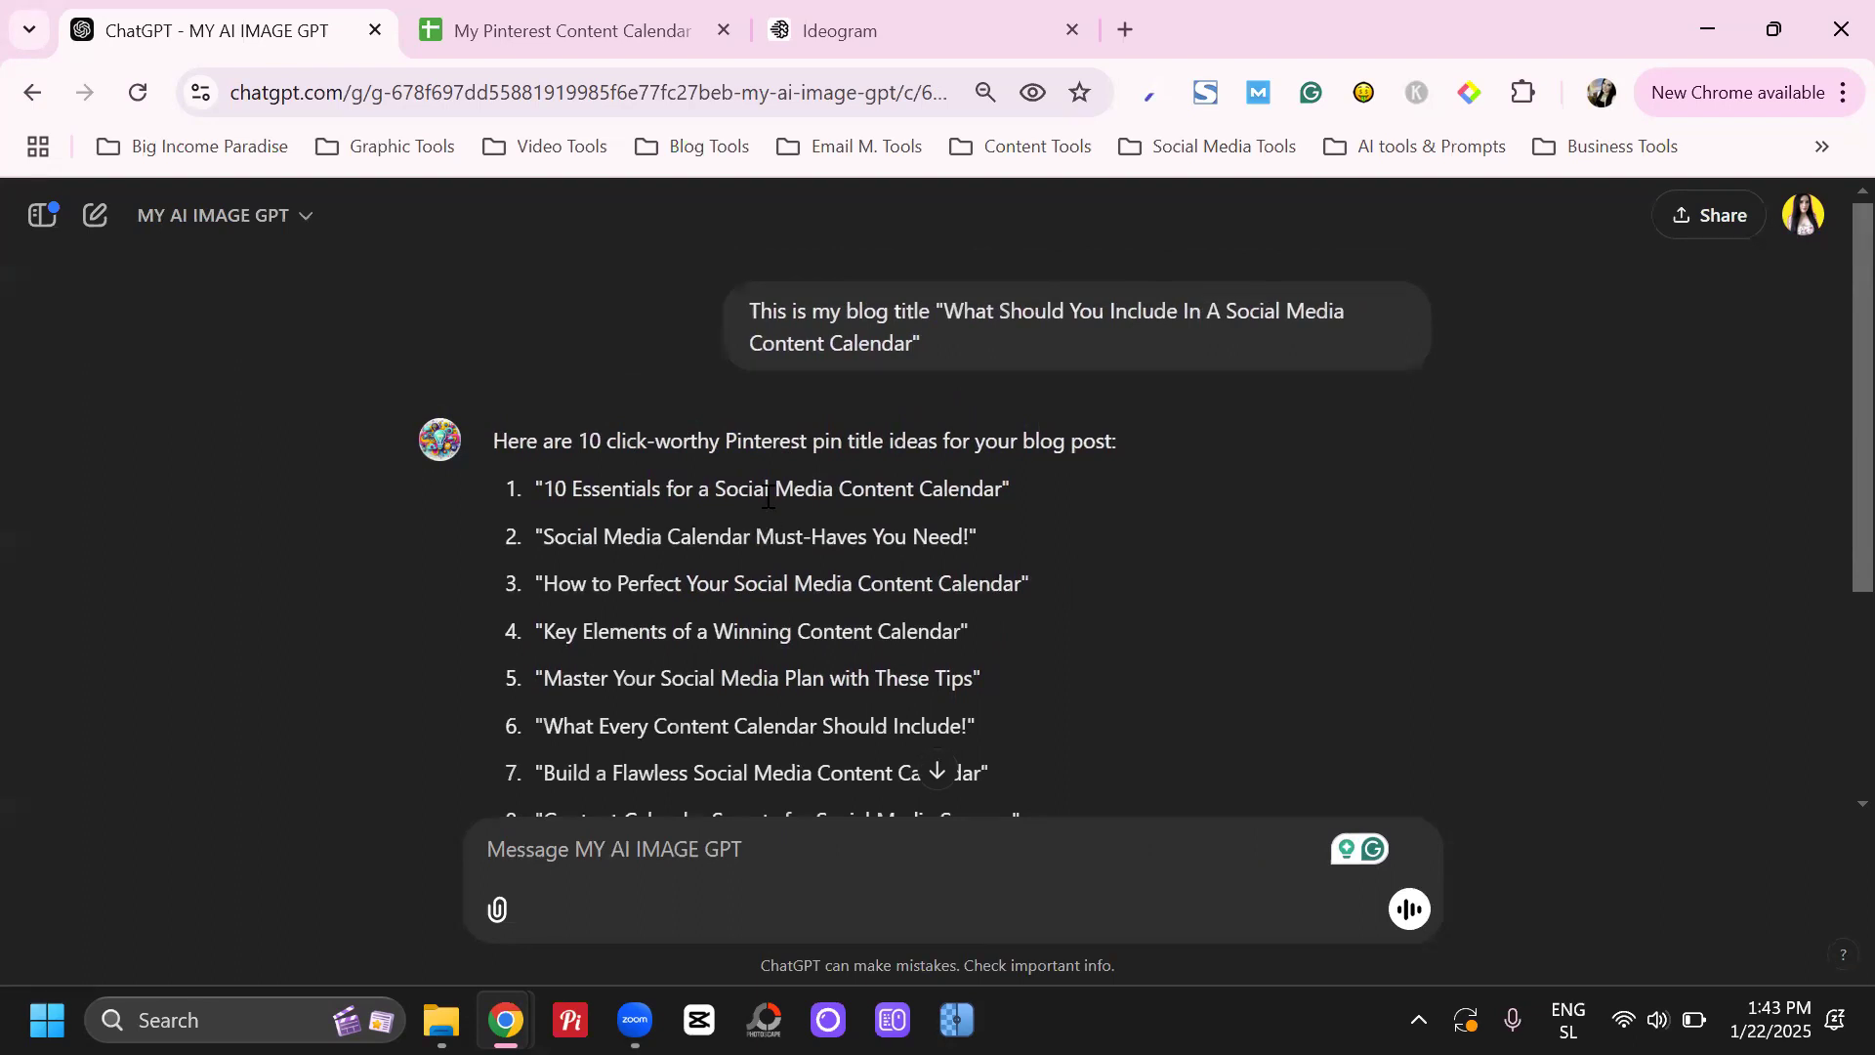
scroll(748, 511, down, 2)
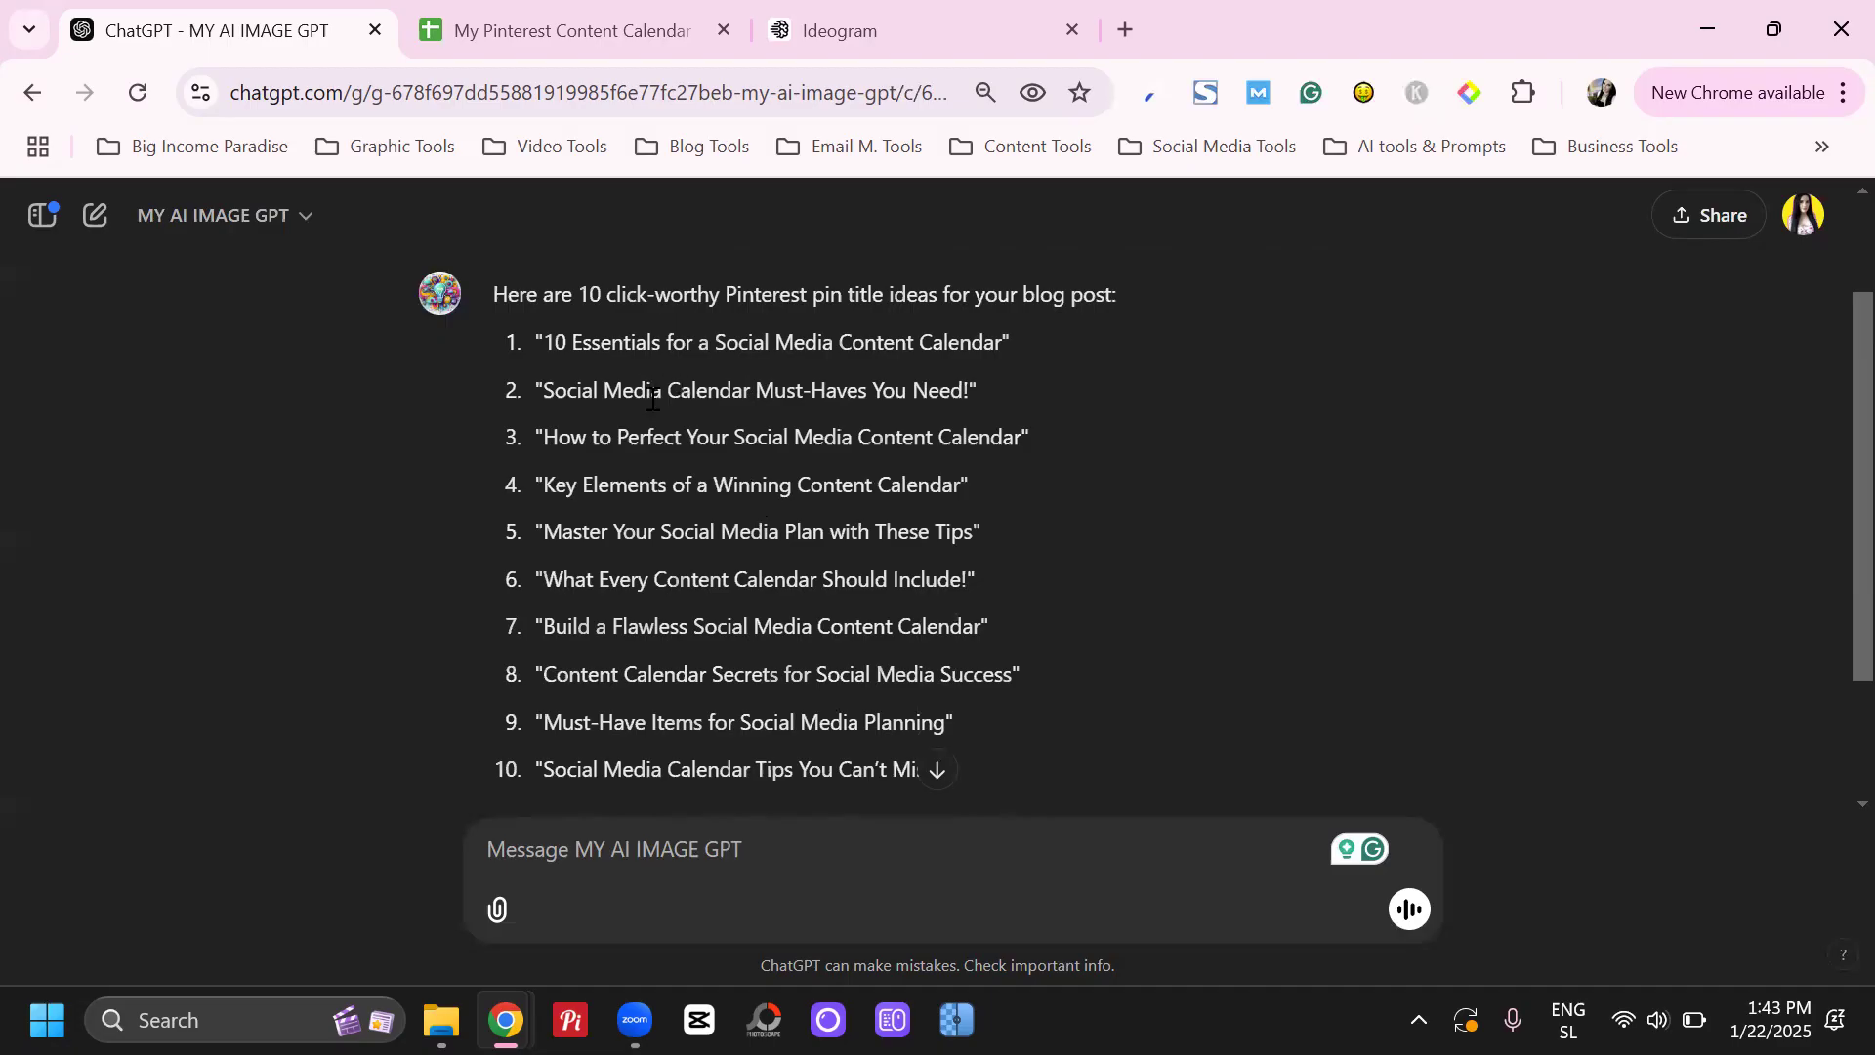
scroll(836, 416, up, 2)
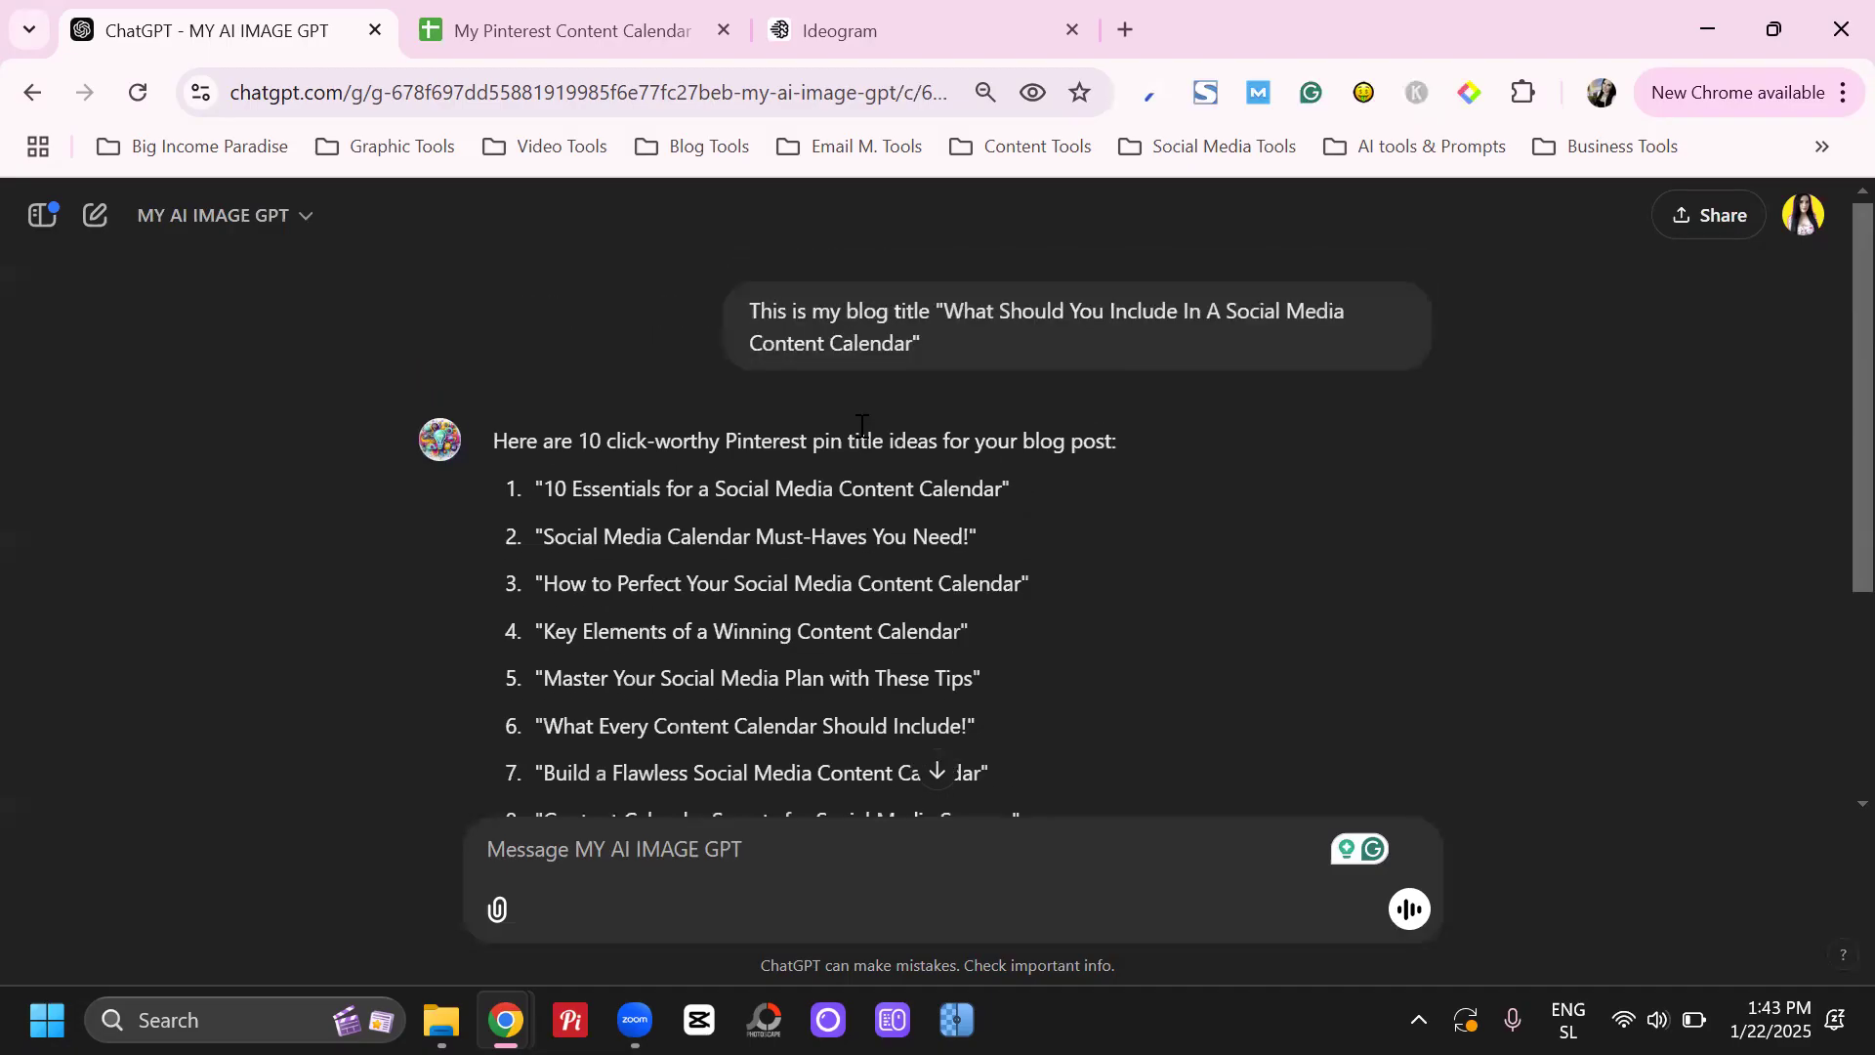
drag(957, 310, 1150, 311)
click(1154, 311)
scroll(882, 373, down, 1)
scroll(882, 373, down, 2)
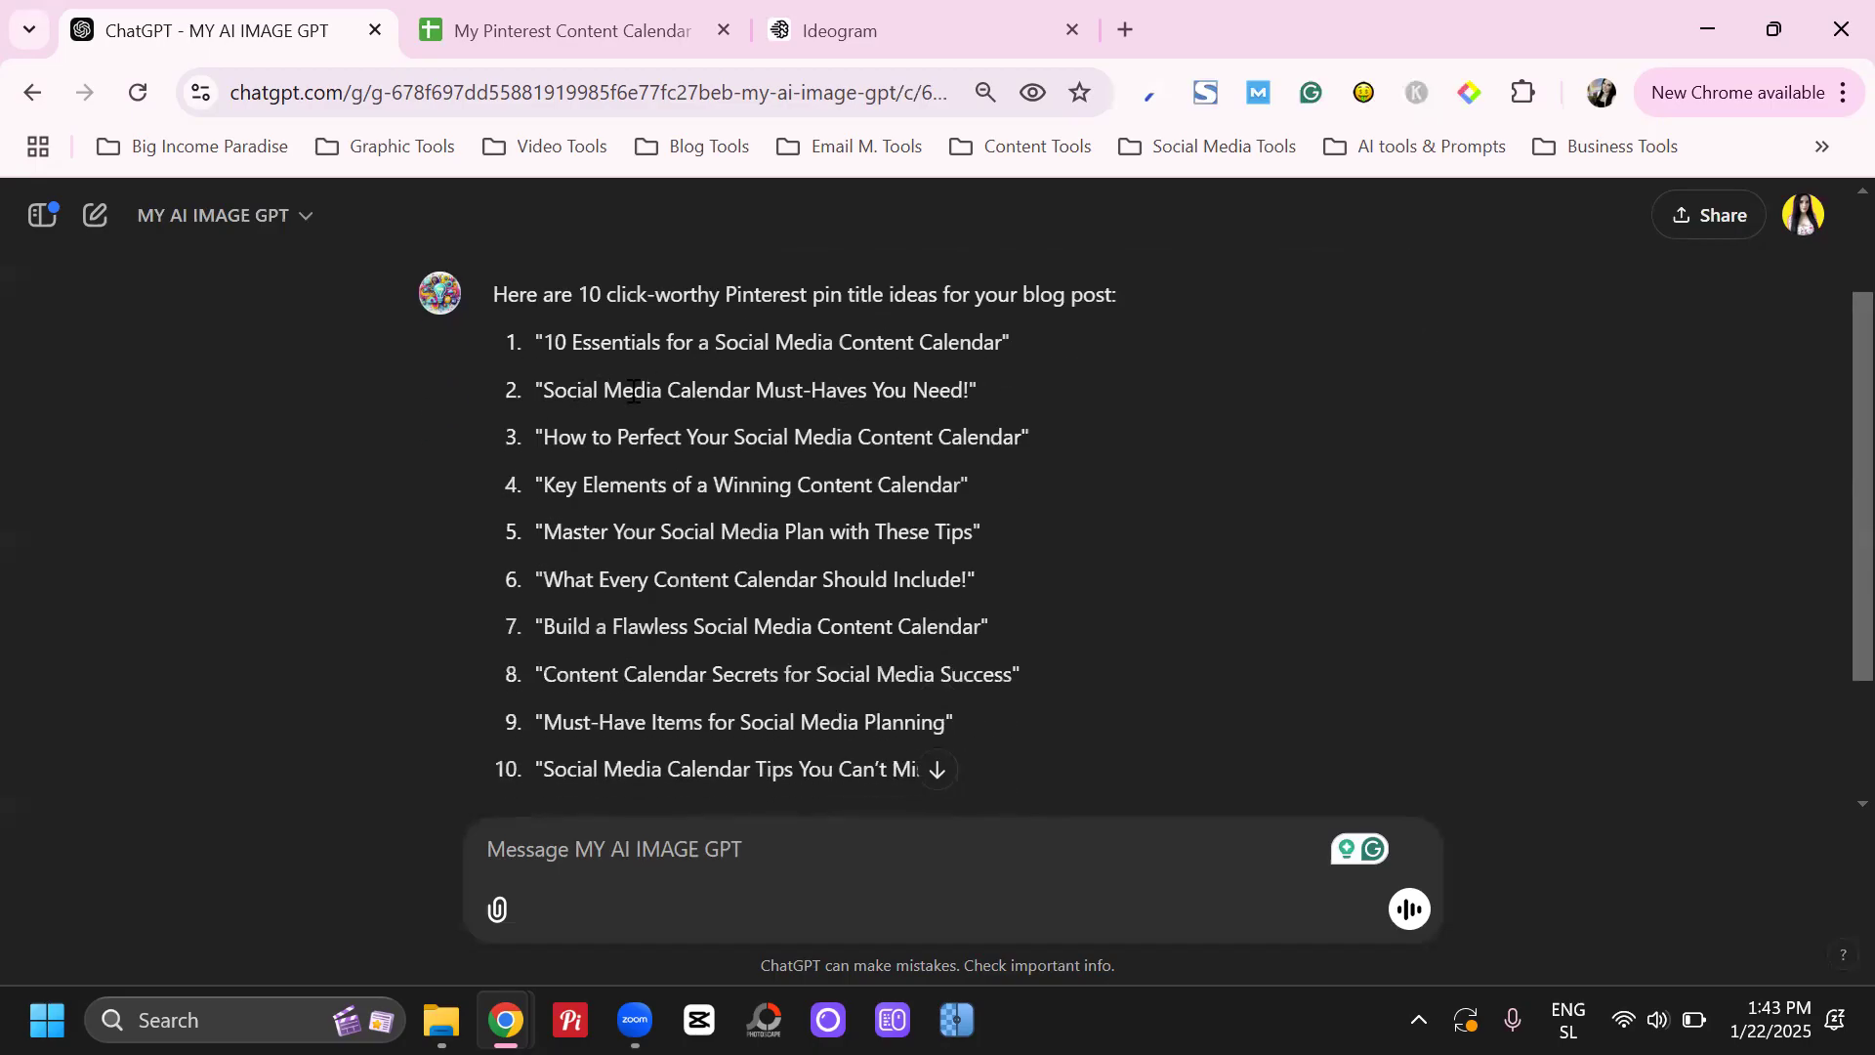
scroll(578, 381, down, 2)
scroll(578, 371, up, 1)
drag(570, 429, 796, 426)
click(891, 426)
drag(566, 482, 915, 483)
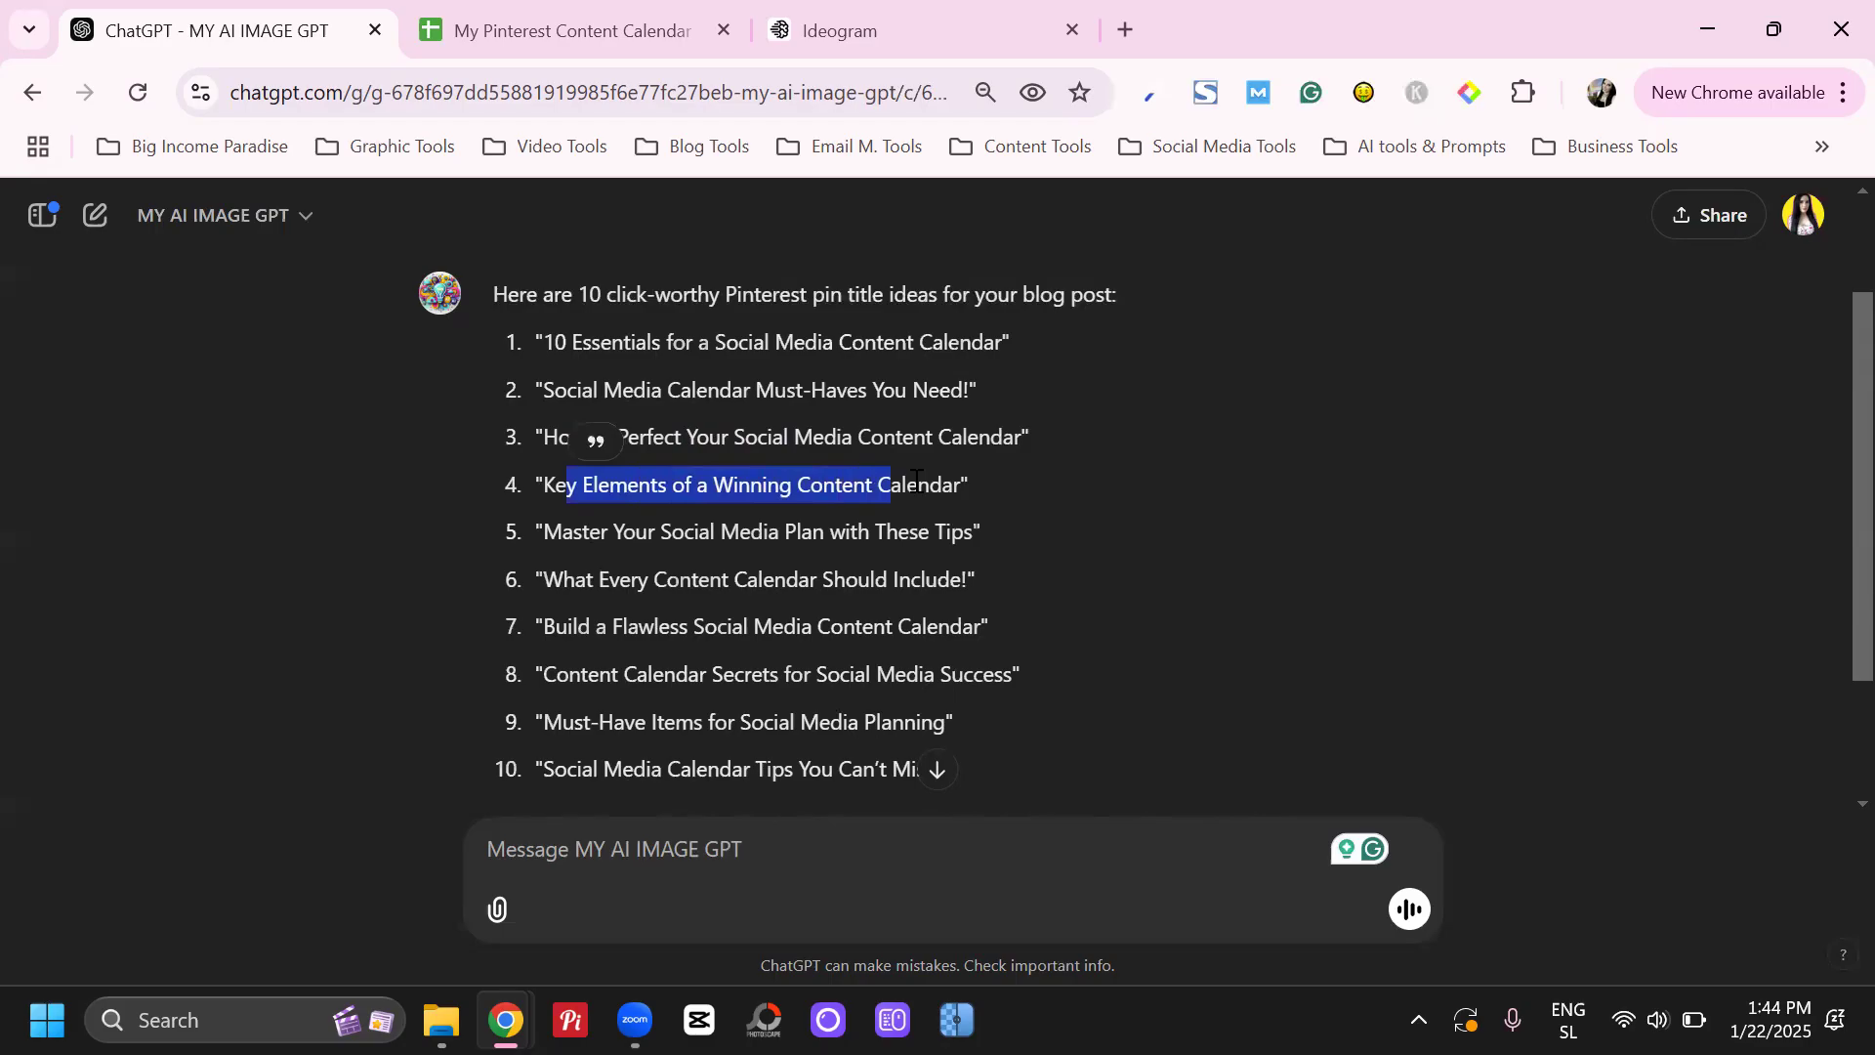
click(915, 484)
drag(533, 485, 919, 485)
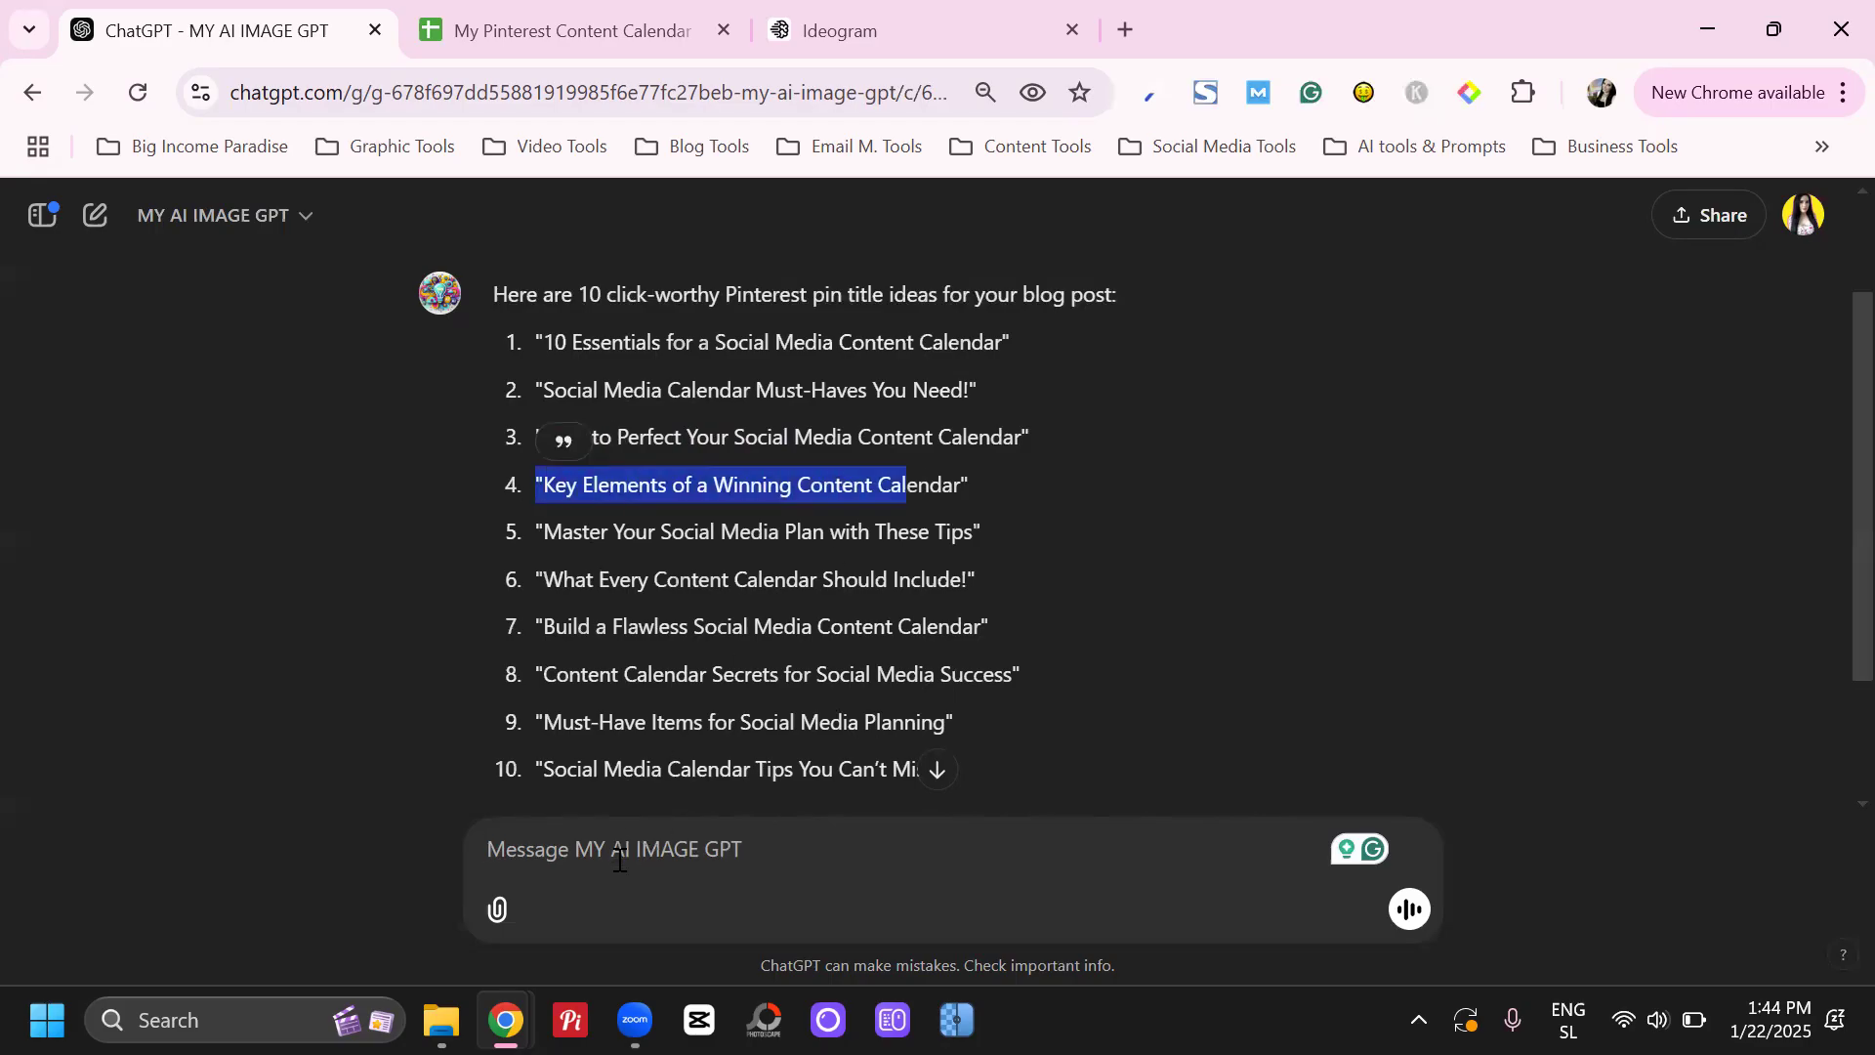
Reply "i like number 4." to choose the title "Key Elements of a Winning Content Calendar"
click(626, 861)
text(i like )
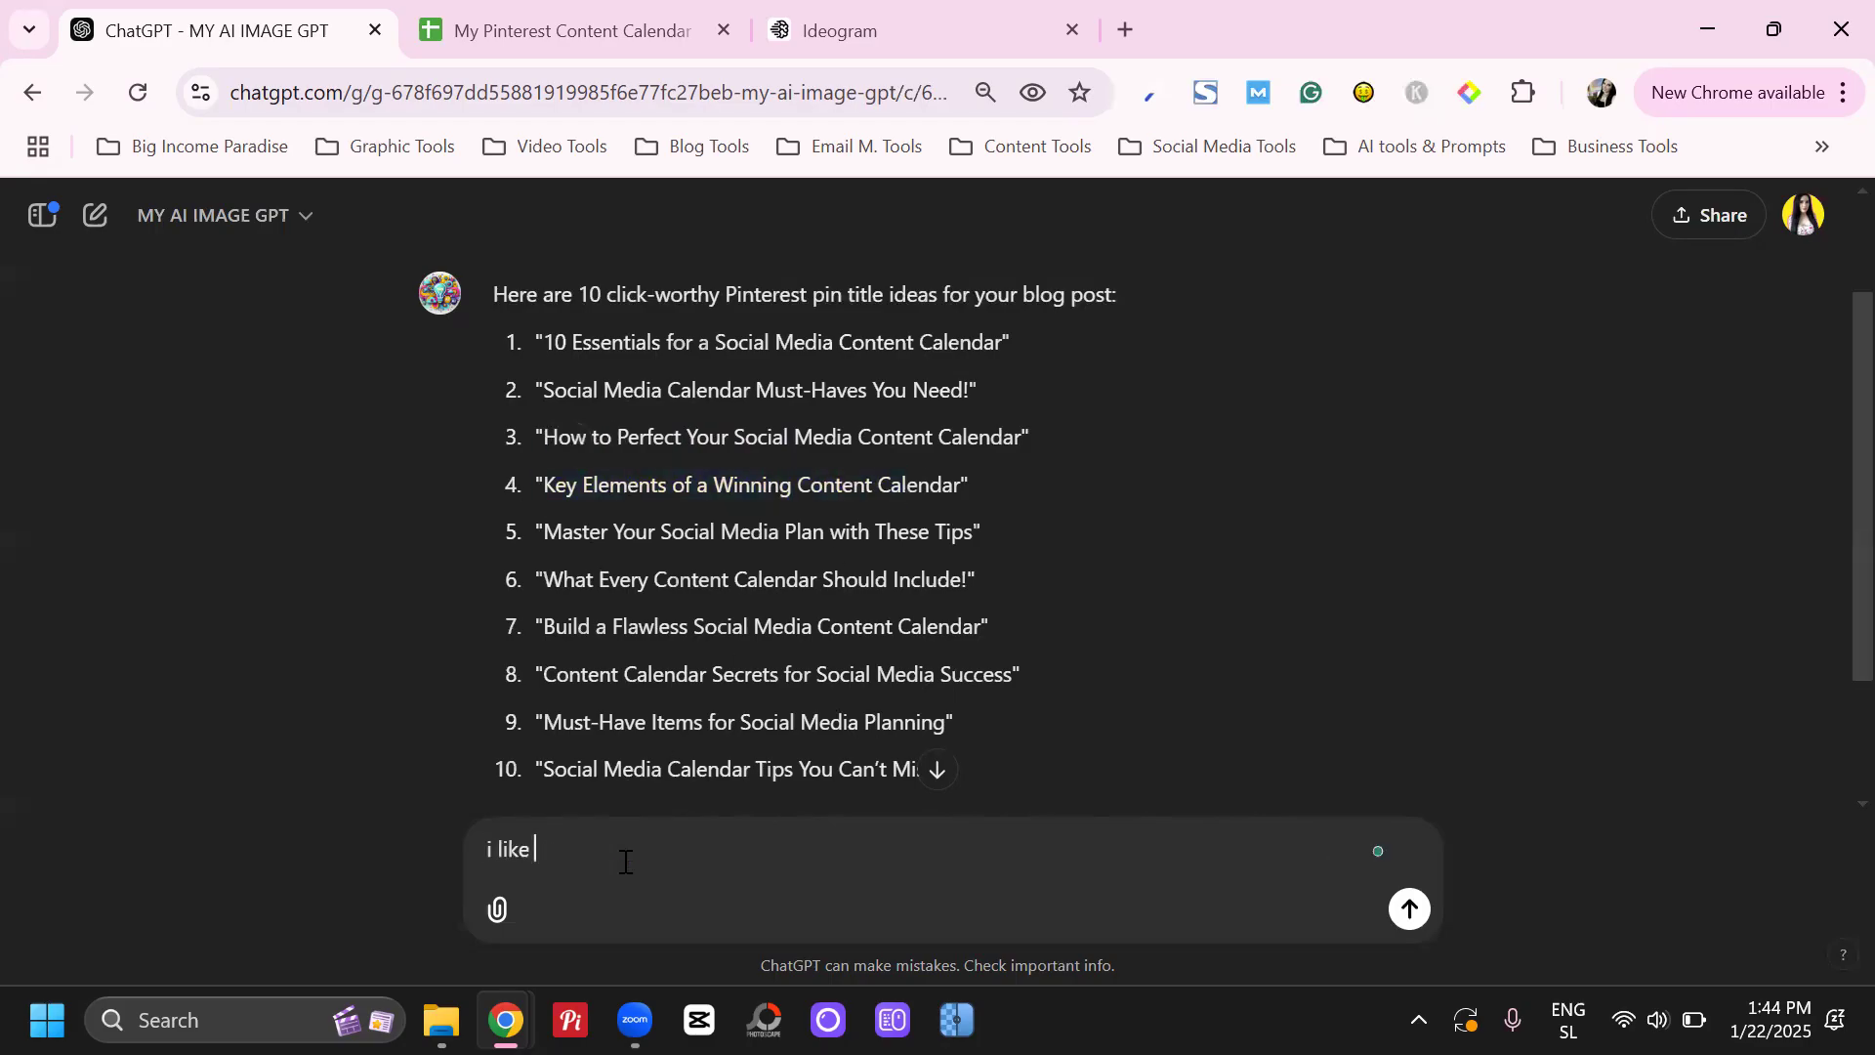
text(number 4)
key(Return)
drag(535, 485, 1022, 473)
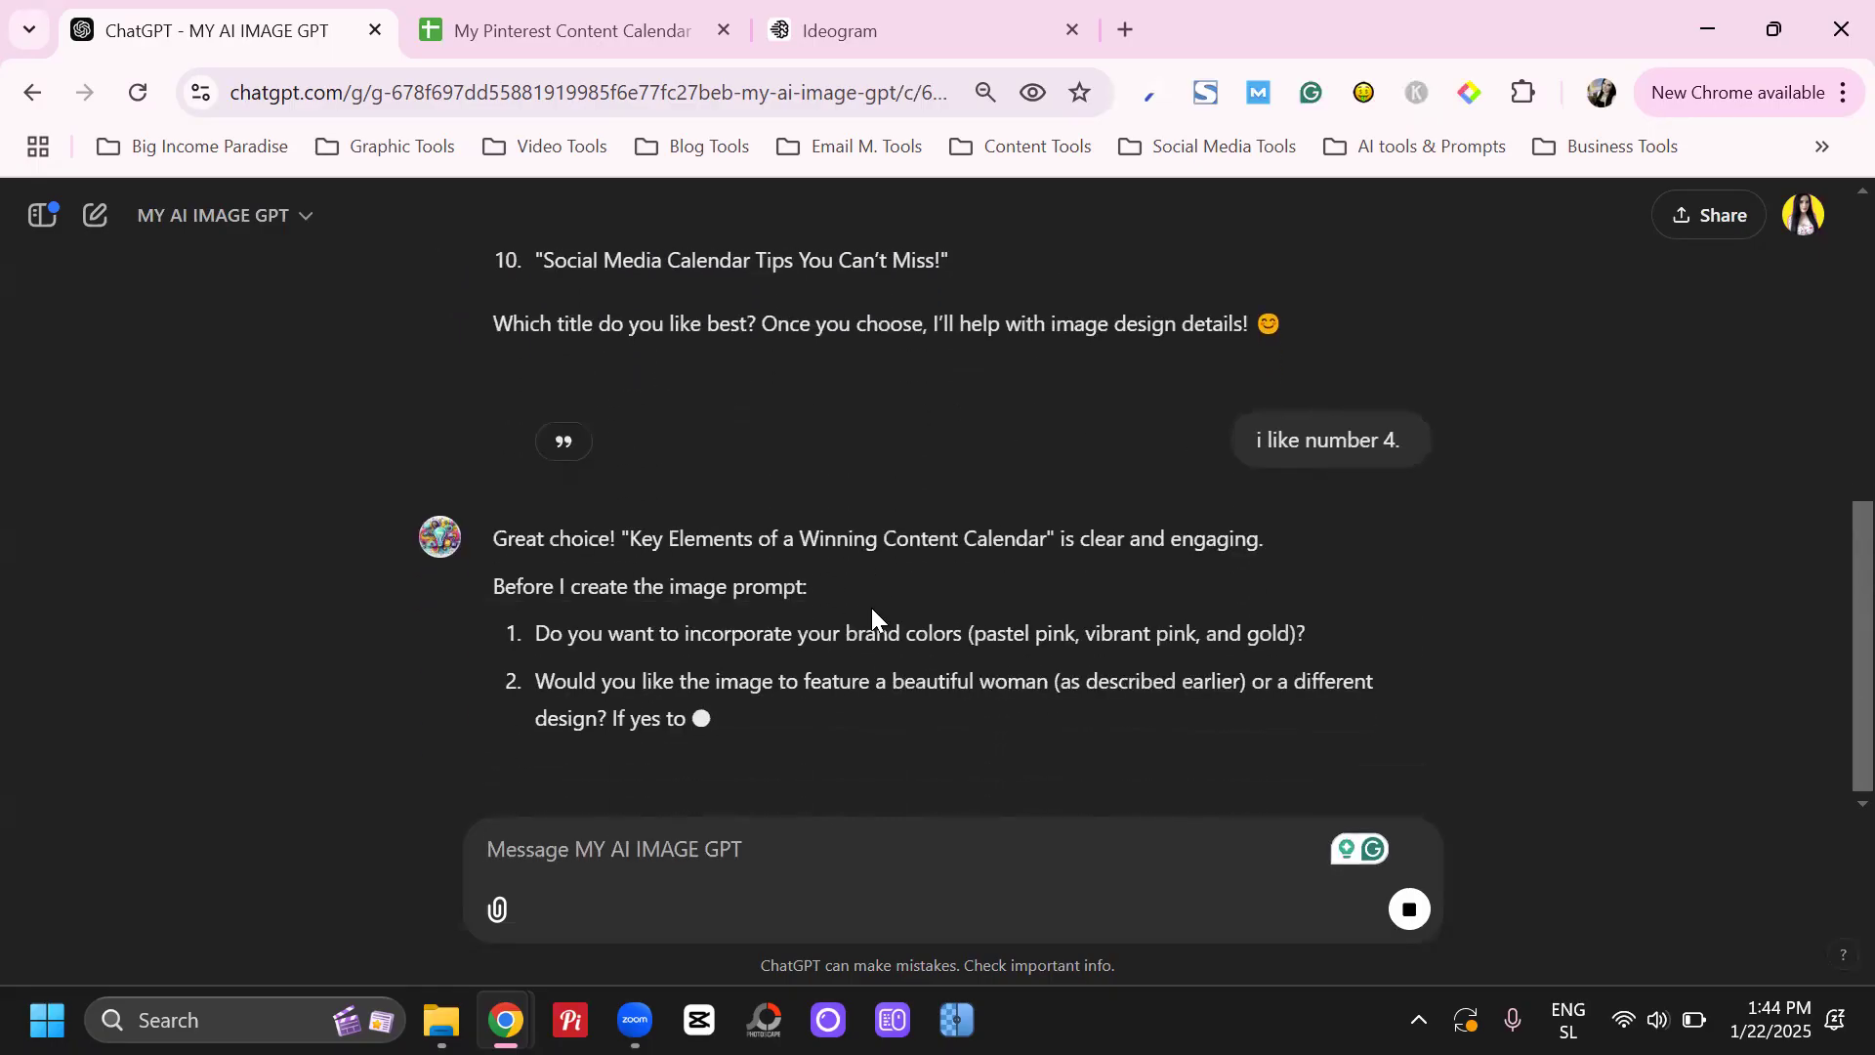
Start the reply to the design questions with "1. no" for the brand colors and begin a second line with "2."
scroll(648, 652, up, 1)
click(668, 855)
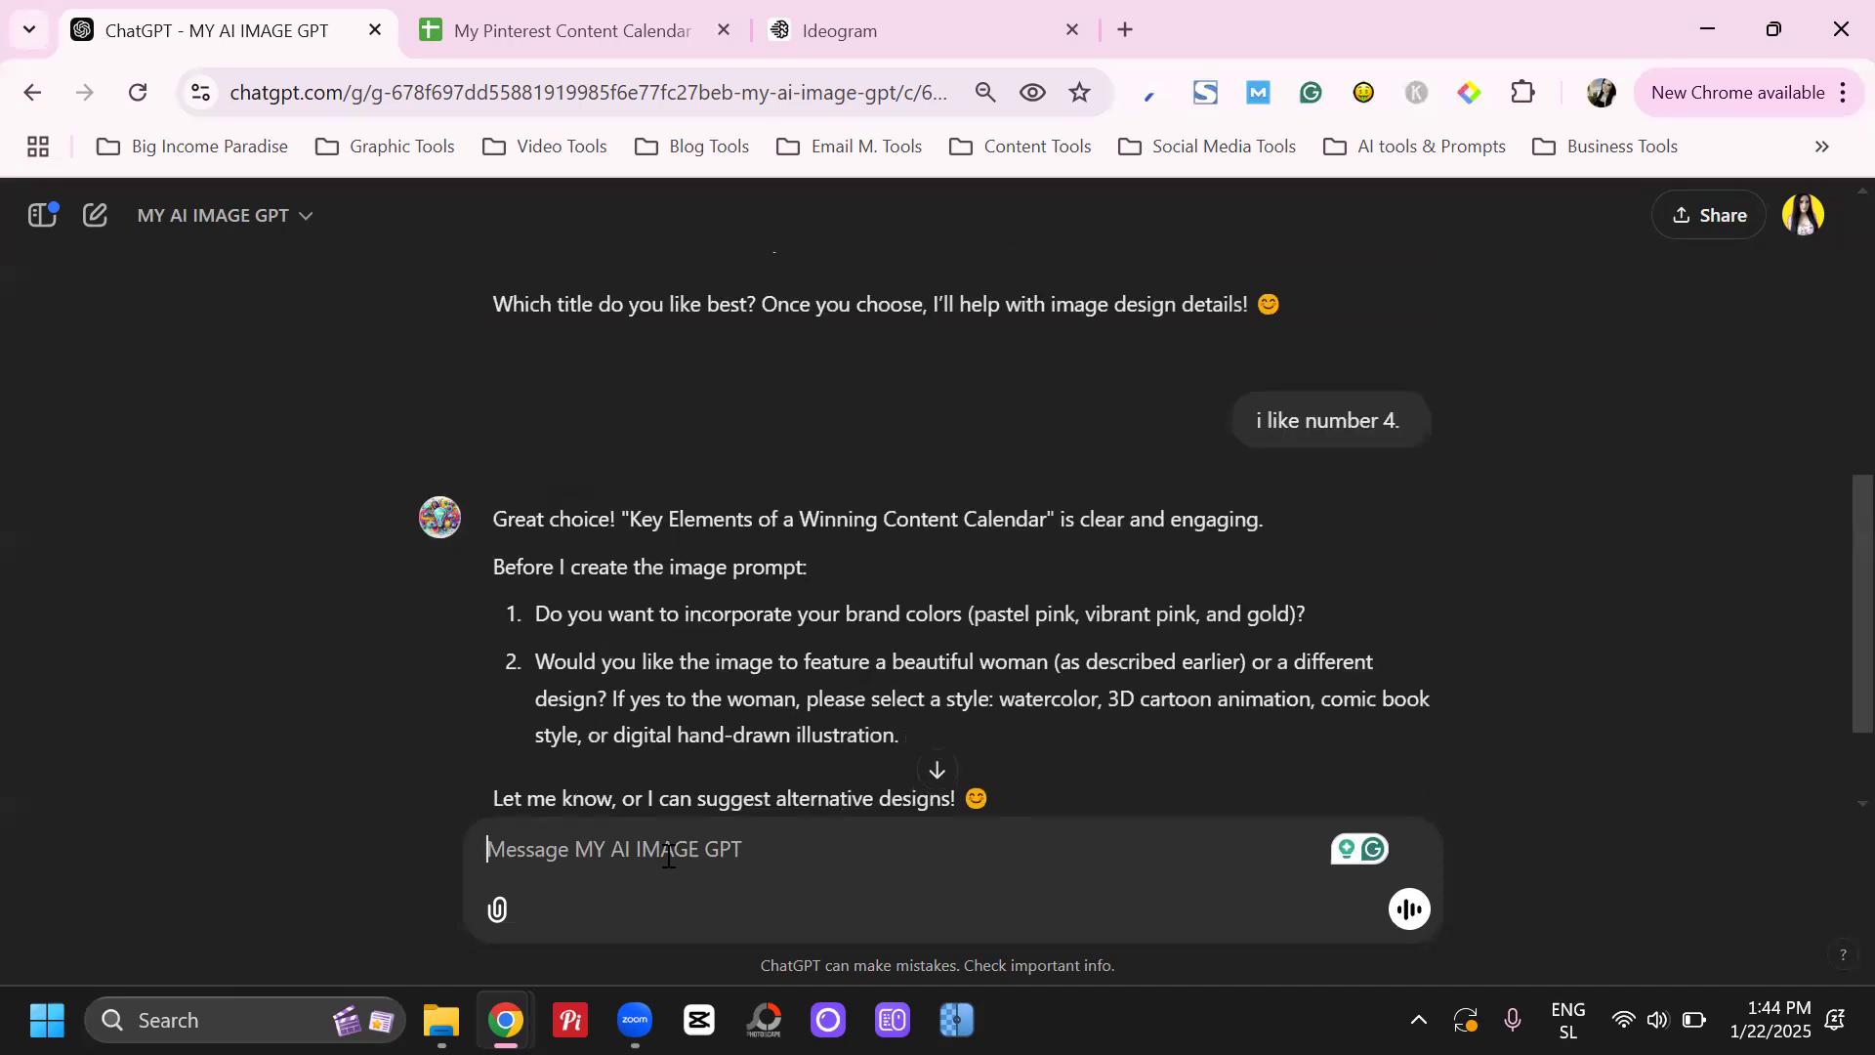
text(1.)
drag(550, 614, 1061, 615)
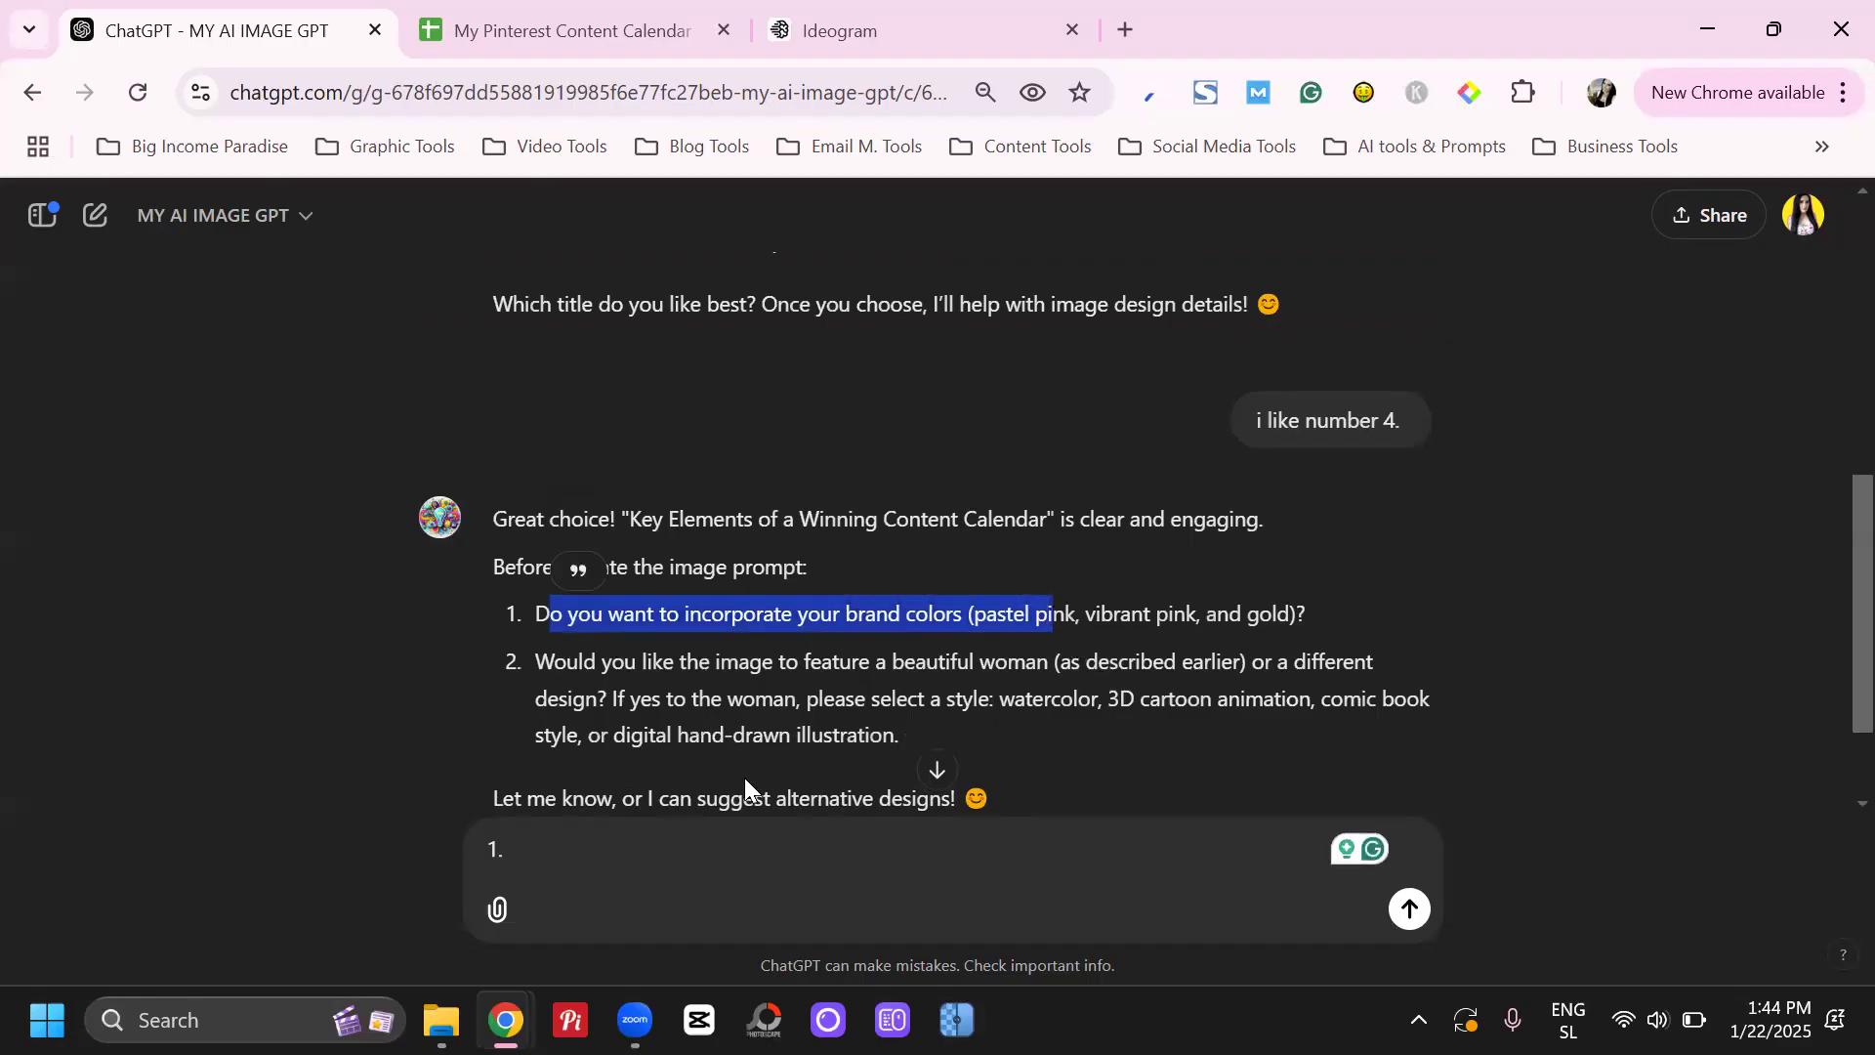
click(593, 849)
text(no)
key(shift+Return)
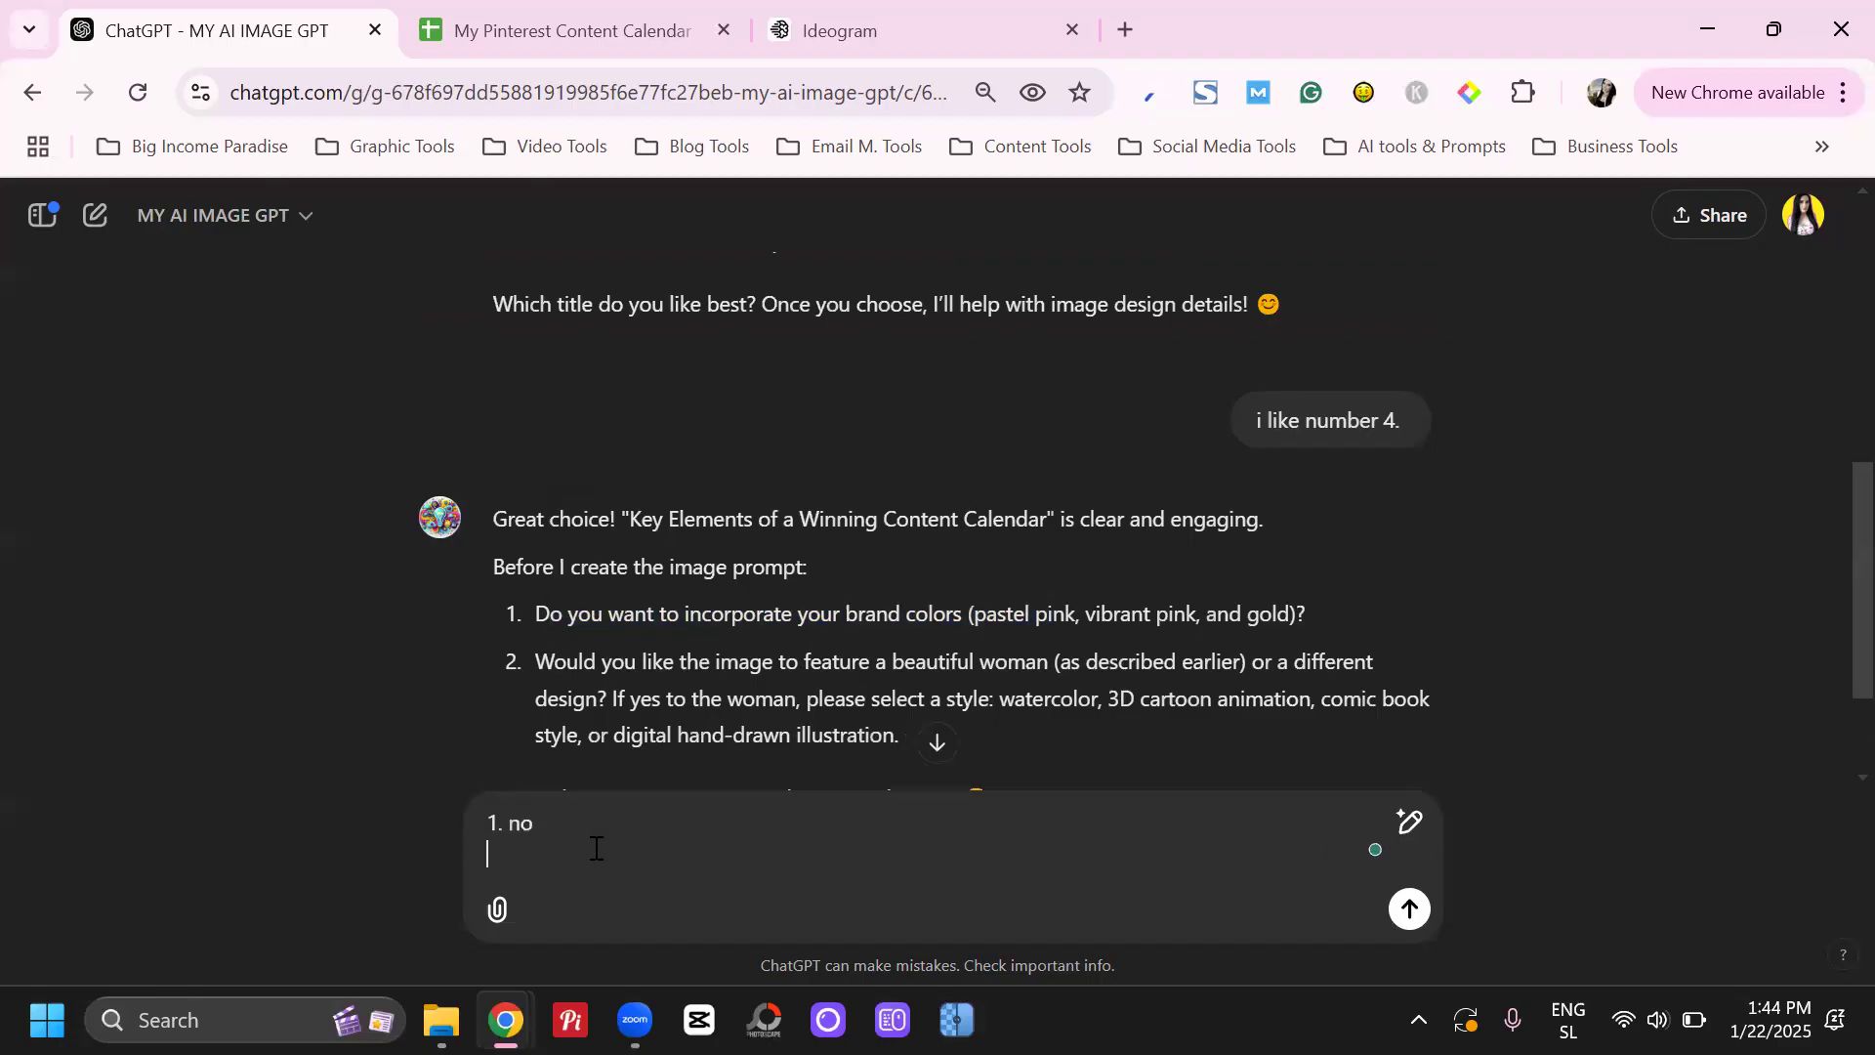
text(2.)
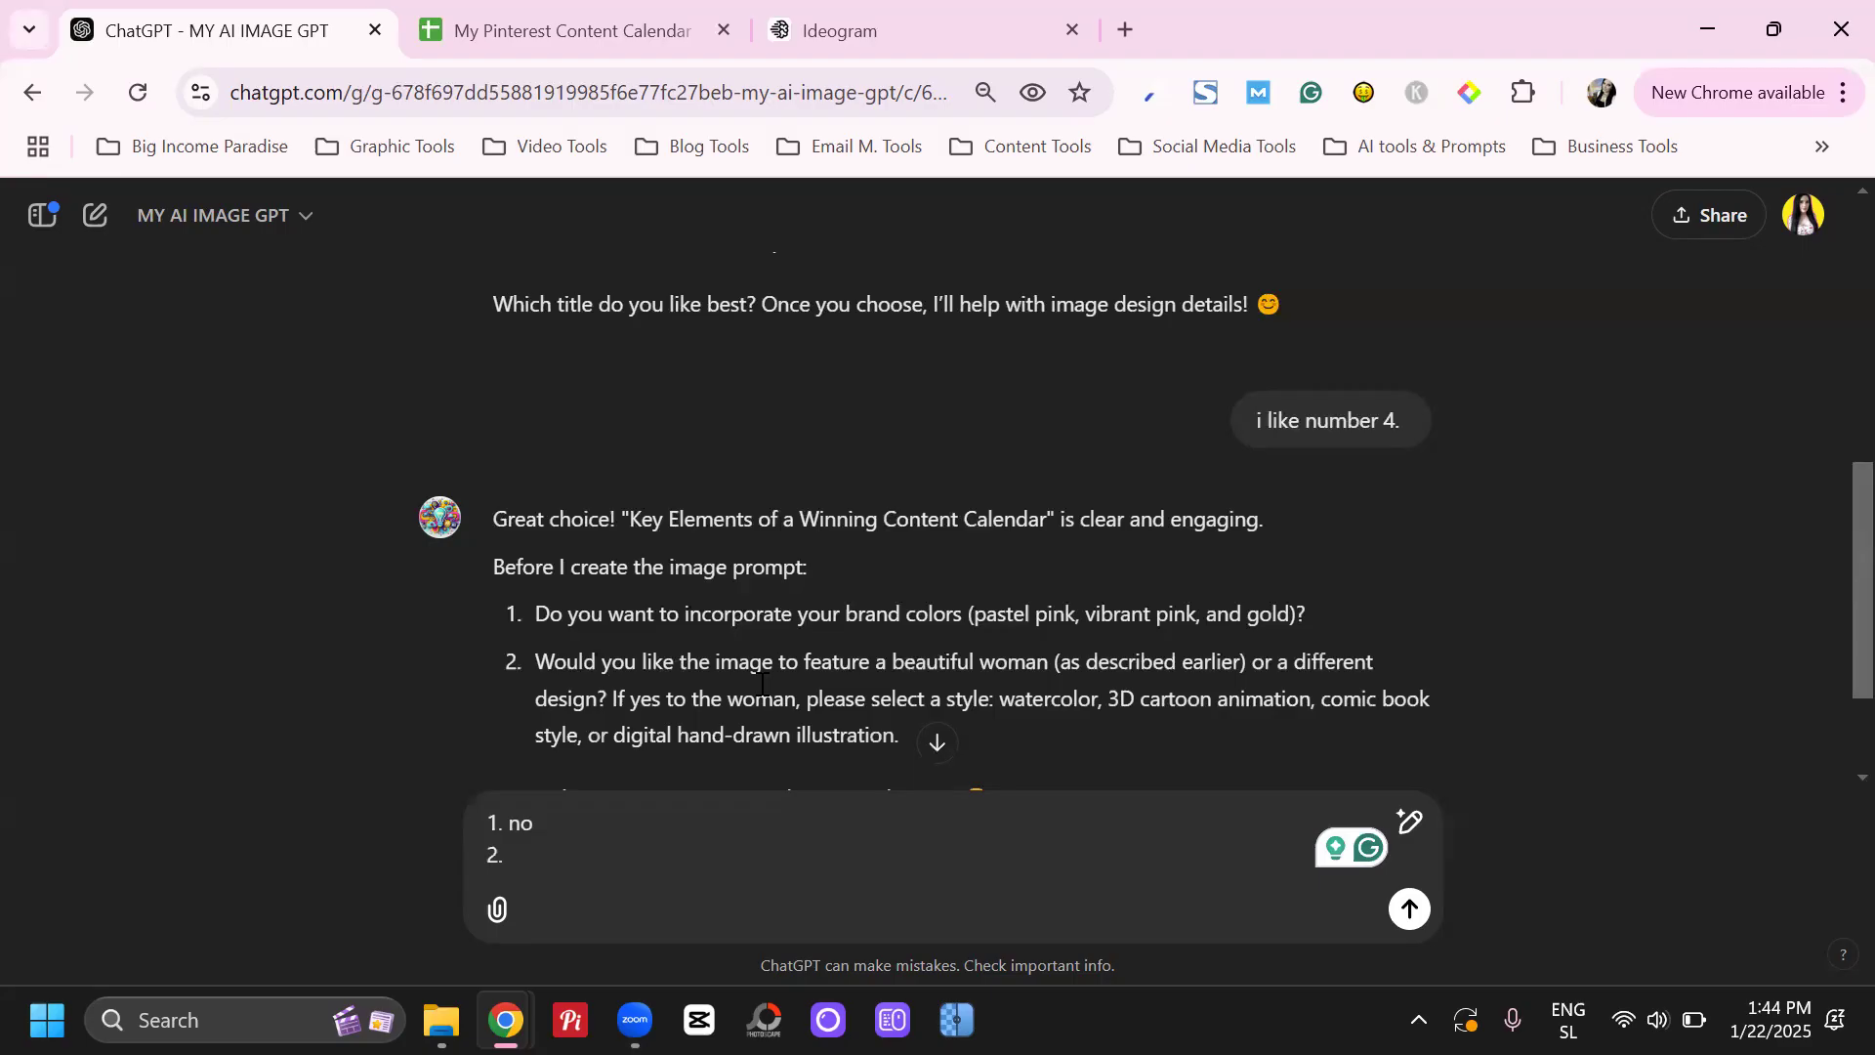
Examine the two design questions about using brand colors and featuring a woman in the image
drag(576, 613, 1130, 613)
scroll(1097, 593, down, 2)
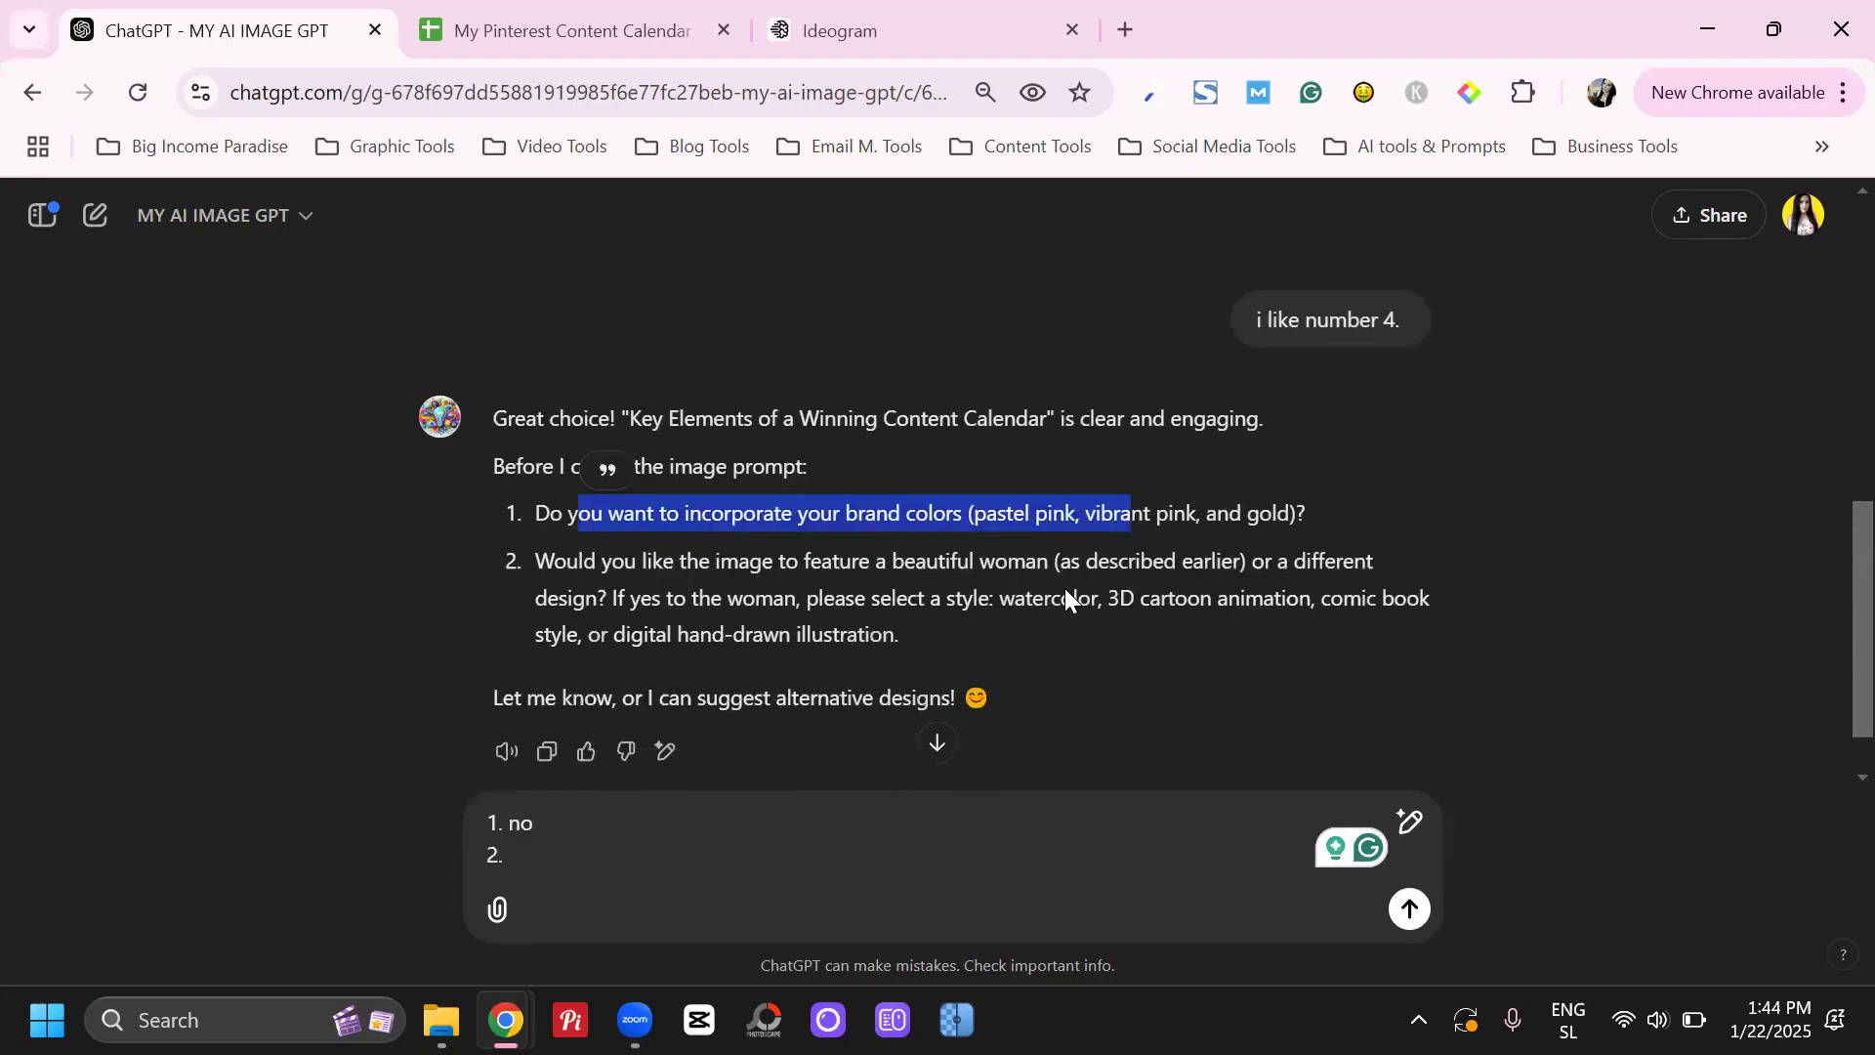
click(652, 512)
drag(553, 520, 1064, 542)
click(928, 528)
click(1065, 542)
drag(803, 522, 606, 552)
click(646, 525)
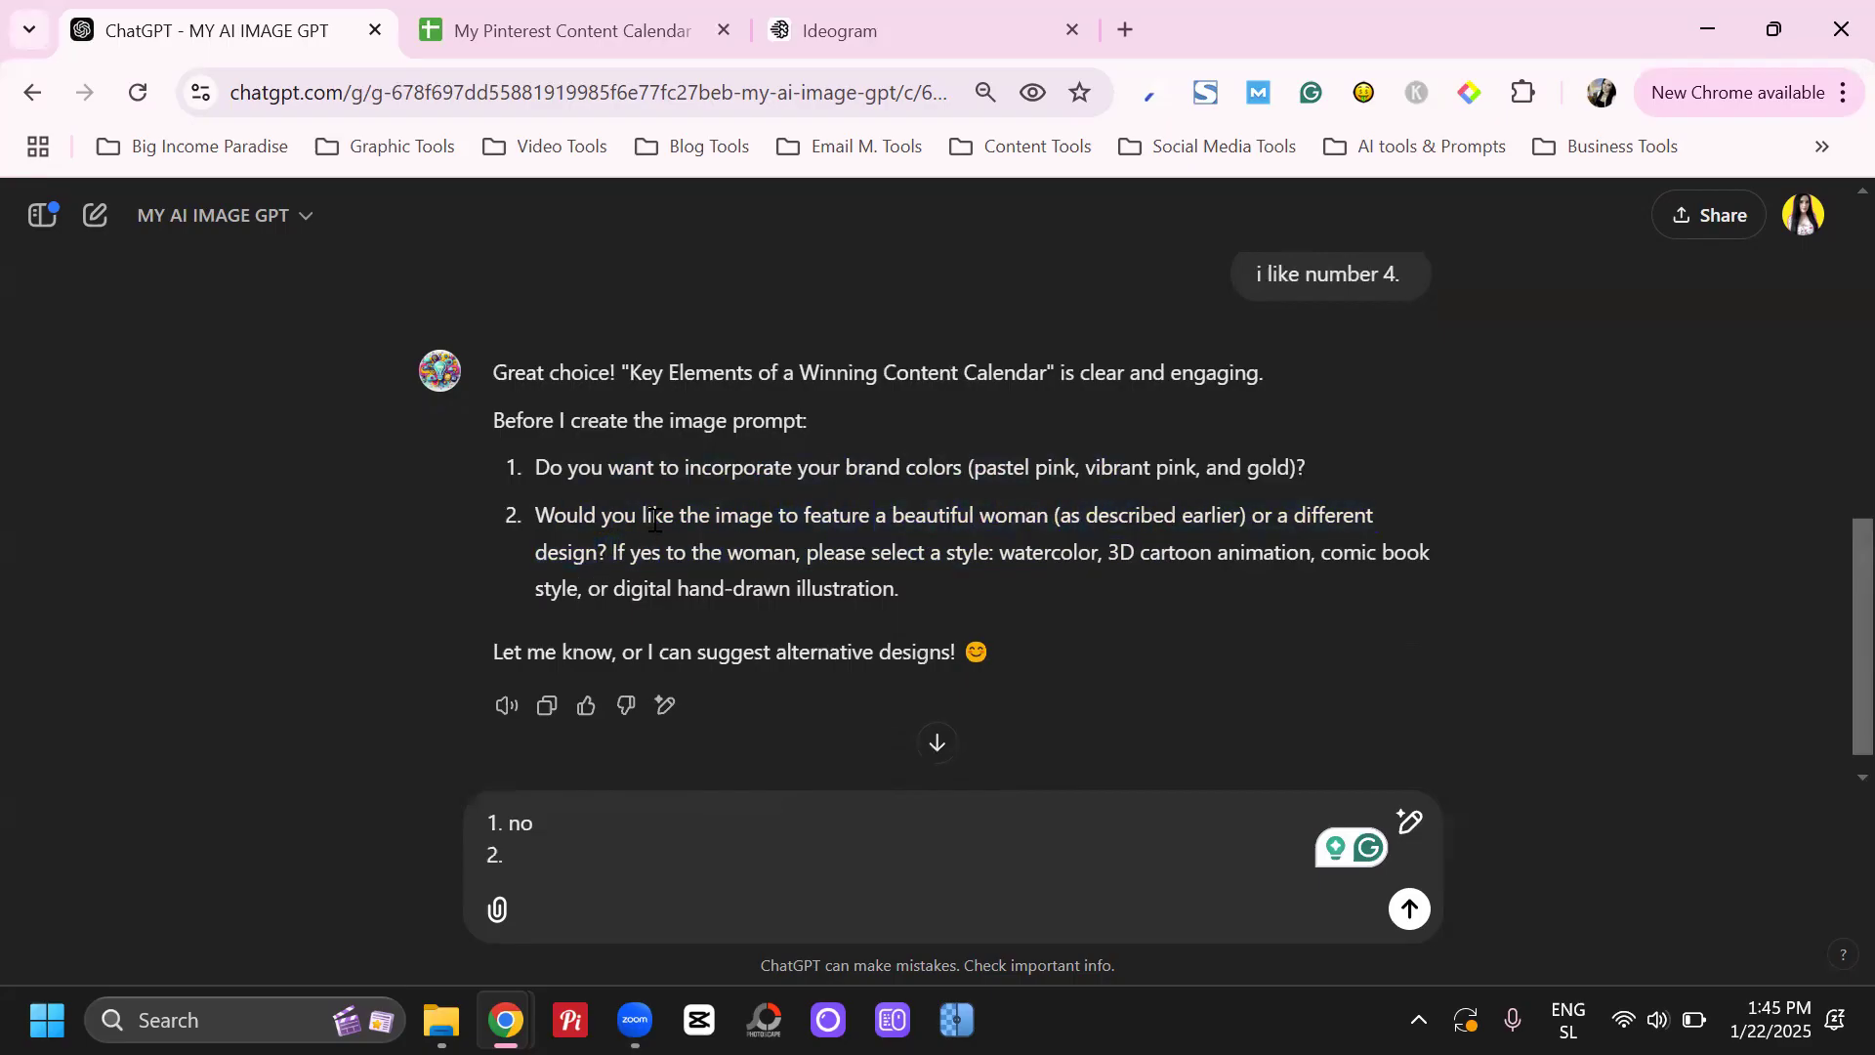
drag(639, 515, 1075, 522)
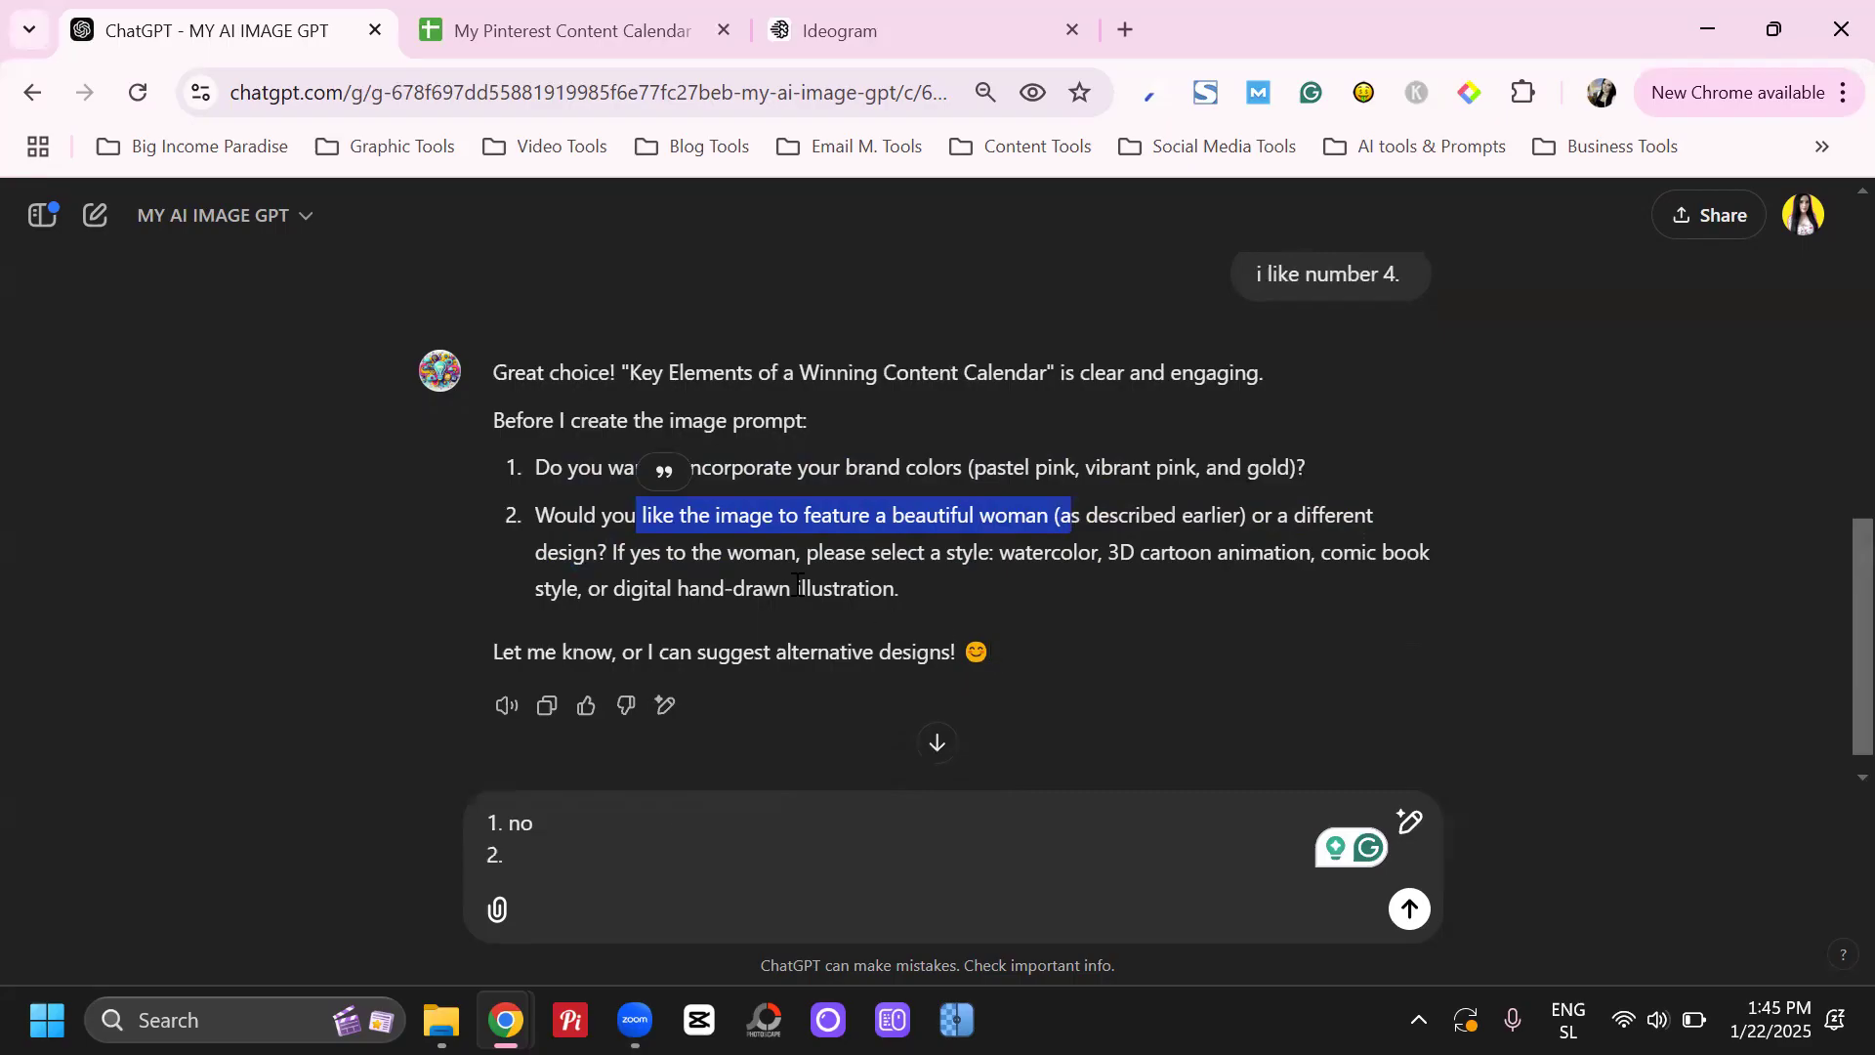
Answer the second question with "no, 3D cartoon animation", copying the style name from the question, and send the reply
click(644, 854)
text(no)
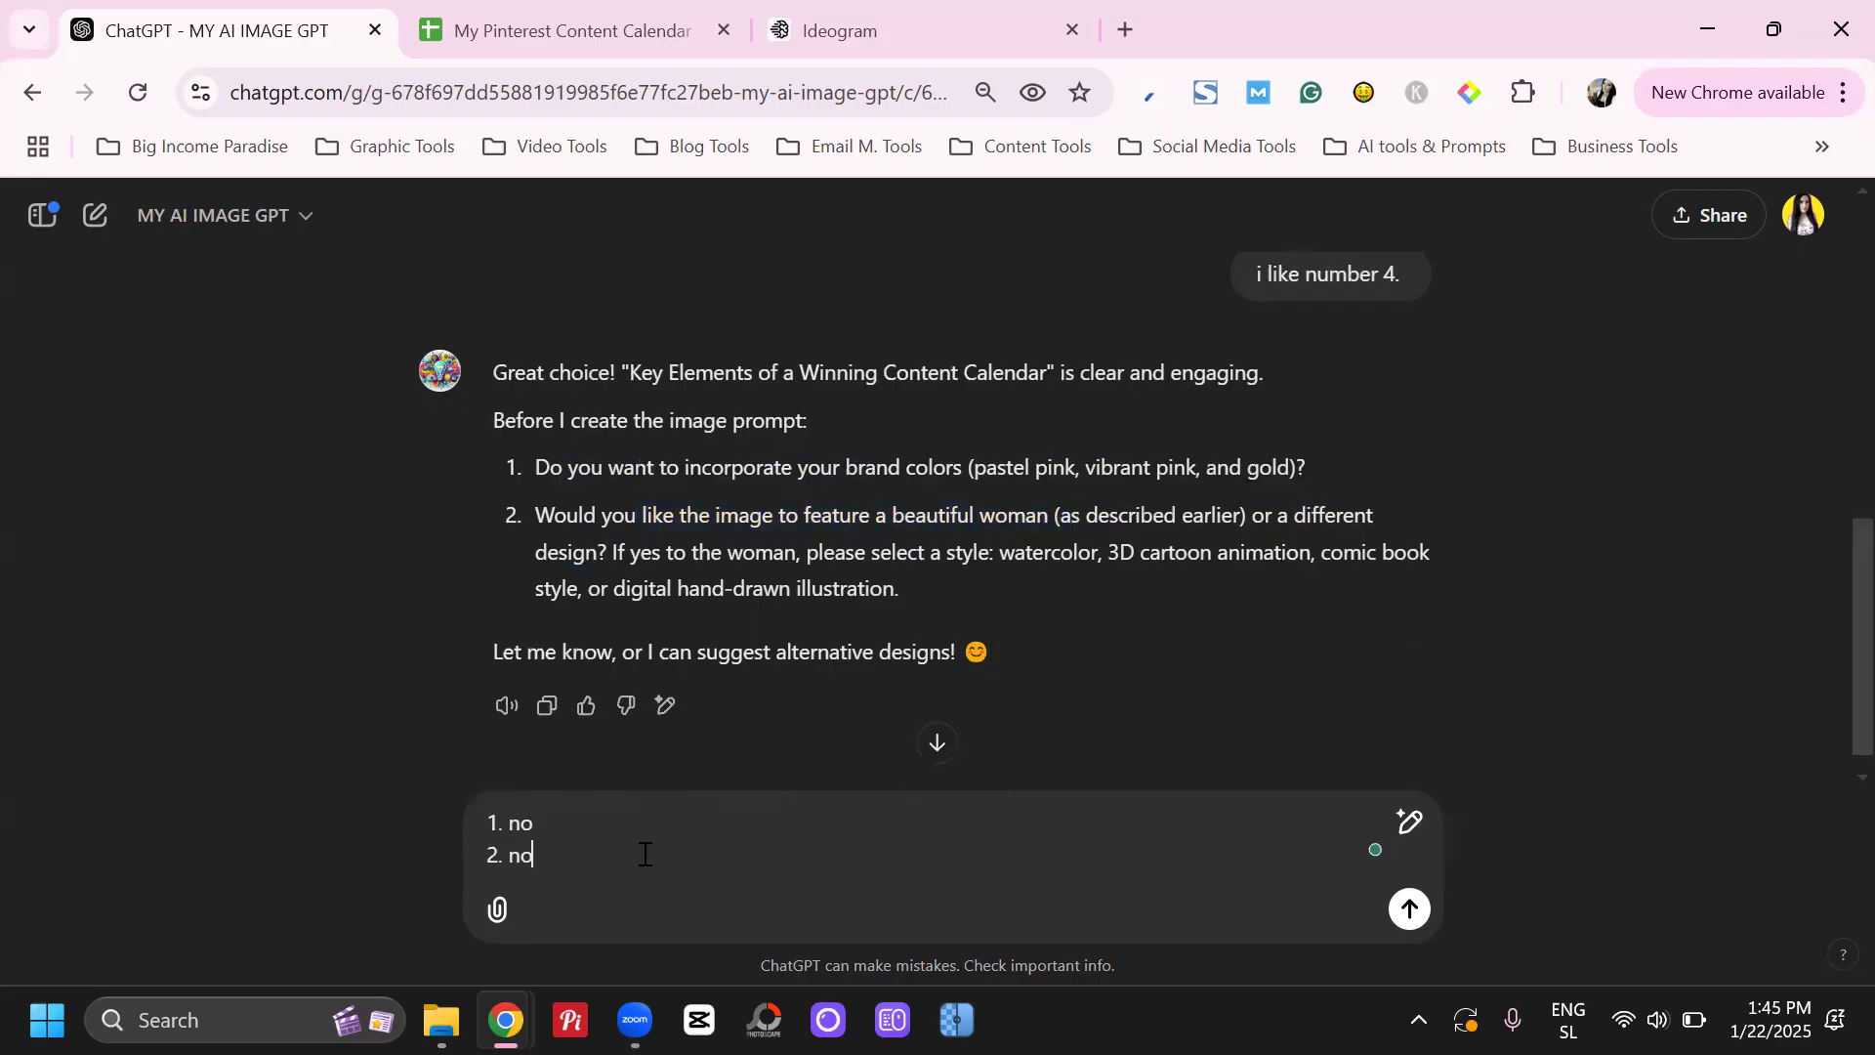
text(,)
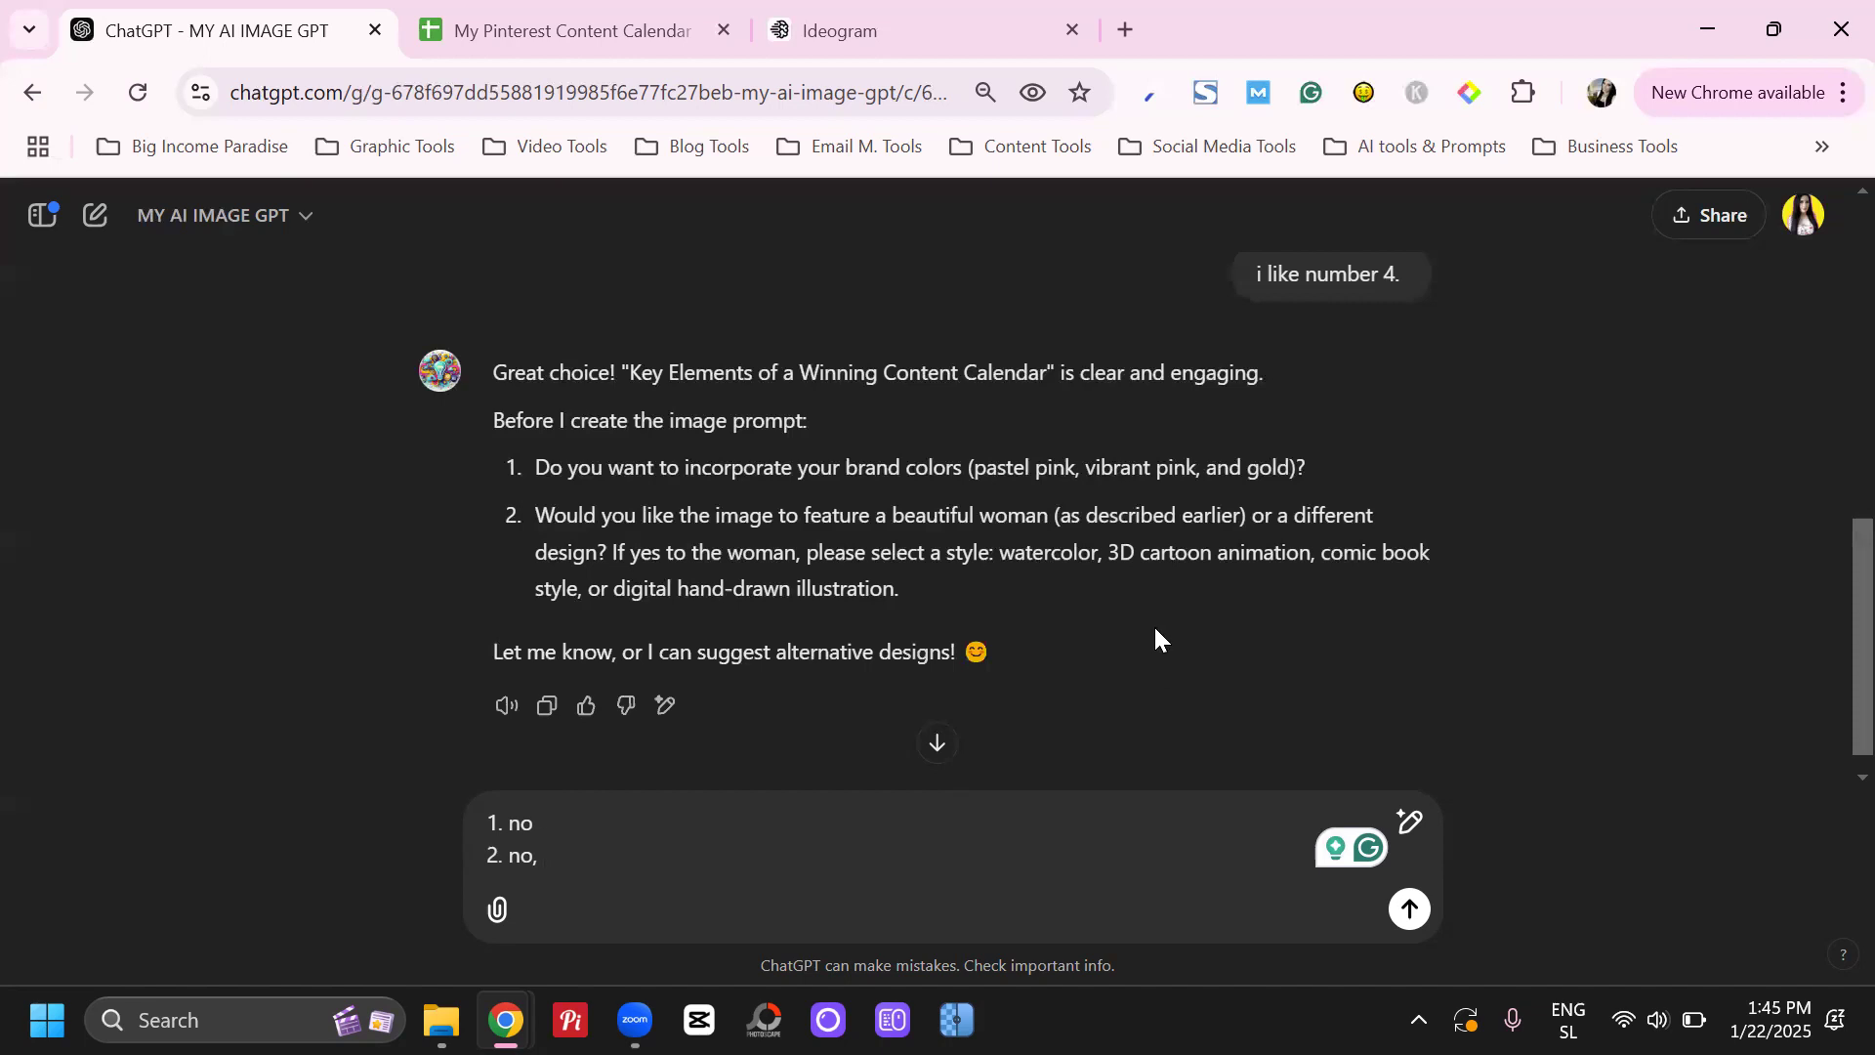
double_click(1120, 552)
drag(1162, 553, 1311, 553)
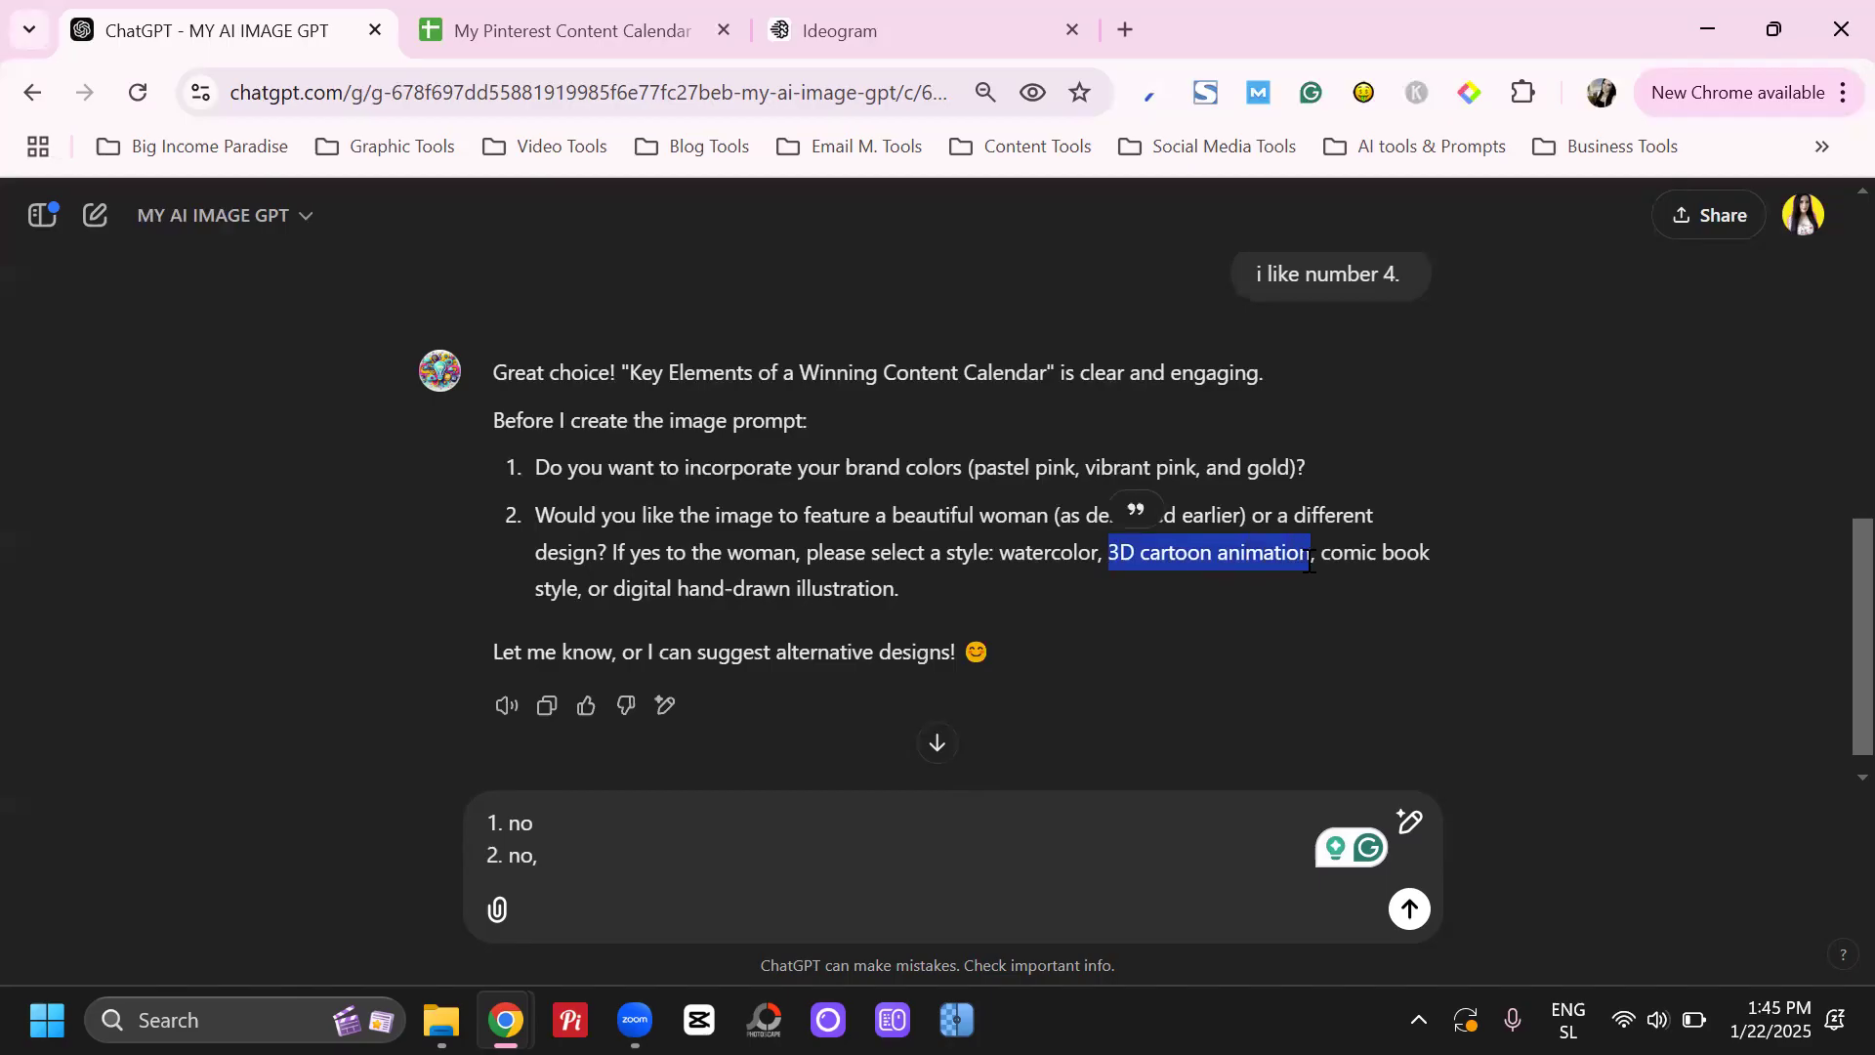
click(717, 837)
text(3D cartoon animation)
key(Return)
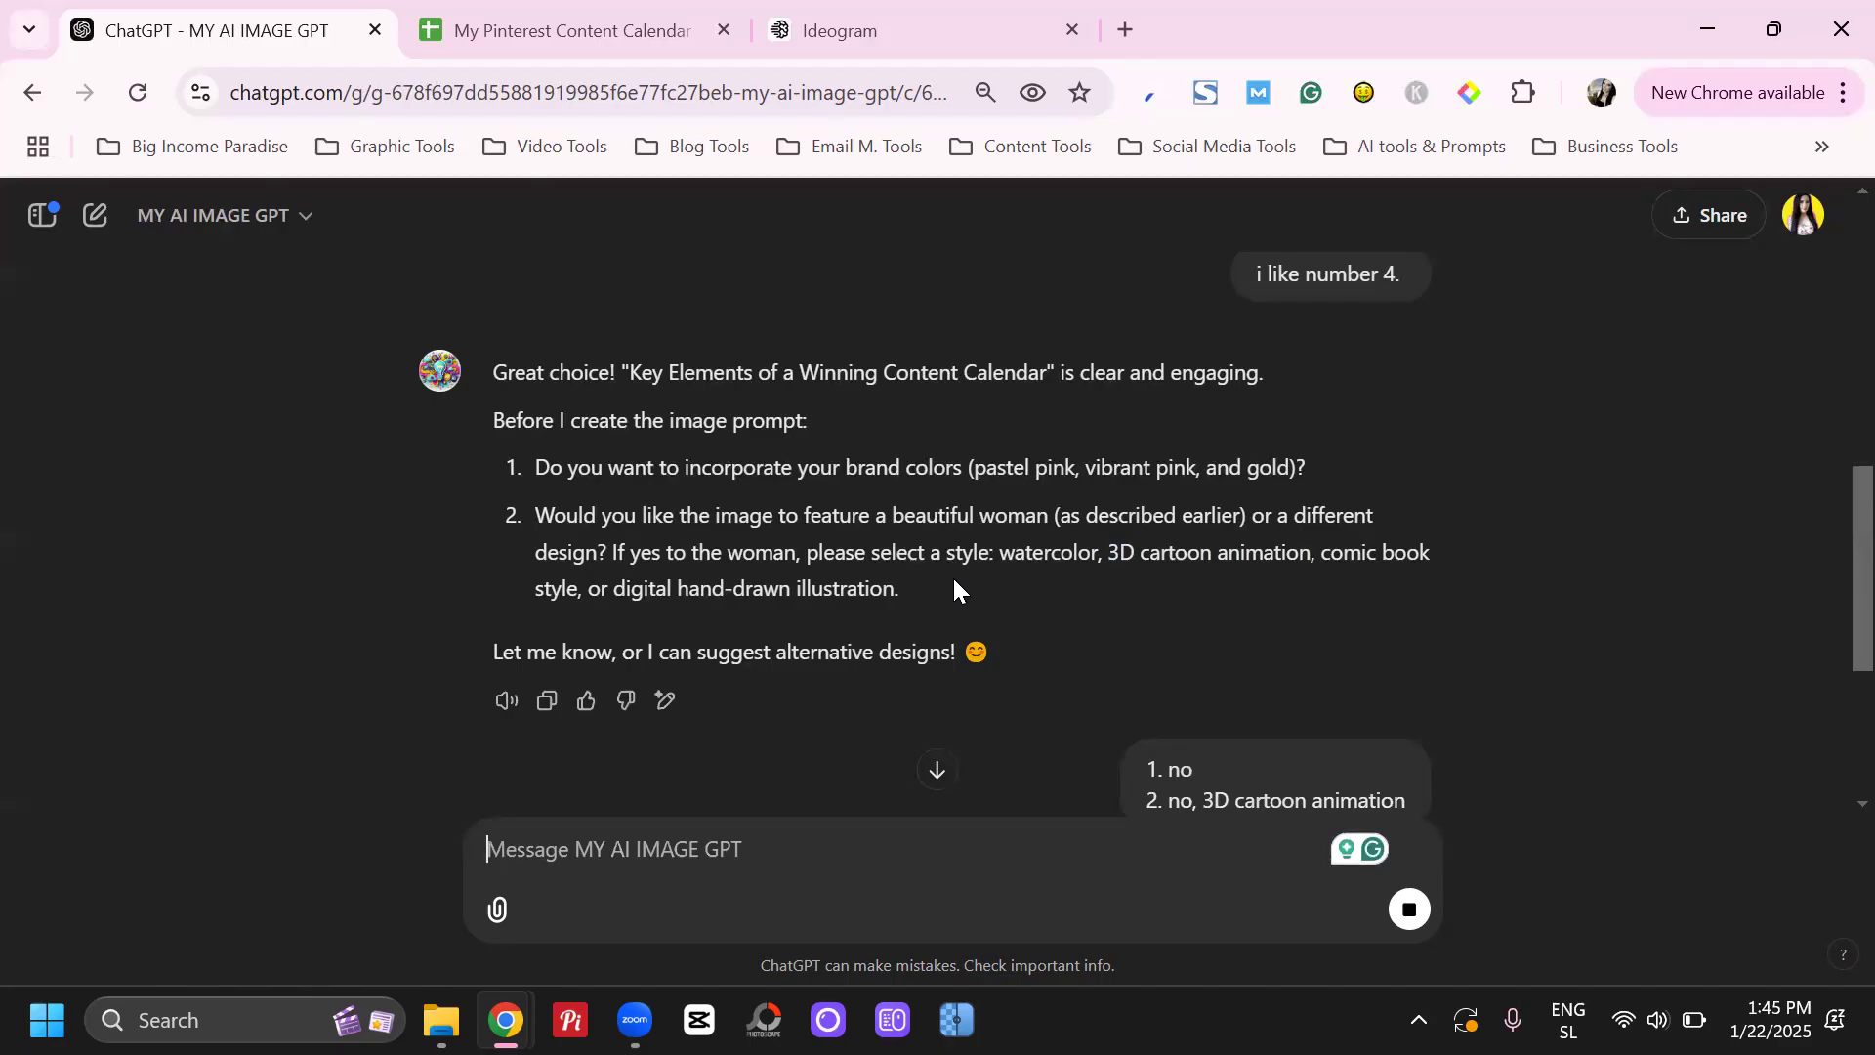
Copy the final Pinterest pin image prompt without its quotation marks, switch to Ideogram and paste it as the image description
scroll(865, 555, down, 3)
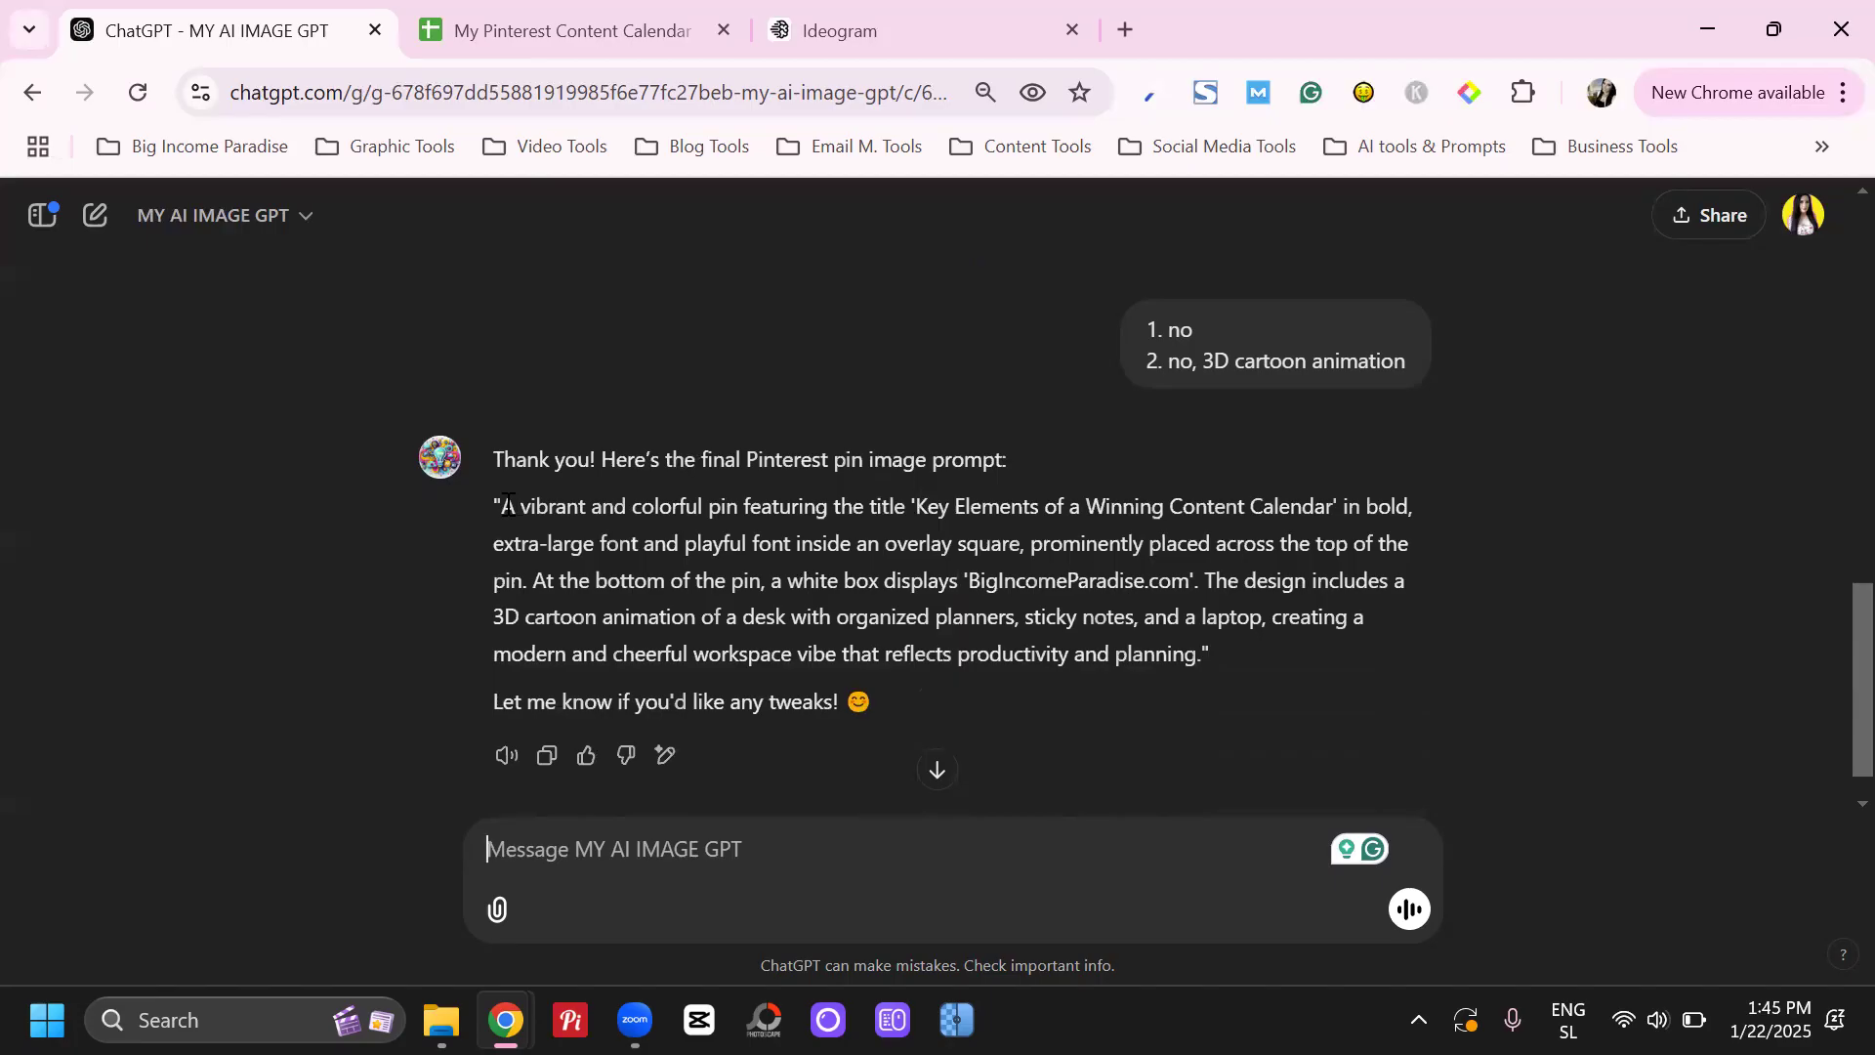
drag(508, 506, 1201, 656)
key(ctrl+c)
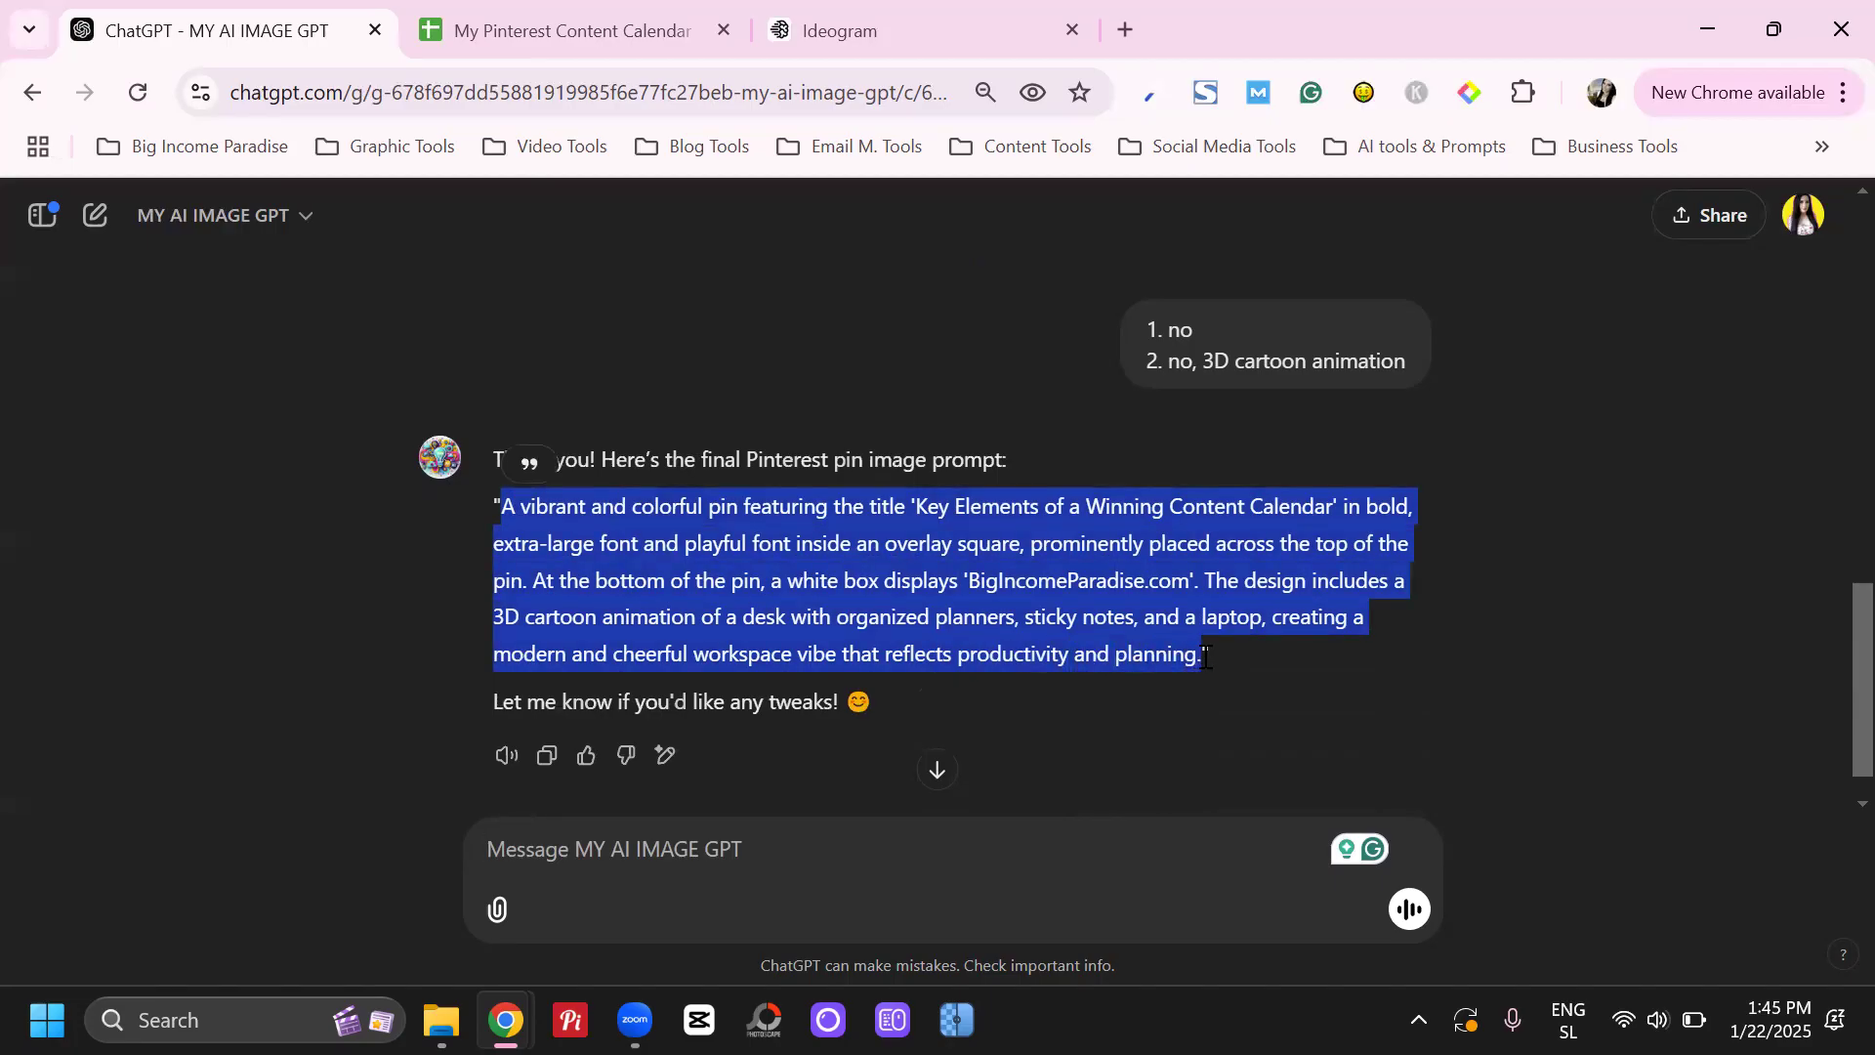
click(879, 29)
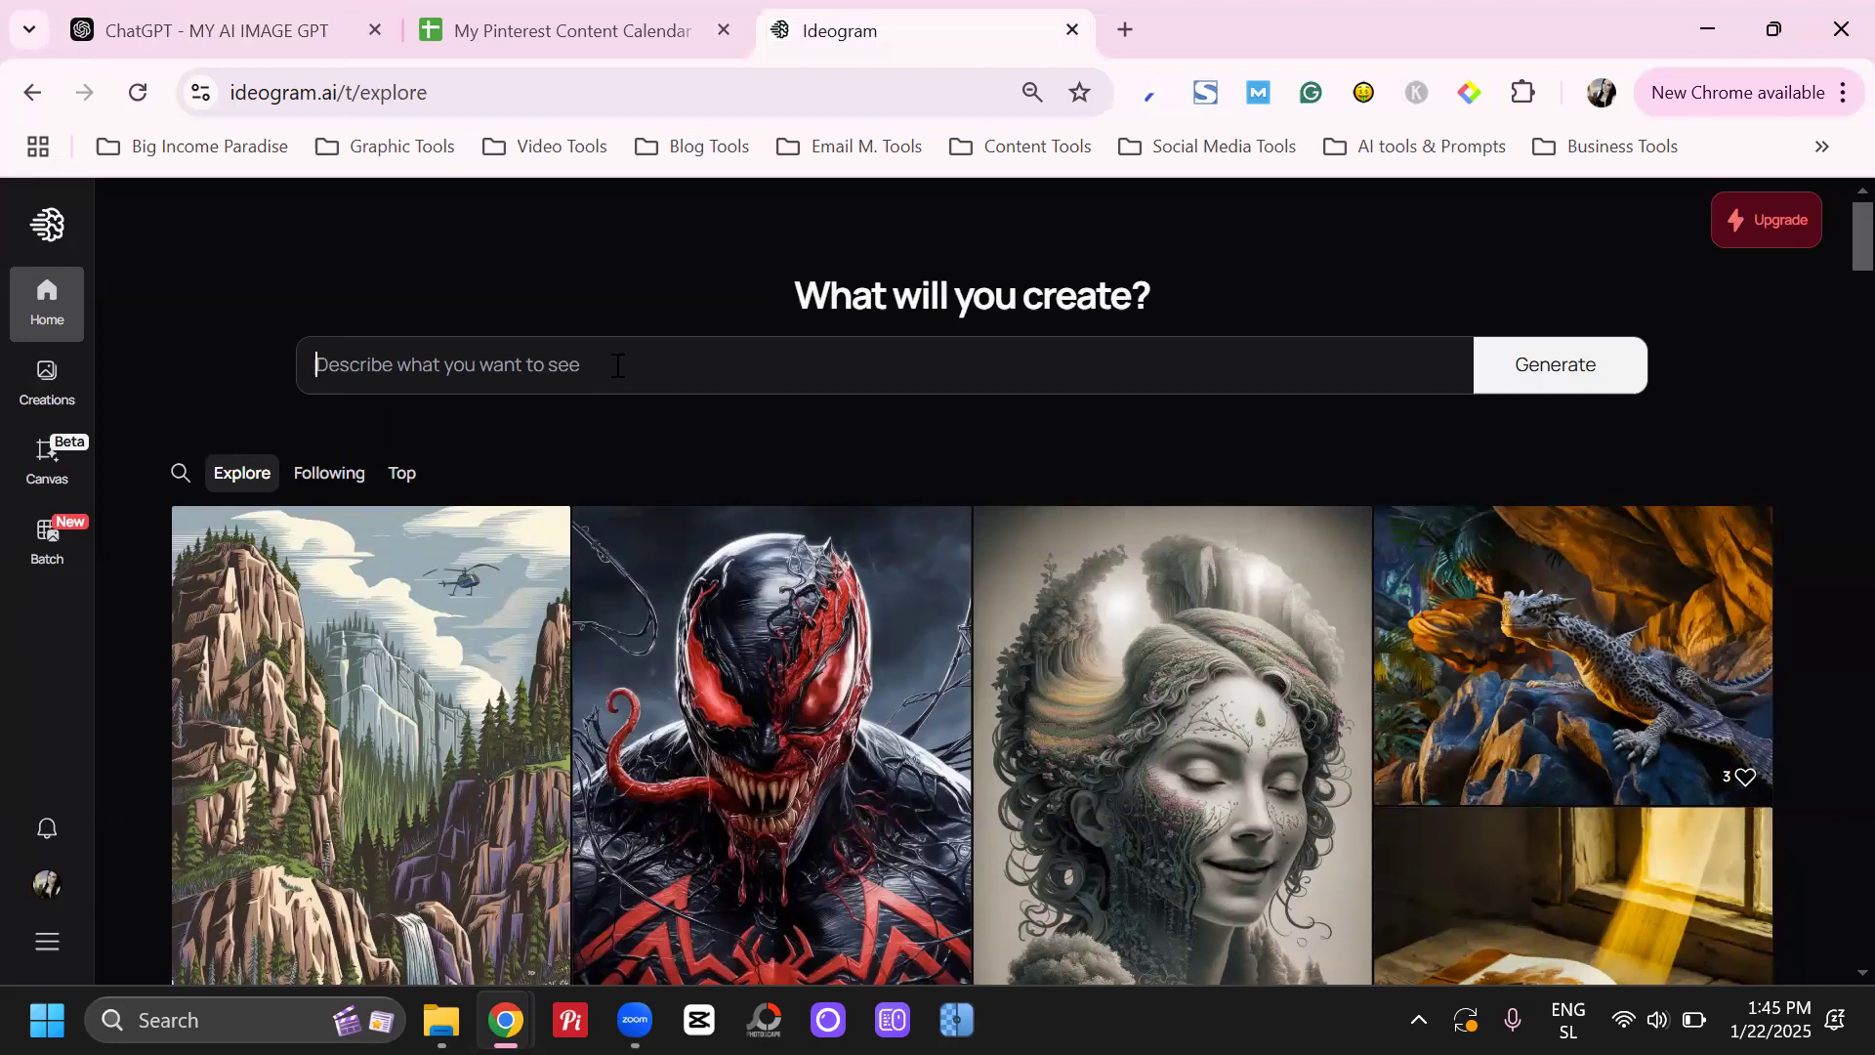
click(622, 361)
click(621, 360)
key(ctrl+v)
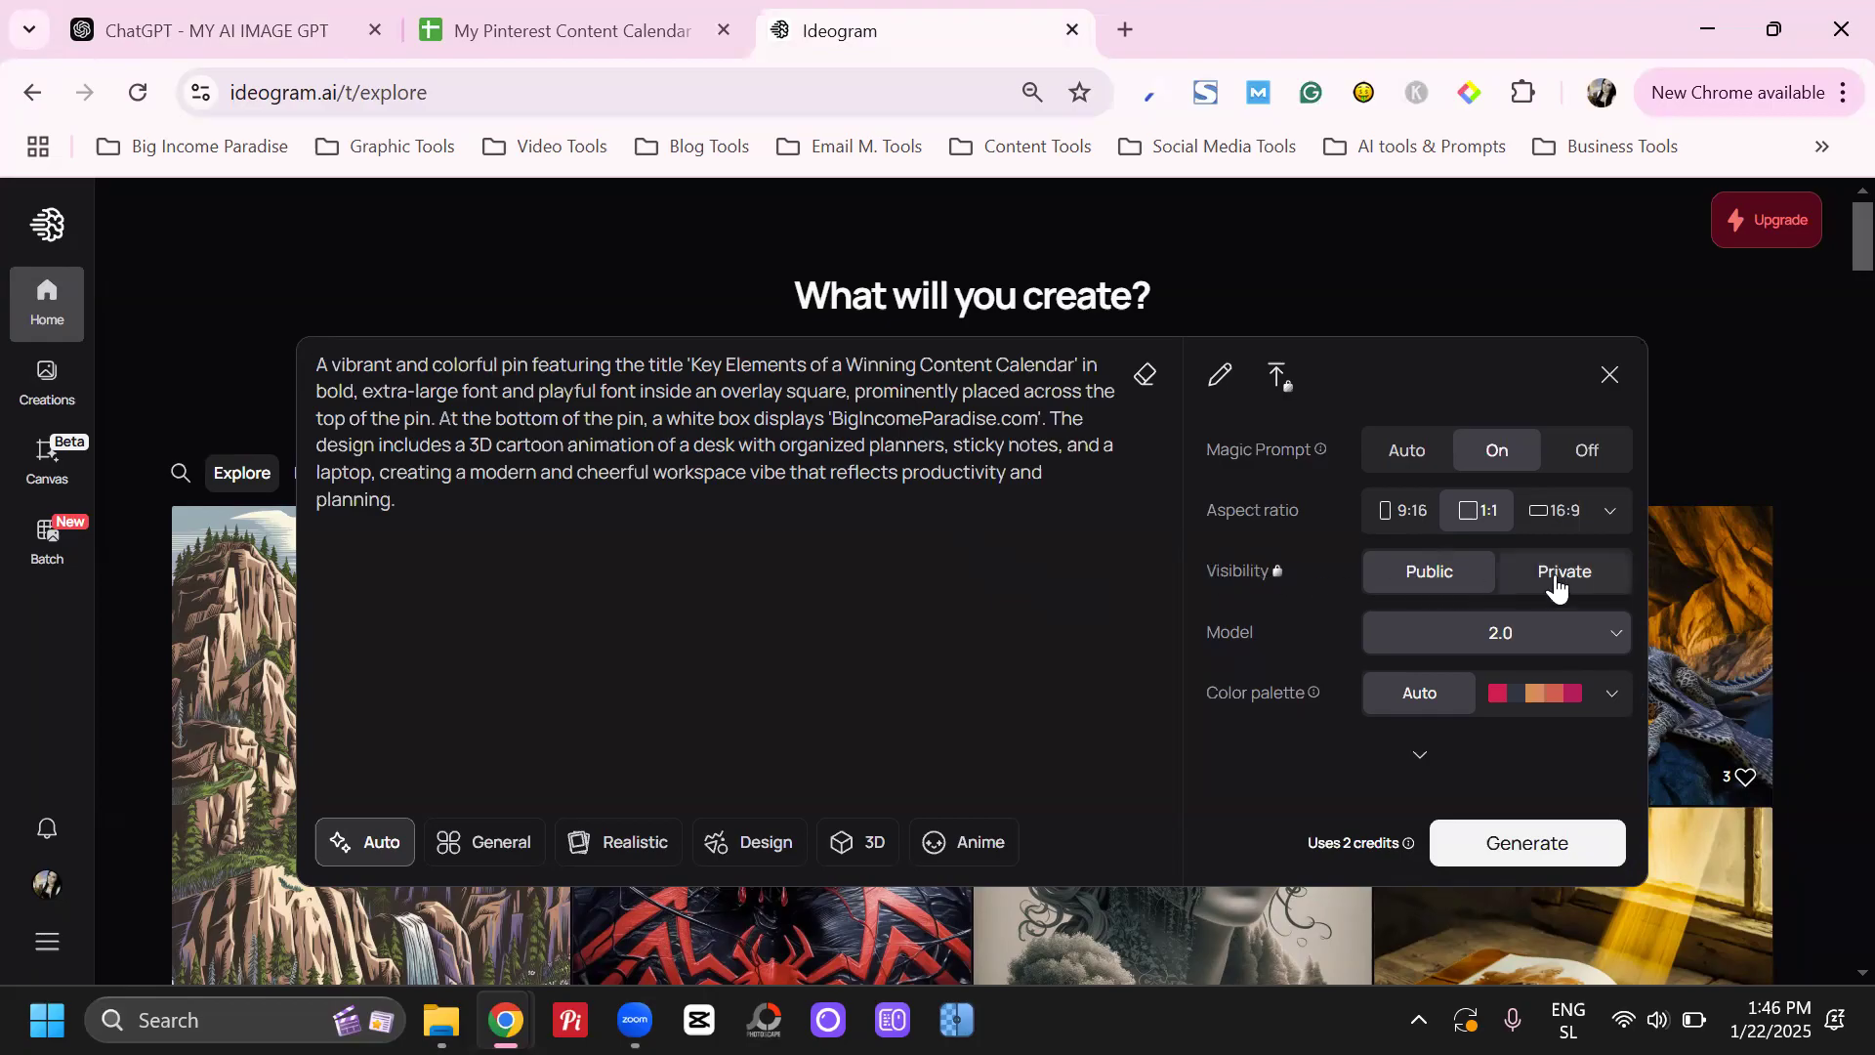
Review the pasted prompt, including its title and website text, and look over the available color palettes
drag(530, 366, 656, 540)
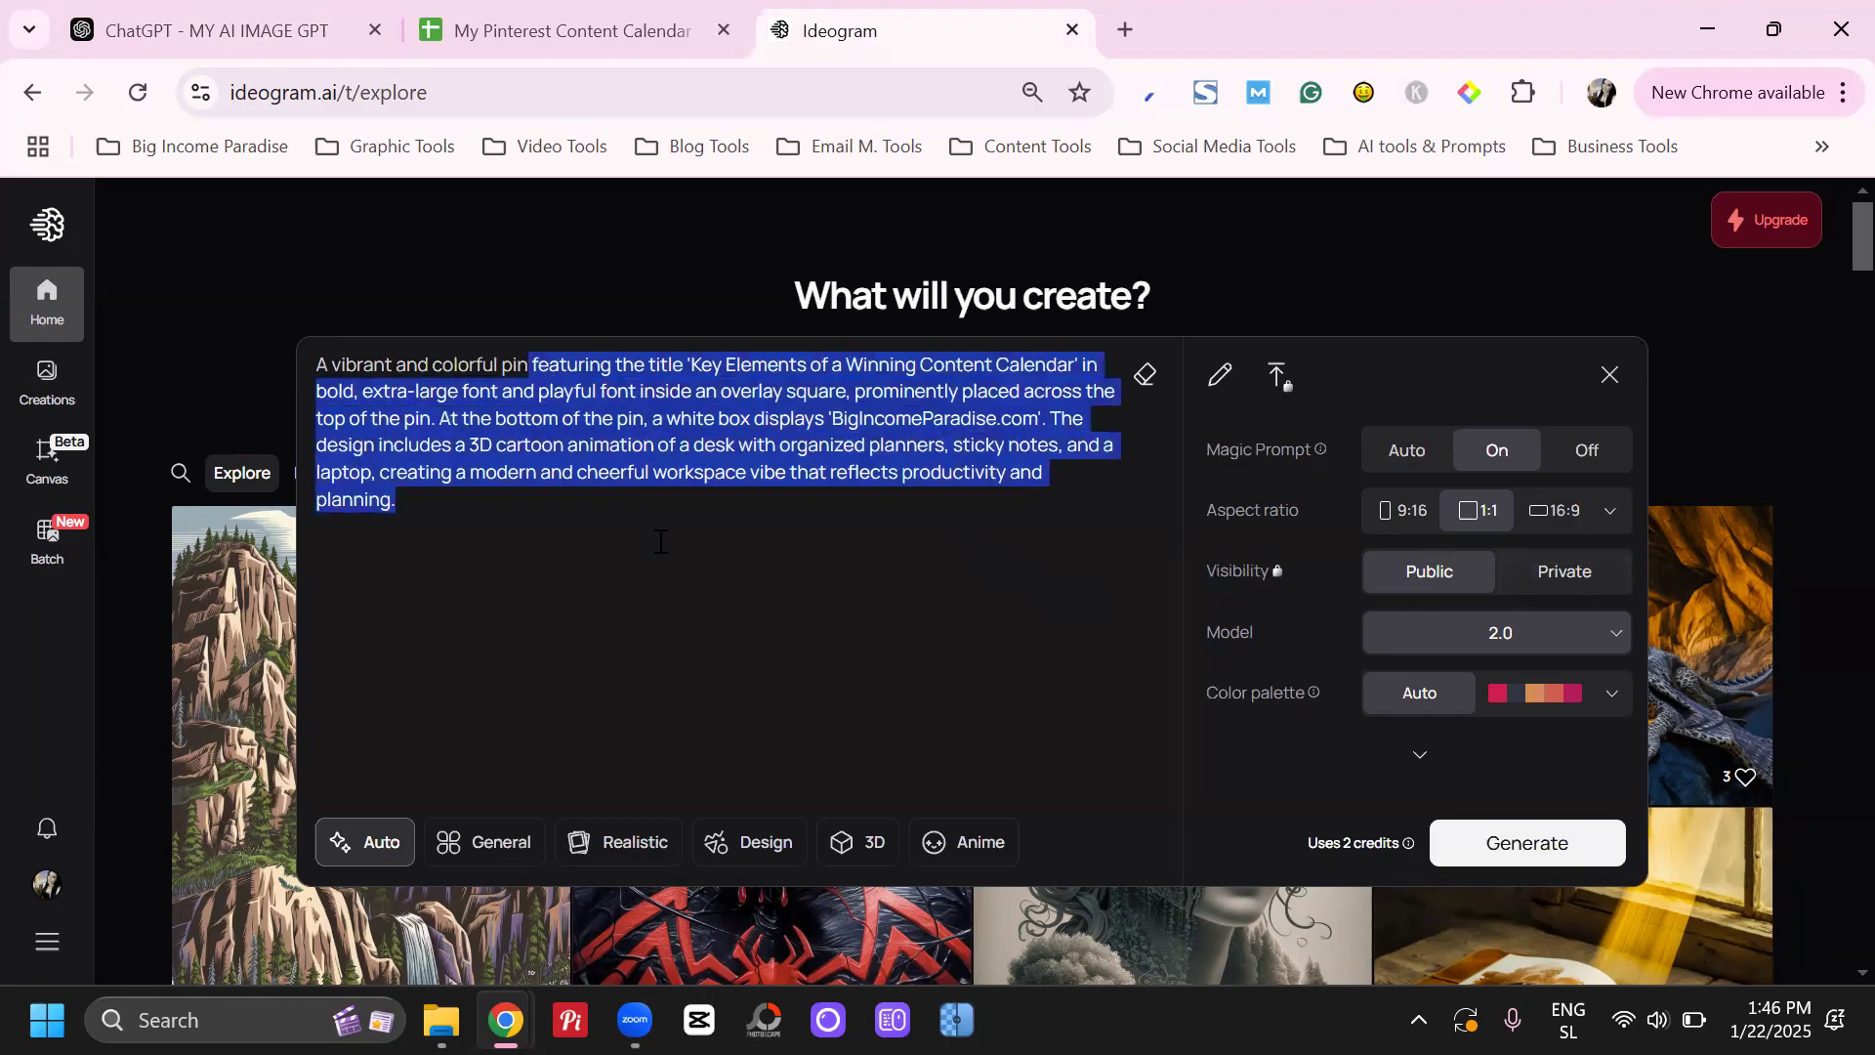
click(776, 489)
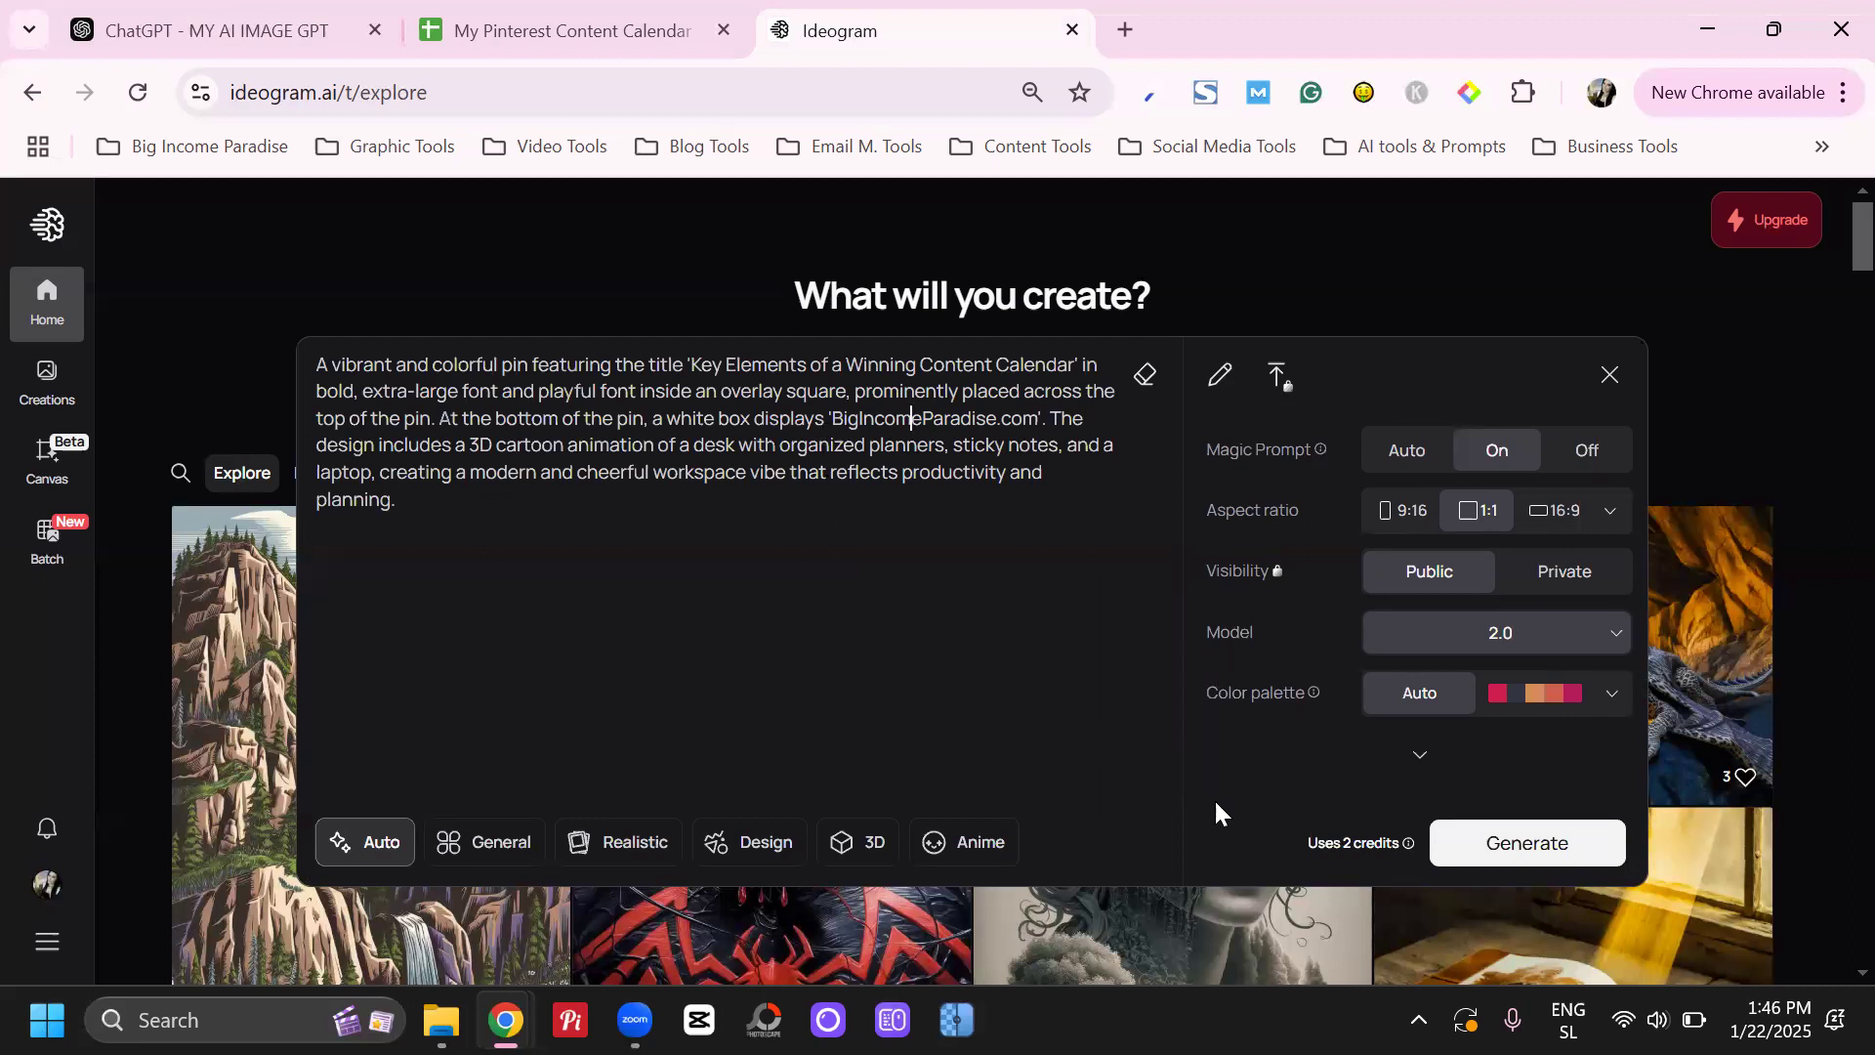
click(1604, 699)
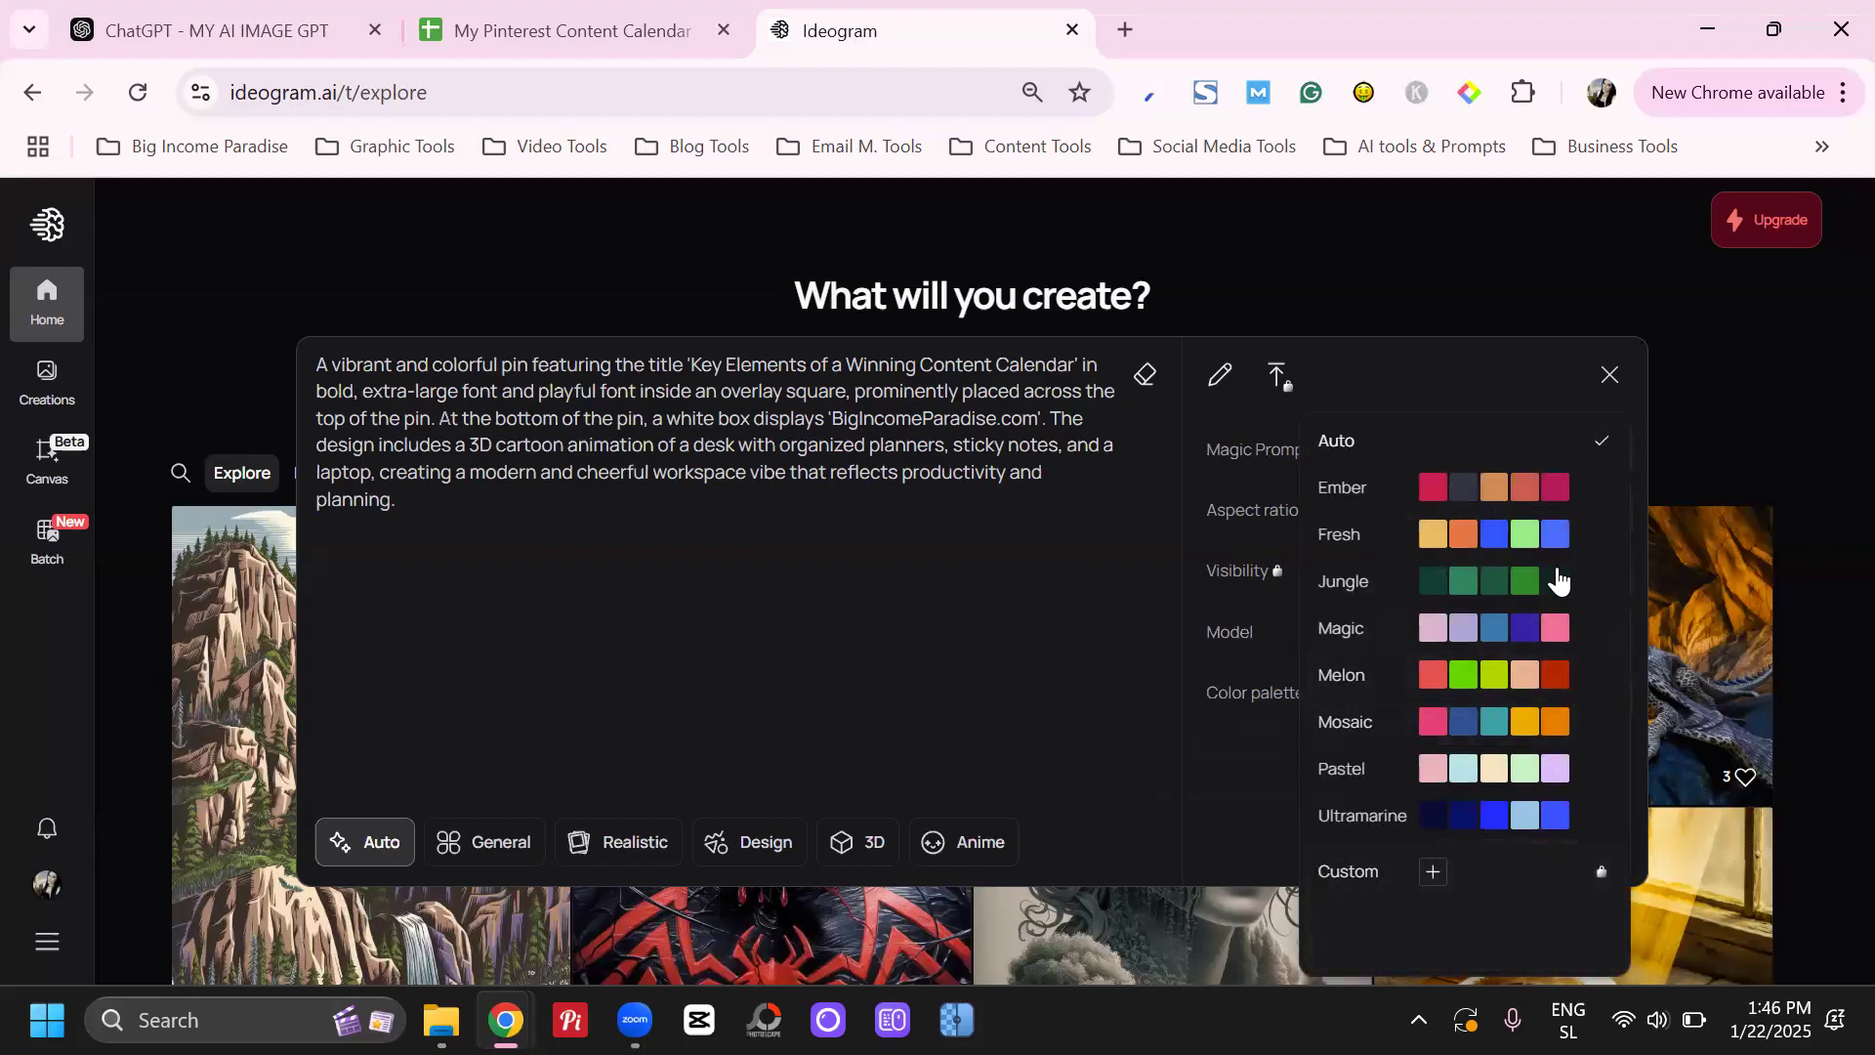
click(1082, 548)
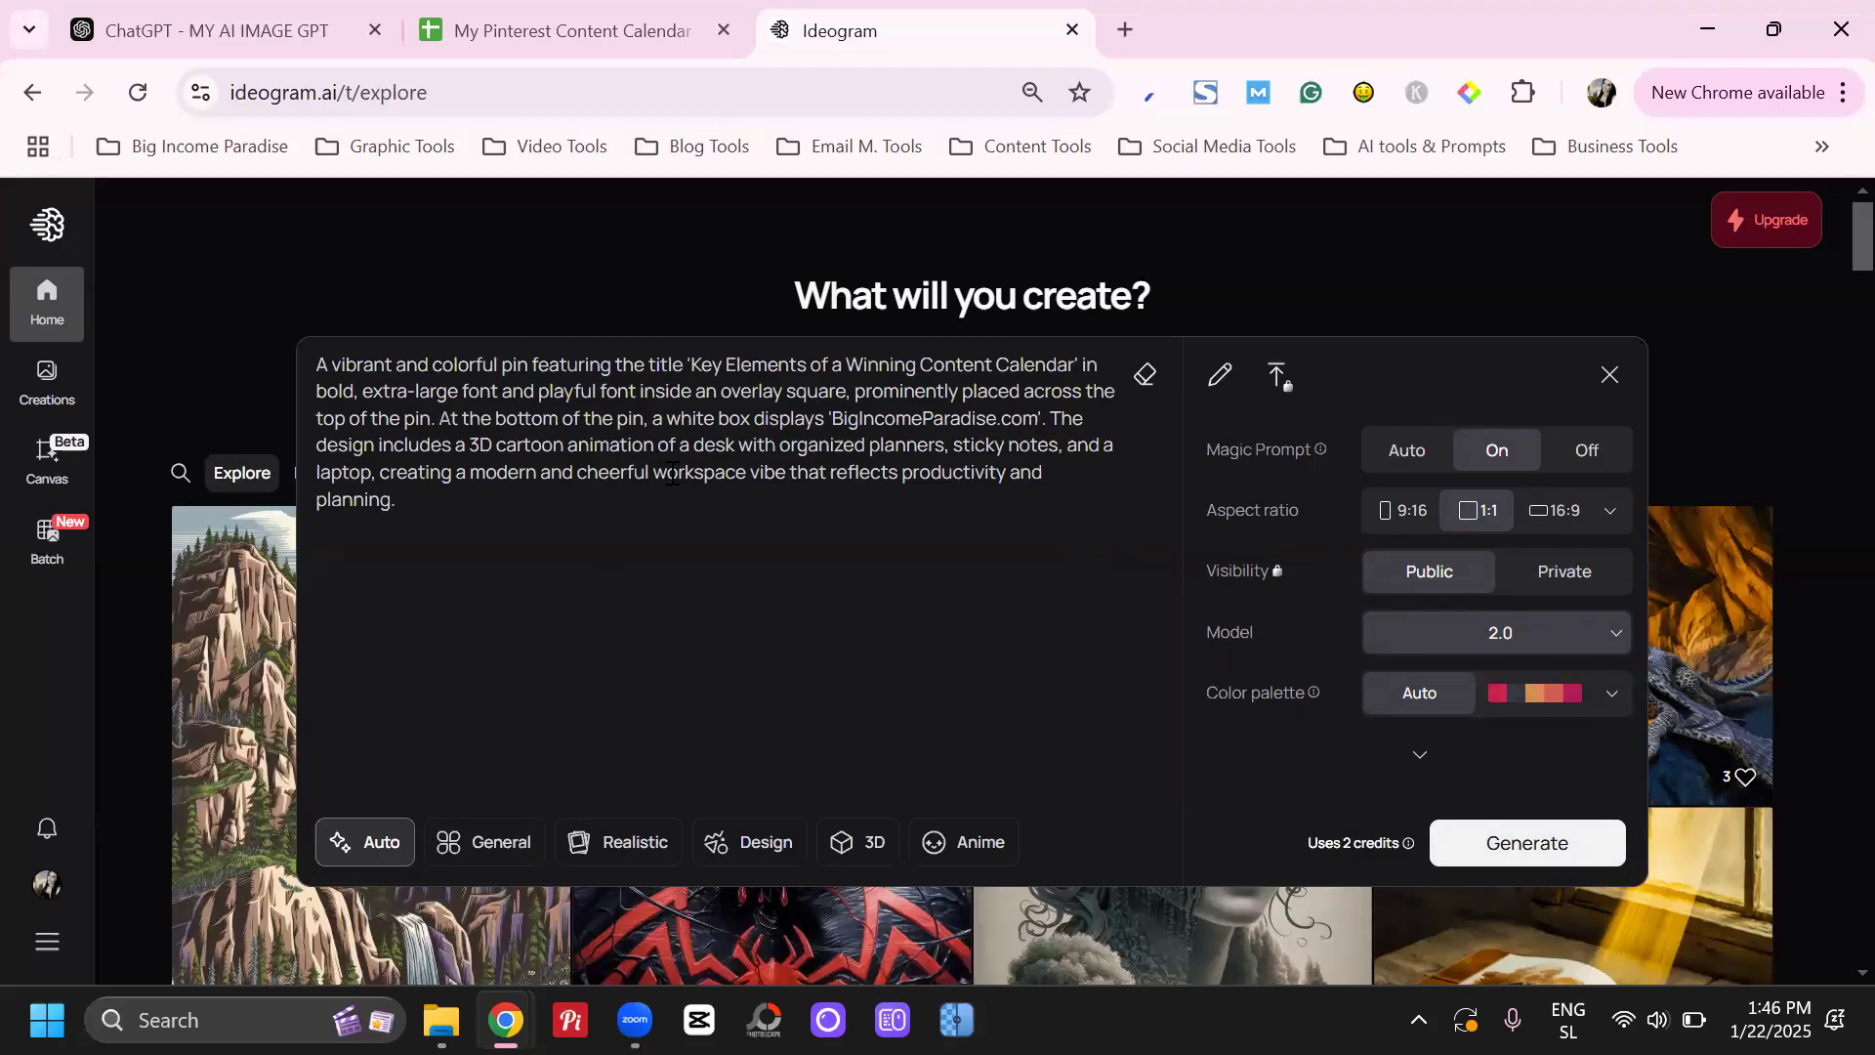
drag(723, 365, 1009, 365)
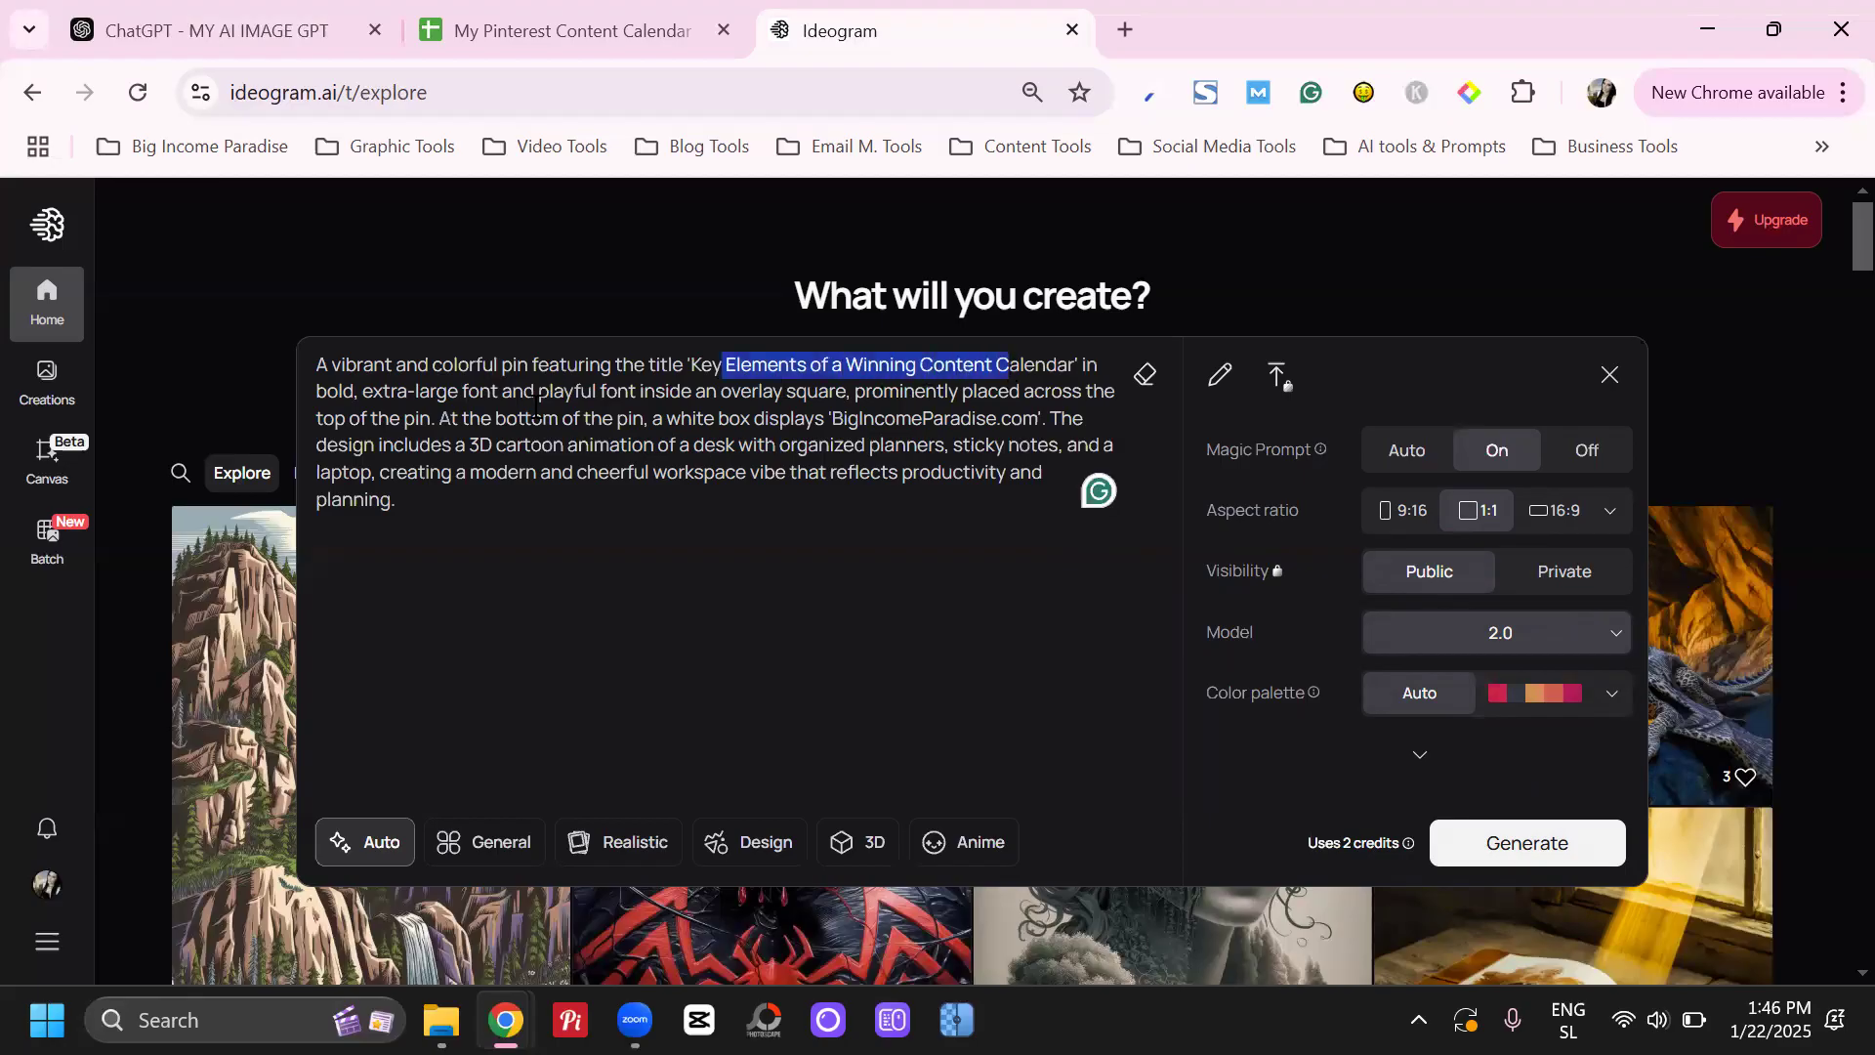
drag(842, 418, 1033, 418)
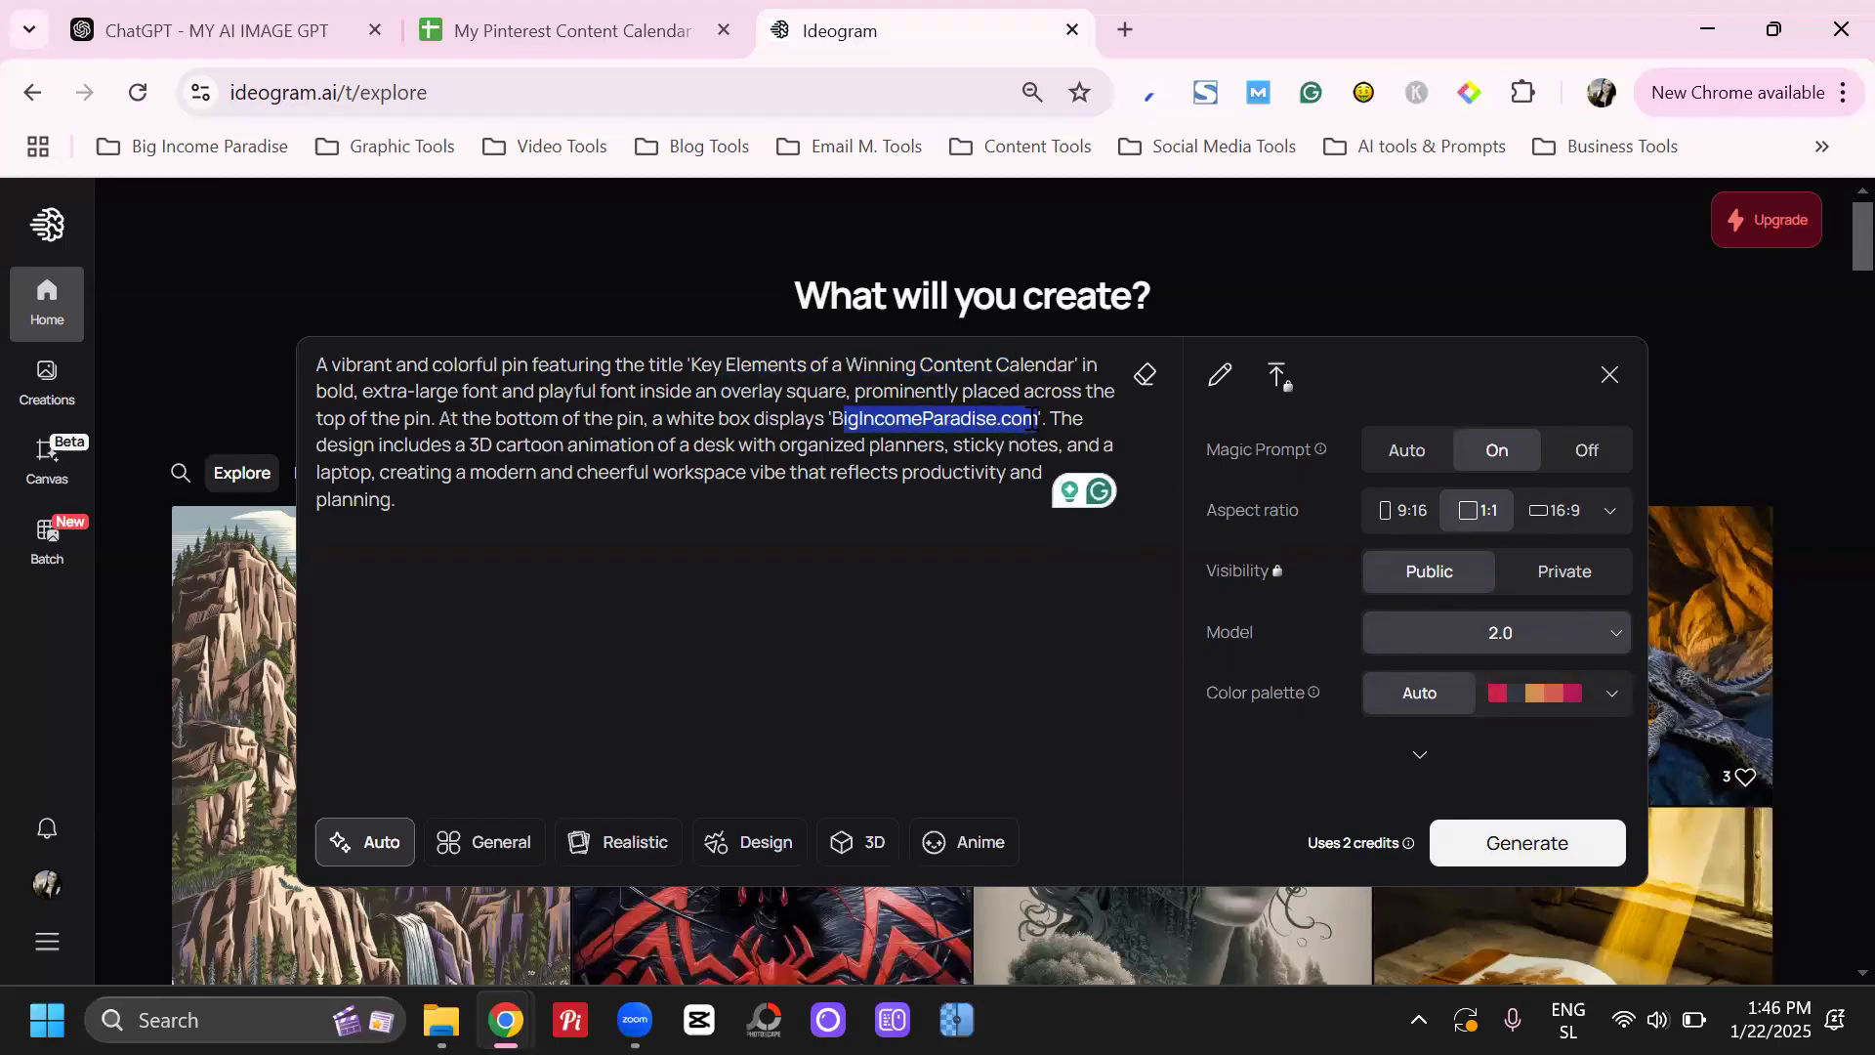
Set the aspect ratio to 9:16 and generate the pin images from the prompt
click(859, 547)
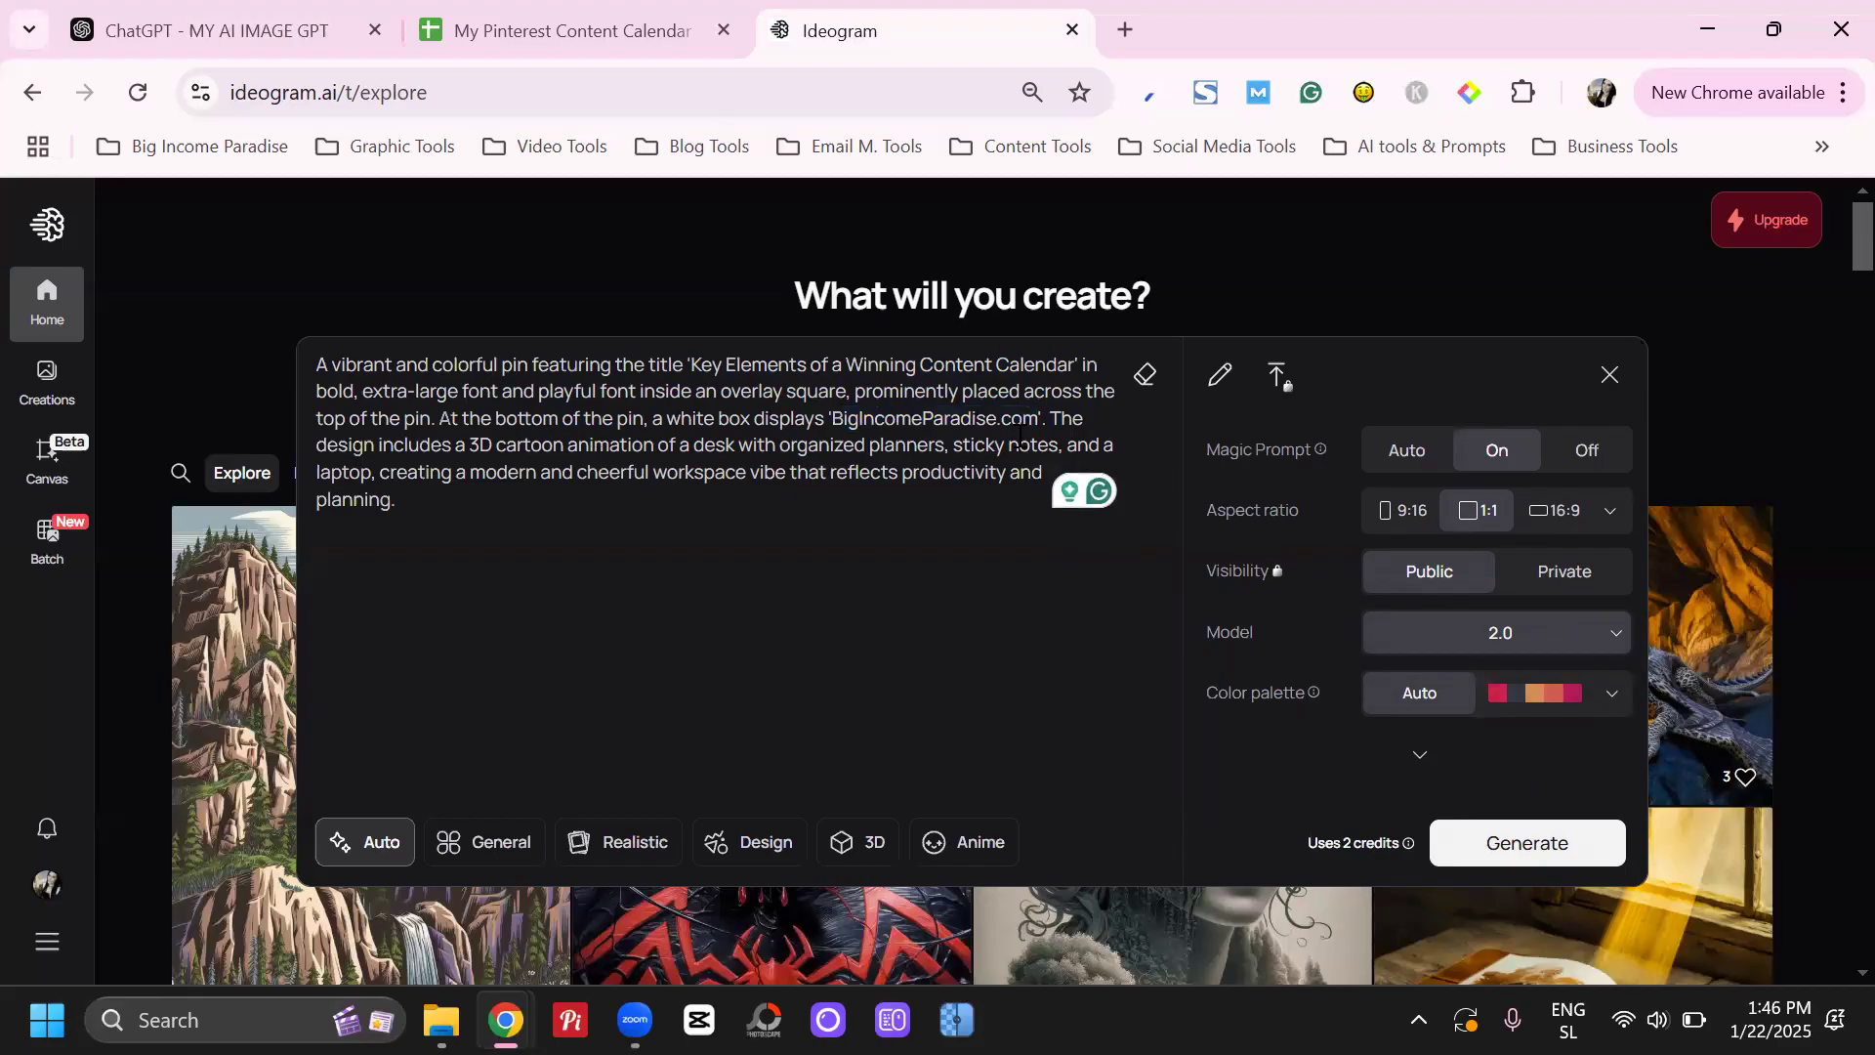
drag(1050, 420, 971, 505)
click(853, 488)
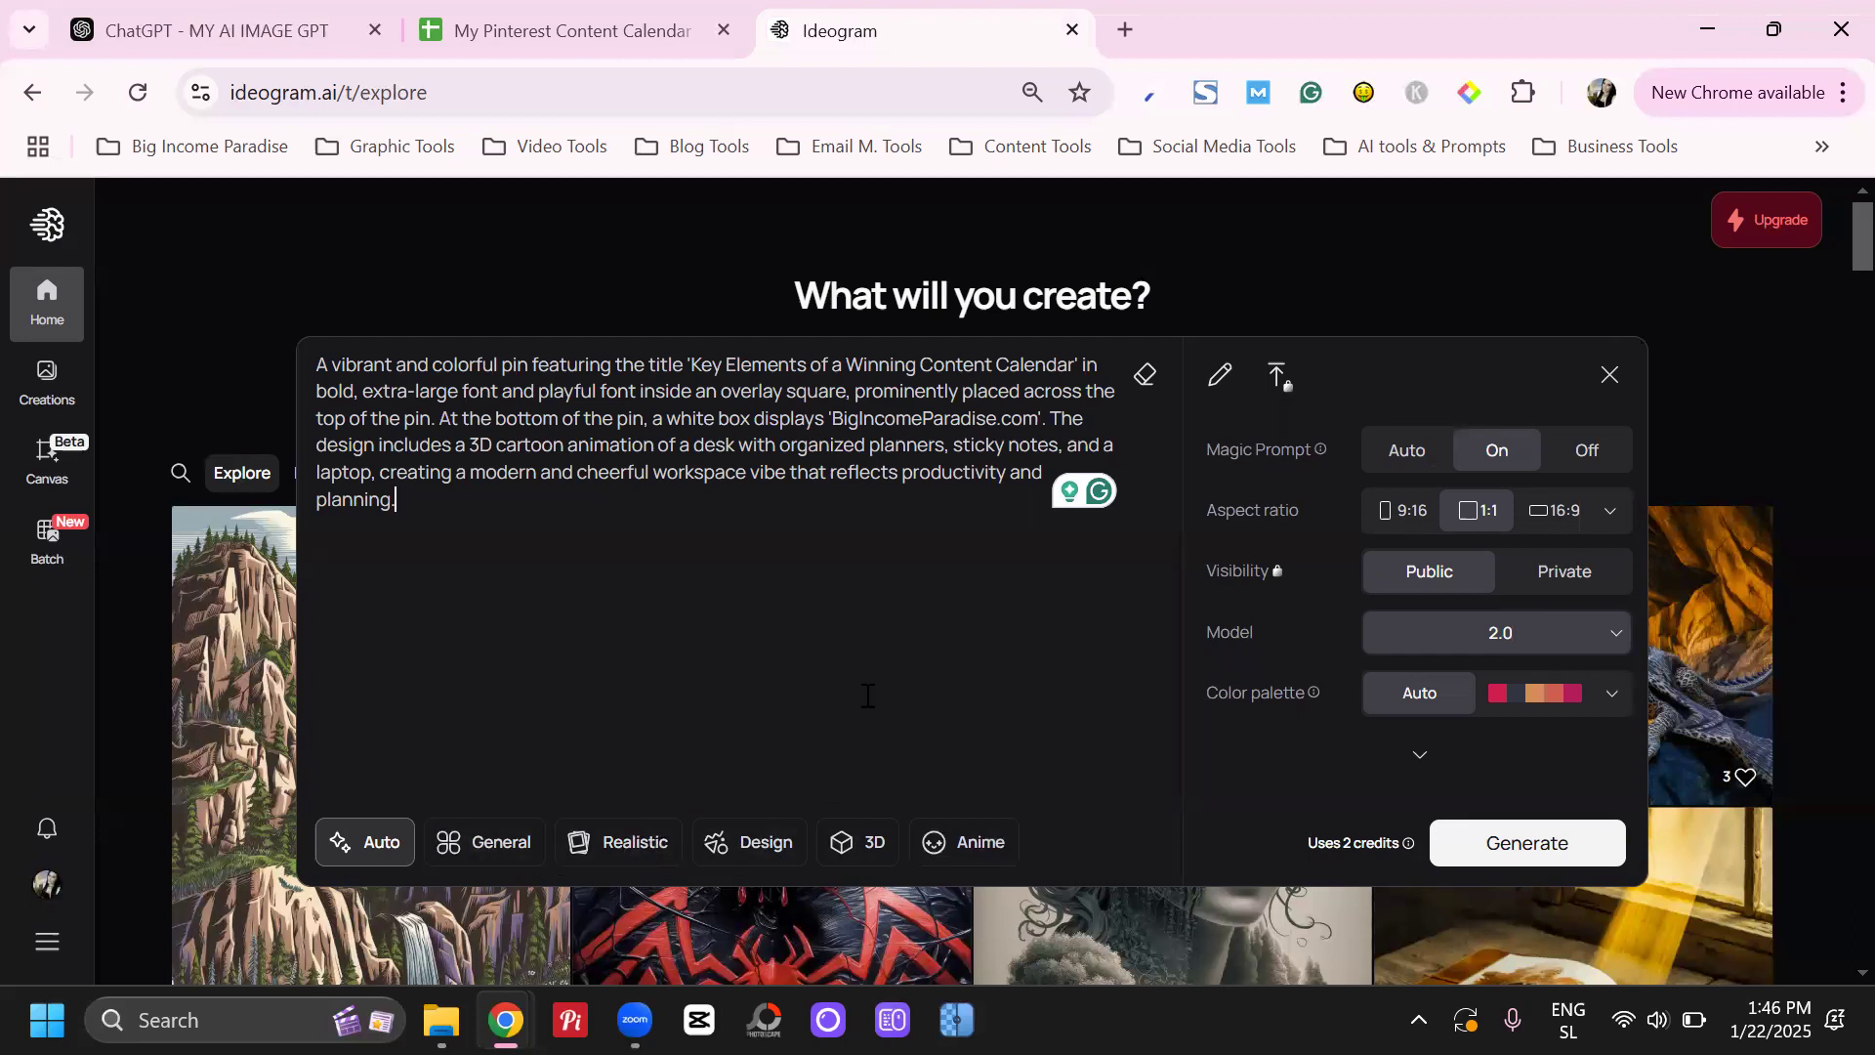
click(1415, 516)
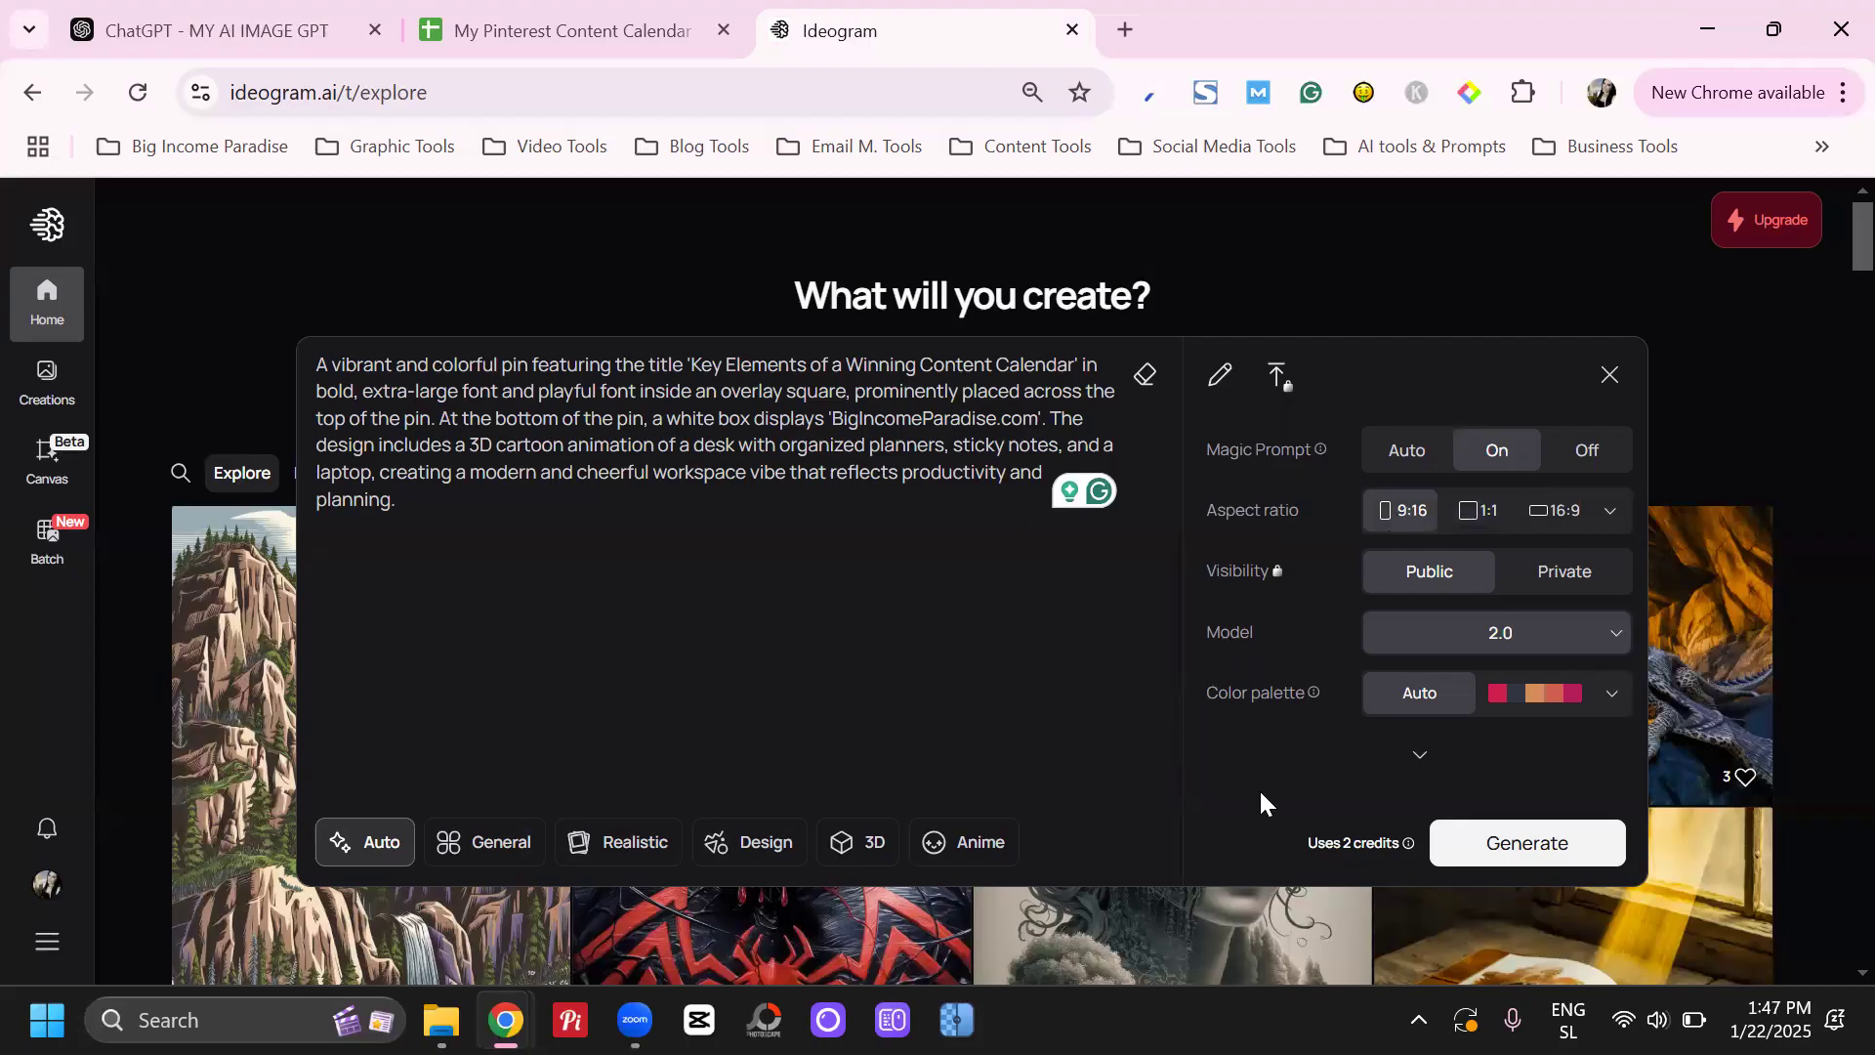
click(1538, 841)
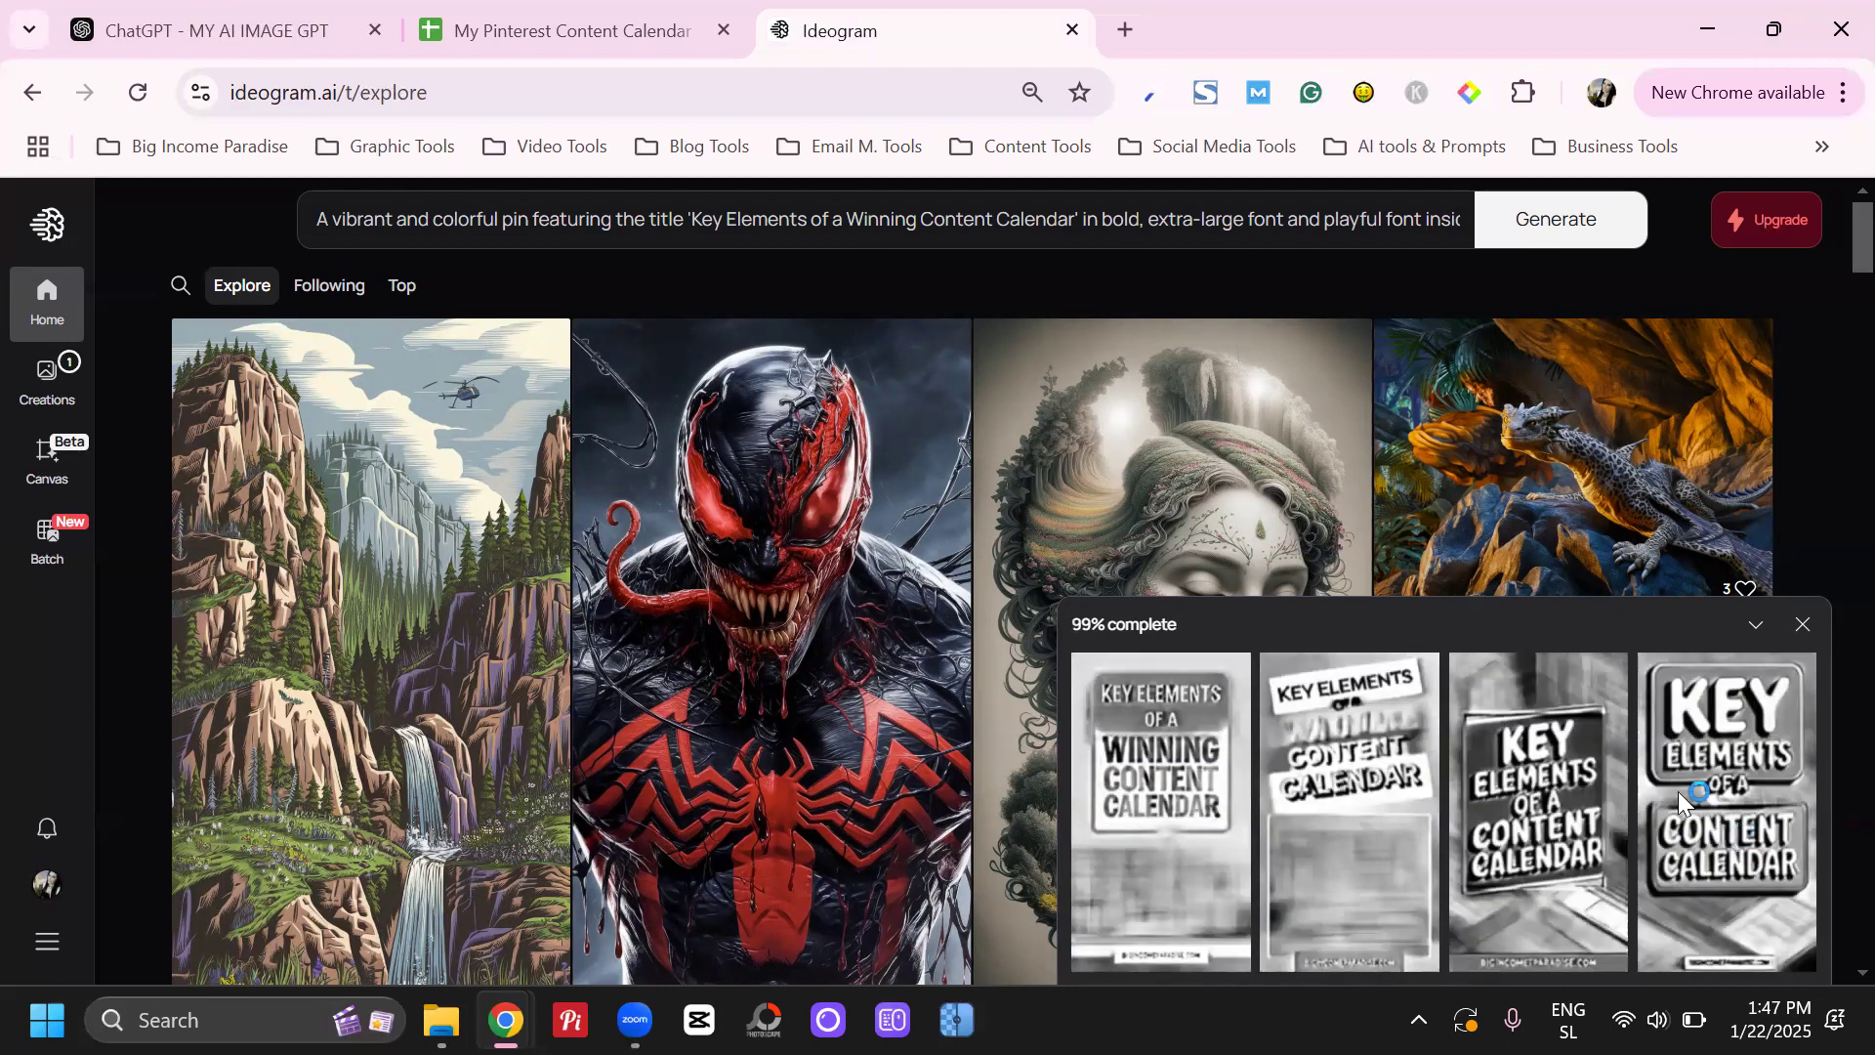
Open the first generated pin and compare it with the prompt's description of the desk, planners and sticky notes
click(1178, 737)
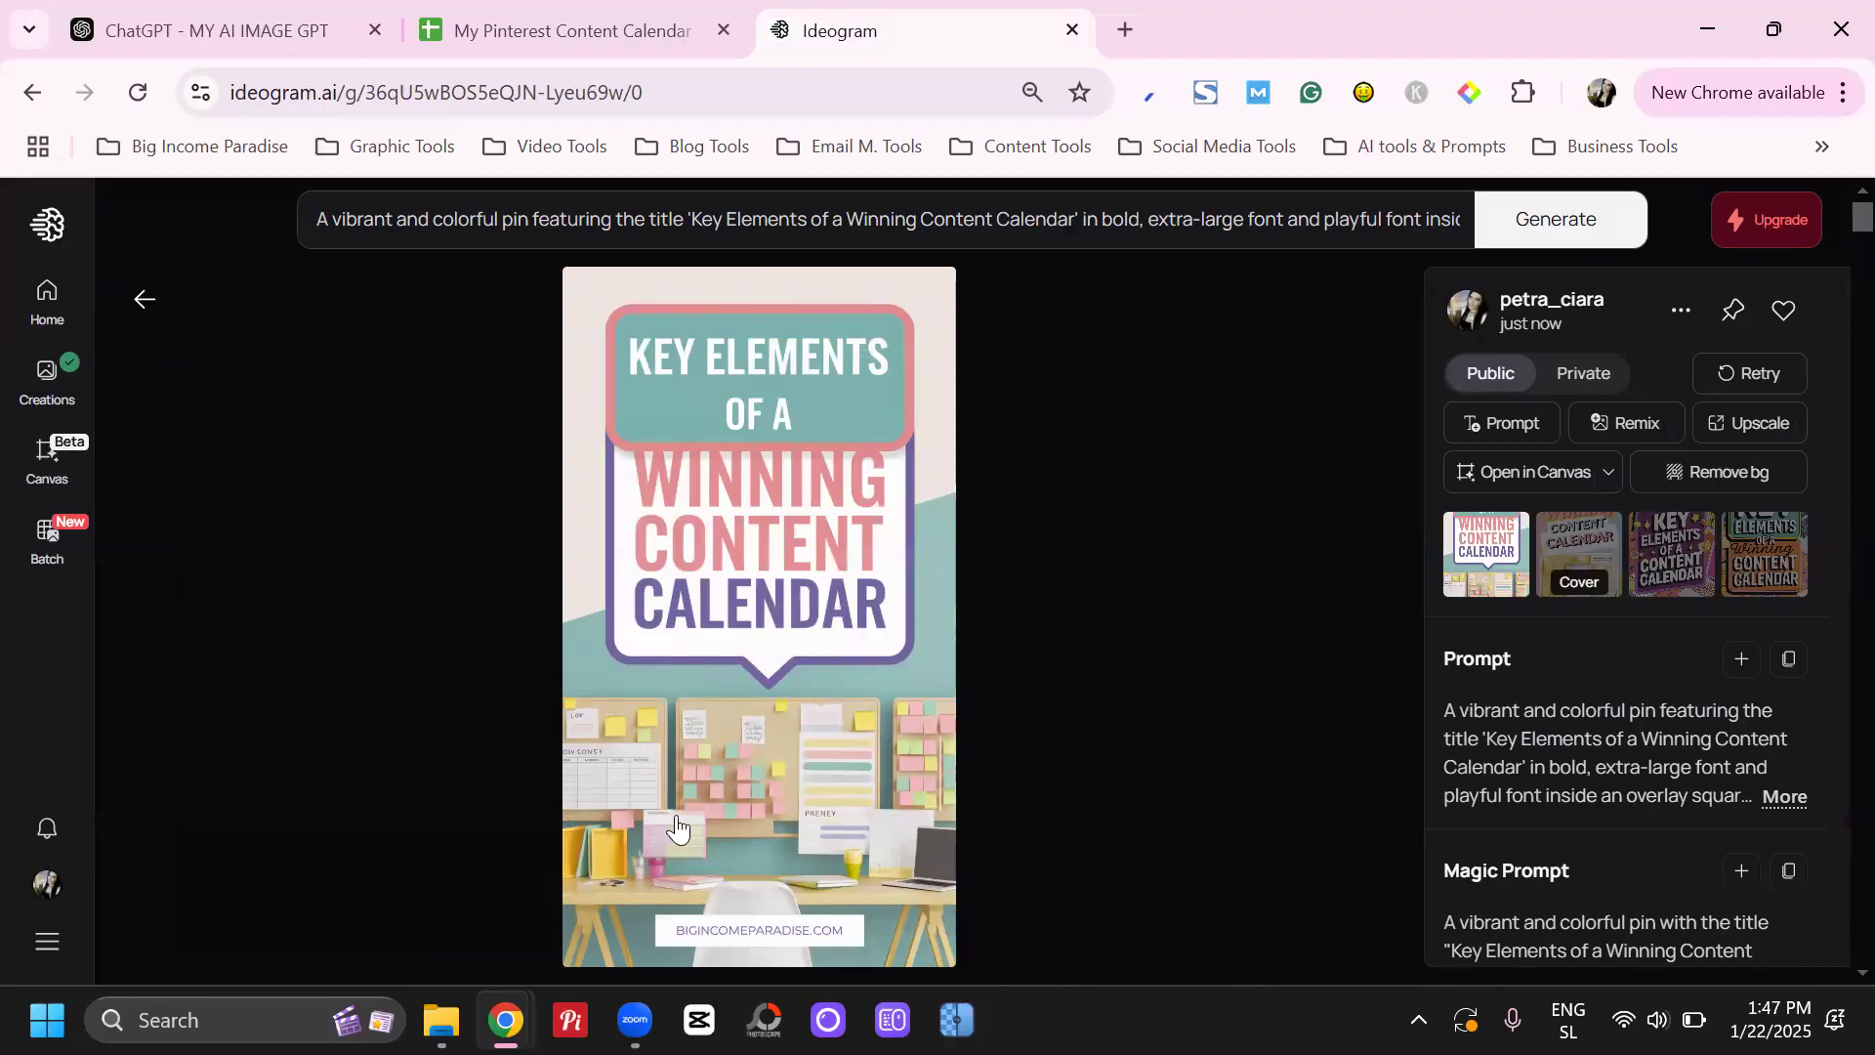
click(1037, 220)
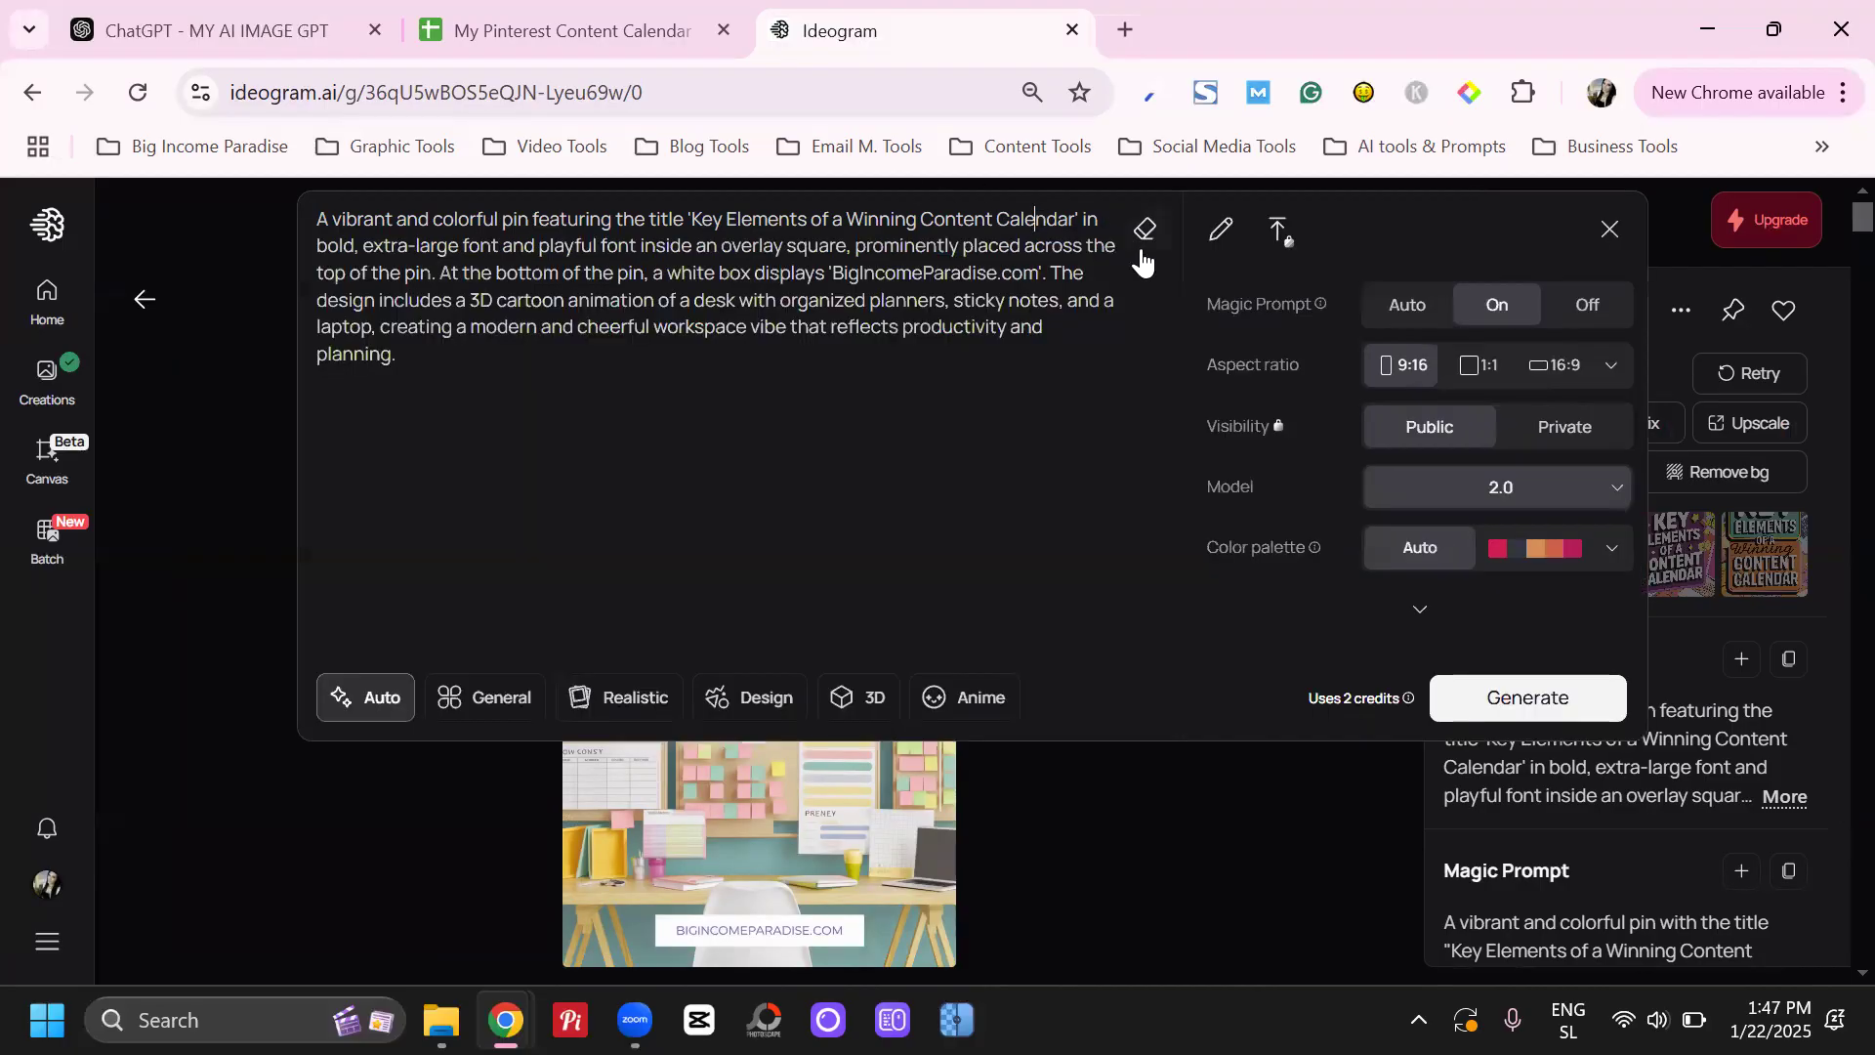
drag(1053, 273, 1049, 383)
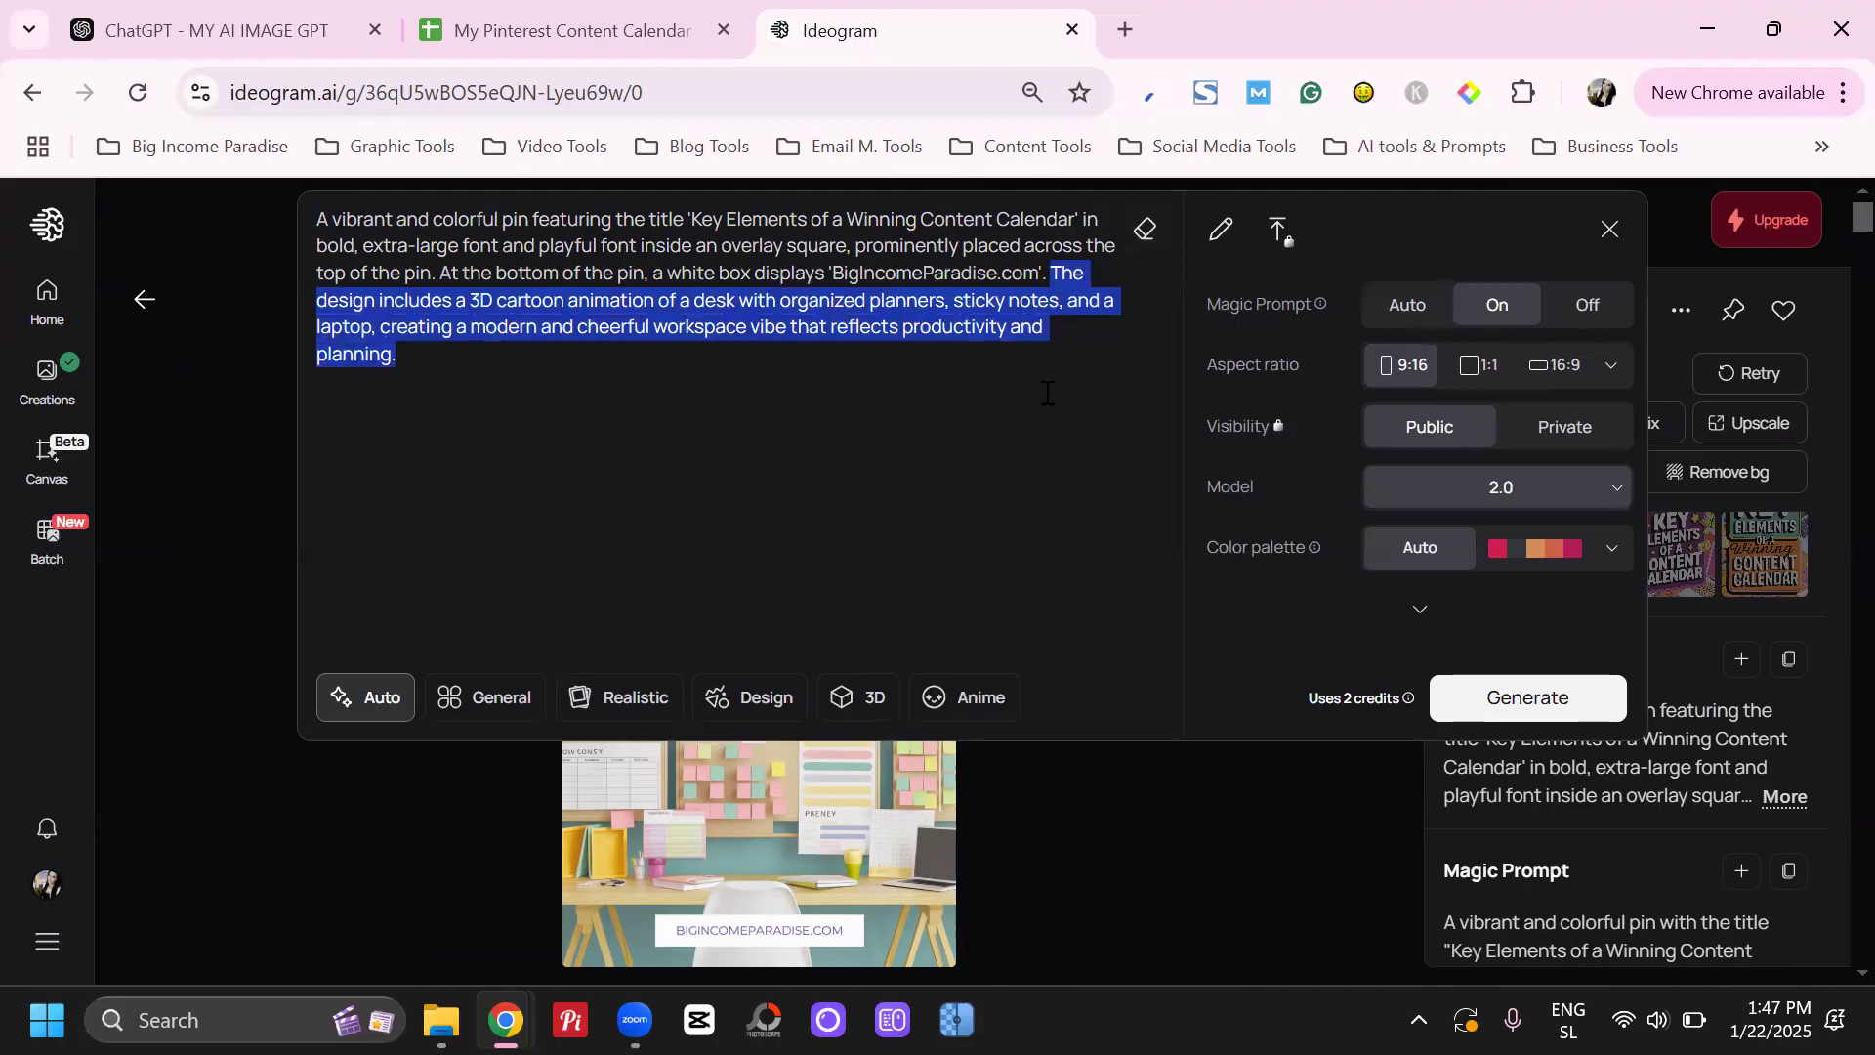
click(888, 352)
drag(526, 303, 904, 299)
click(617, 301)
click(896, 299)
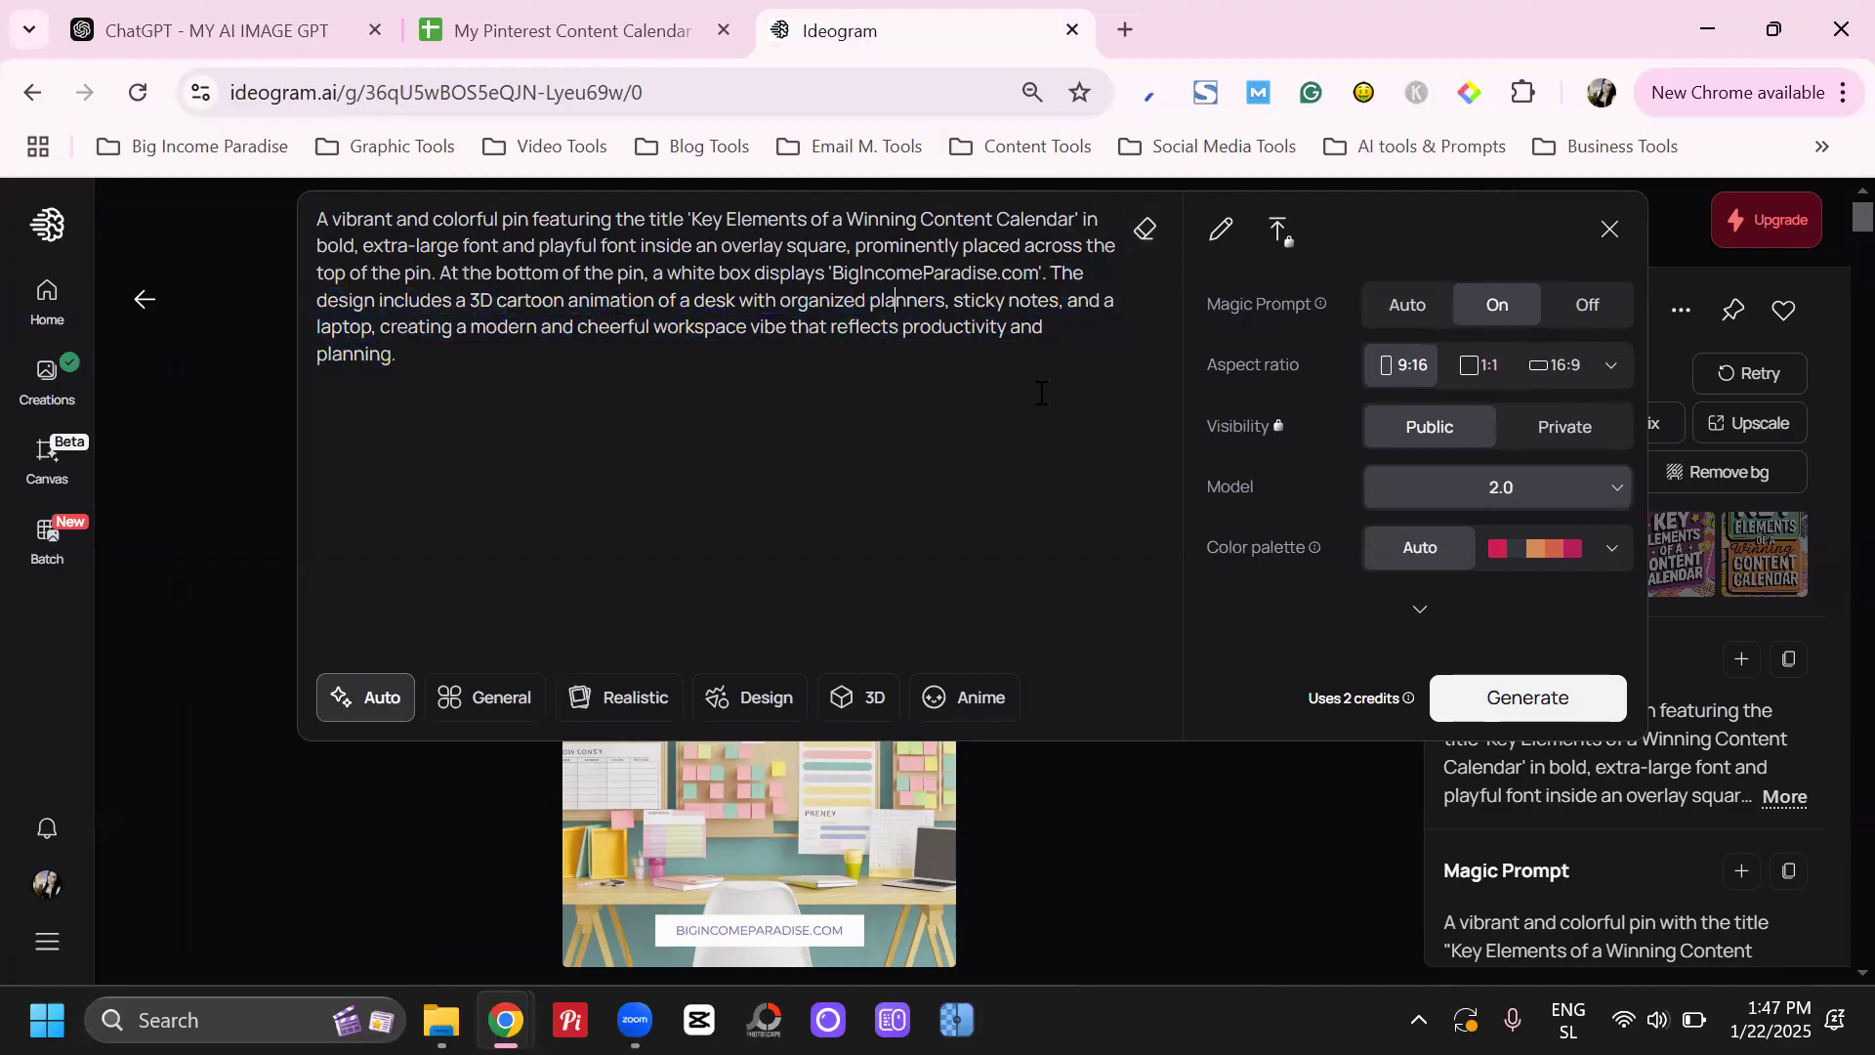
click(962, 813)
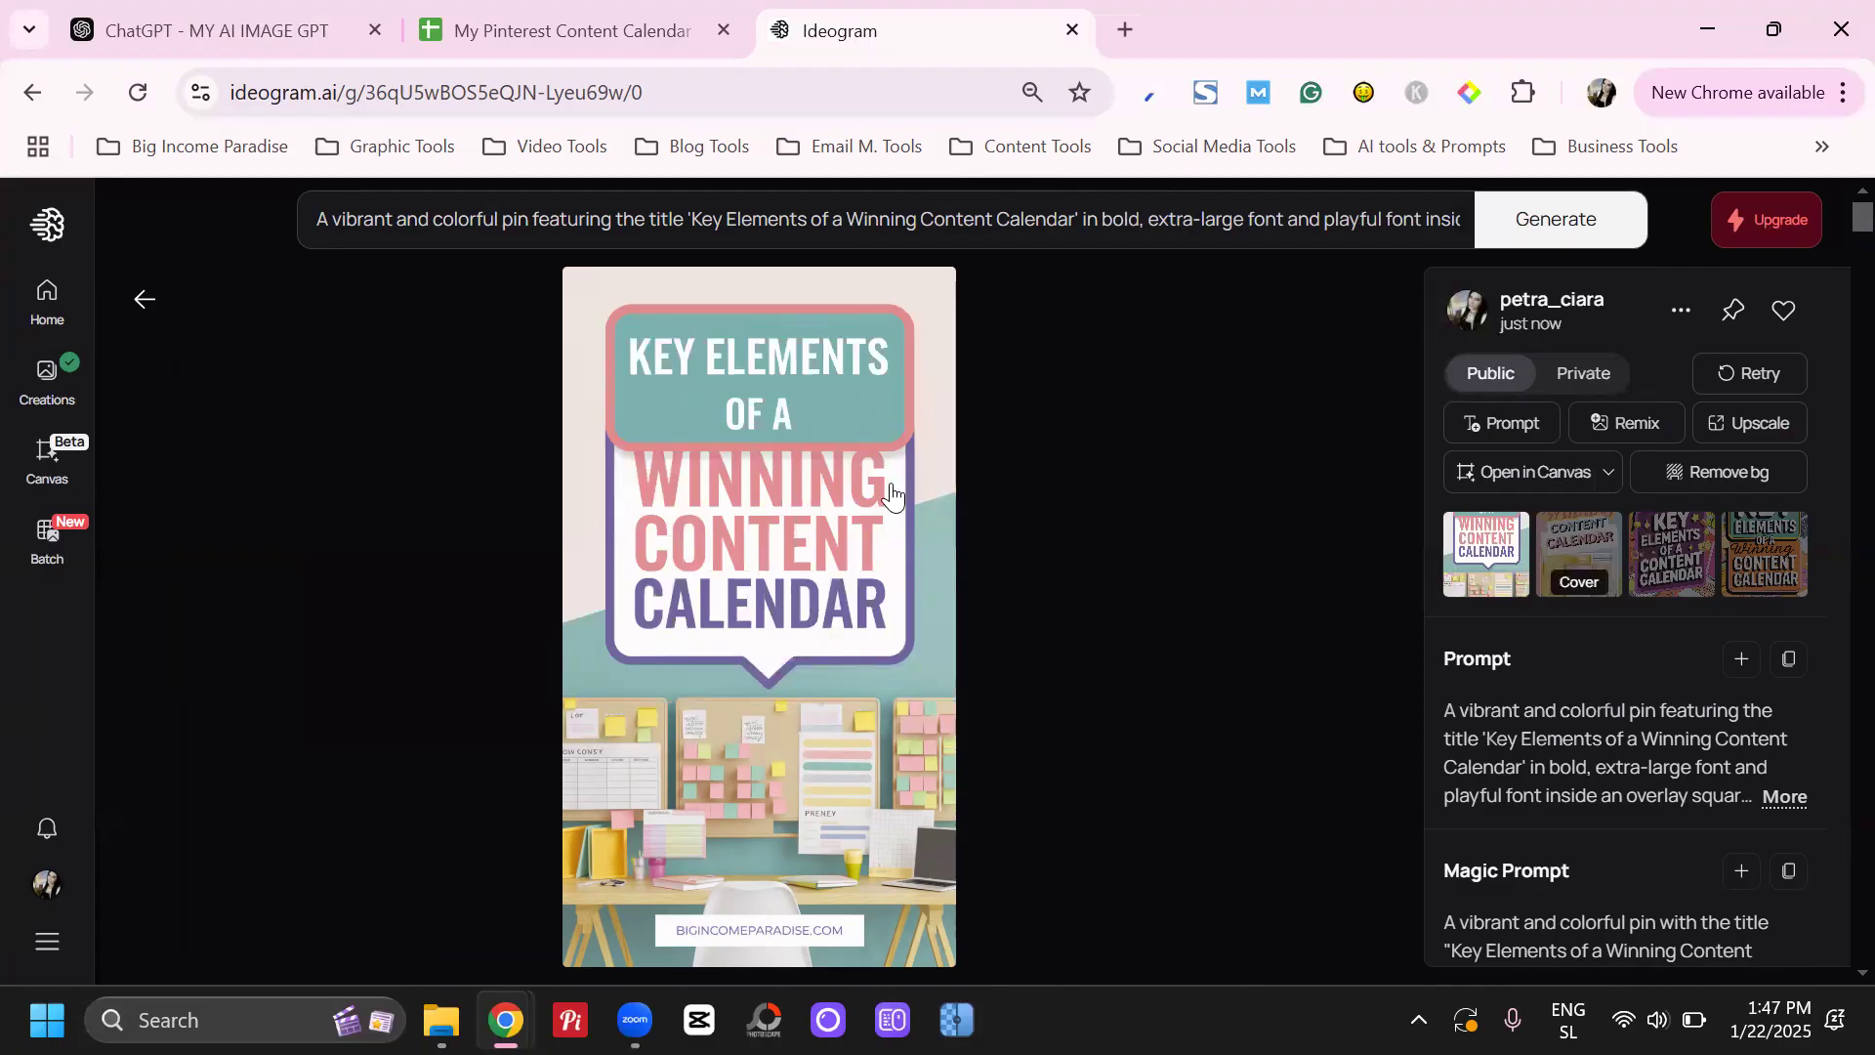
Download the first generated pin image and check its title against the one in the prompt
click(1677, 313)
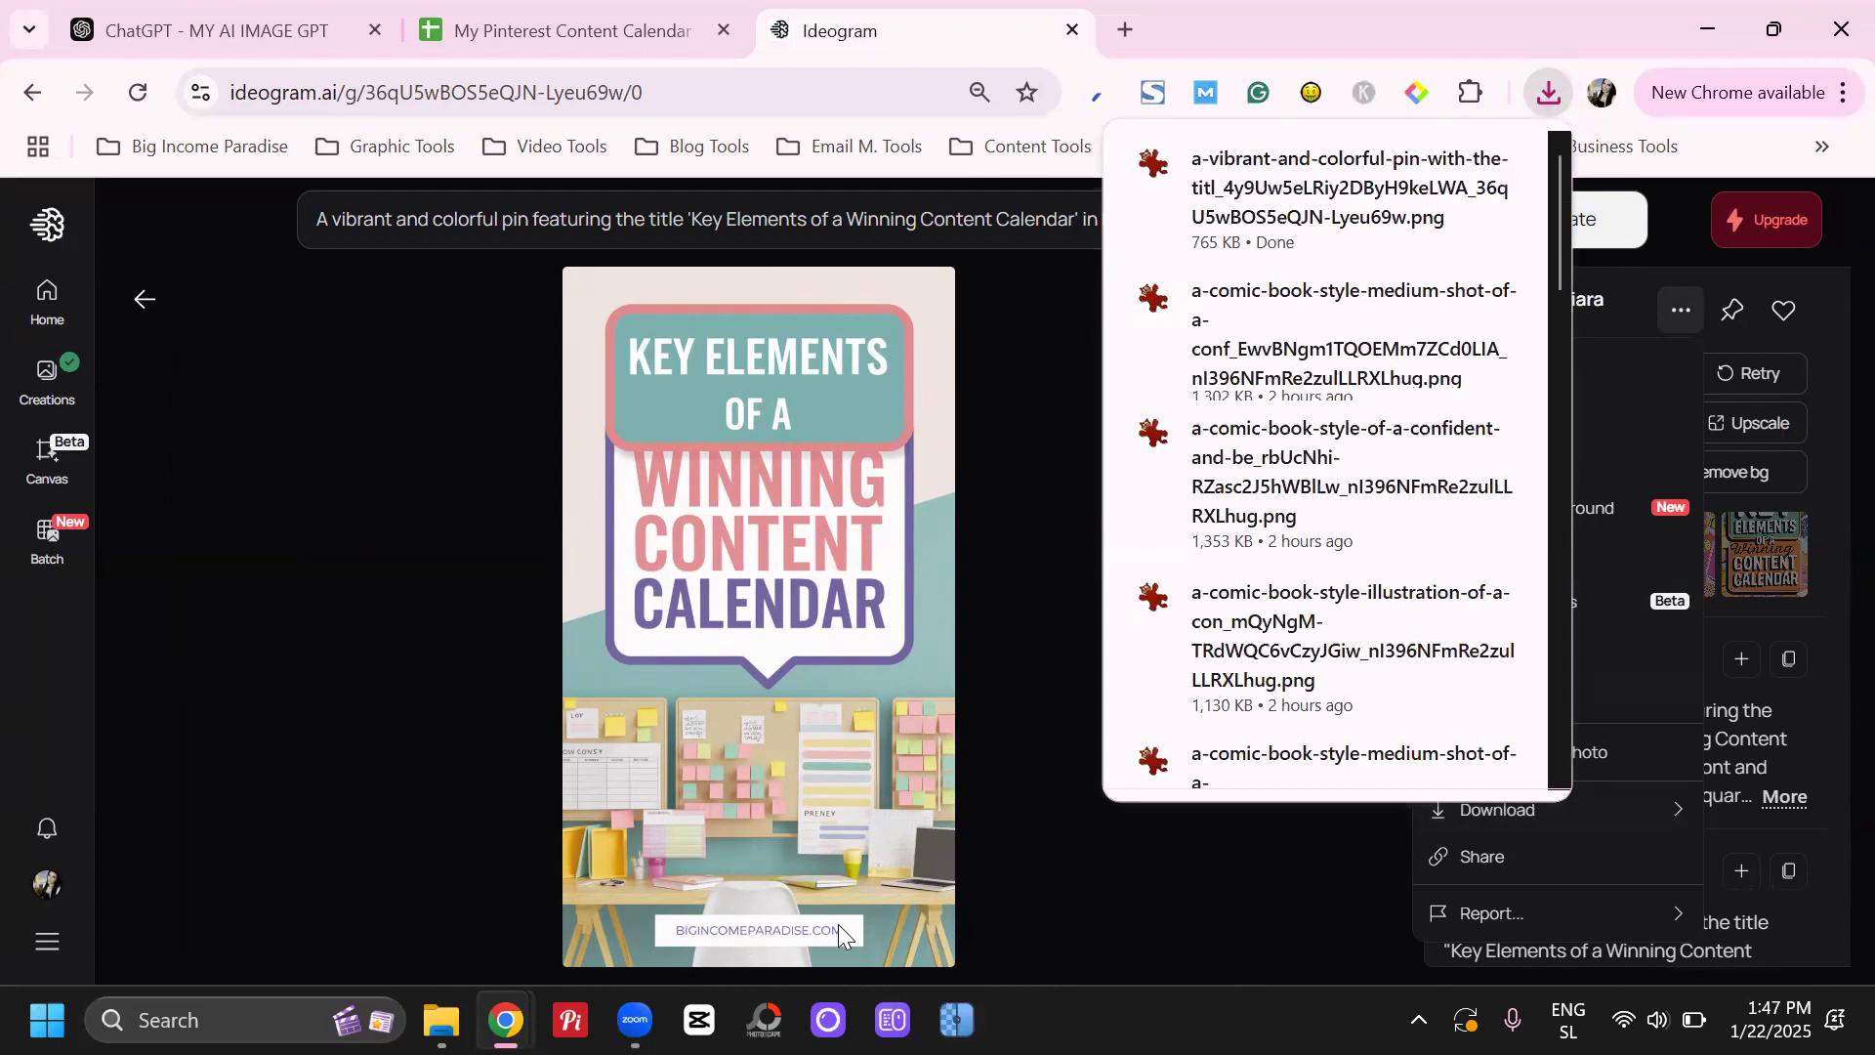
click(1811, 514)
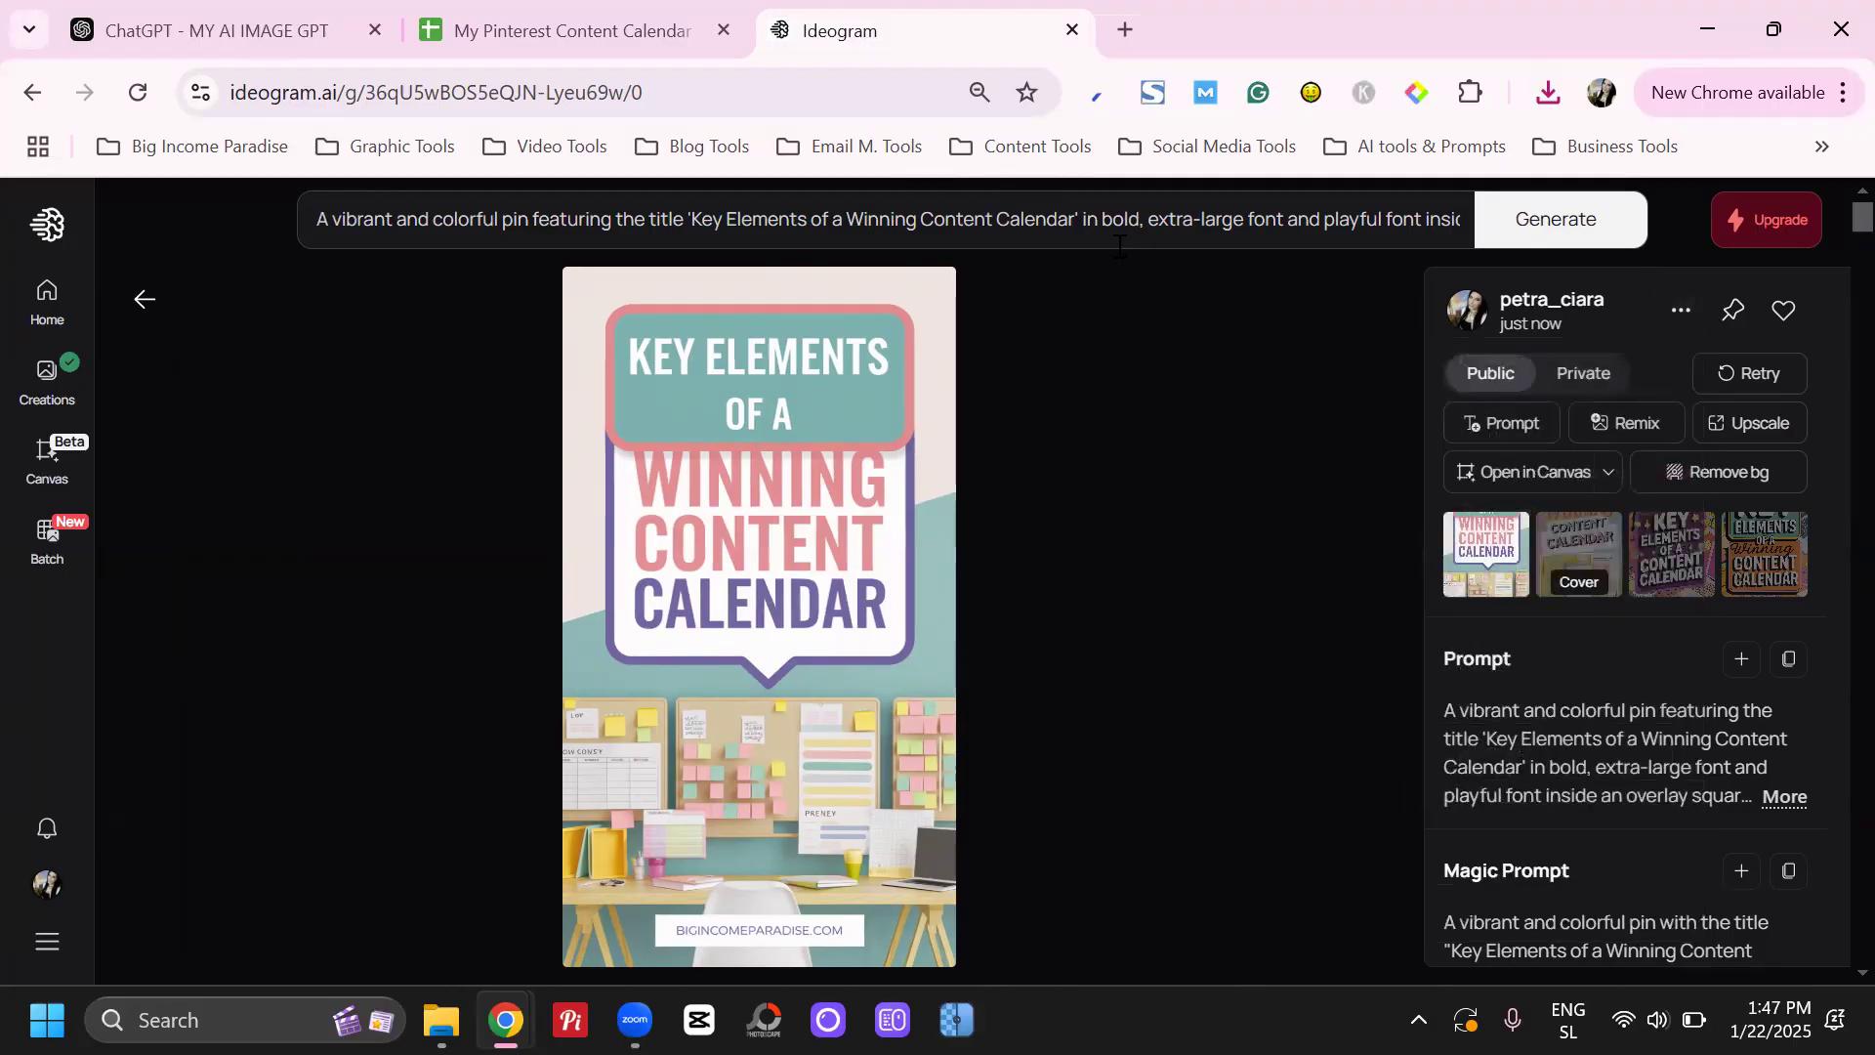
click(932, 218)
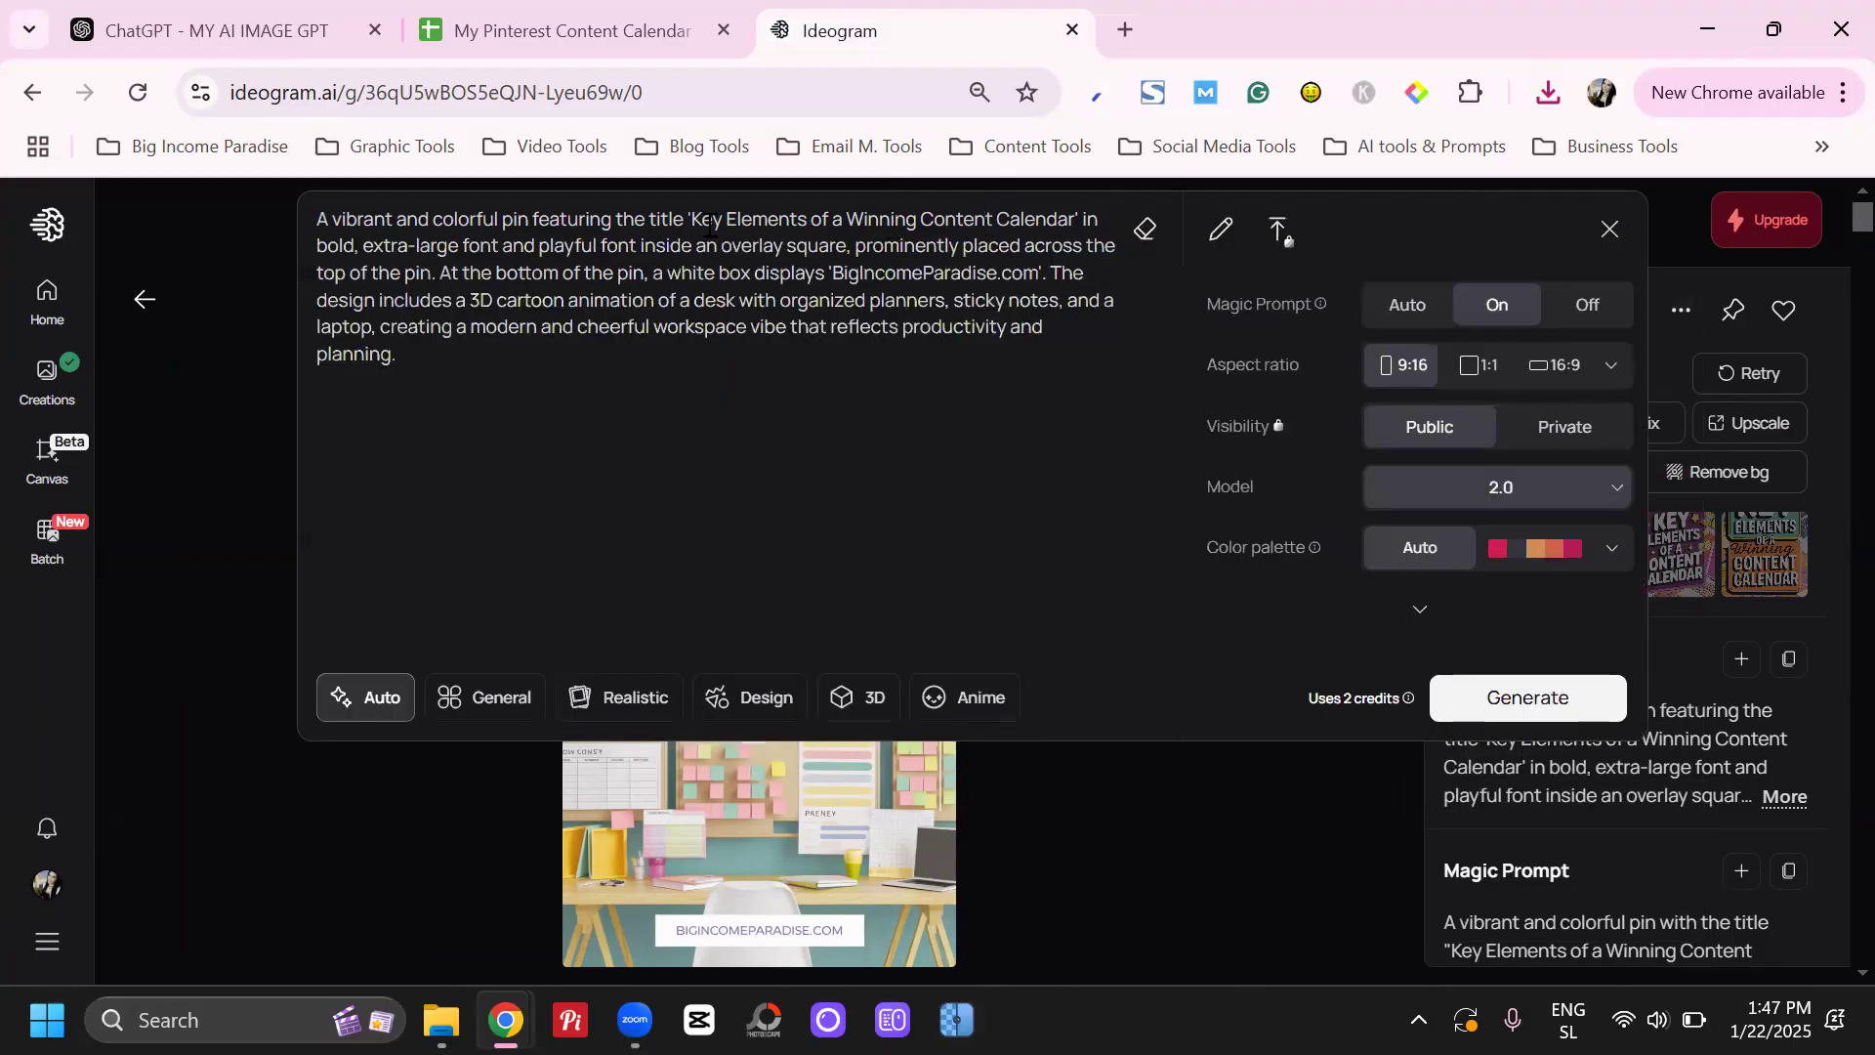
drag(692, 219, 1072, 216)
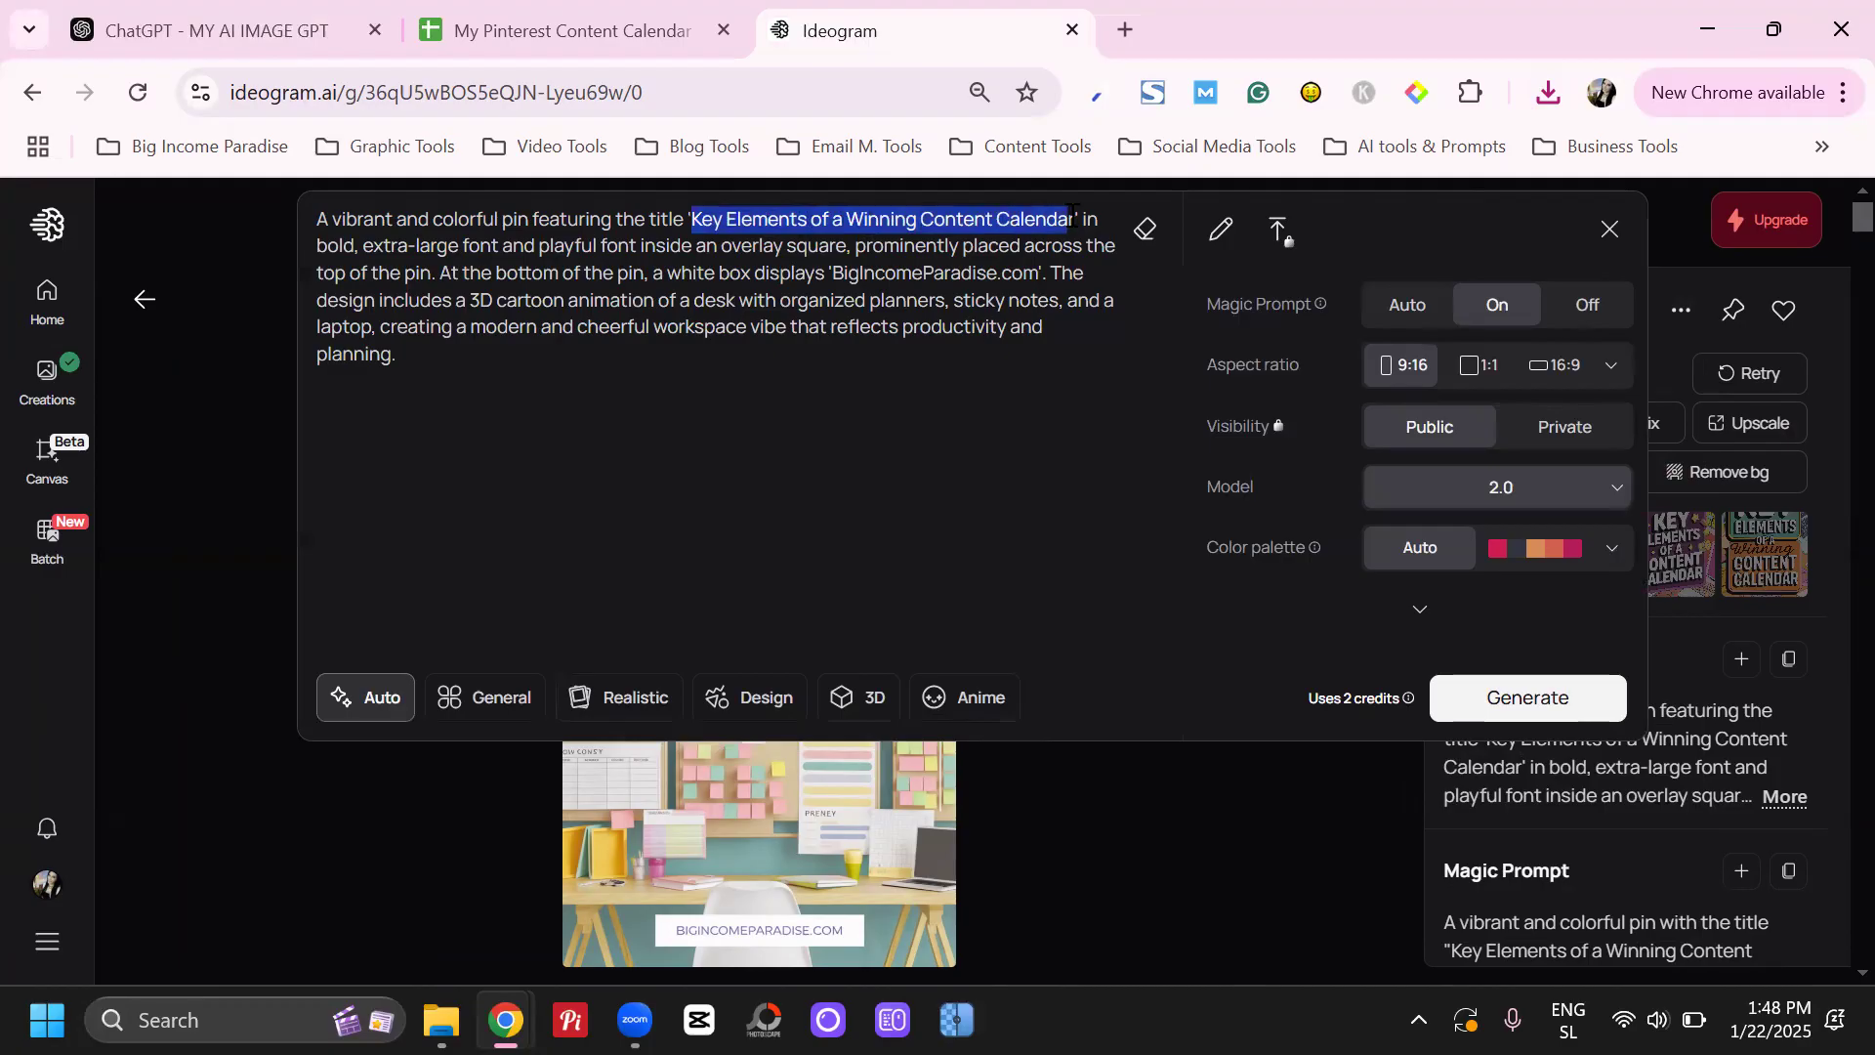
click(742, 781)
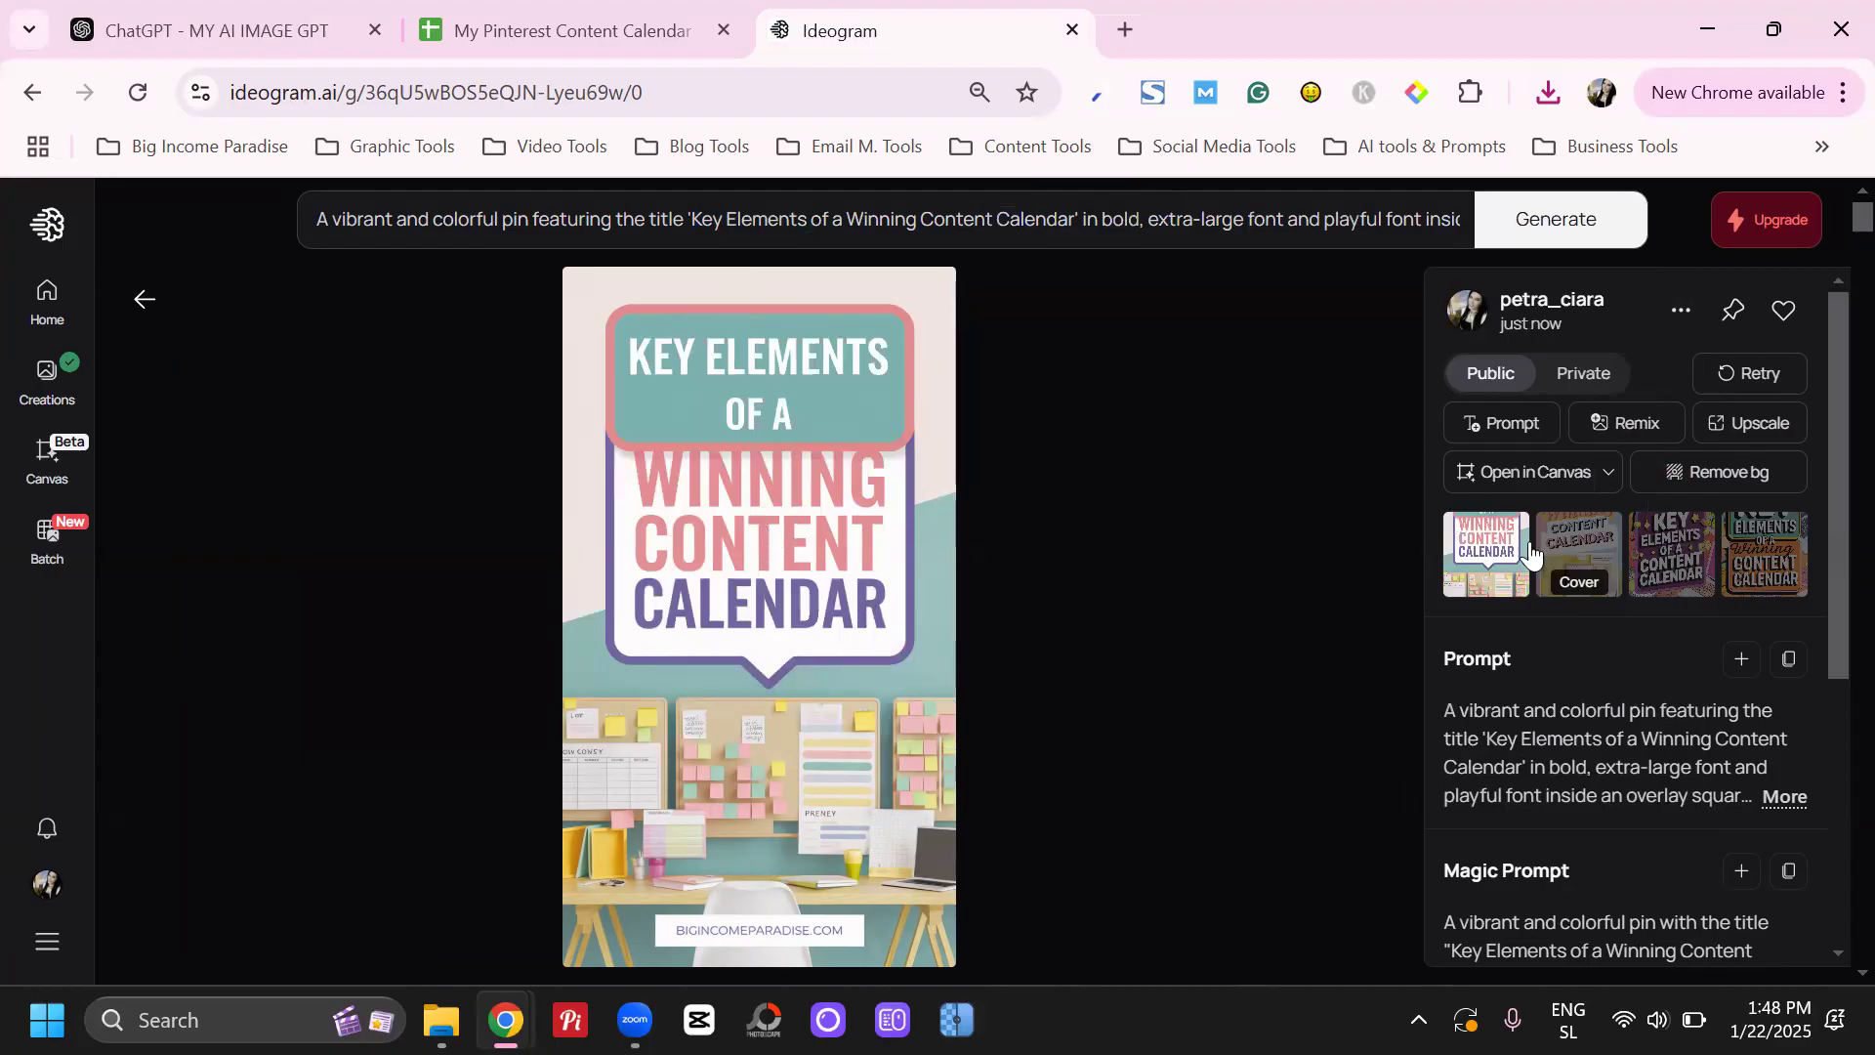
Open and download the second and third generated pin images
click(1561, 558)
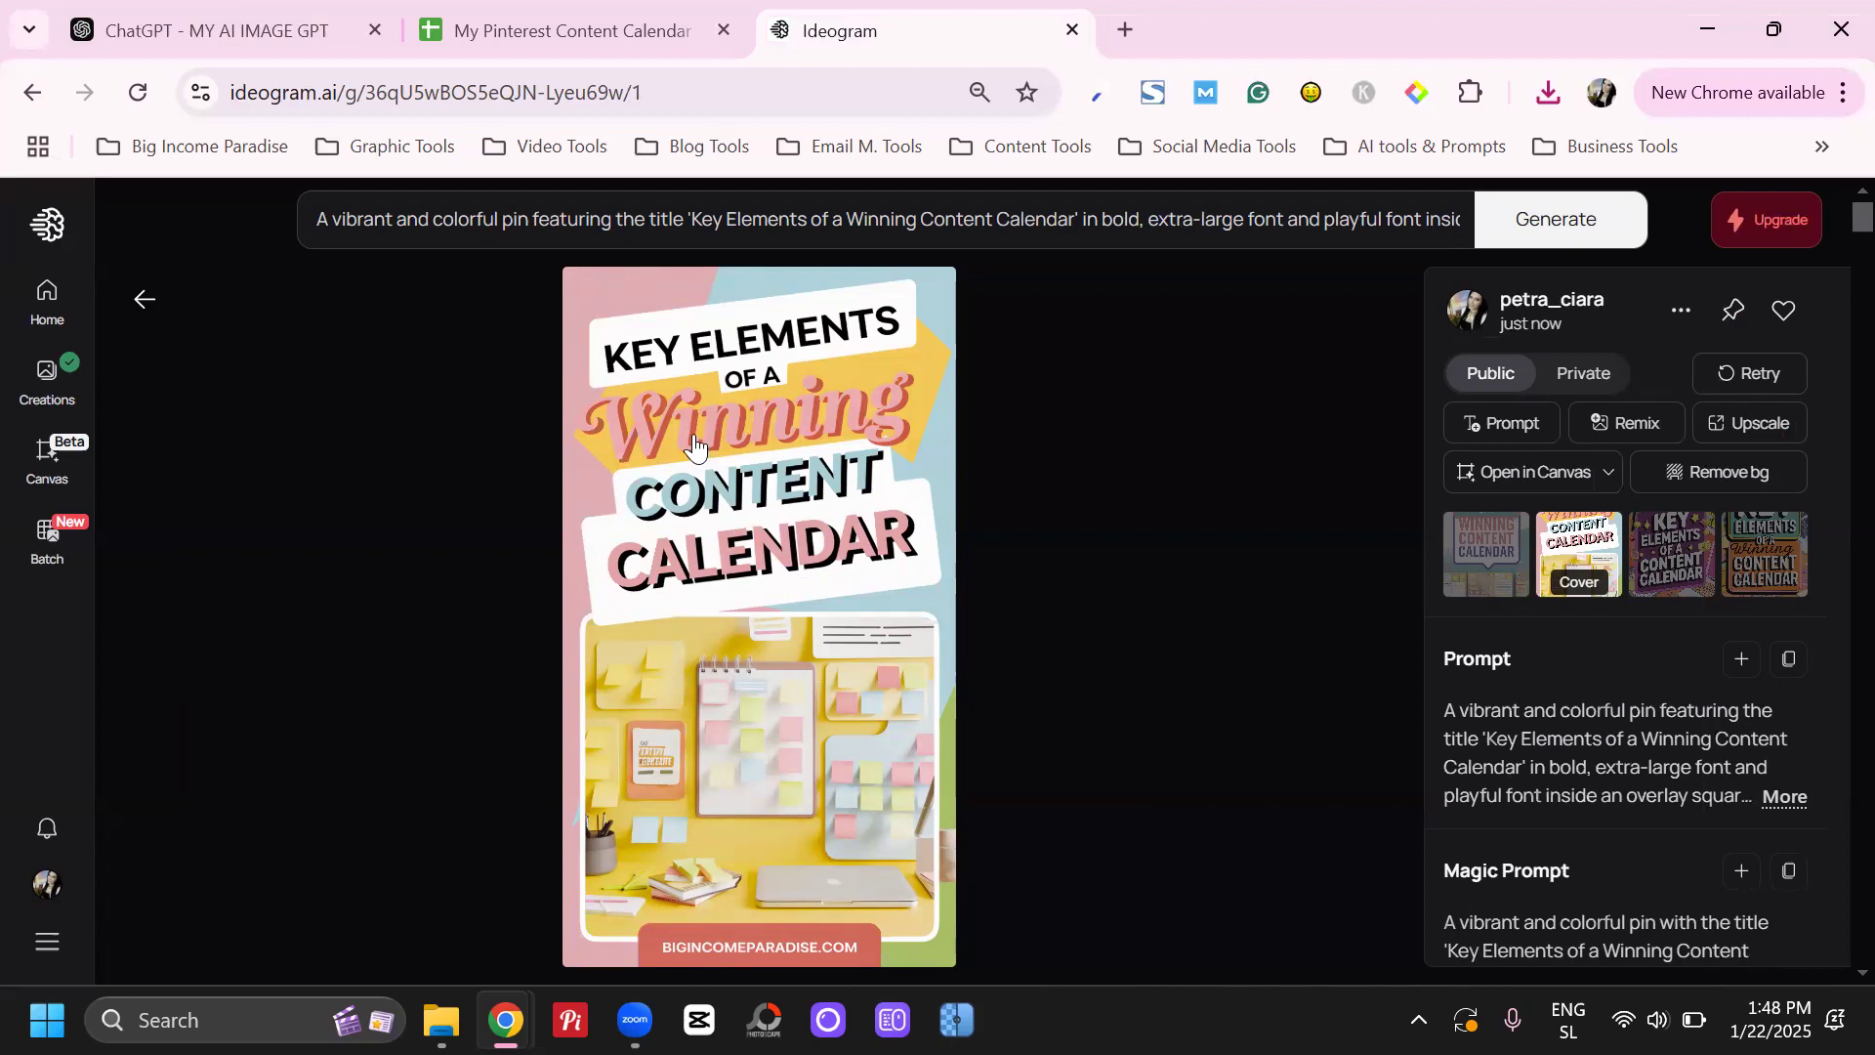
click(1671, 327)
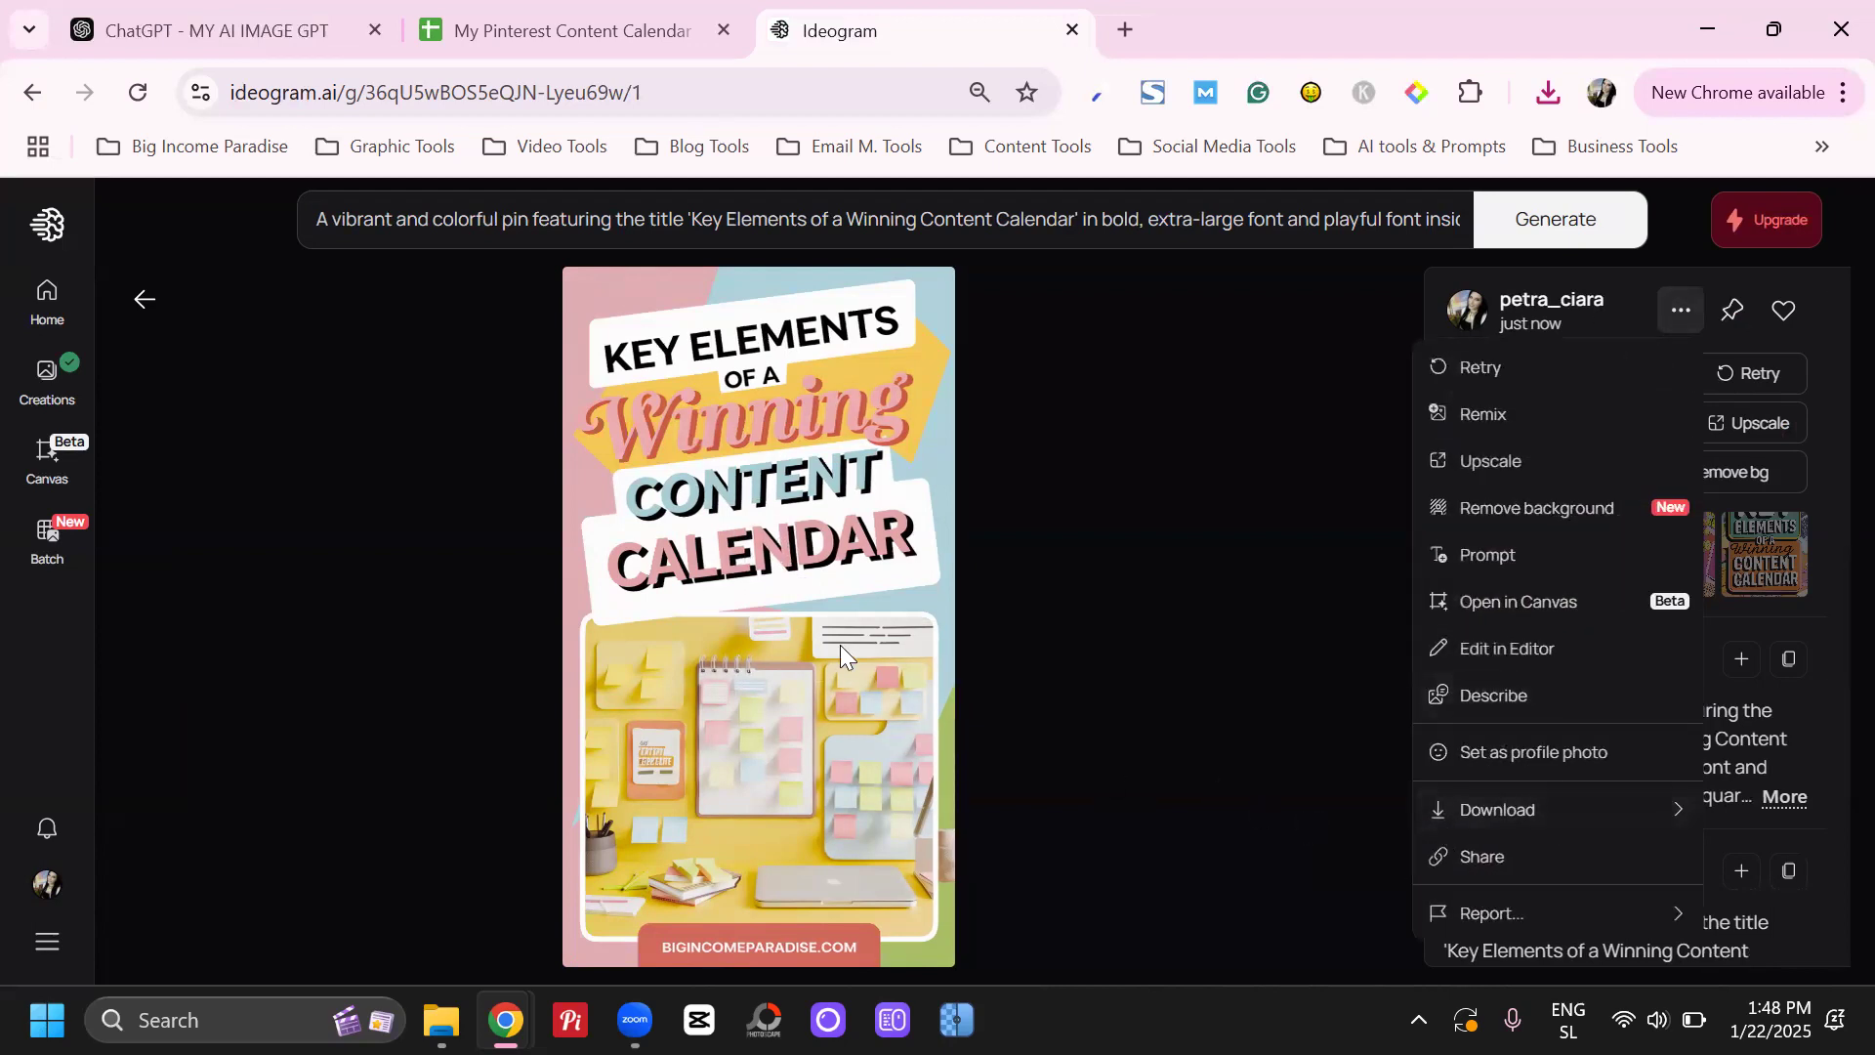
click(1660, 543)
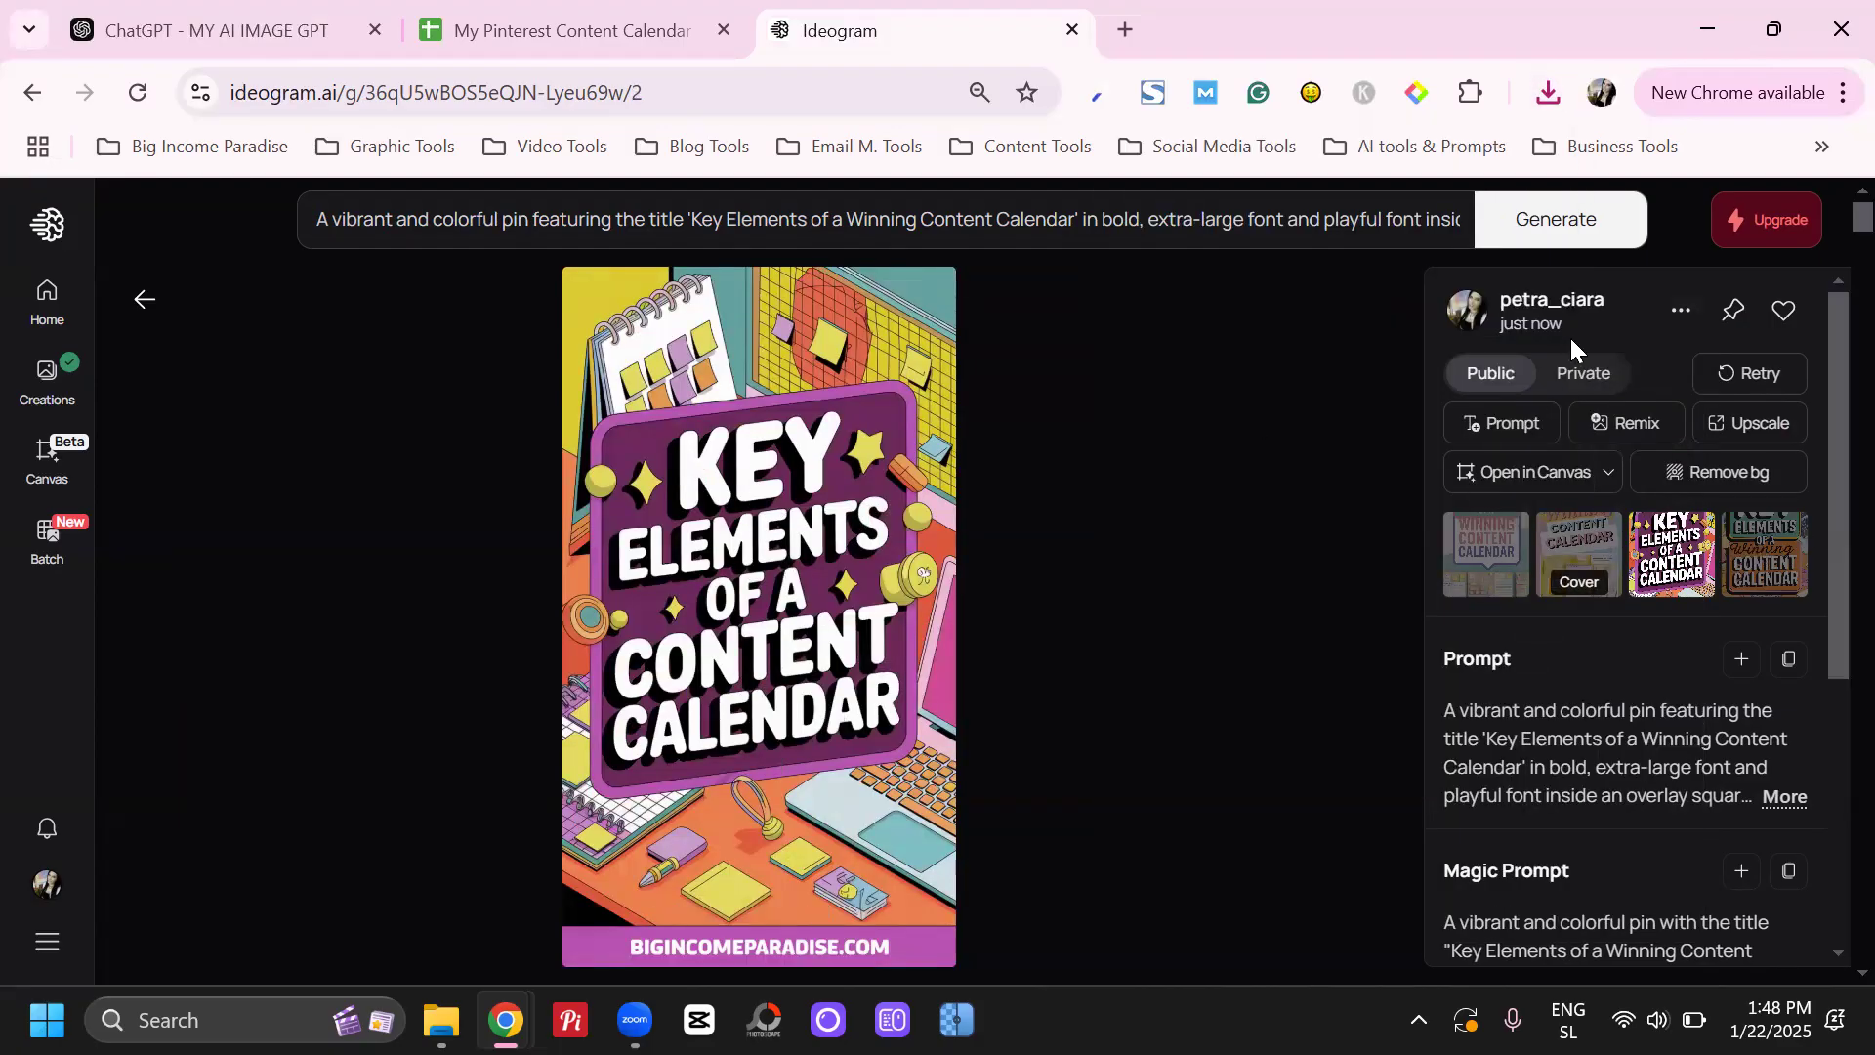
click(1680, 310)
mouse_move(1439, 812)
click(1304, 799)
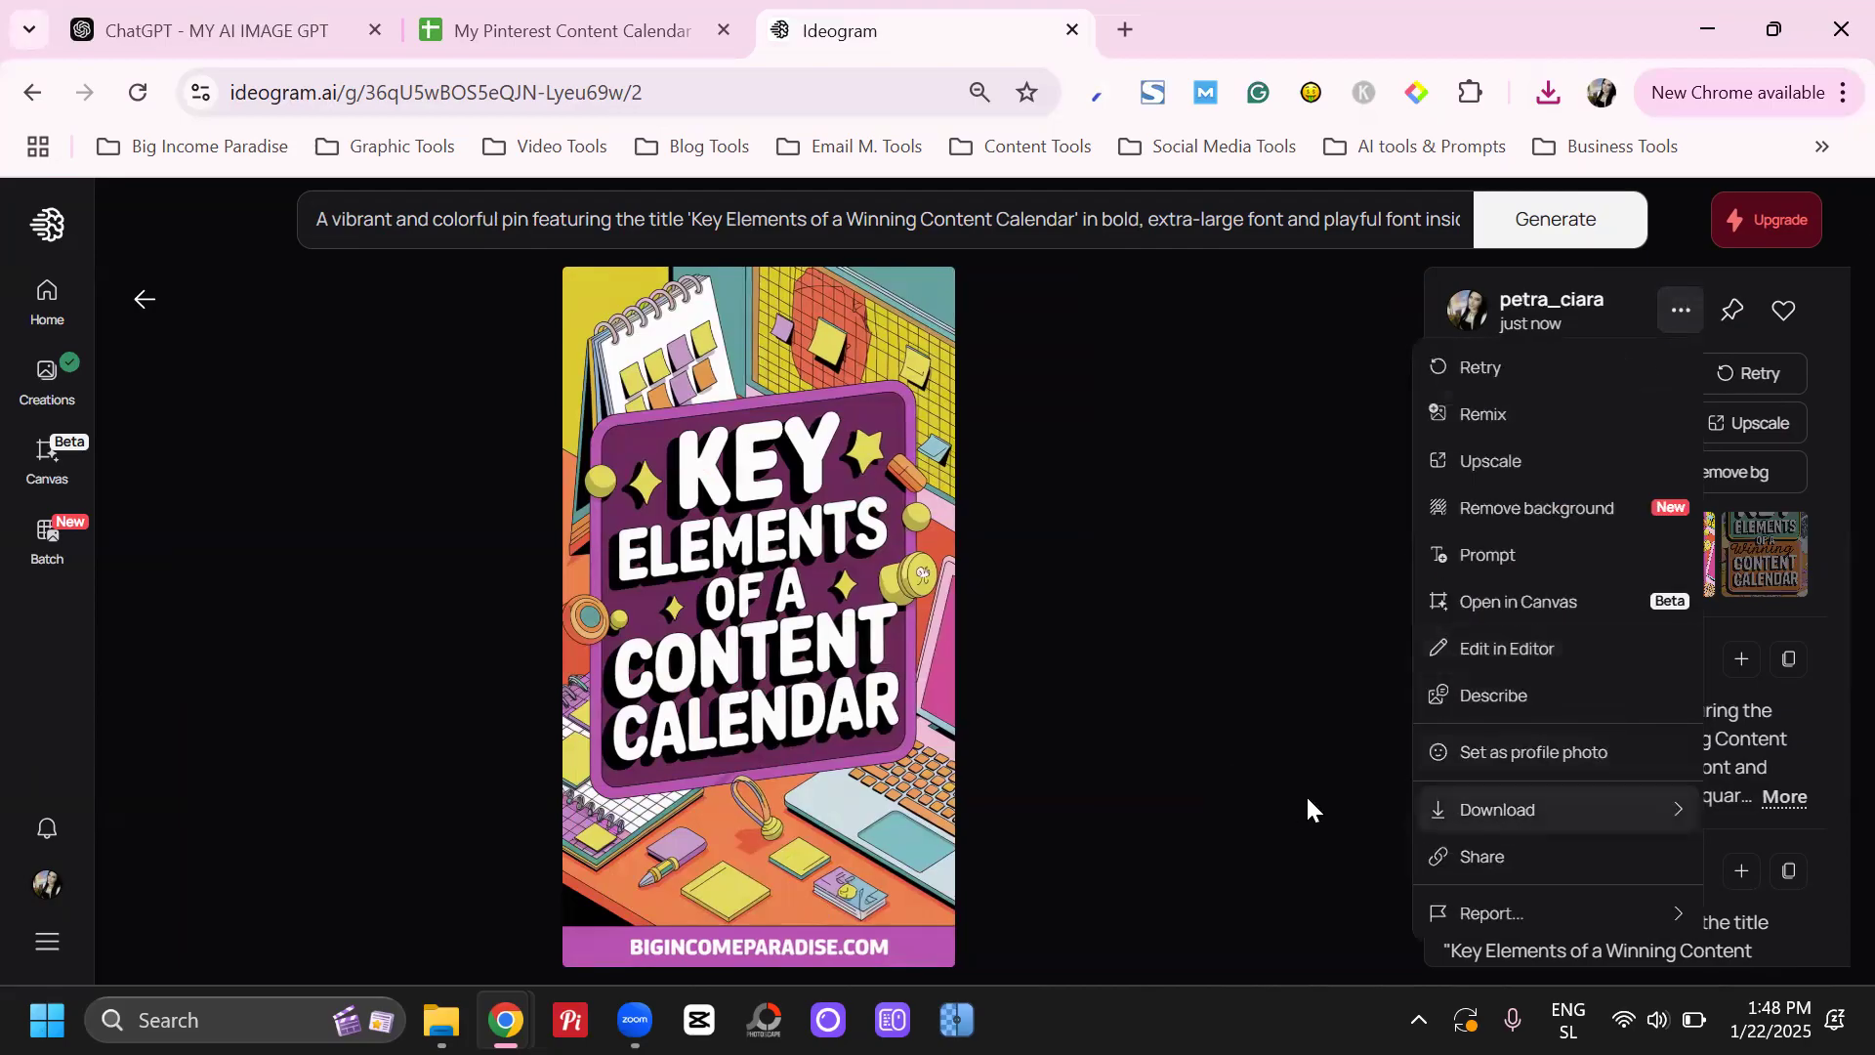
click(1815, 530)
Open the fourth generated pin image and download it
click(1767, 547)
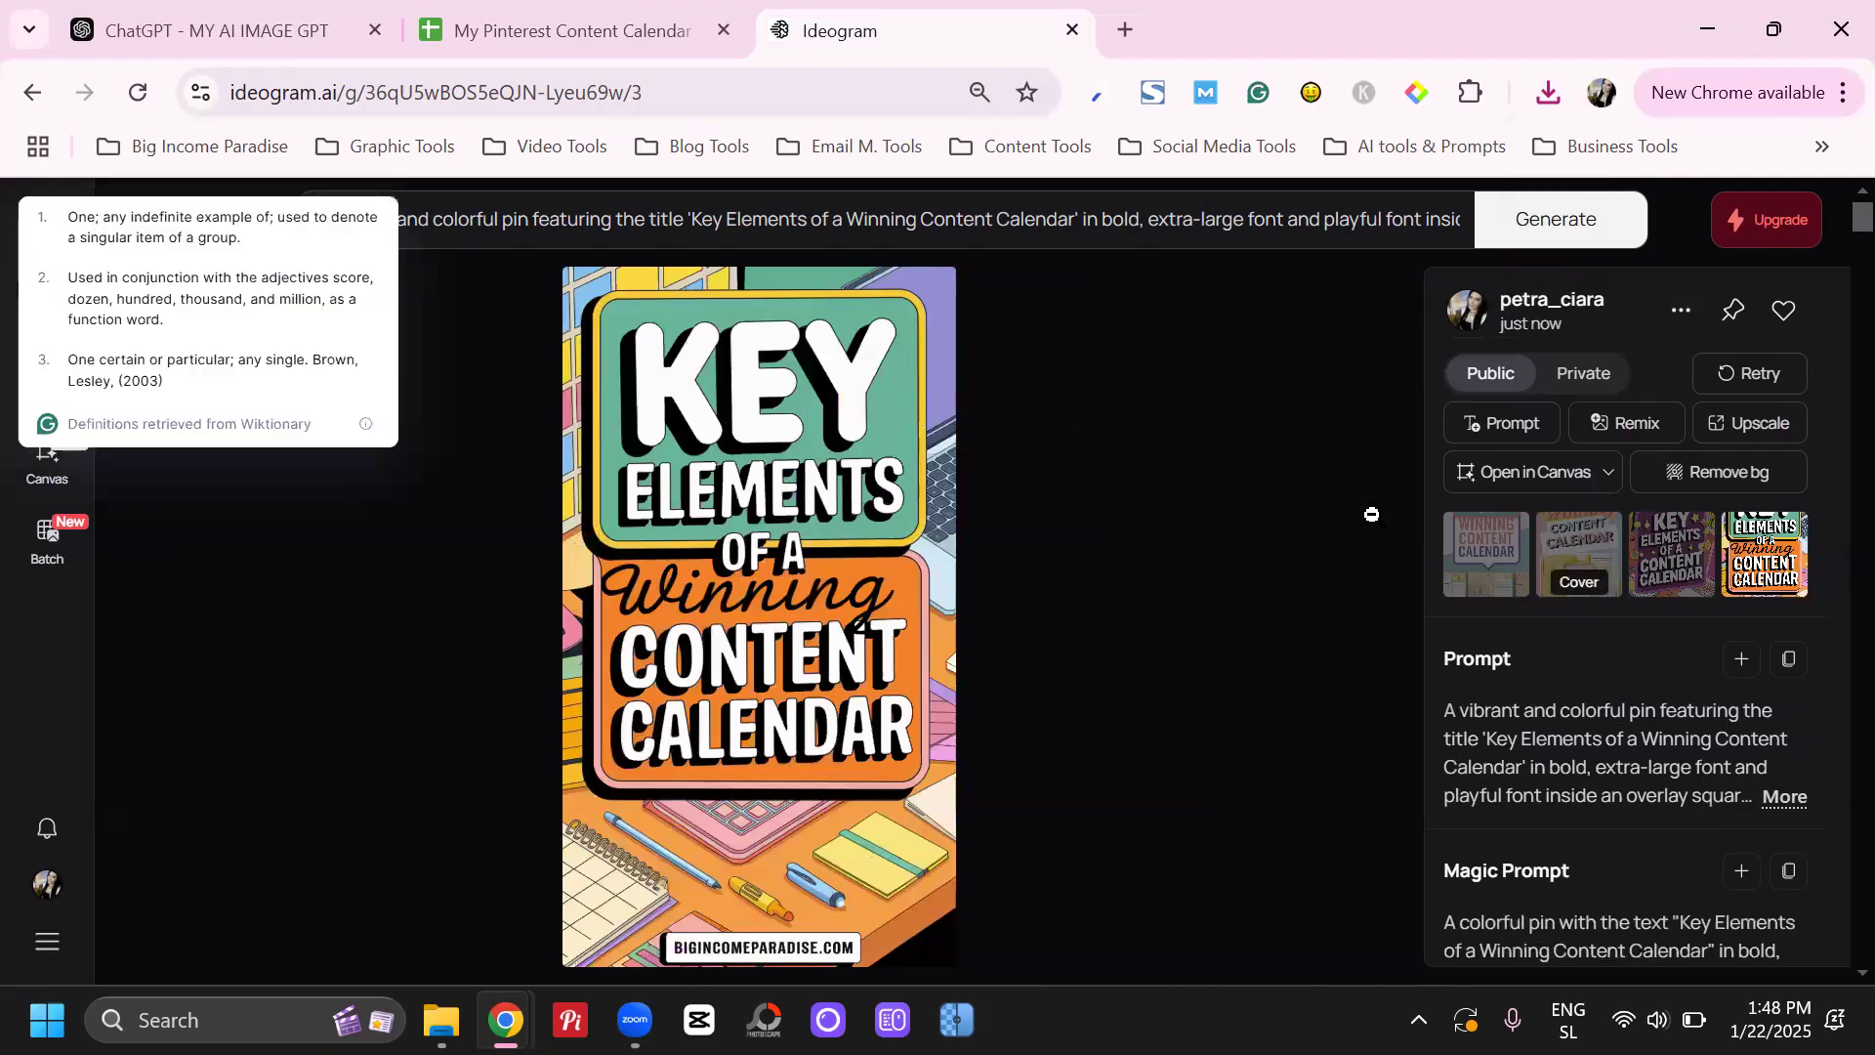
key(alt+Left)
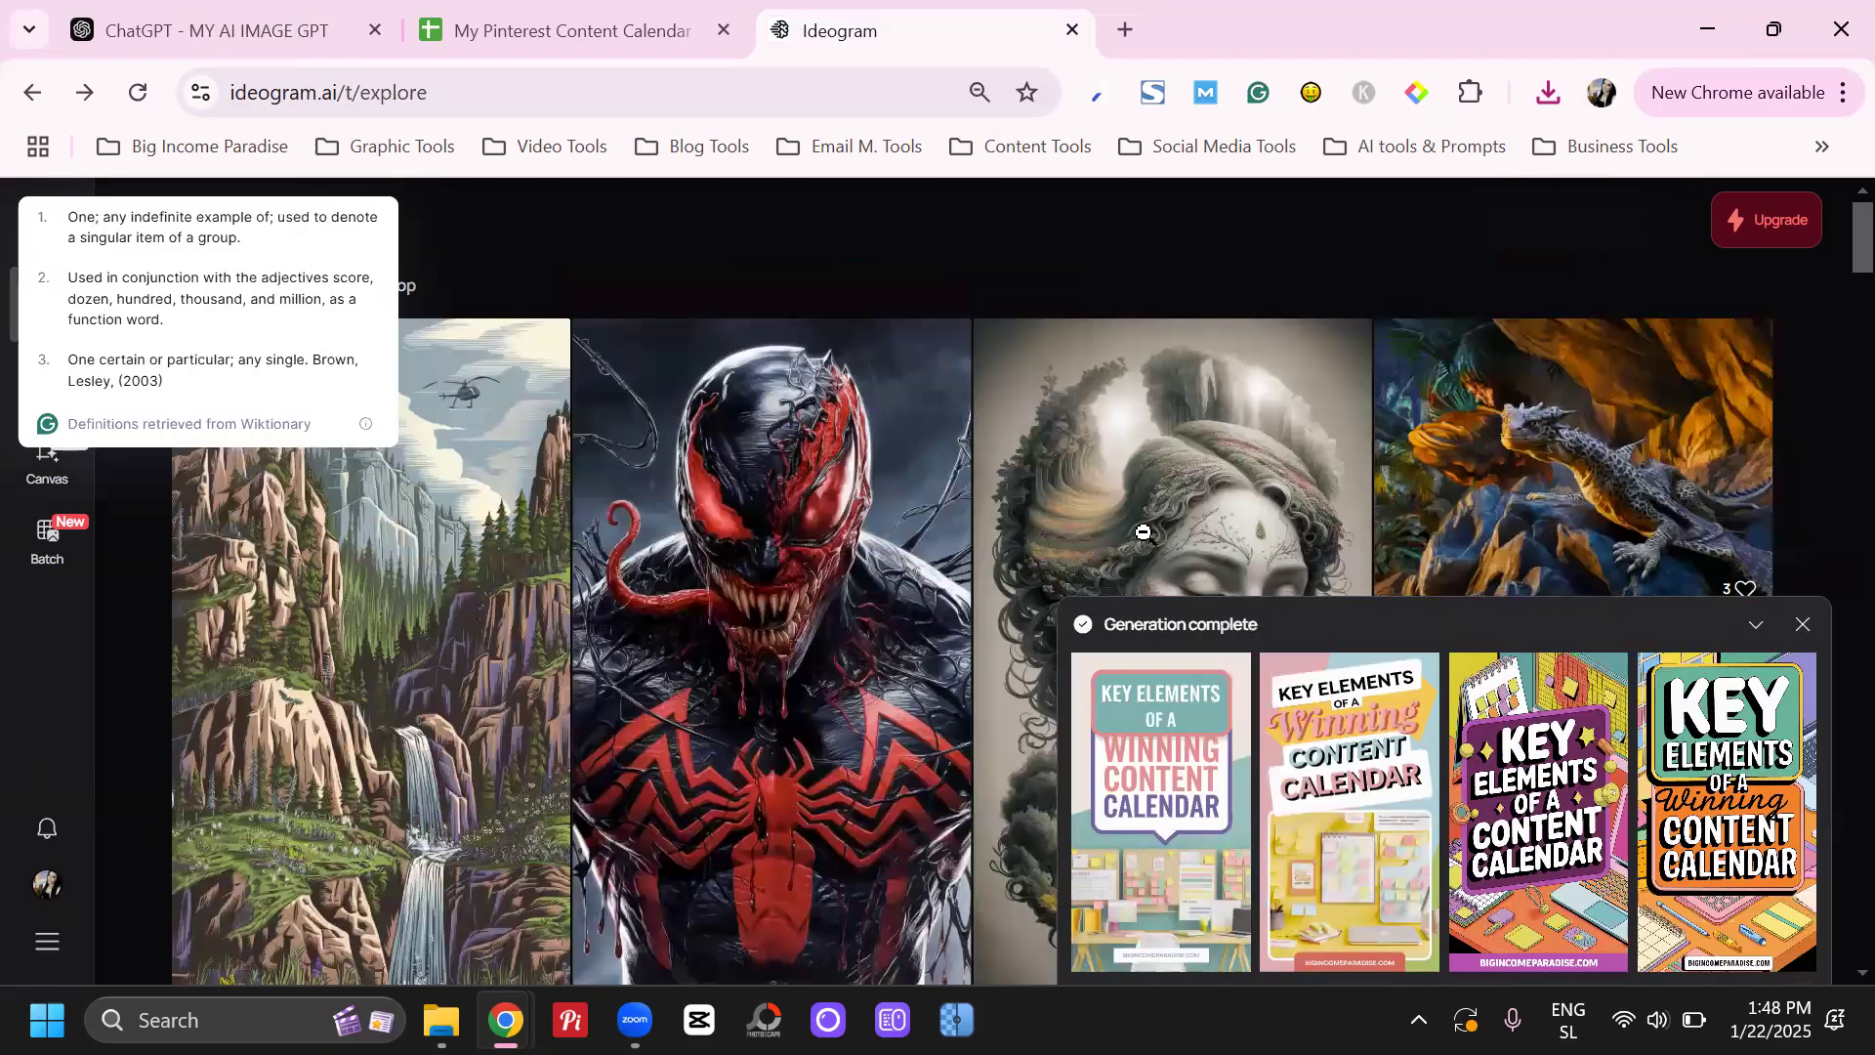
key(alt+Right)
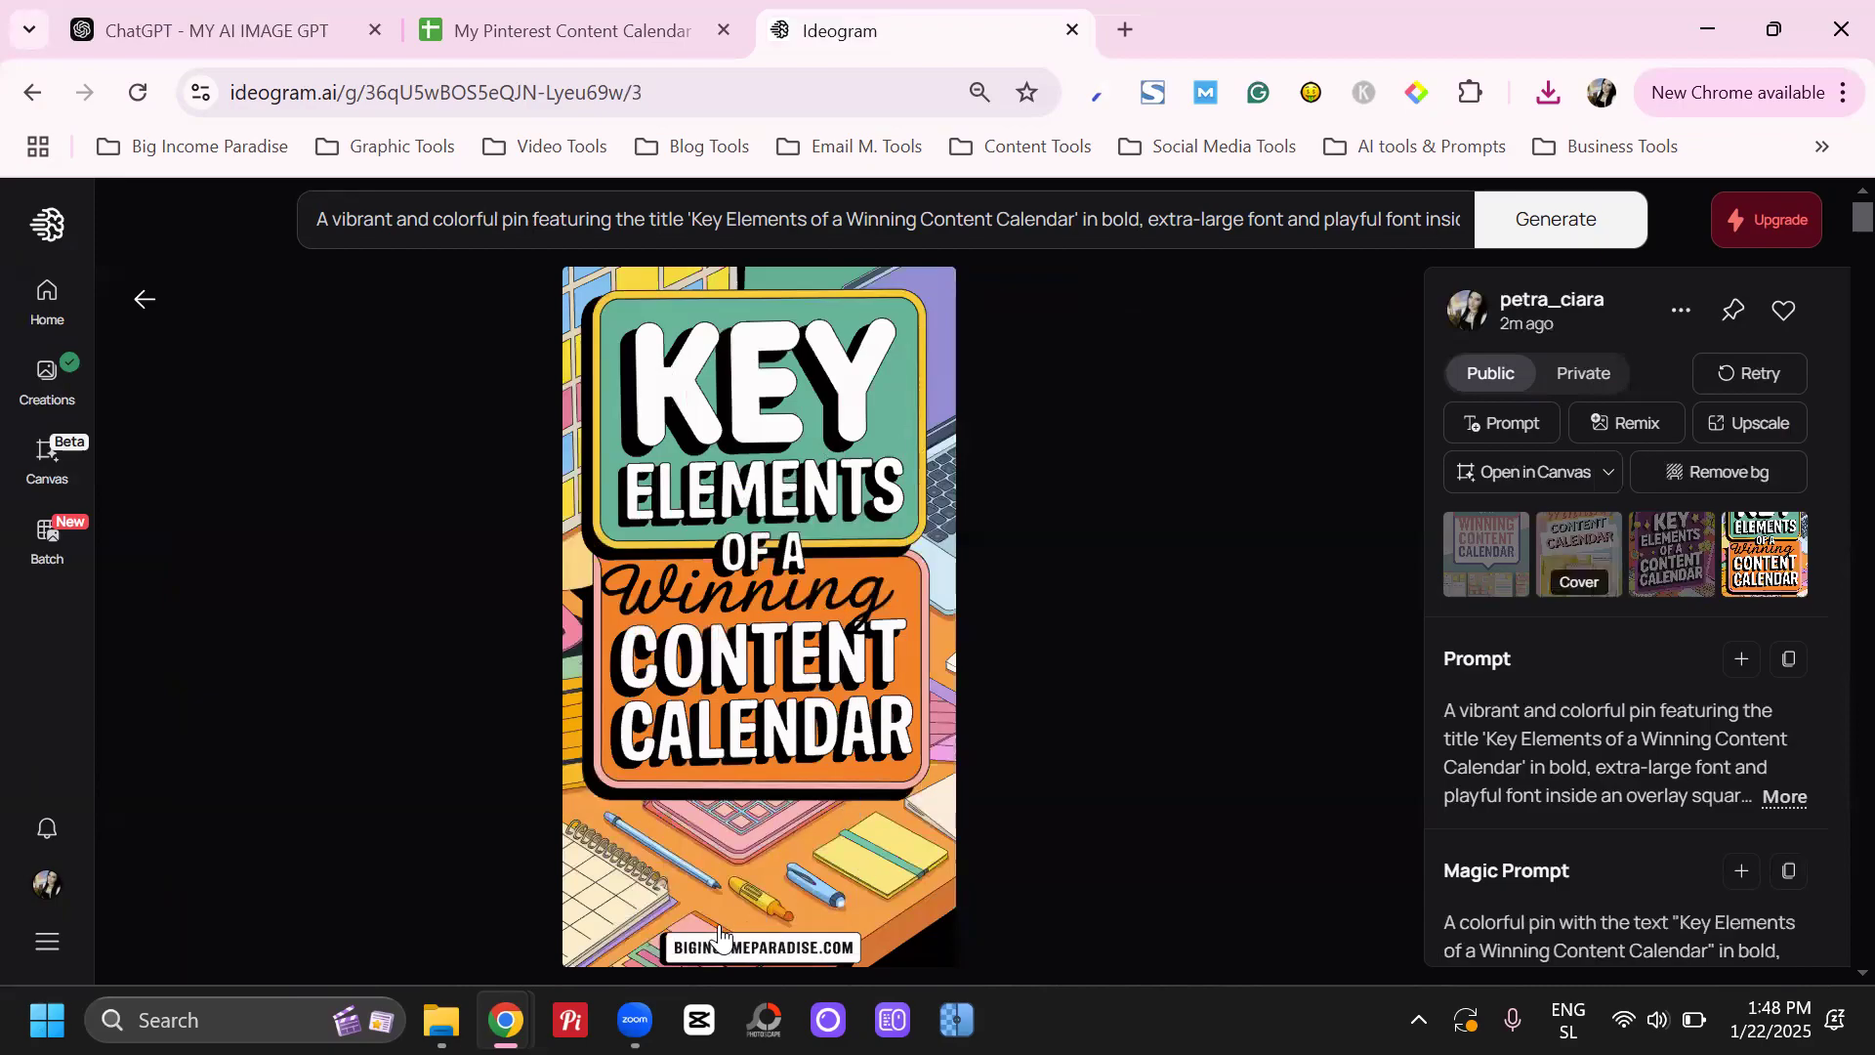
click(1680, 310)
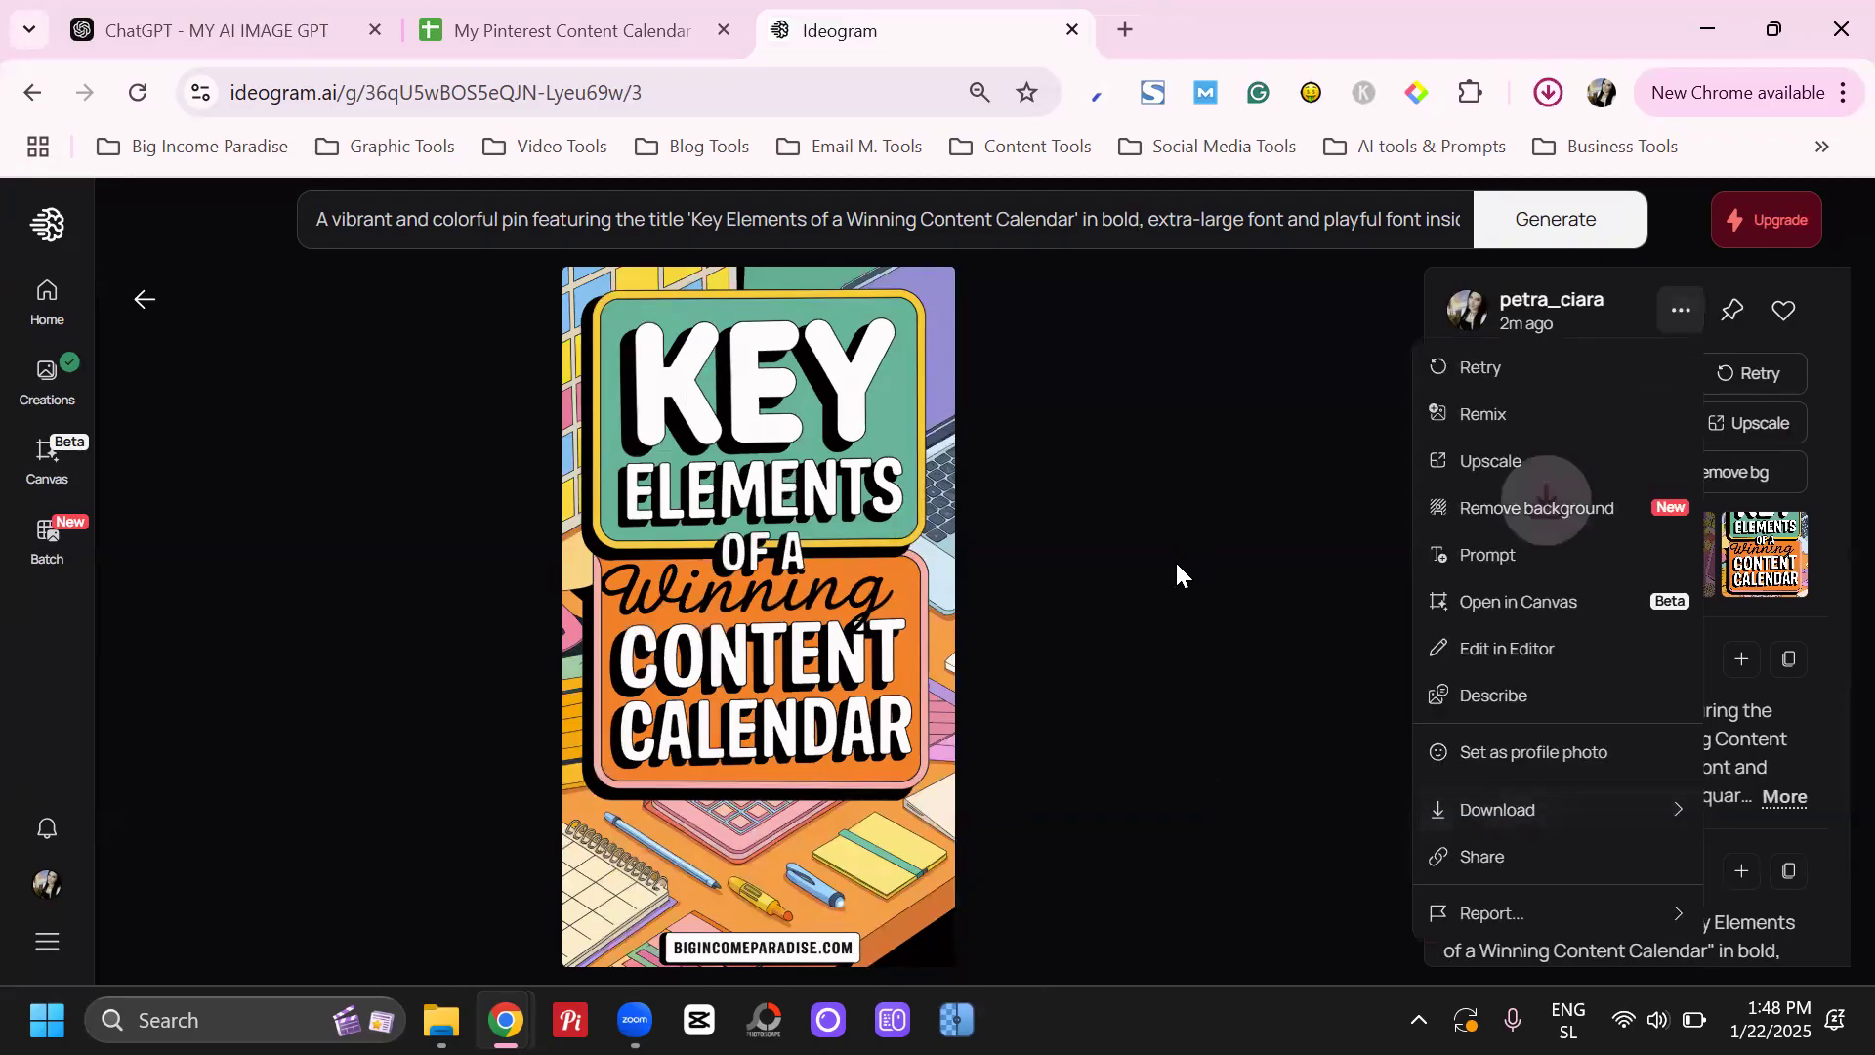
click(1826, 541)
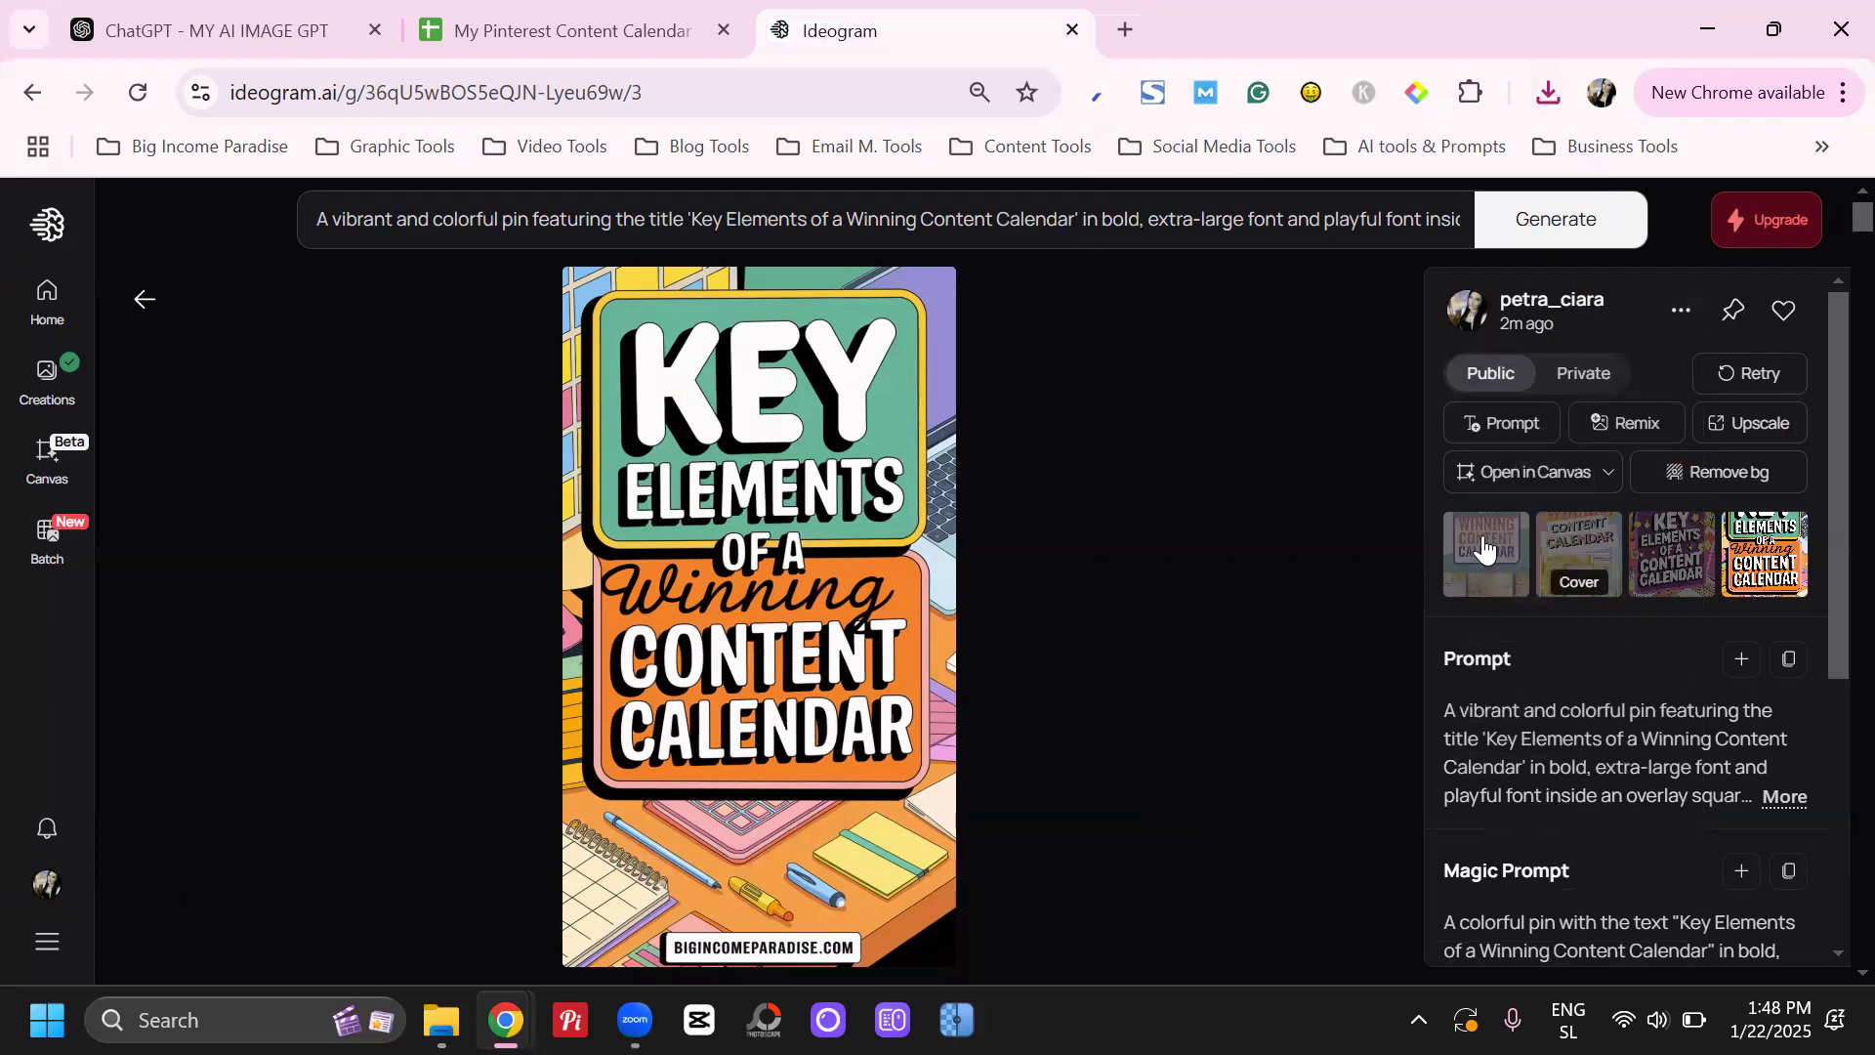
Switch to the Pinterest content calendar and copy the 18:00 blog title "100+ Killer Spring Instagram Captions For Boosting Your Engagement"
click(605, 29)
scroll(1372, 506, down, 2)
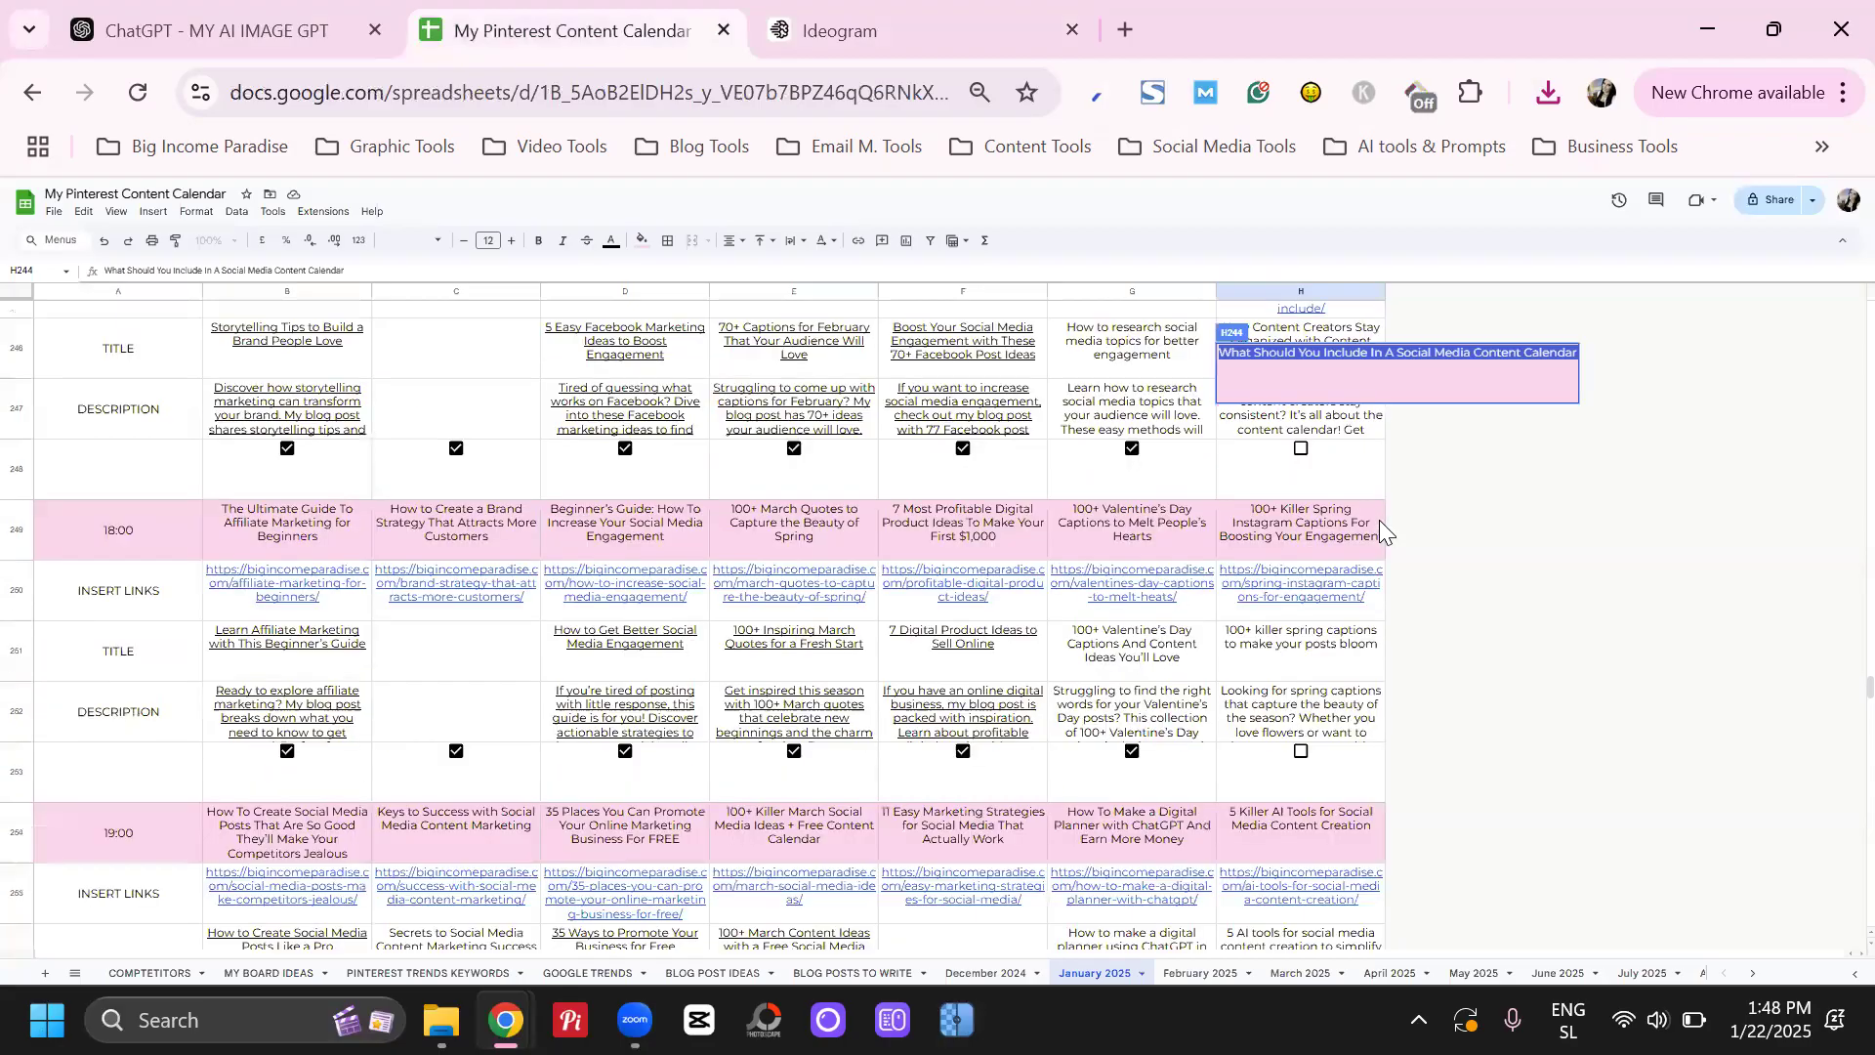
click(1367, 518)
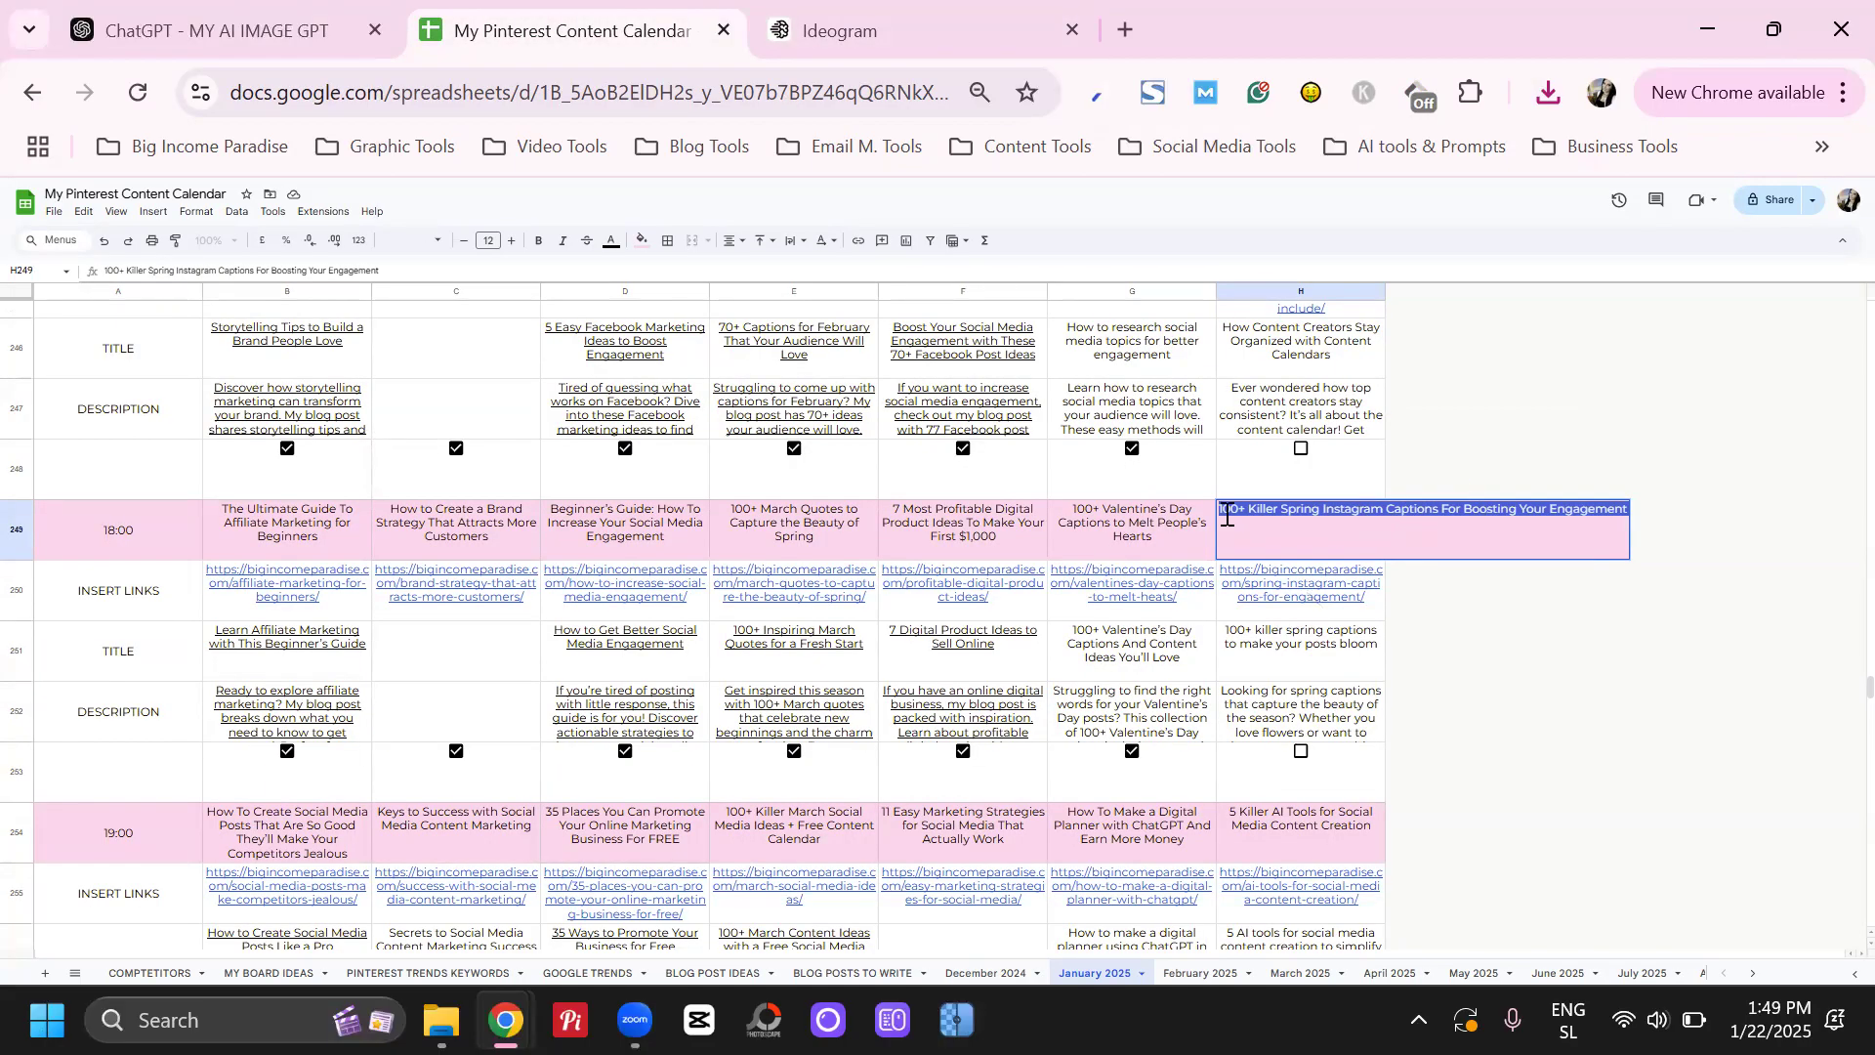
Switch to ChatGPT and write "This is the title of my blog post" followed by the copied title in quotation marks
click(264, 5)
click(739, 842)
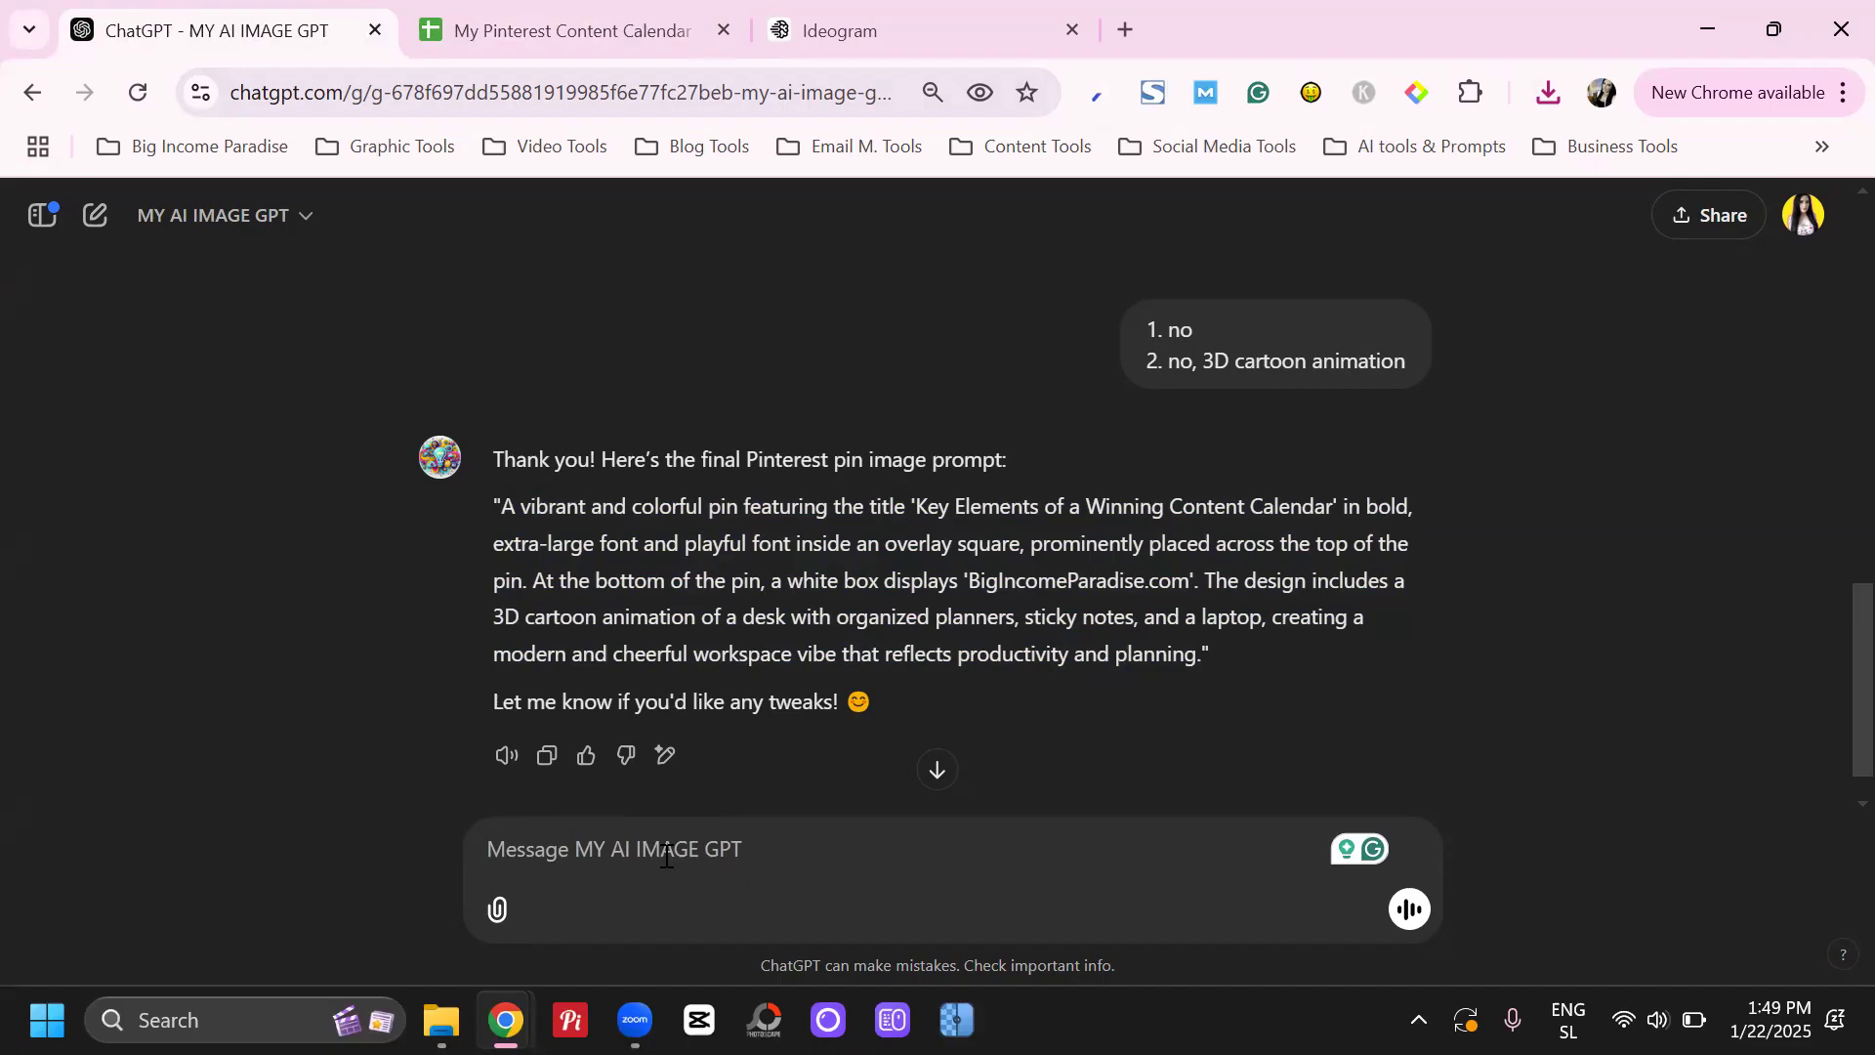
text(T)
key(BackSpace)
text(This)
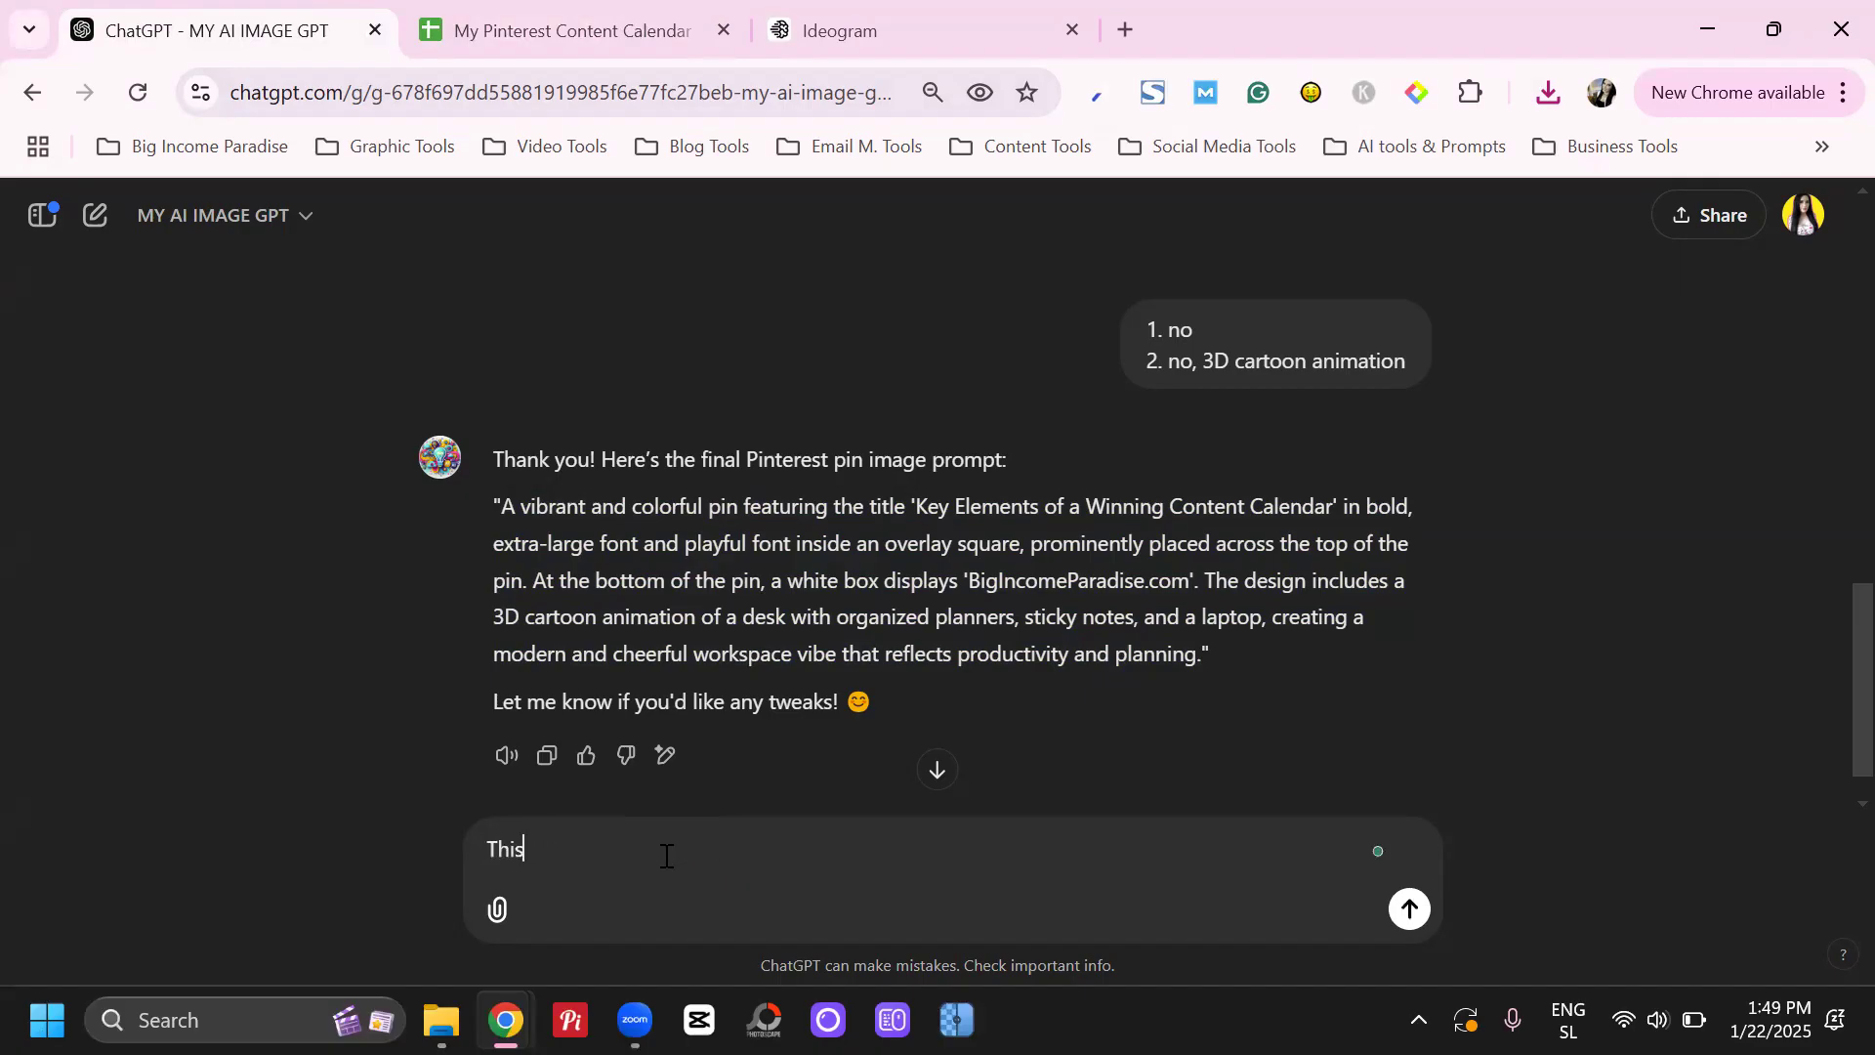
text( is the title of my blog post)
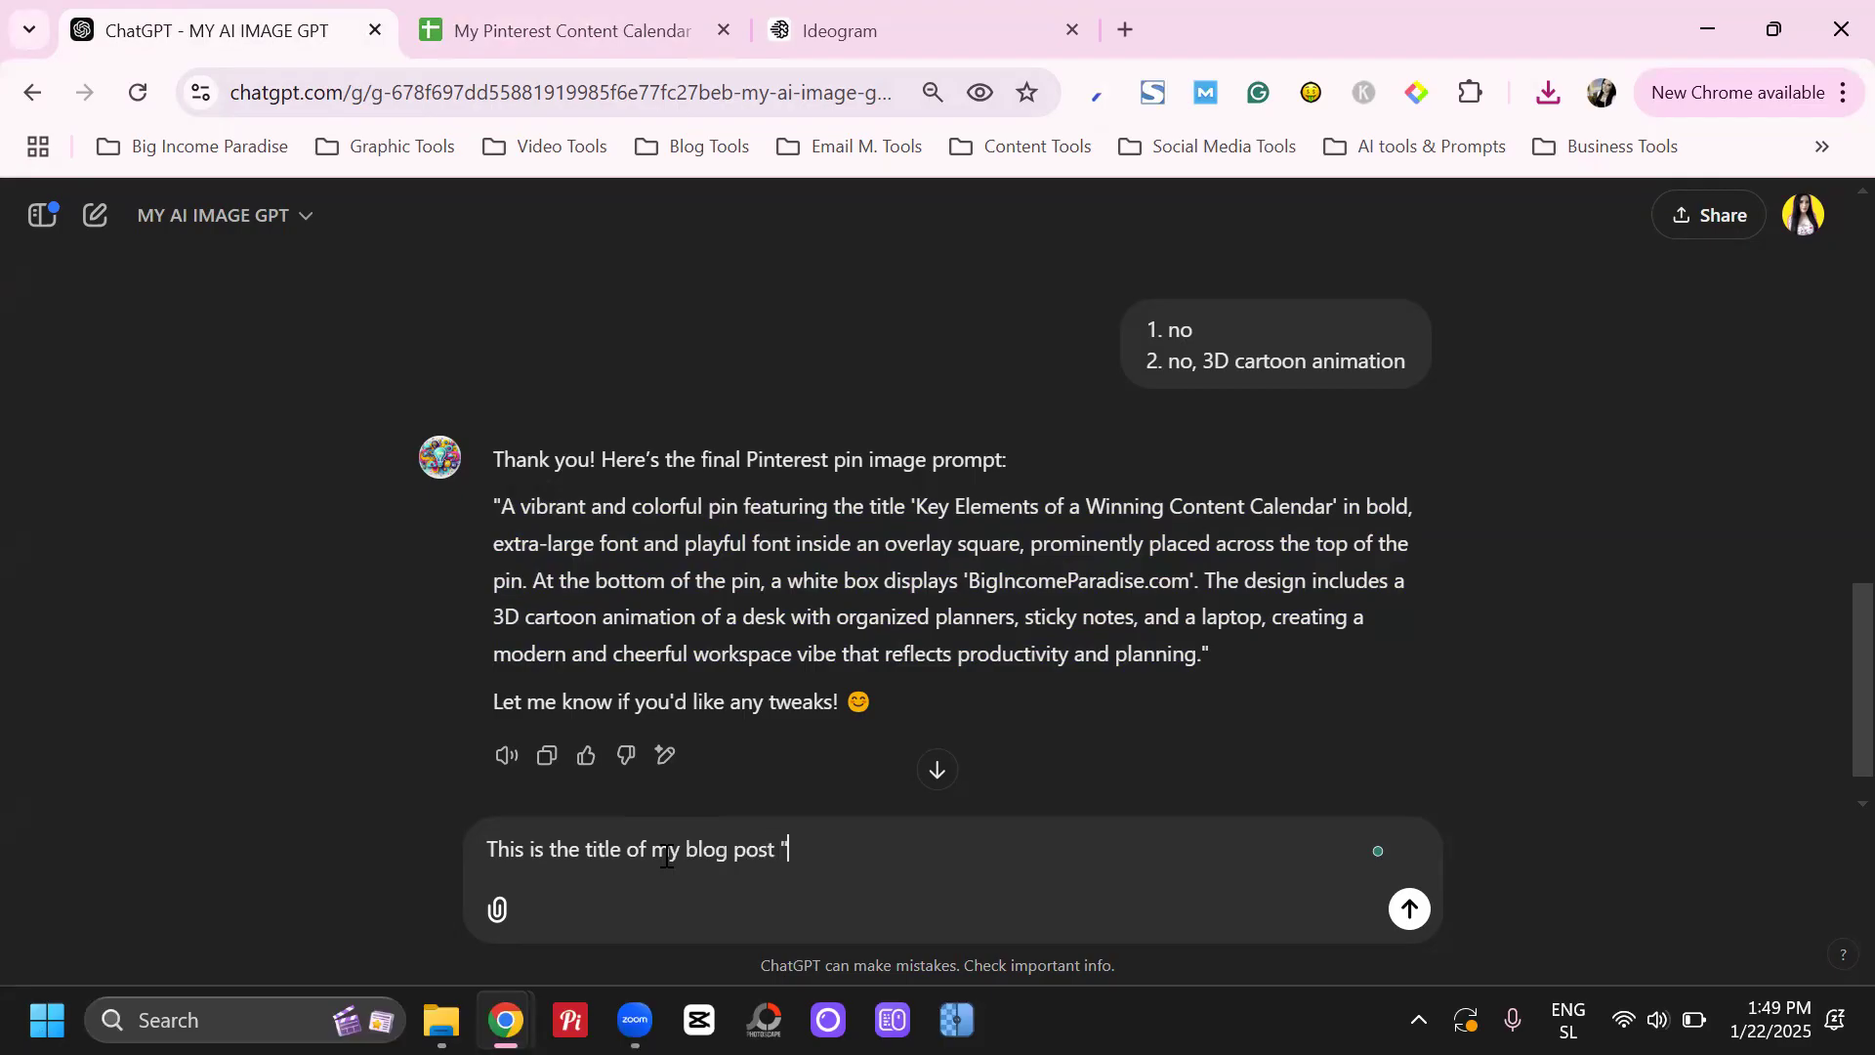
text( ")
text(100+ Killer Spring Instagram Captions For Boosting Your Engagement)
key(shift+Return)
key(shift+Return)
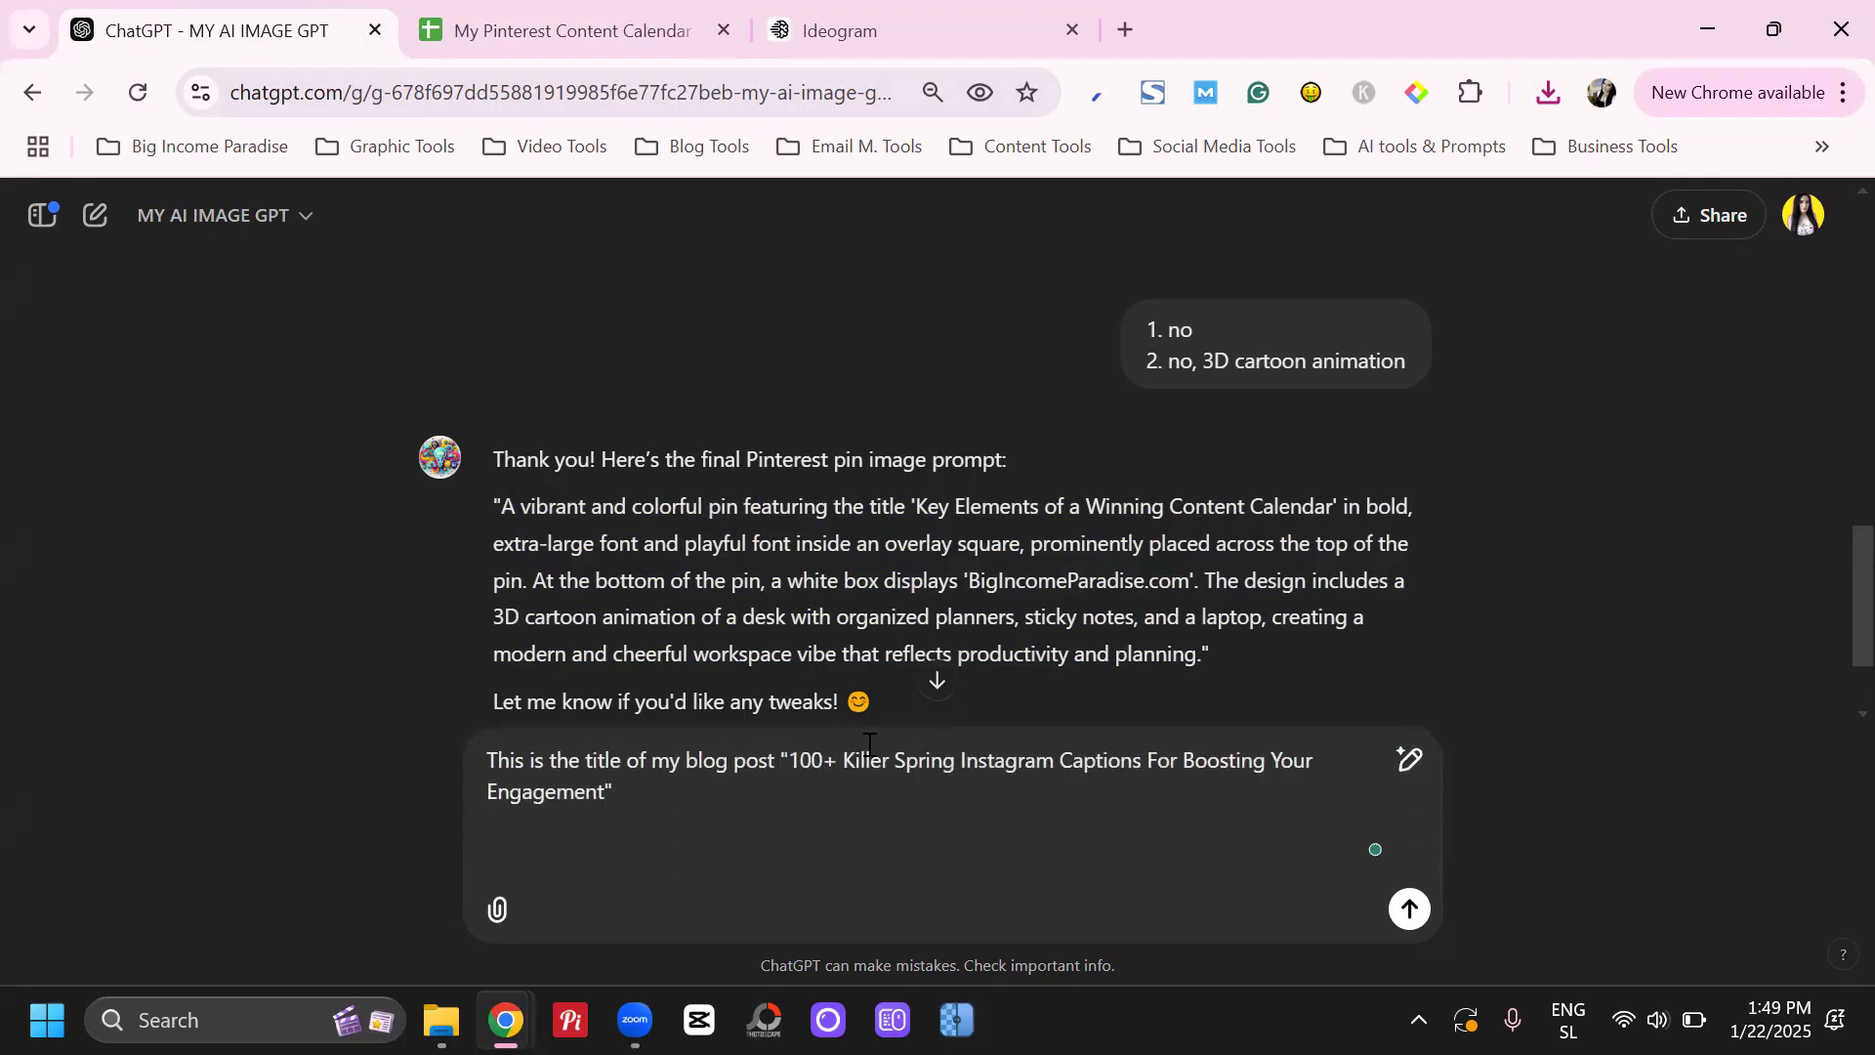
Add the line "The main keyword is "Spring Captions"" below the blog title and send the message
drag(896, 763, 1143, 762)
click(788, 864)
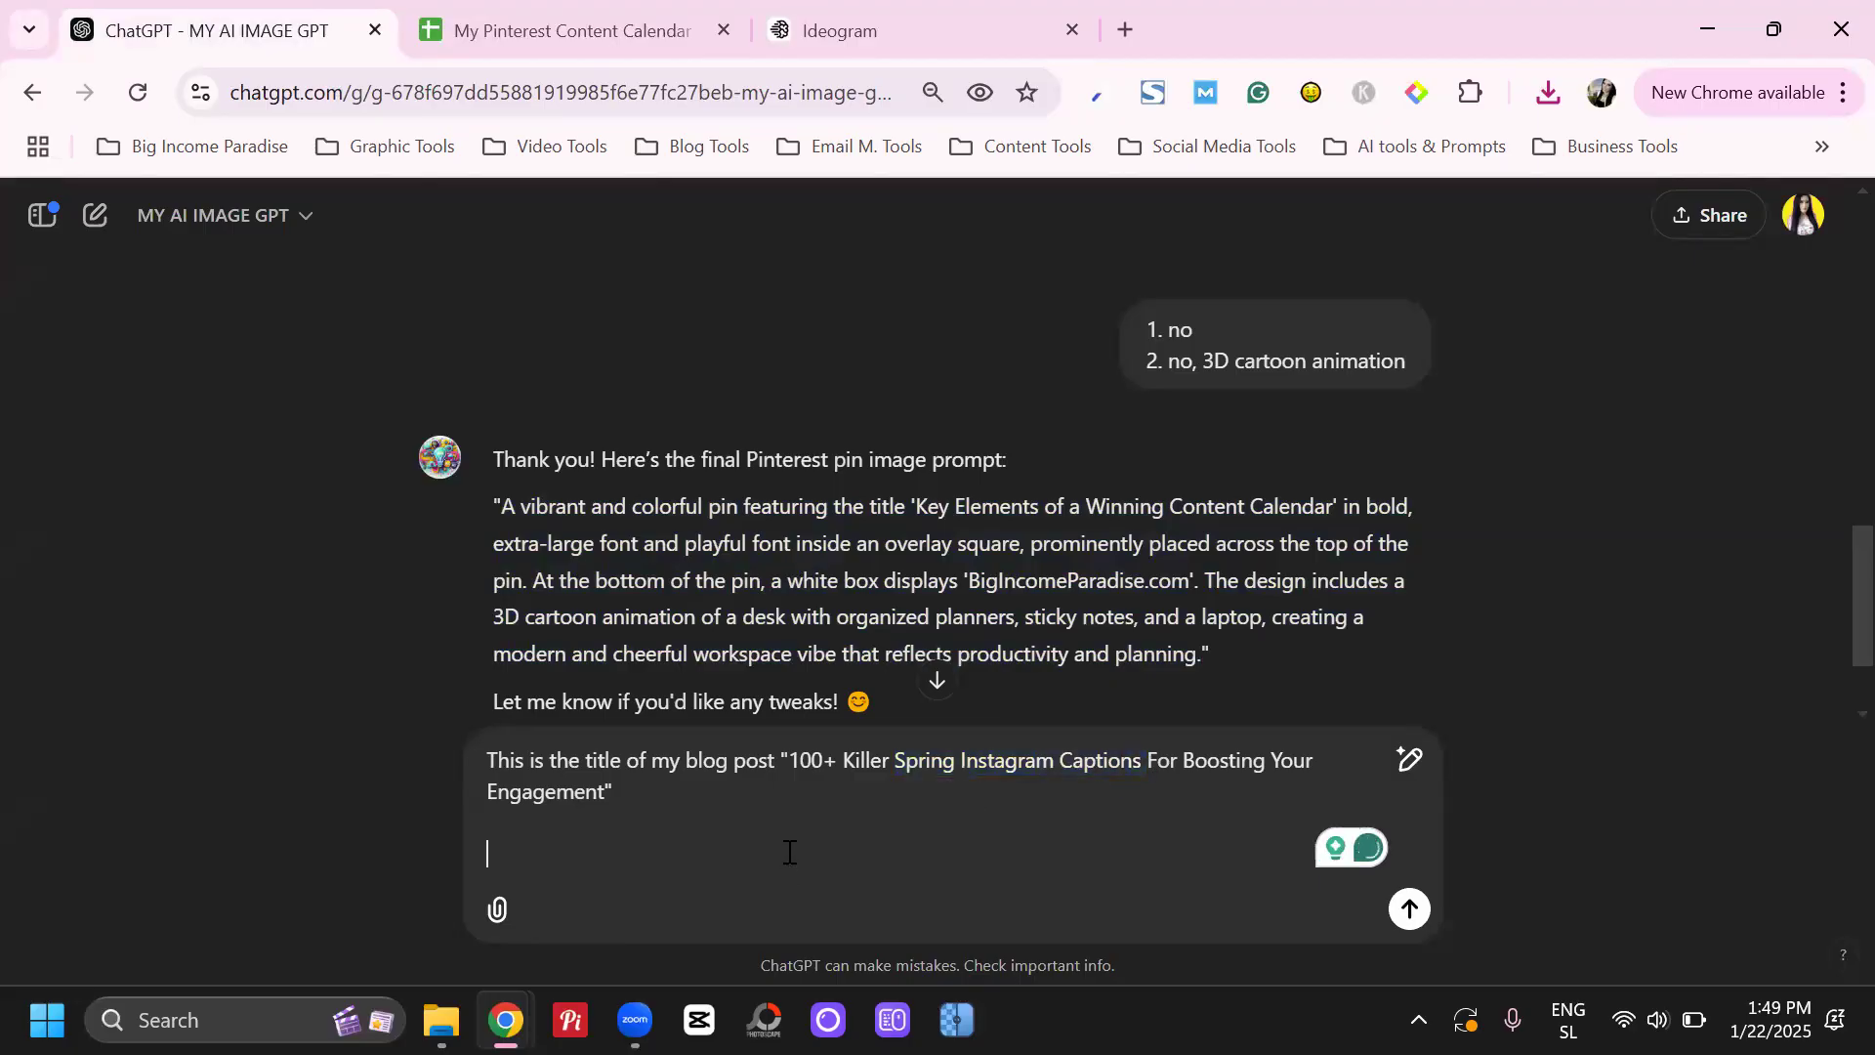
text(The ma)
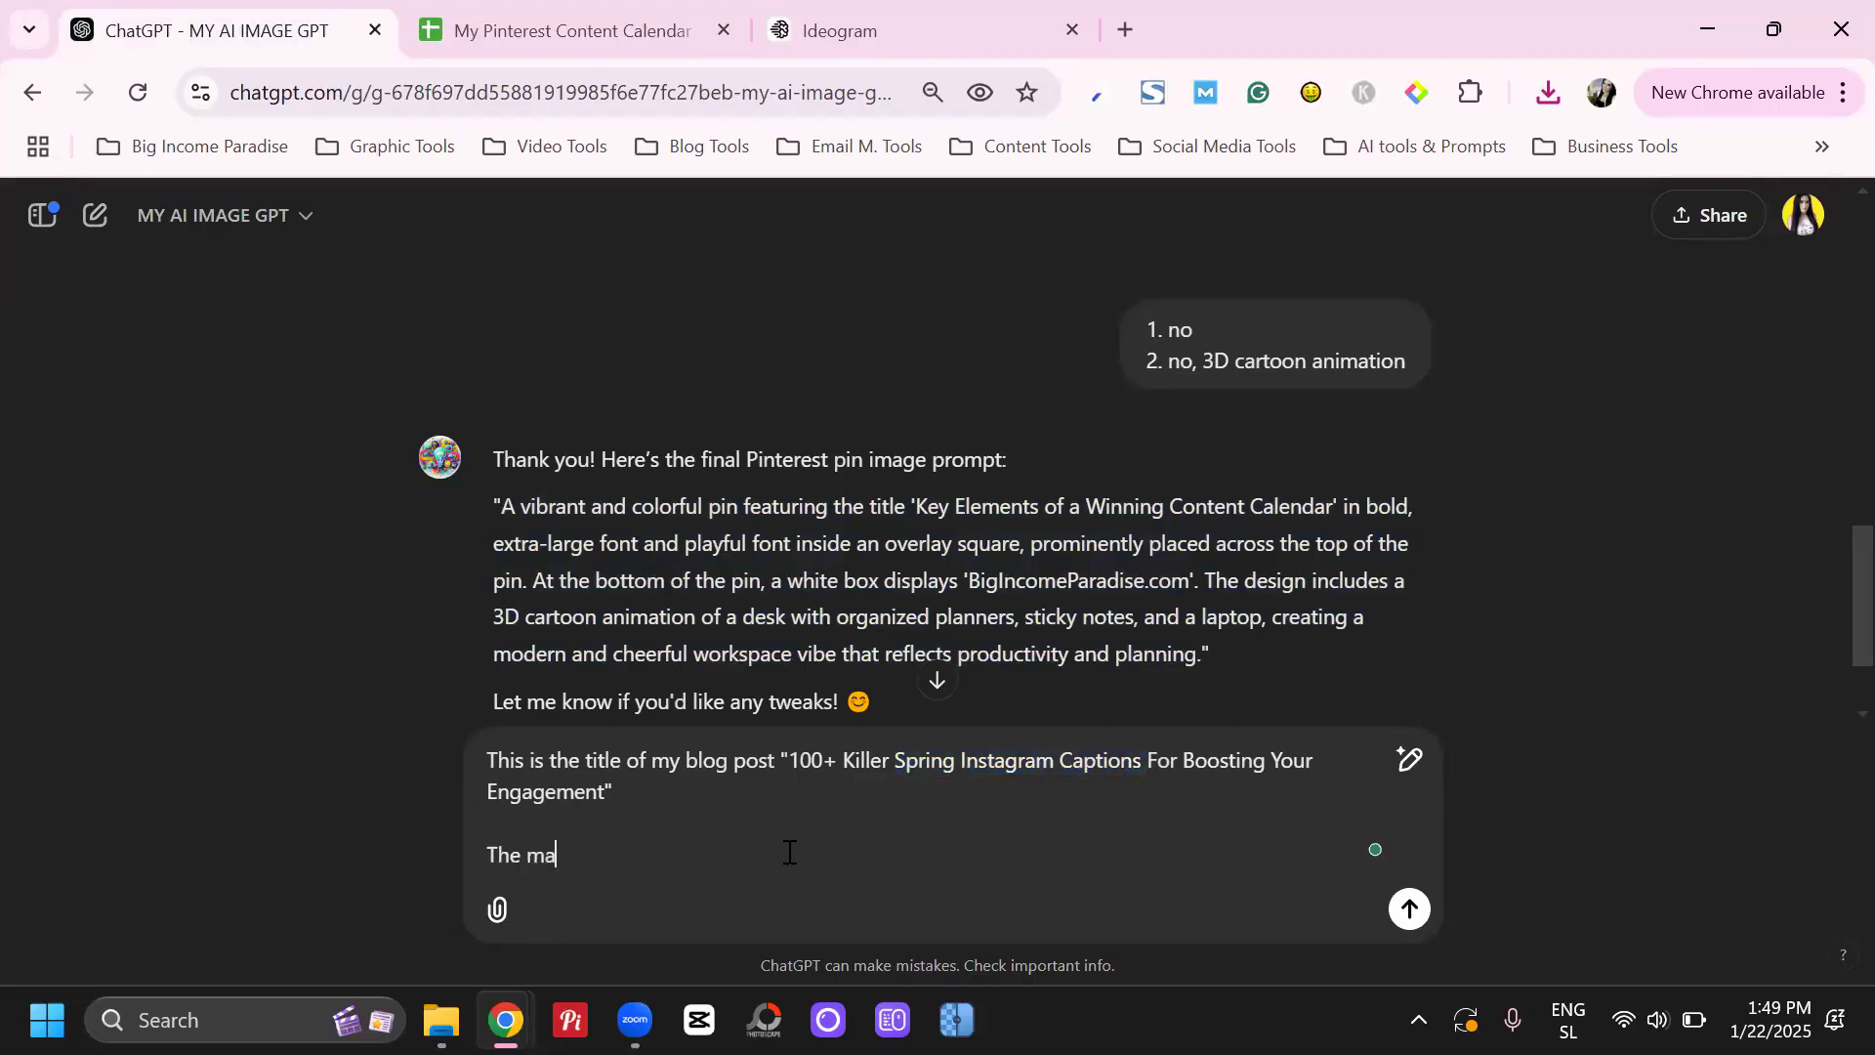
text(in keyword is "Spring)
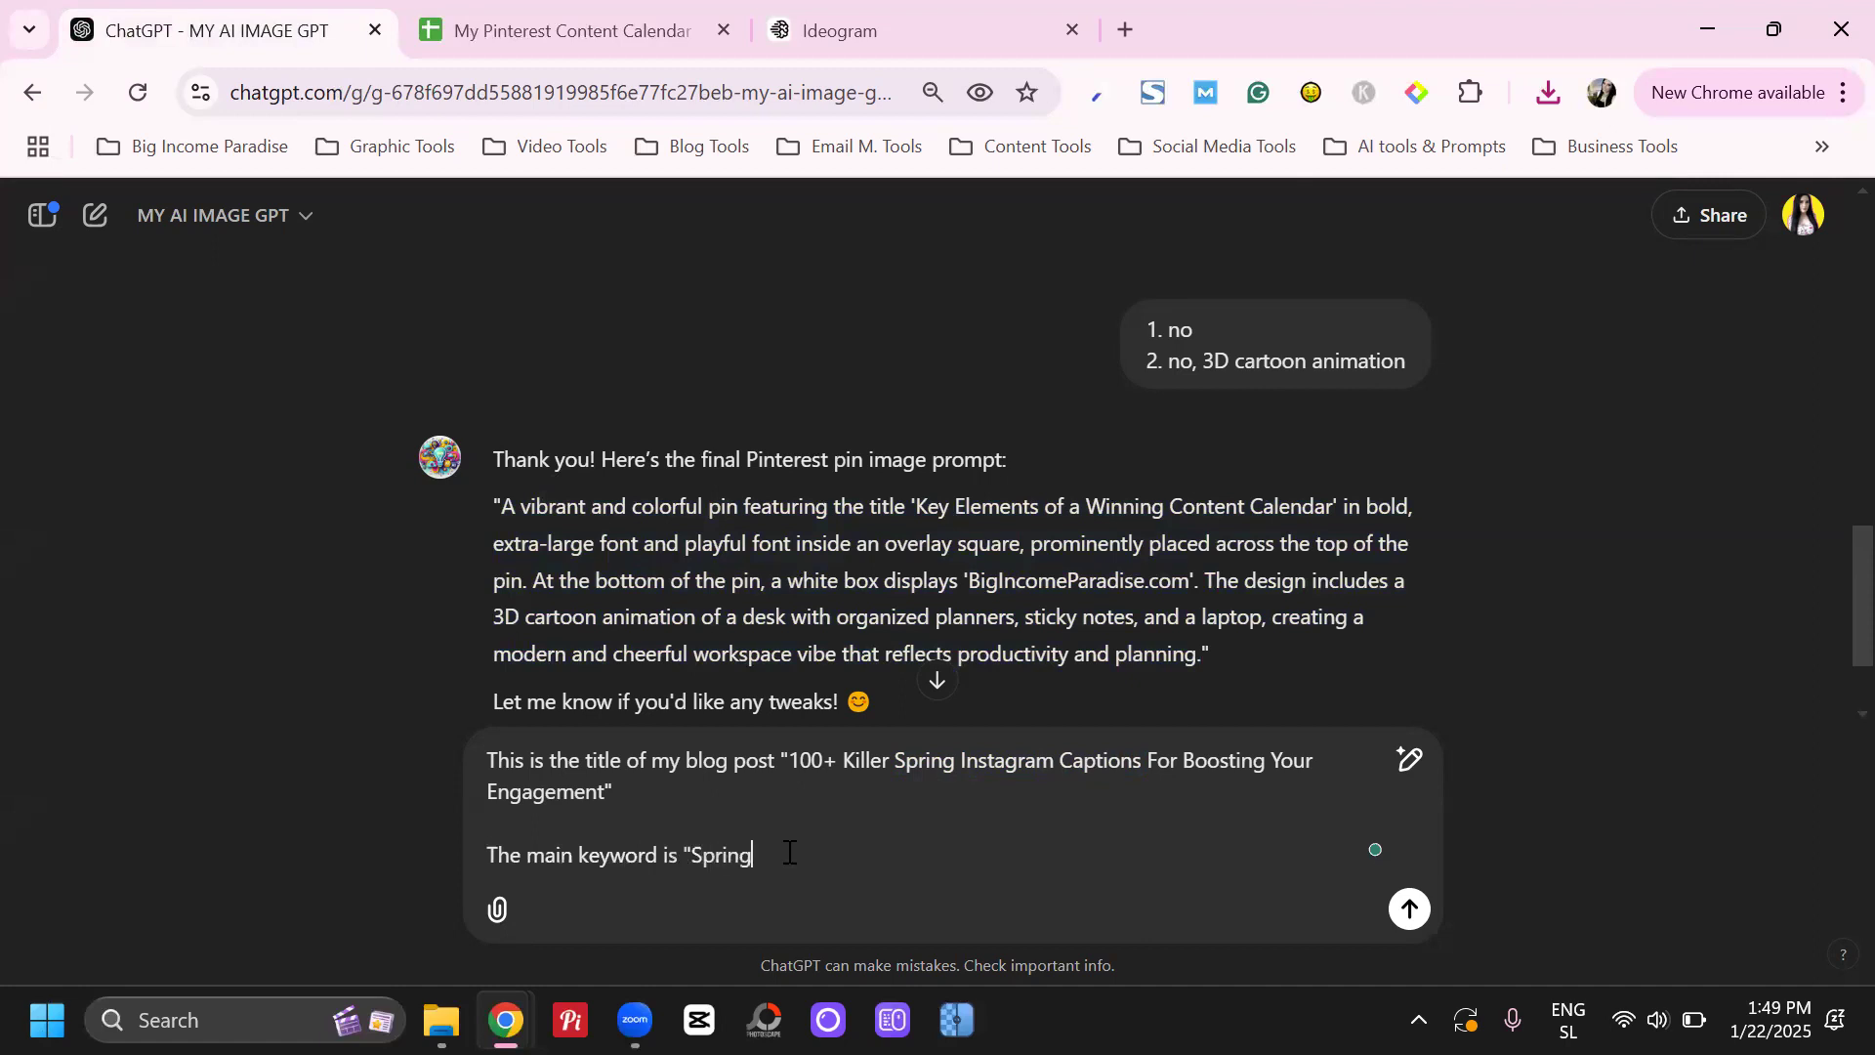
text( Captions)
key(Return)
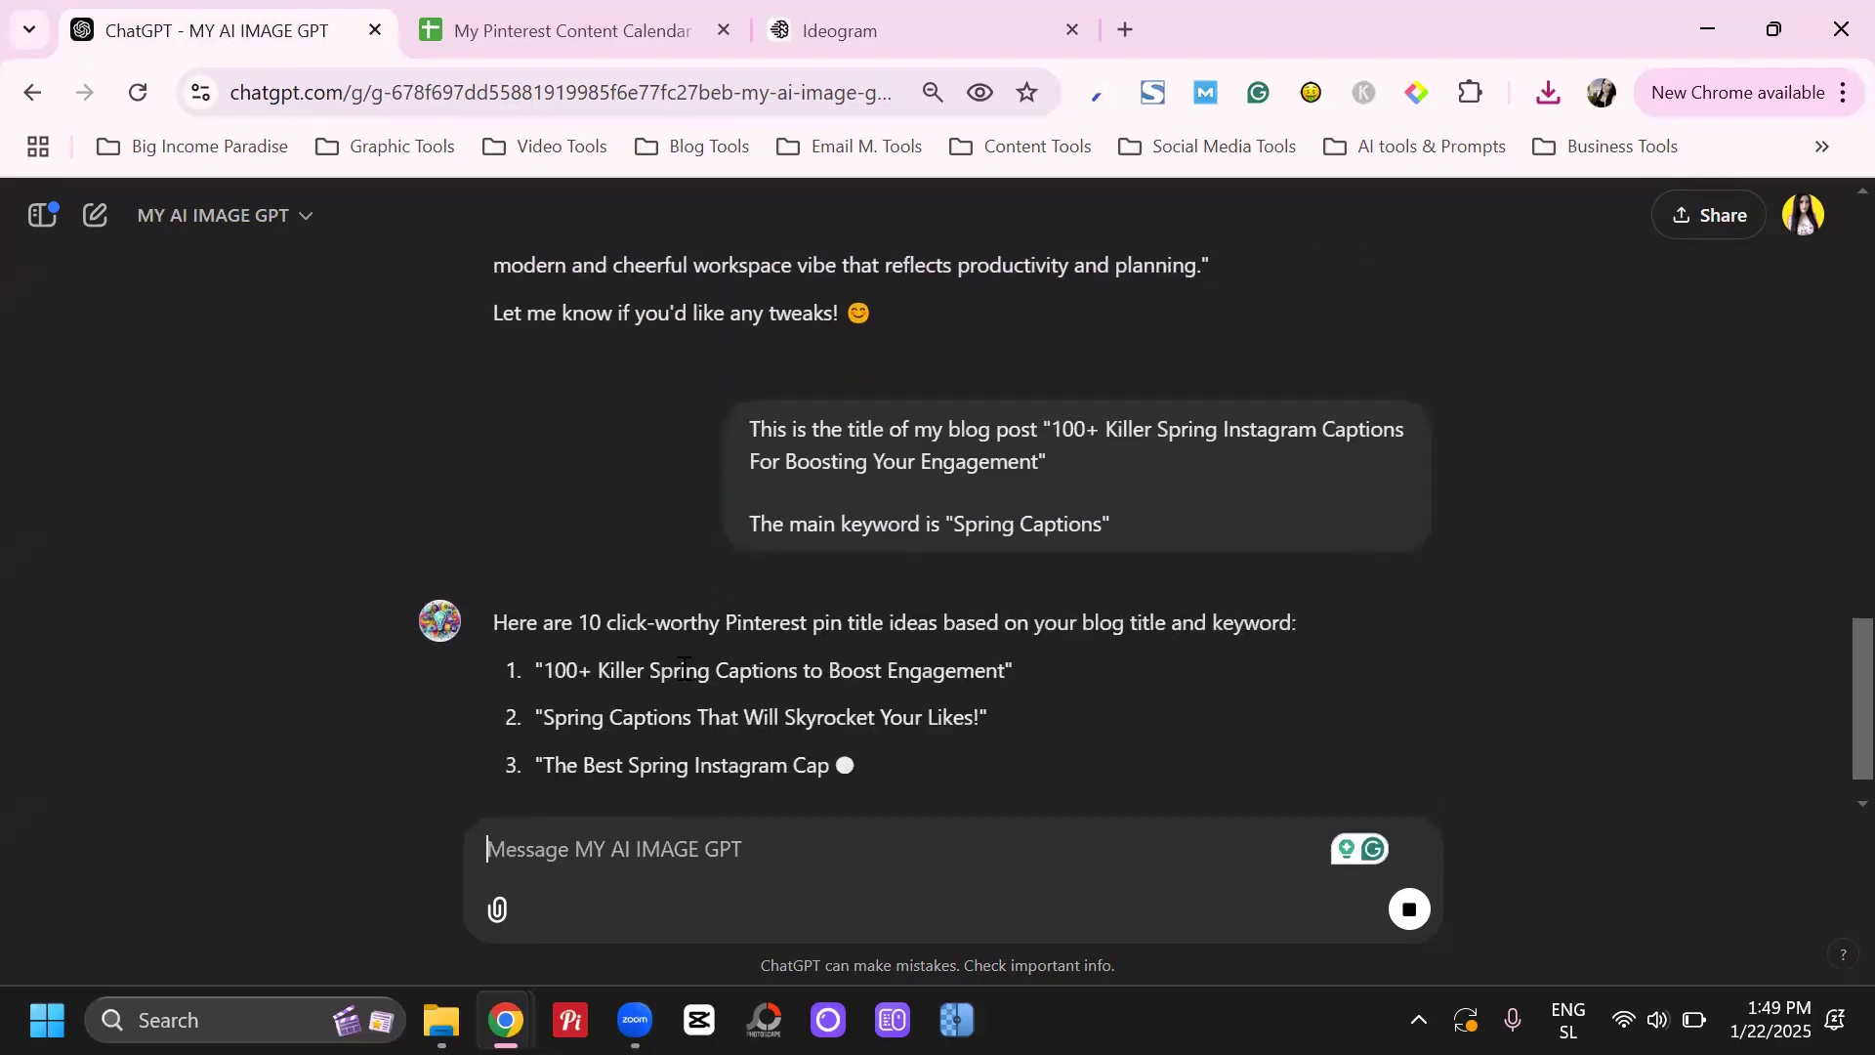
Read through the ten suggested Pinterest pin titles for the spring captions blog post
drag(624, 578, 747, 718)
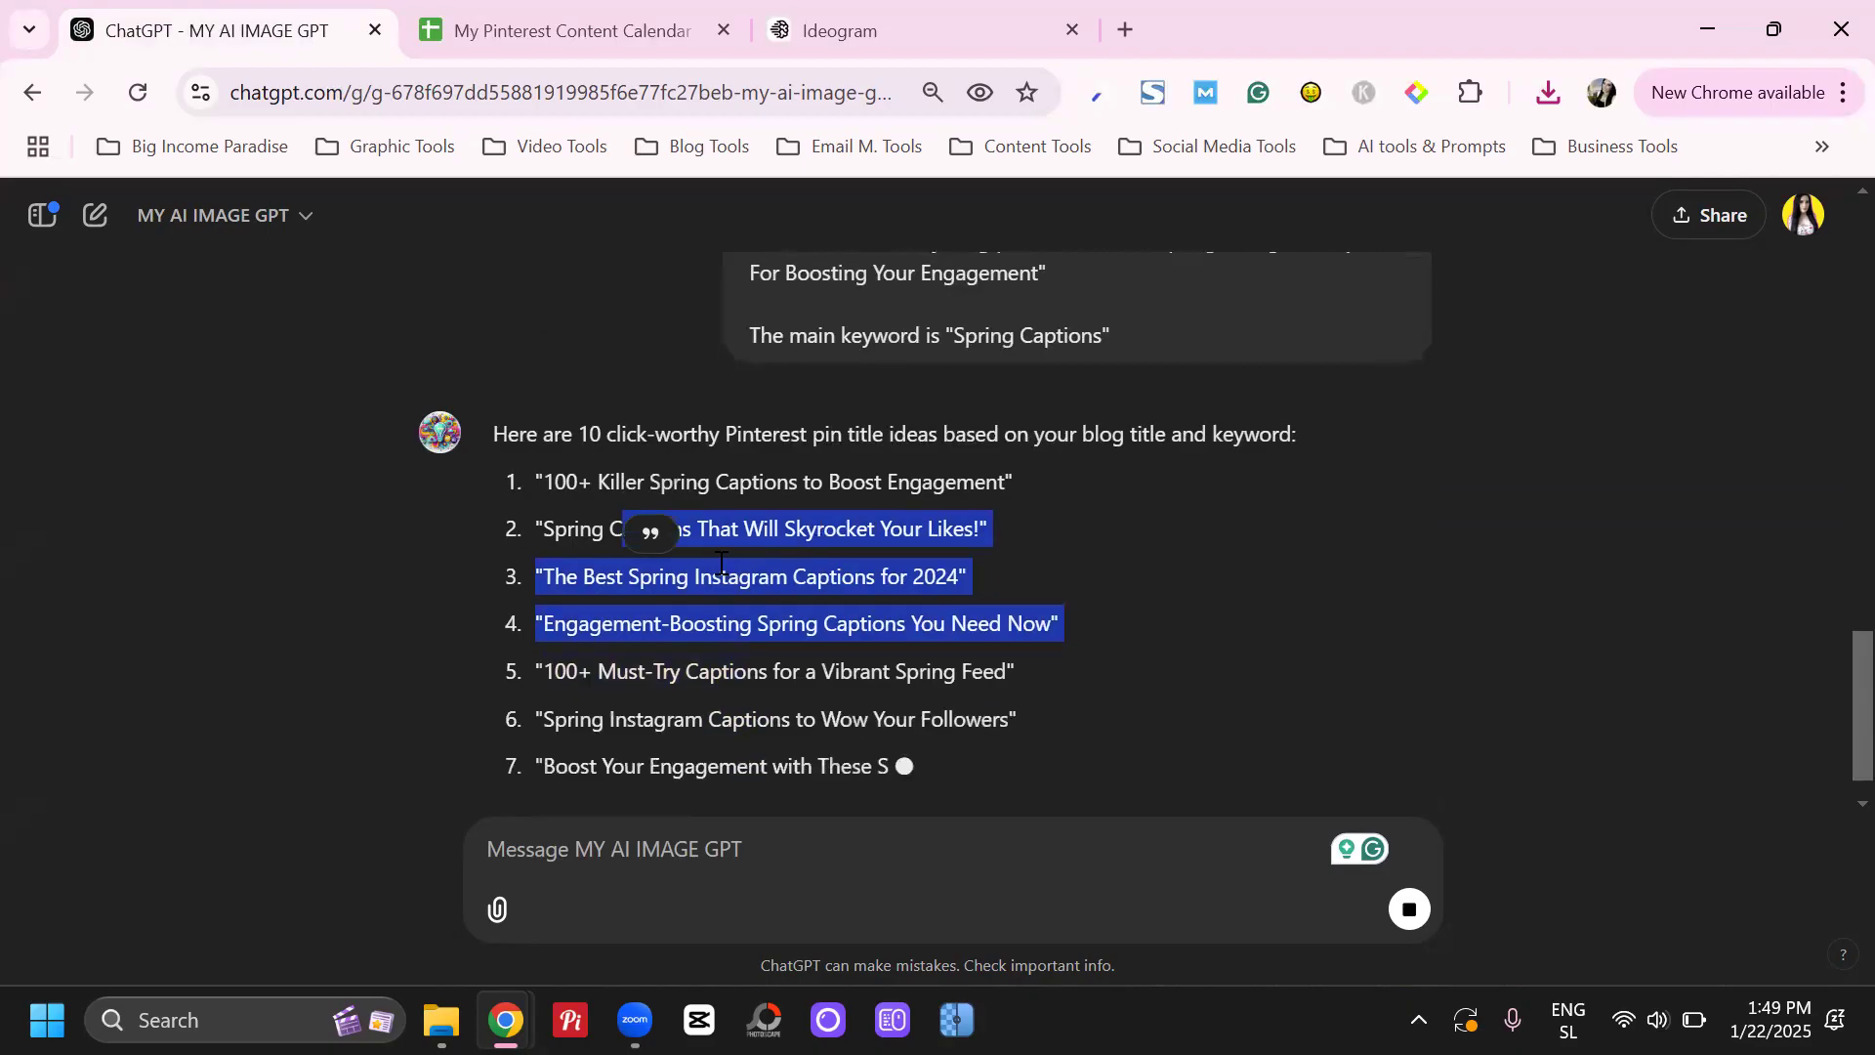
scroll(847, 423, up, 3)
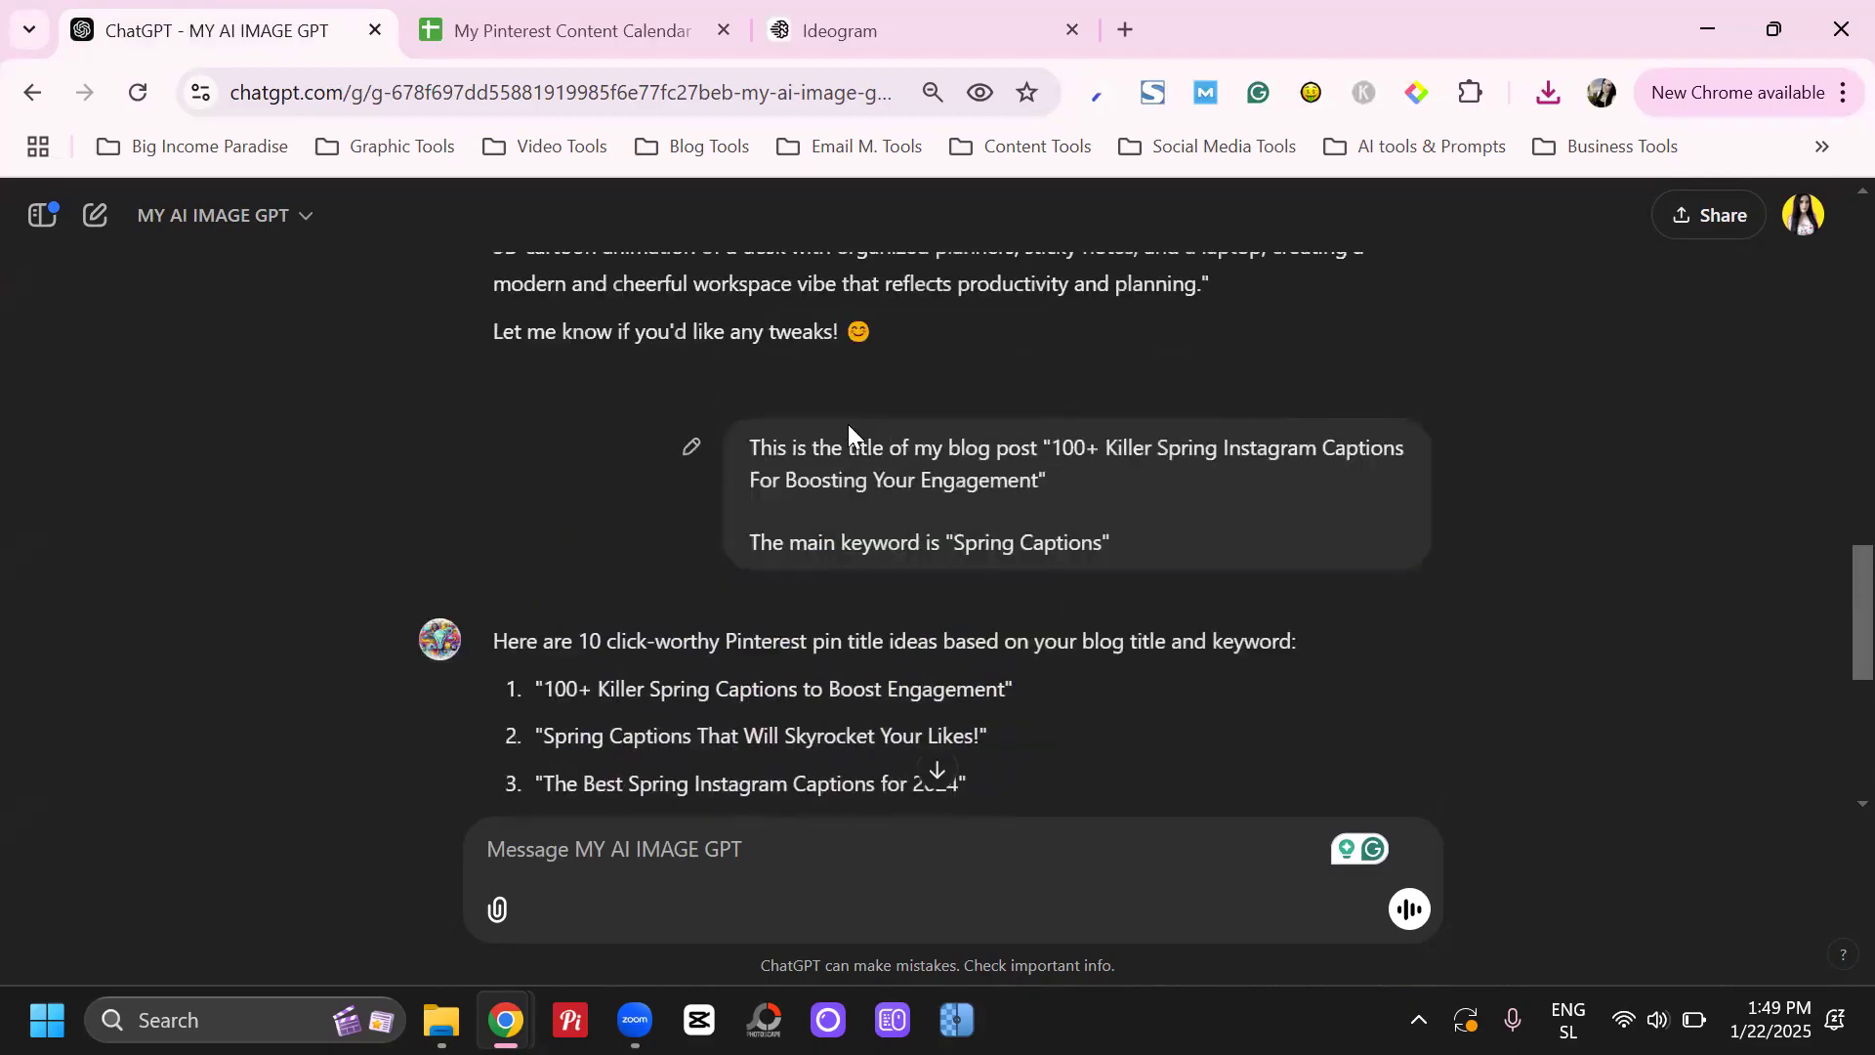
scroll(613, 571, down, 3)
scroll(614, 570, up, 1)
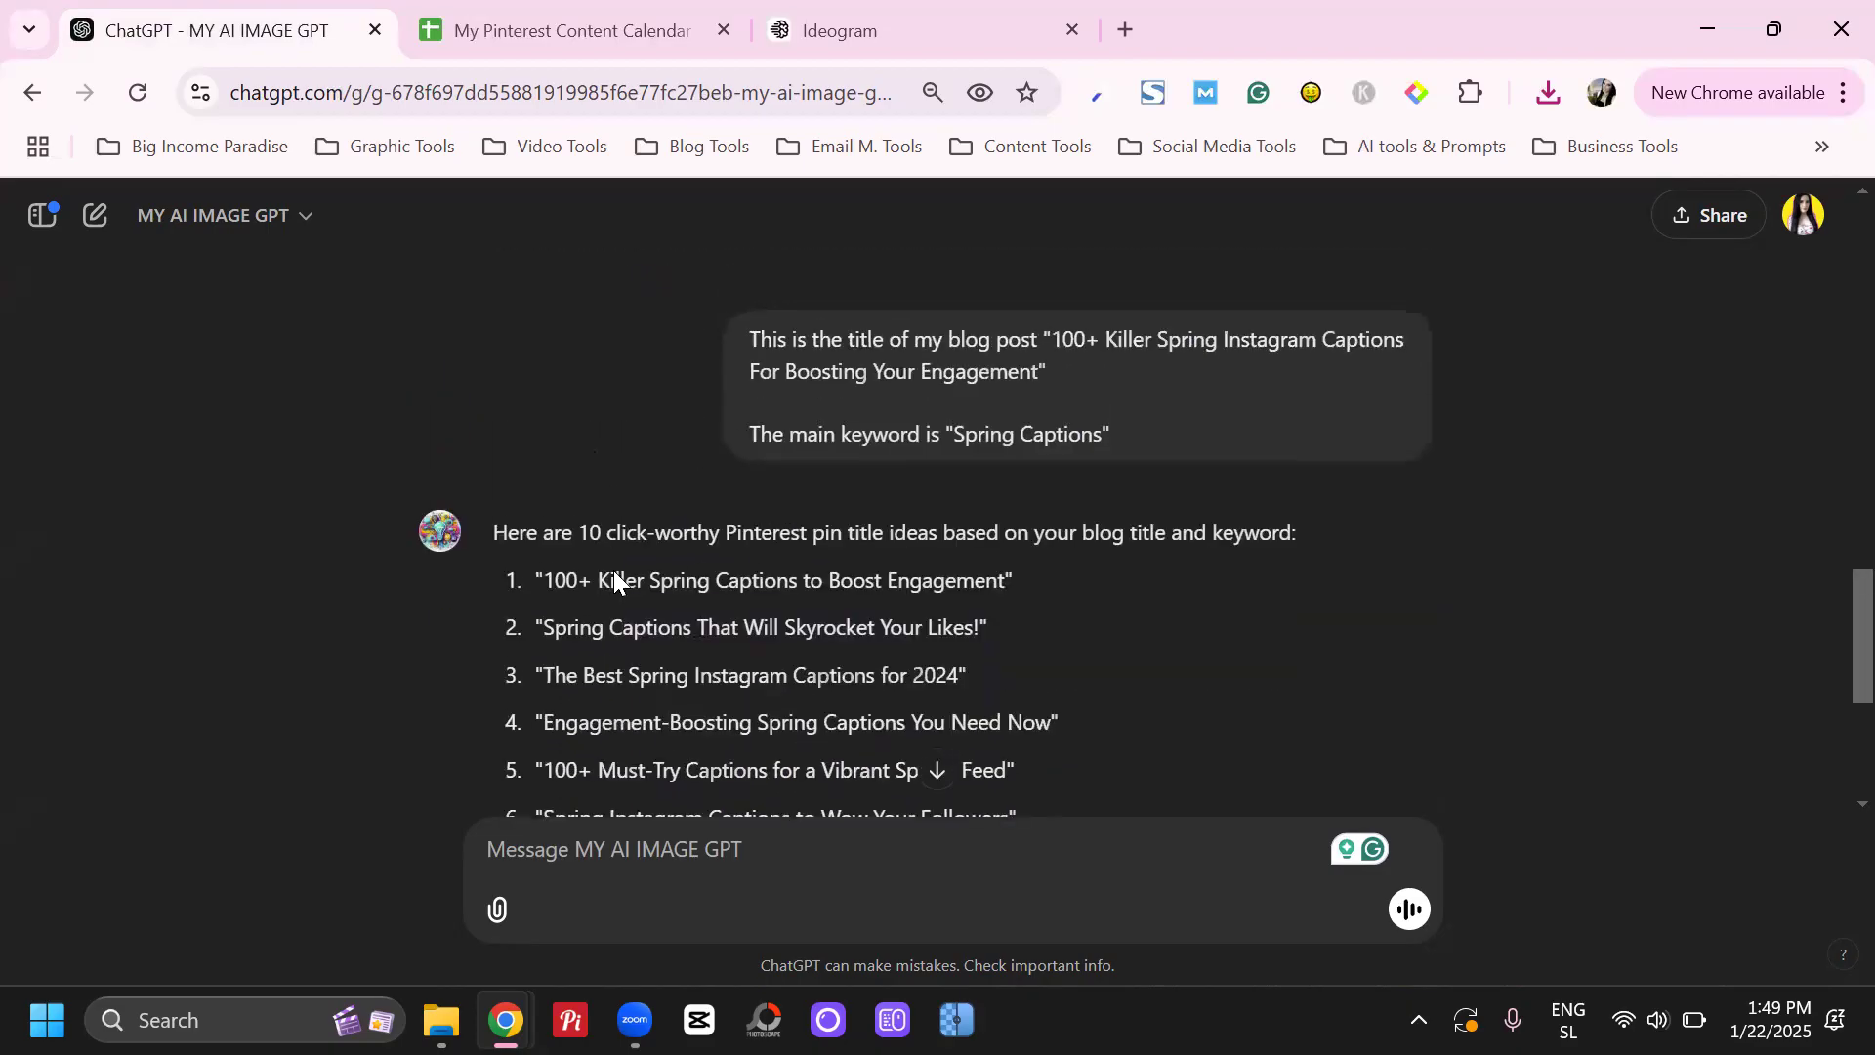
drag(678, 580, 775, 582)
click(898, 578)
scroll(898, 578, down, 2)
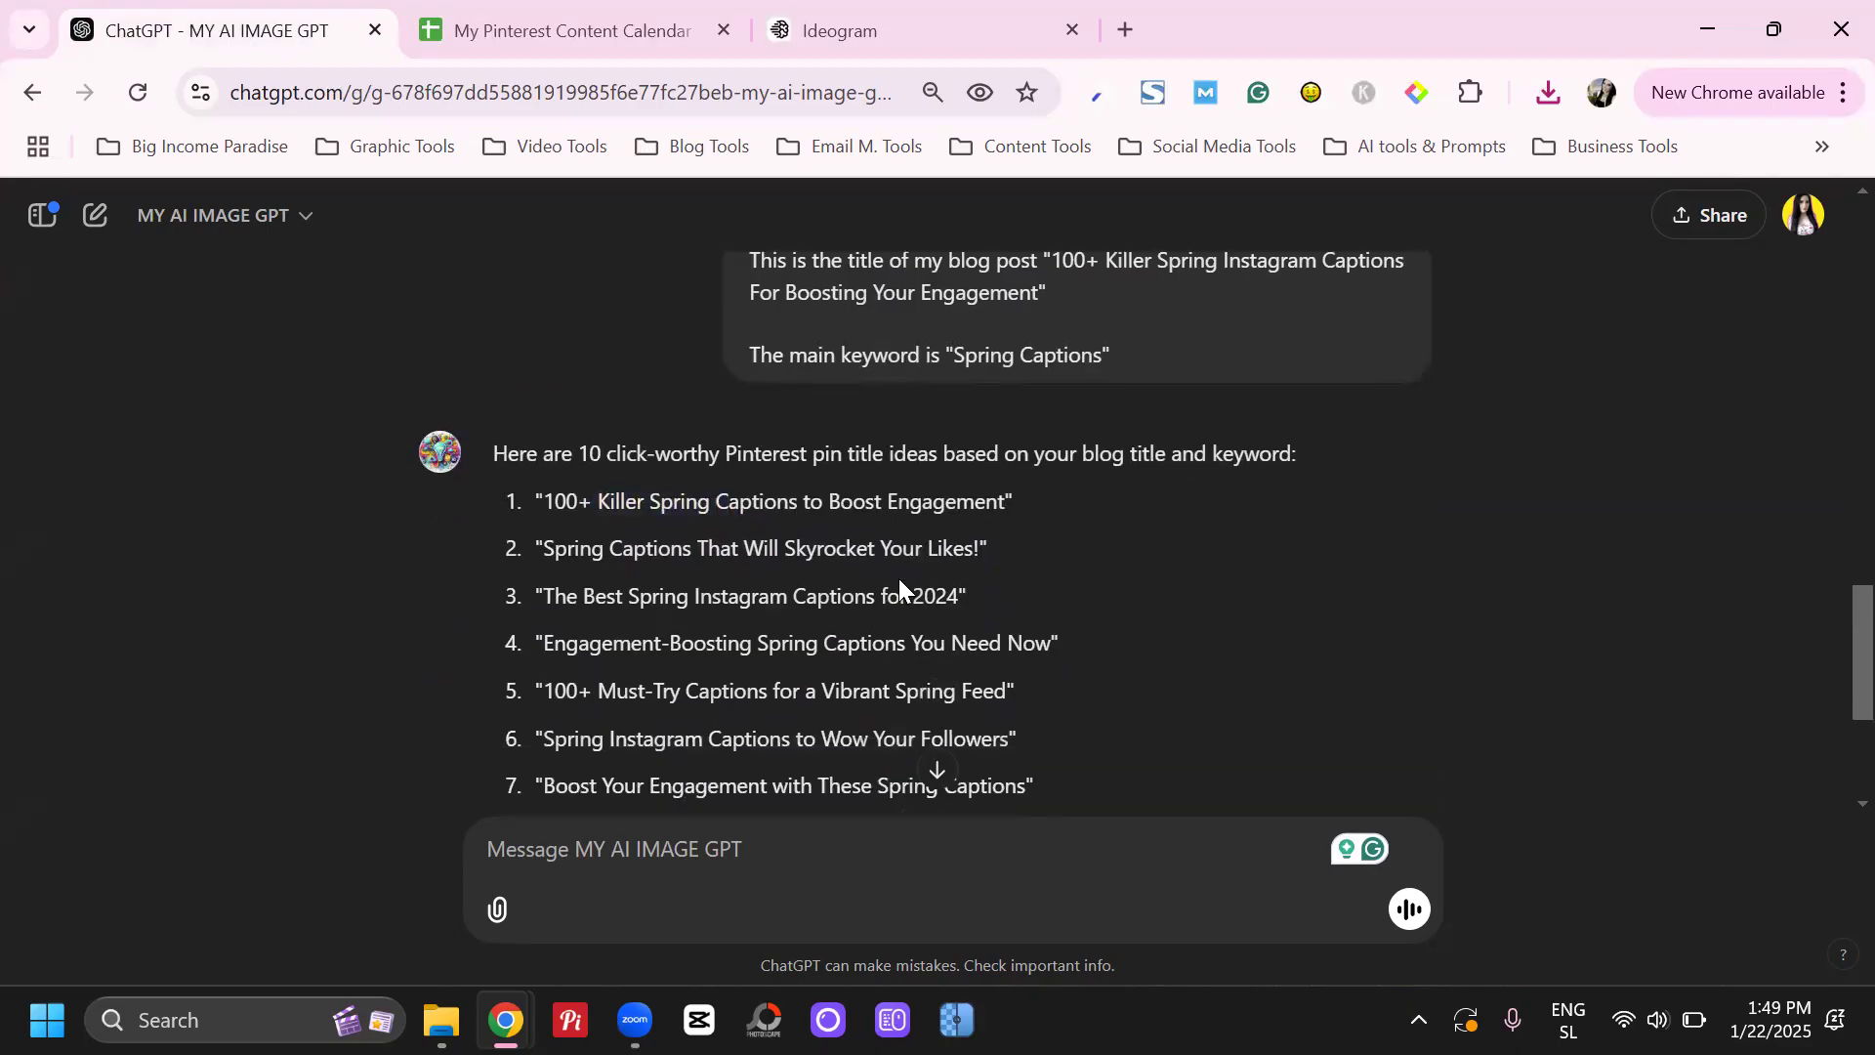
scroll(553, 553, down, 2)
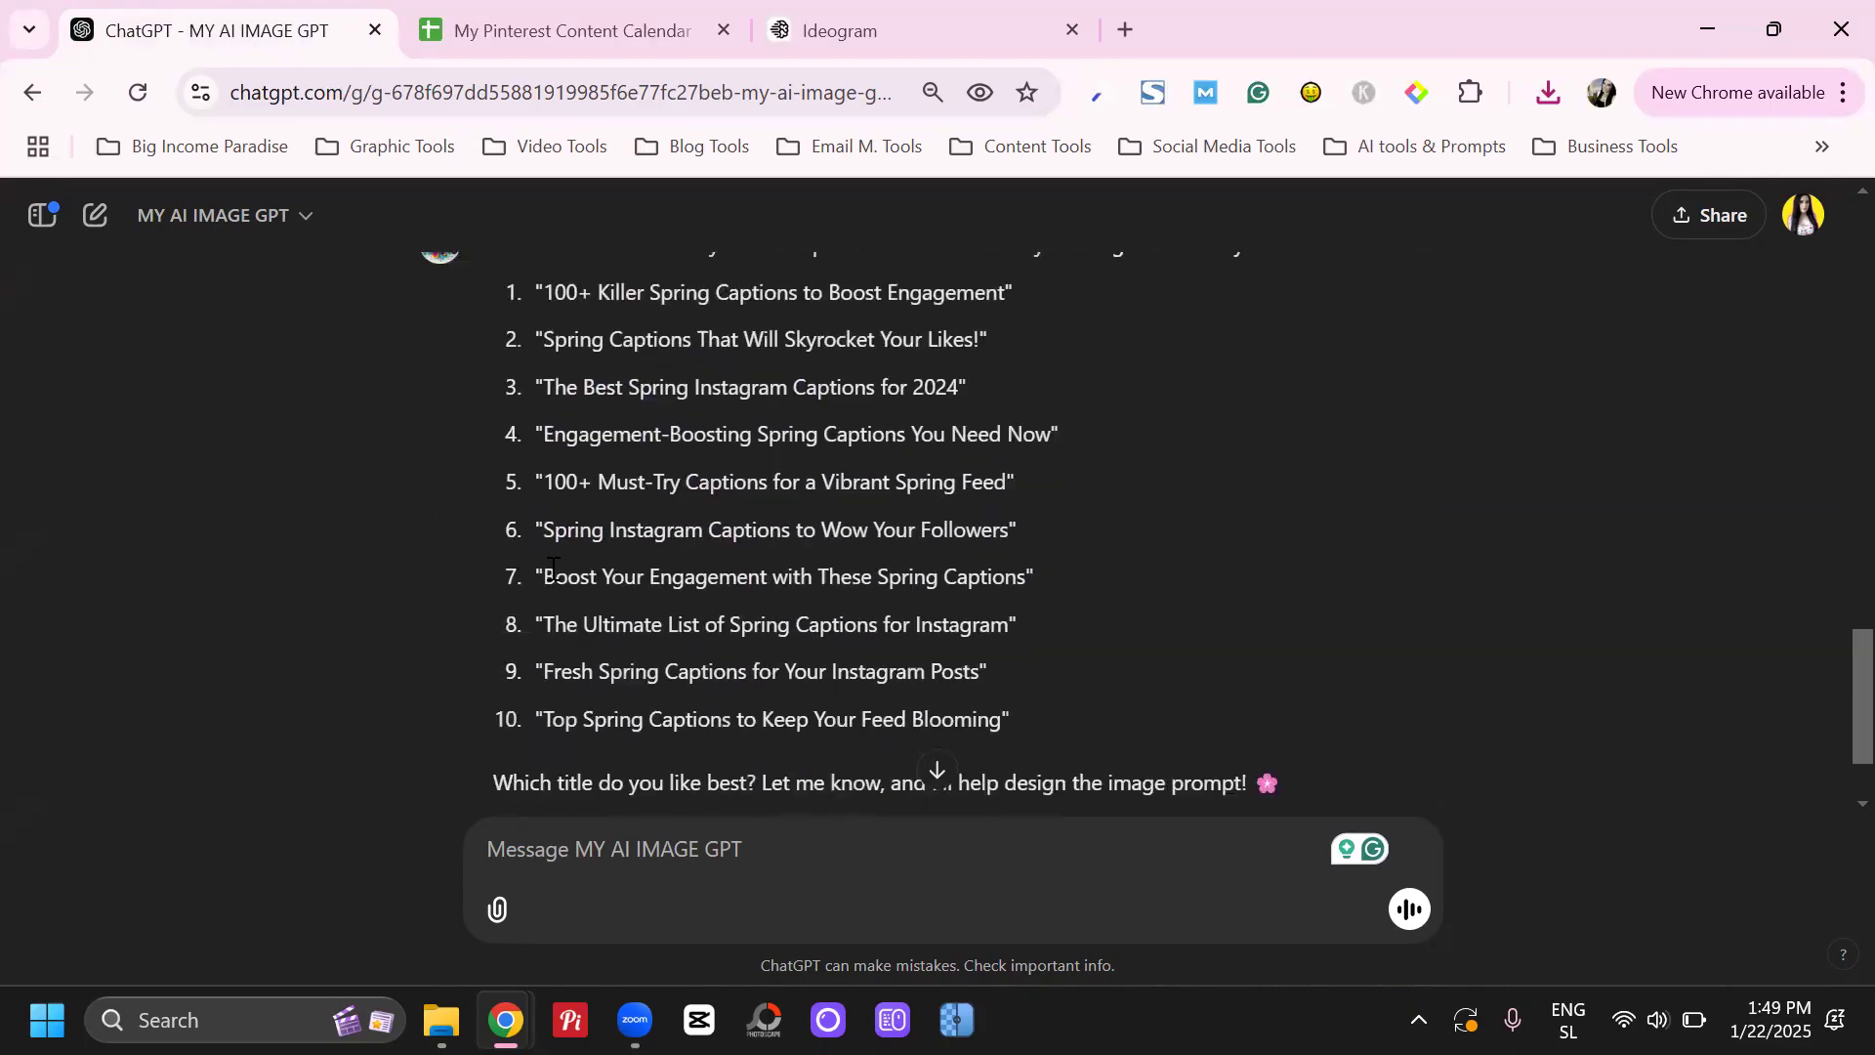
double_click(560, 478)
drag(605, 478, 933, 477)
click(927, 477)
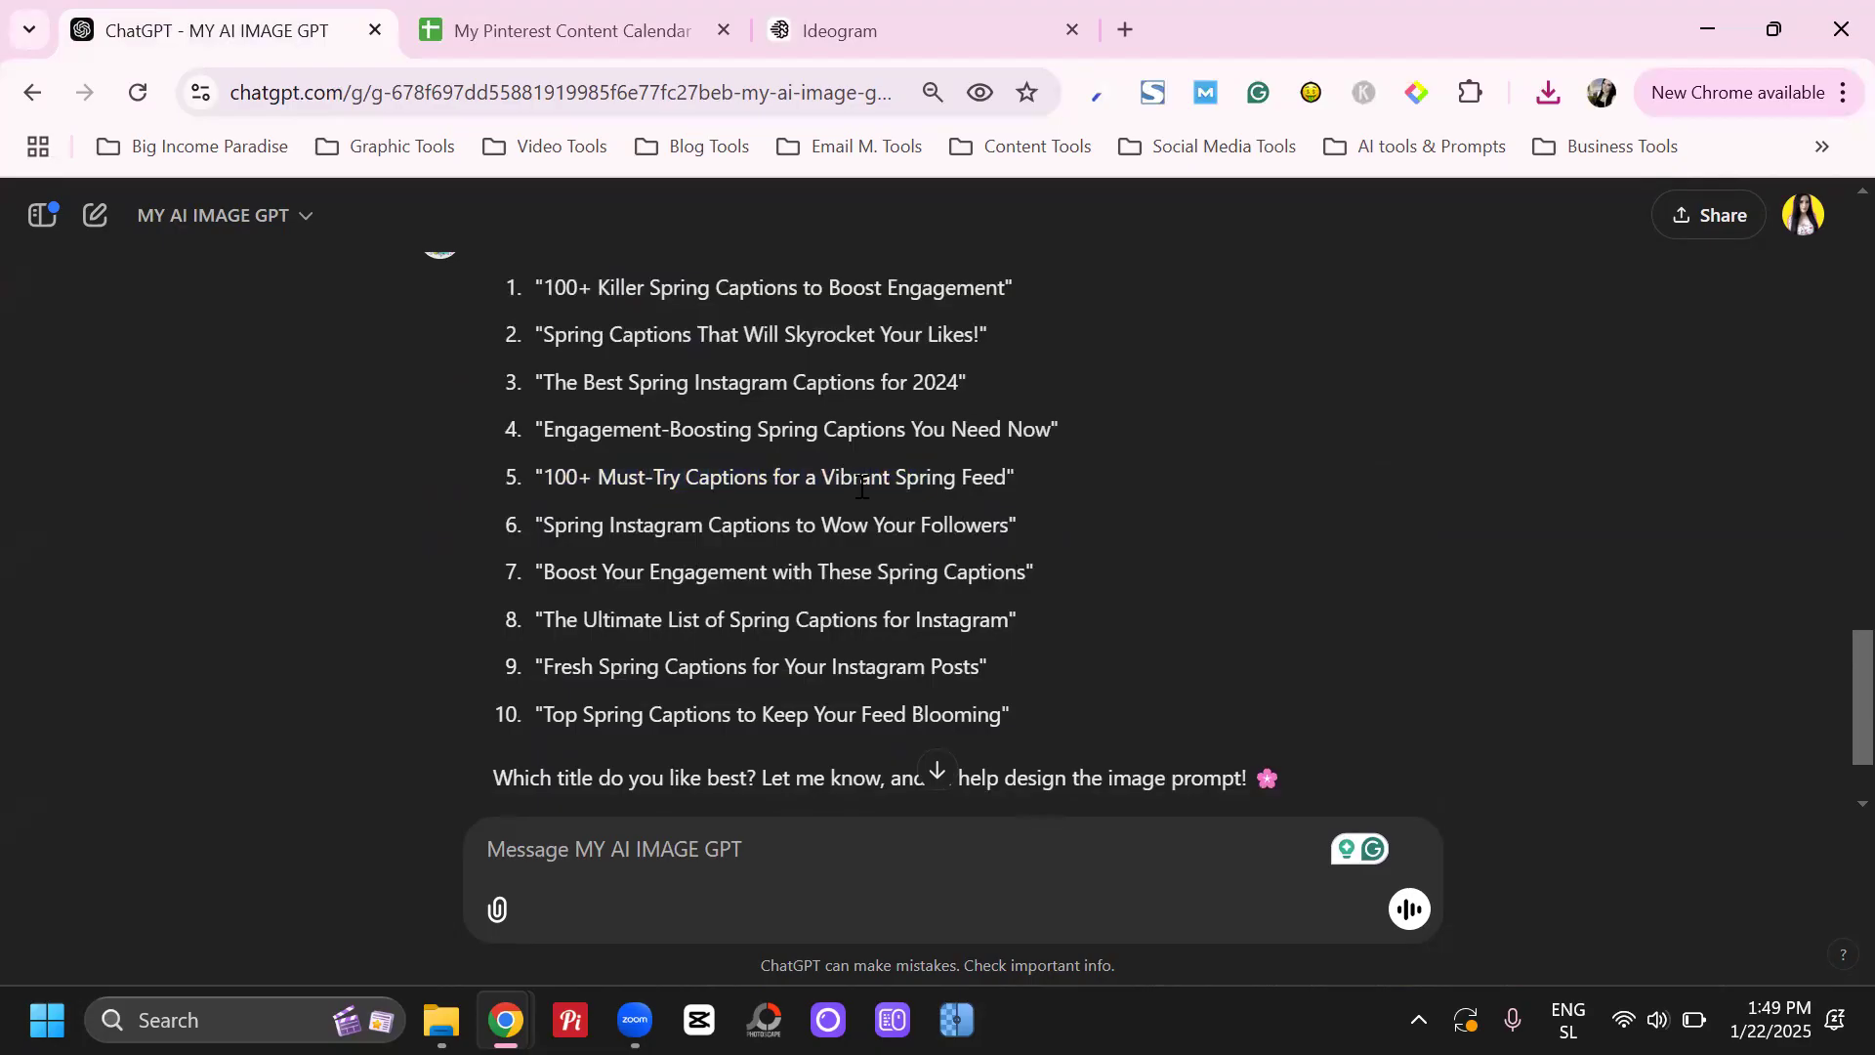
scroll(859, 508, down, 2)
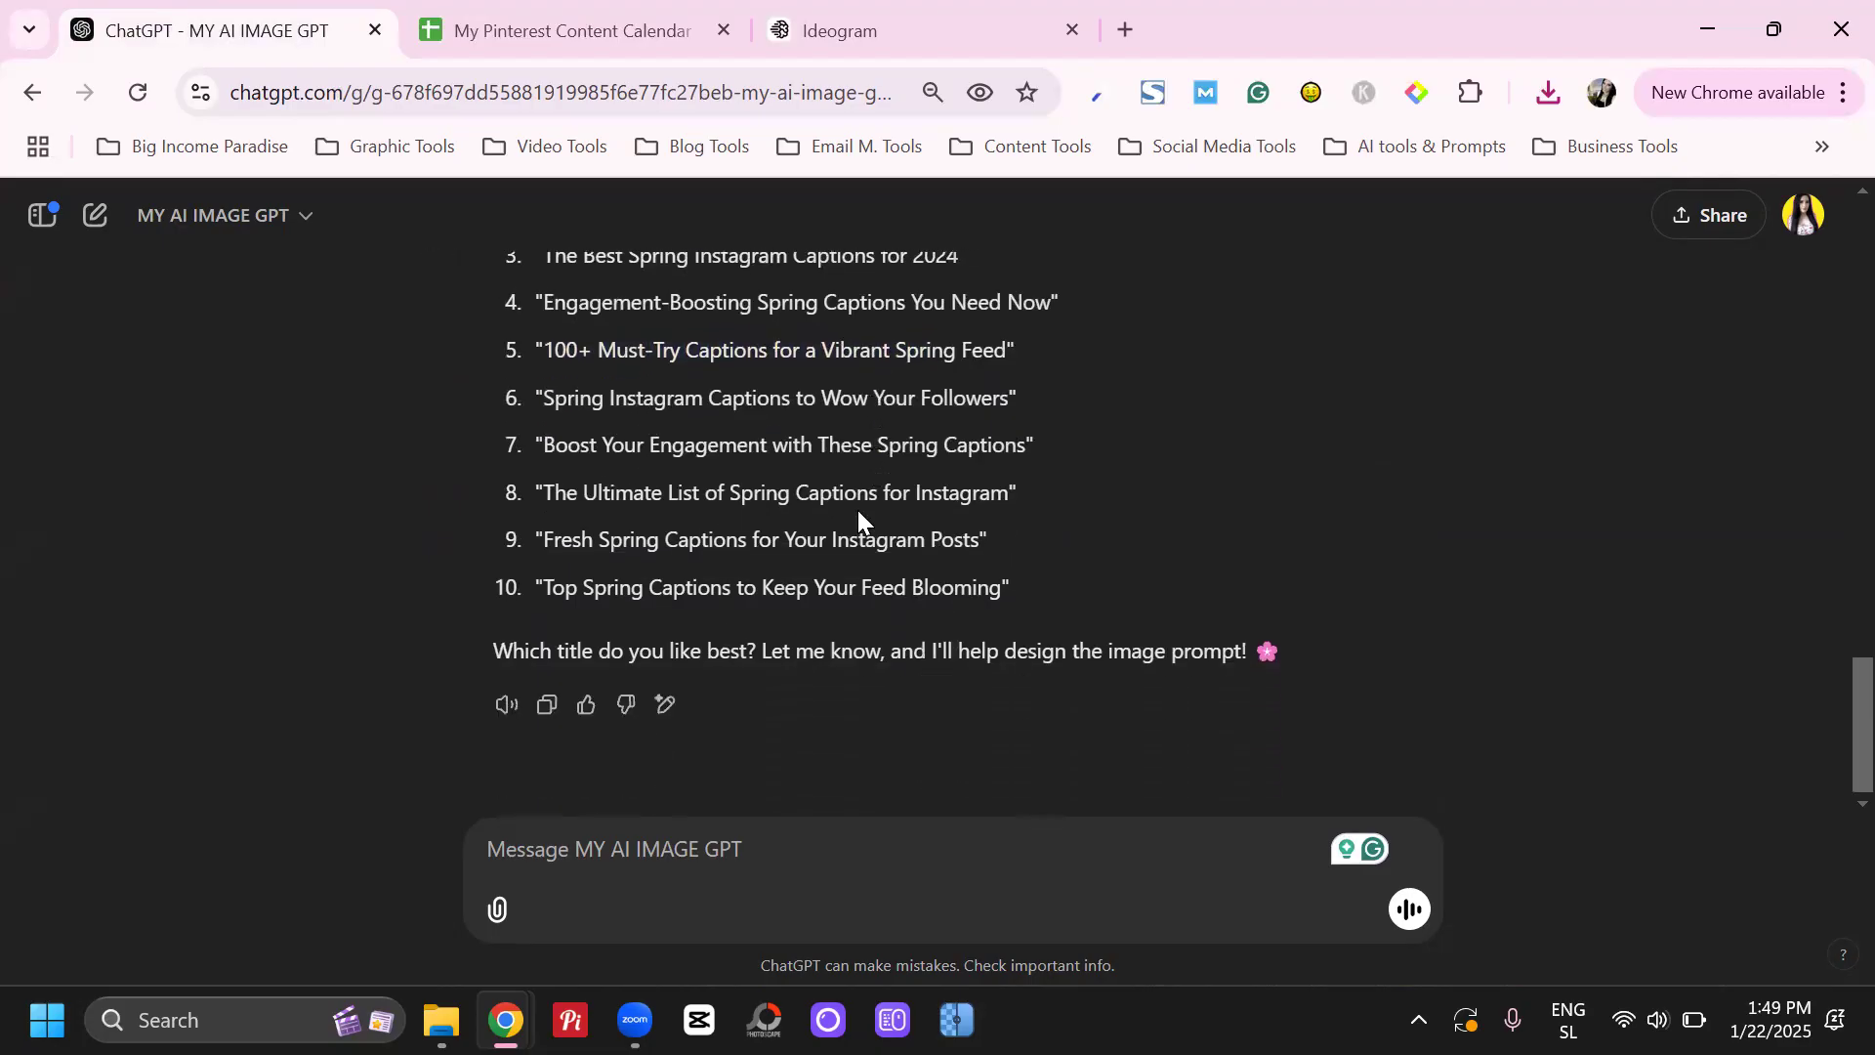
scroll(843, 459, up, 3)
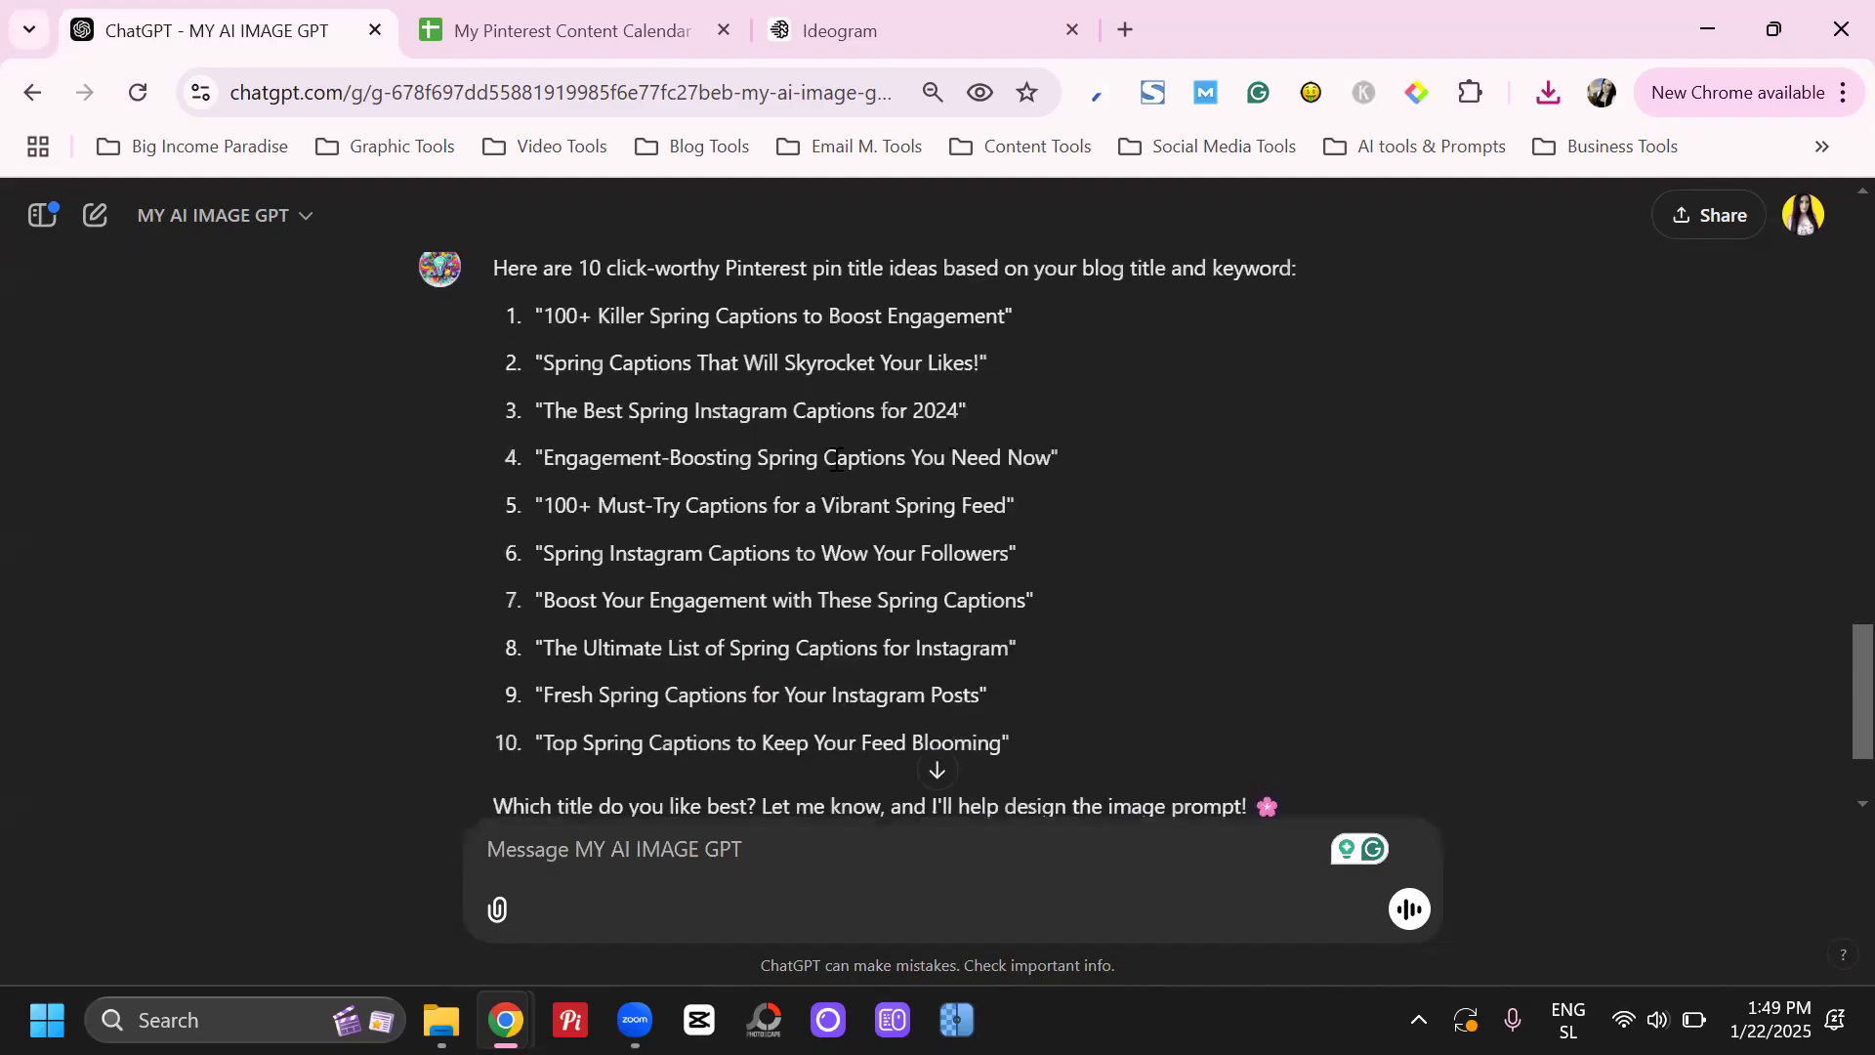
scroll(951, 406, up, 2)
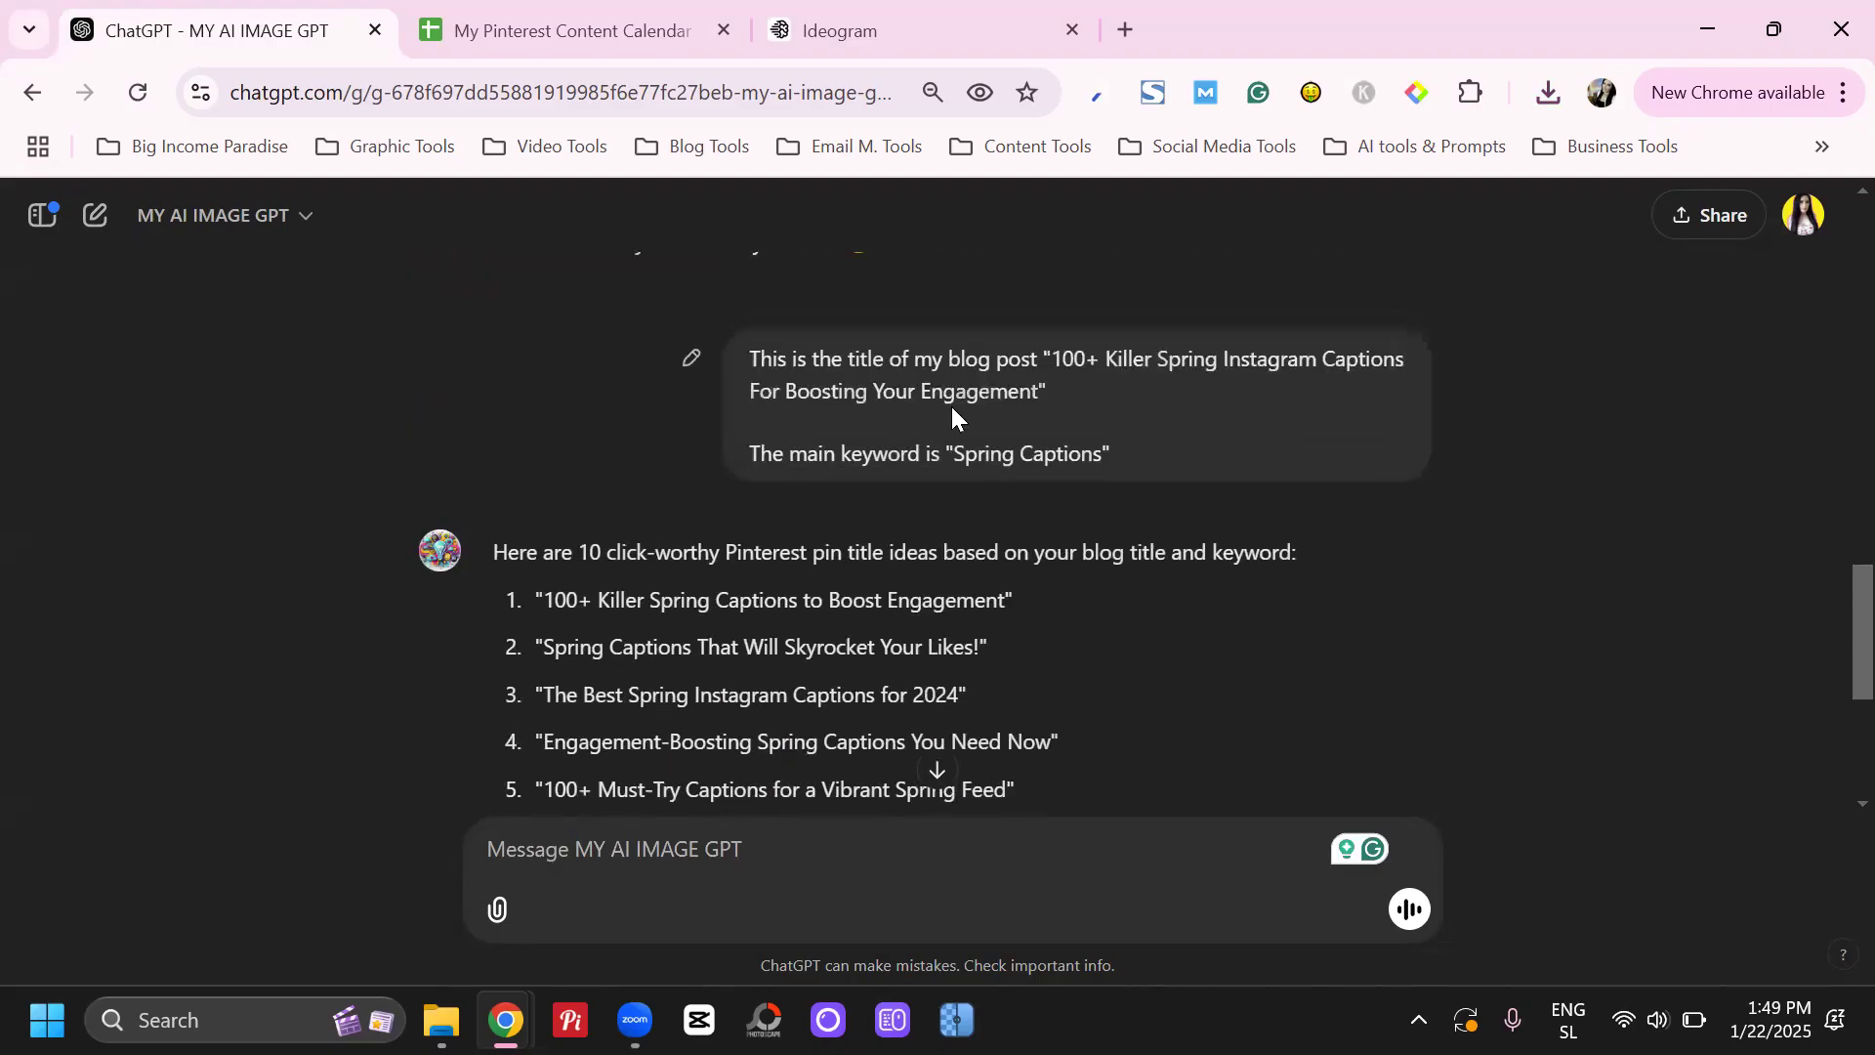
Compare the suggested pin titles with the number "100+" from the blog title and the exact keyword "Spring Captions"
drag(1052, 359, 1106, 351)
drag(543, 586, 592, 599)
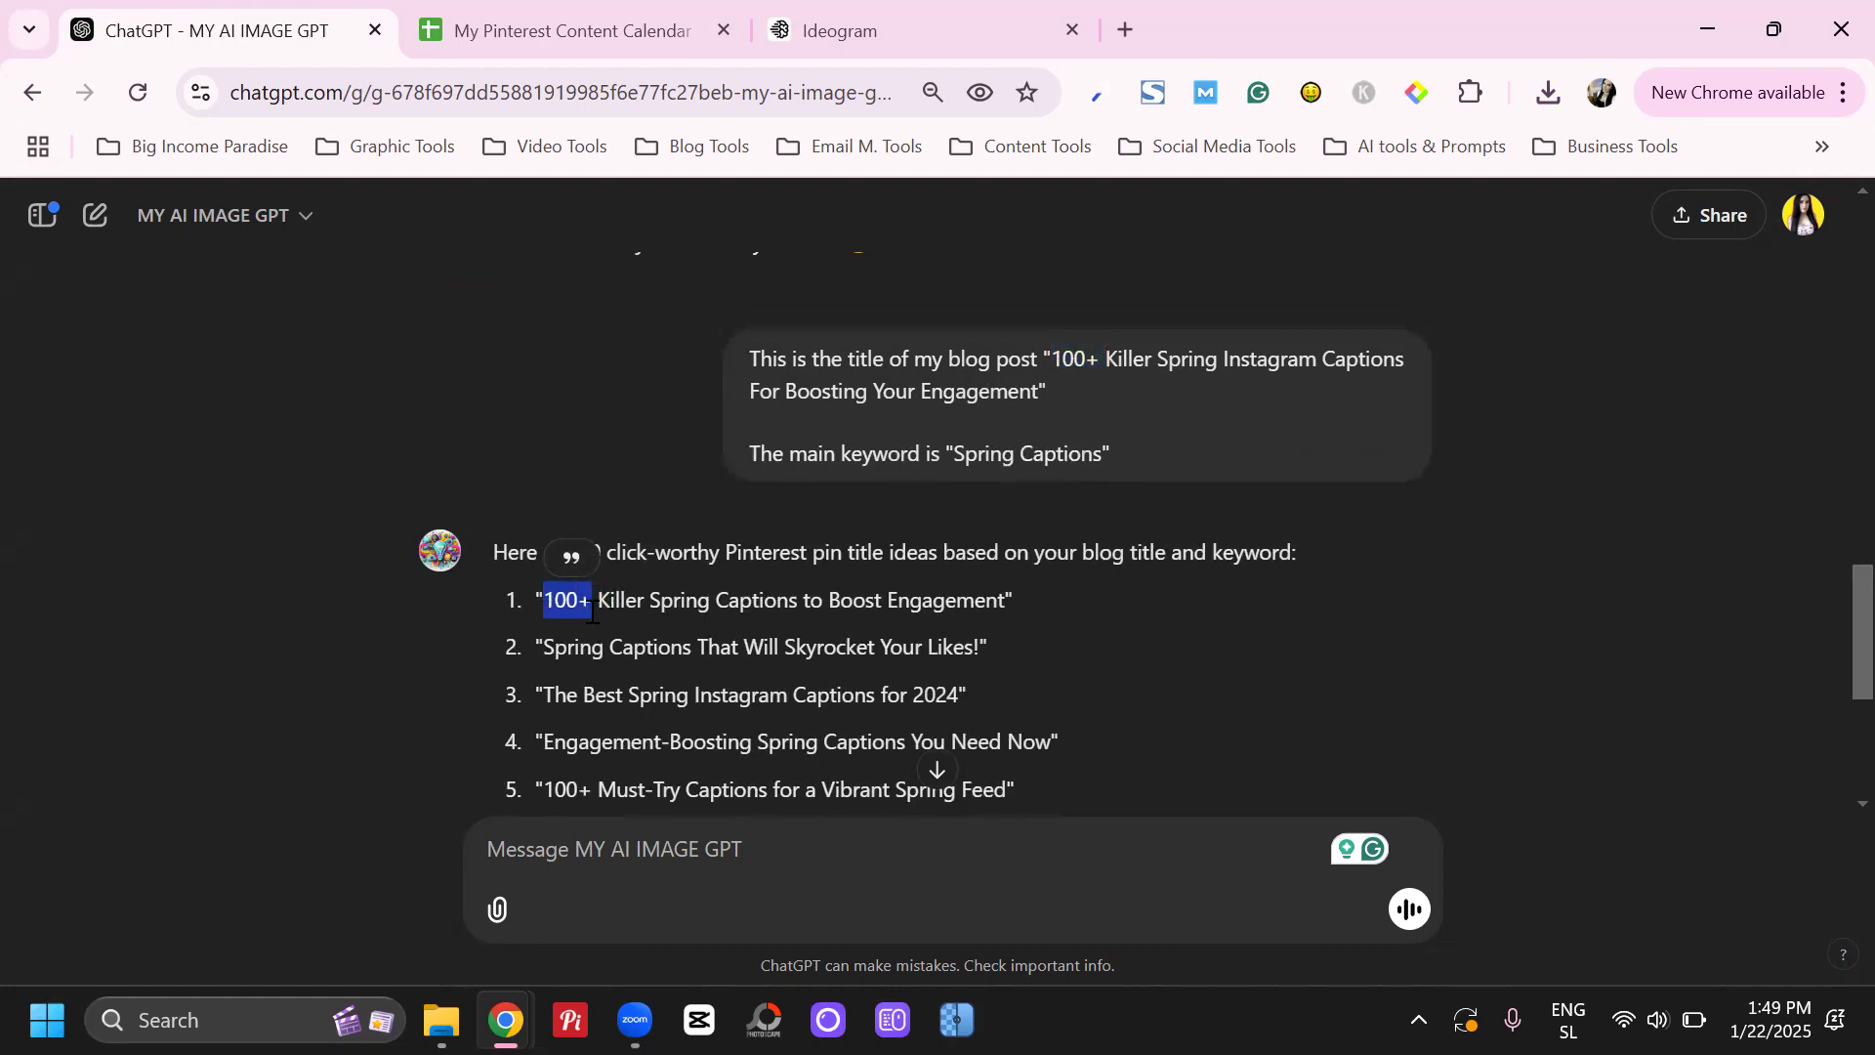
scroll(761, 565, down, 1)
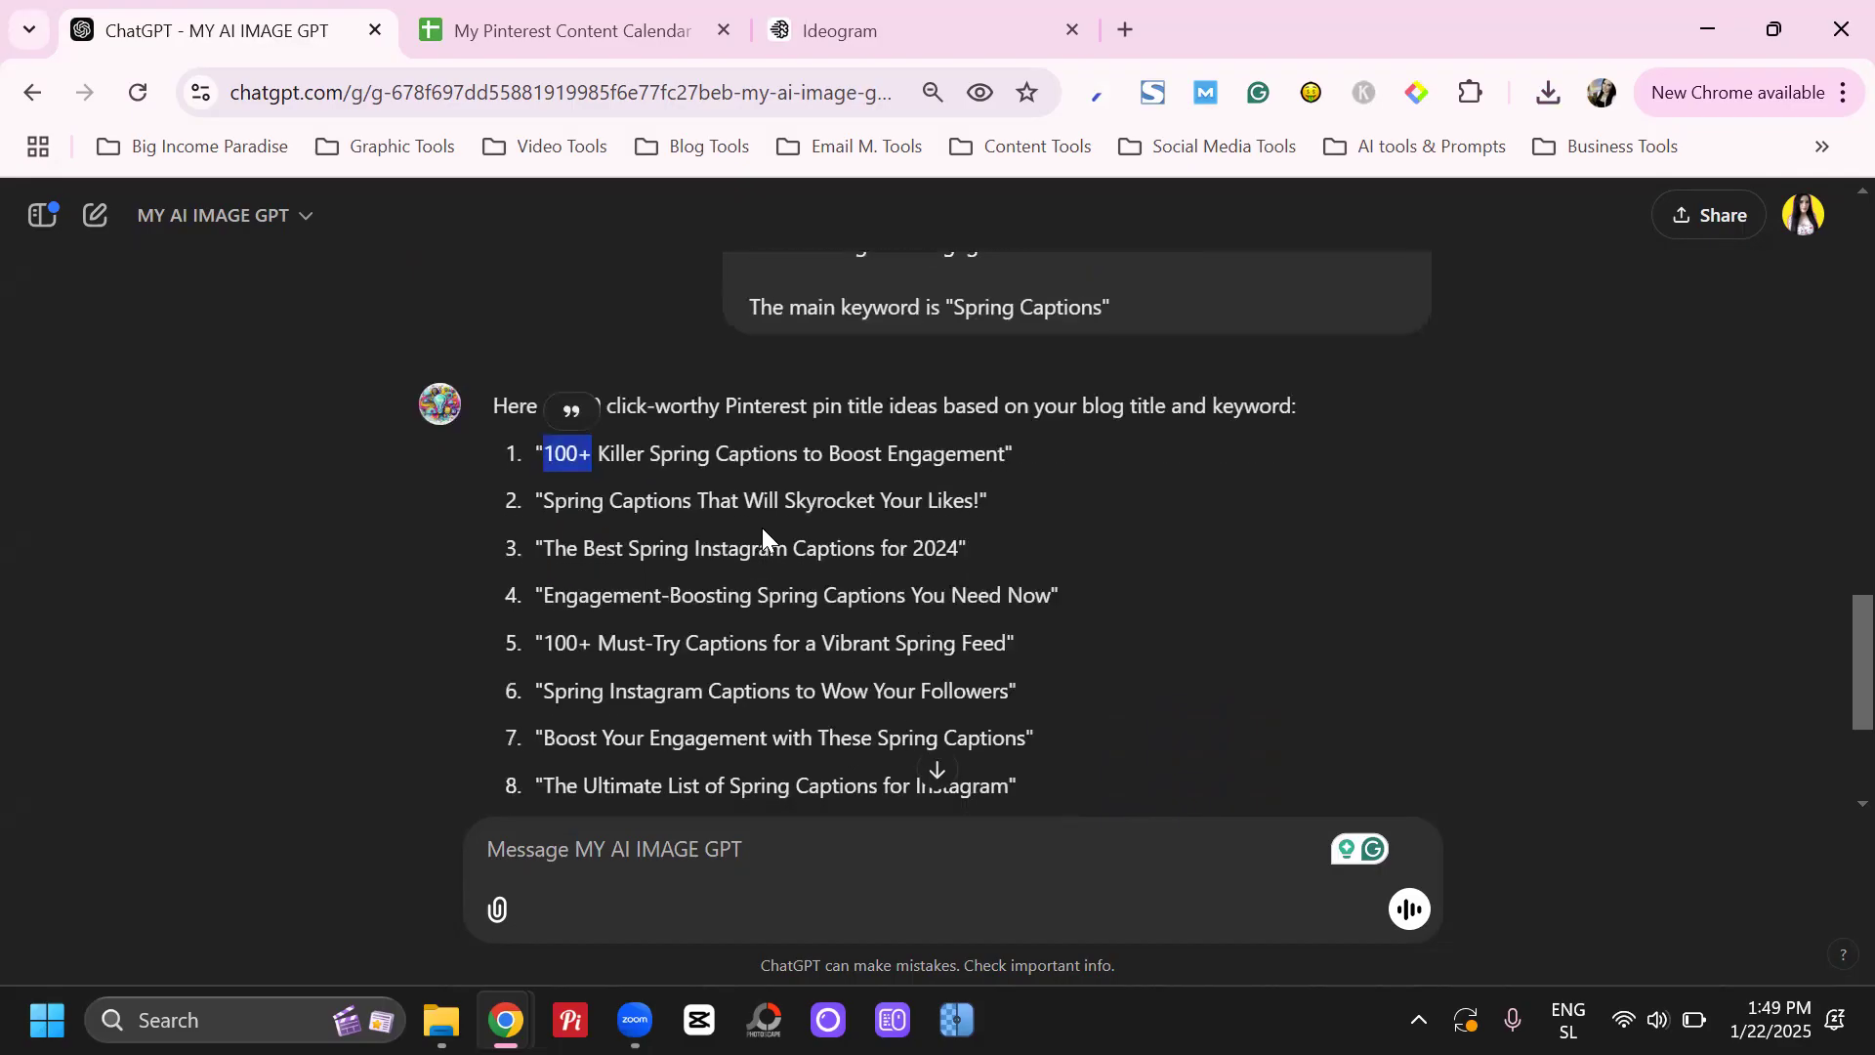
scroll(761, 536, up, 1)
drag(956, 451, 1110, 448)
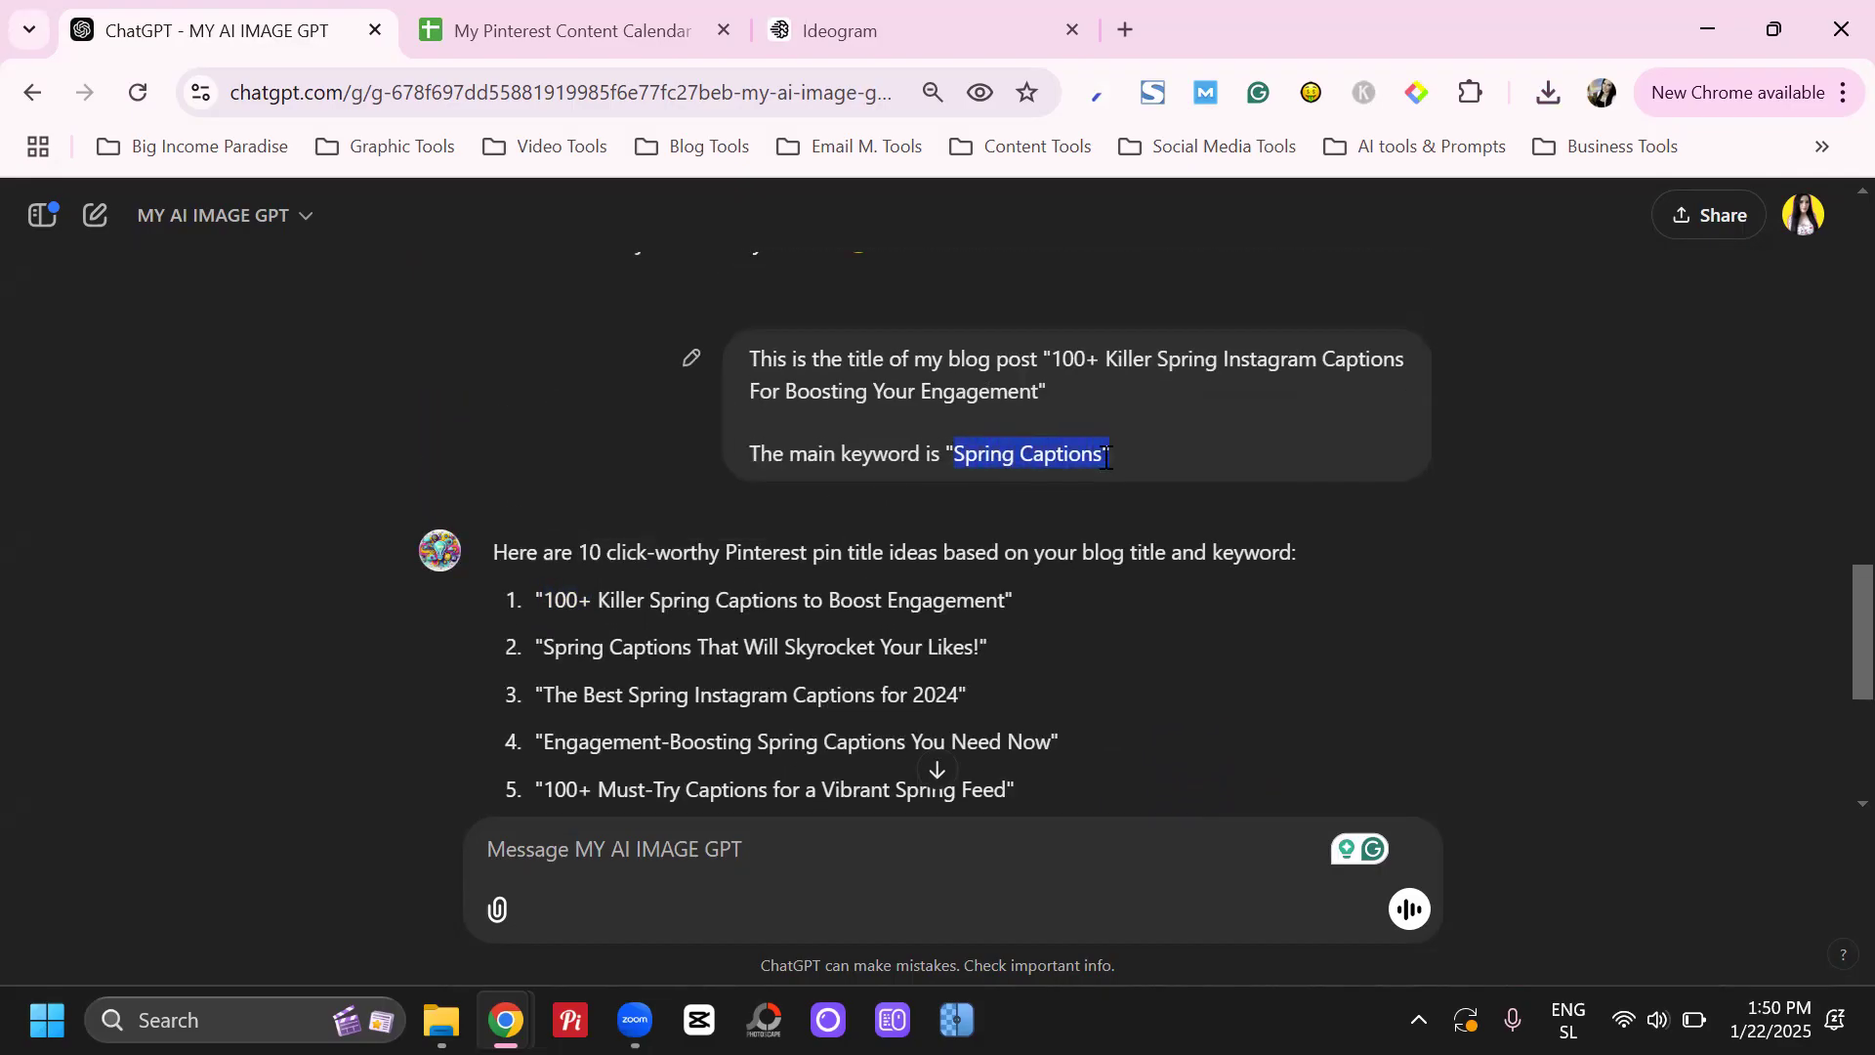
scroll(1092, 483, down, 1)
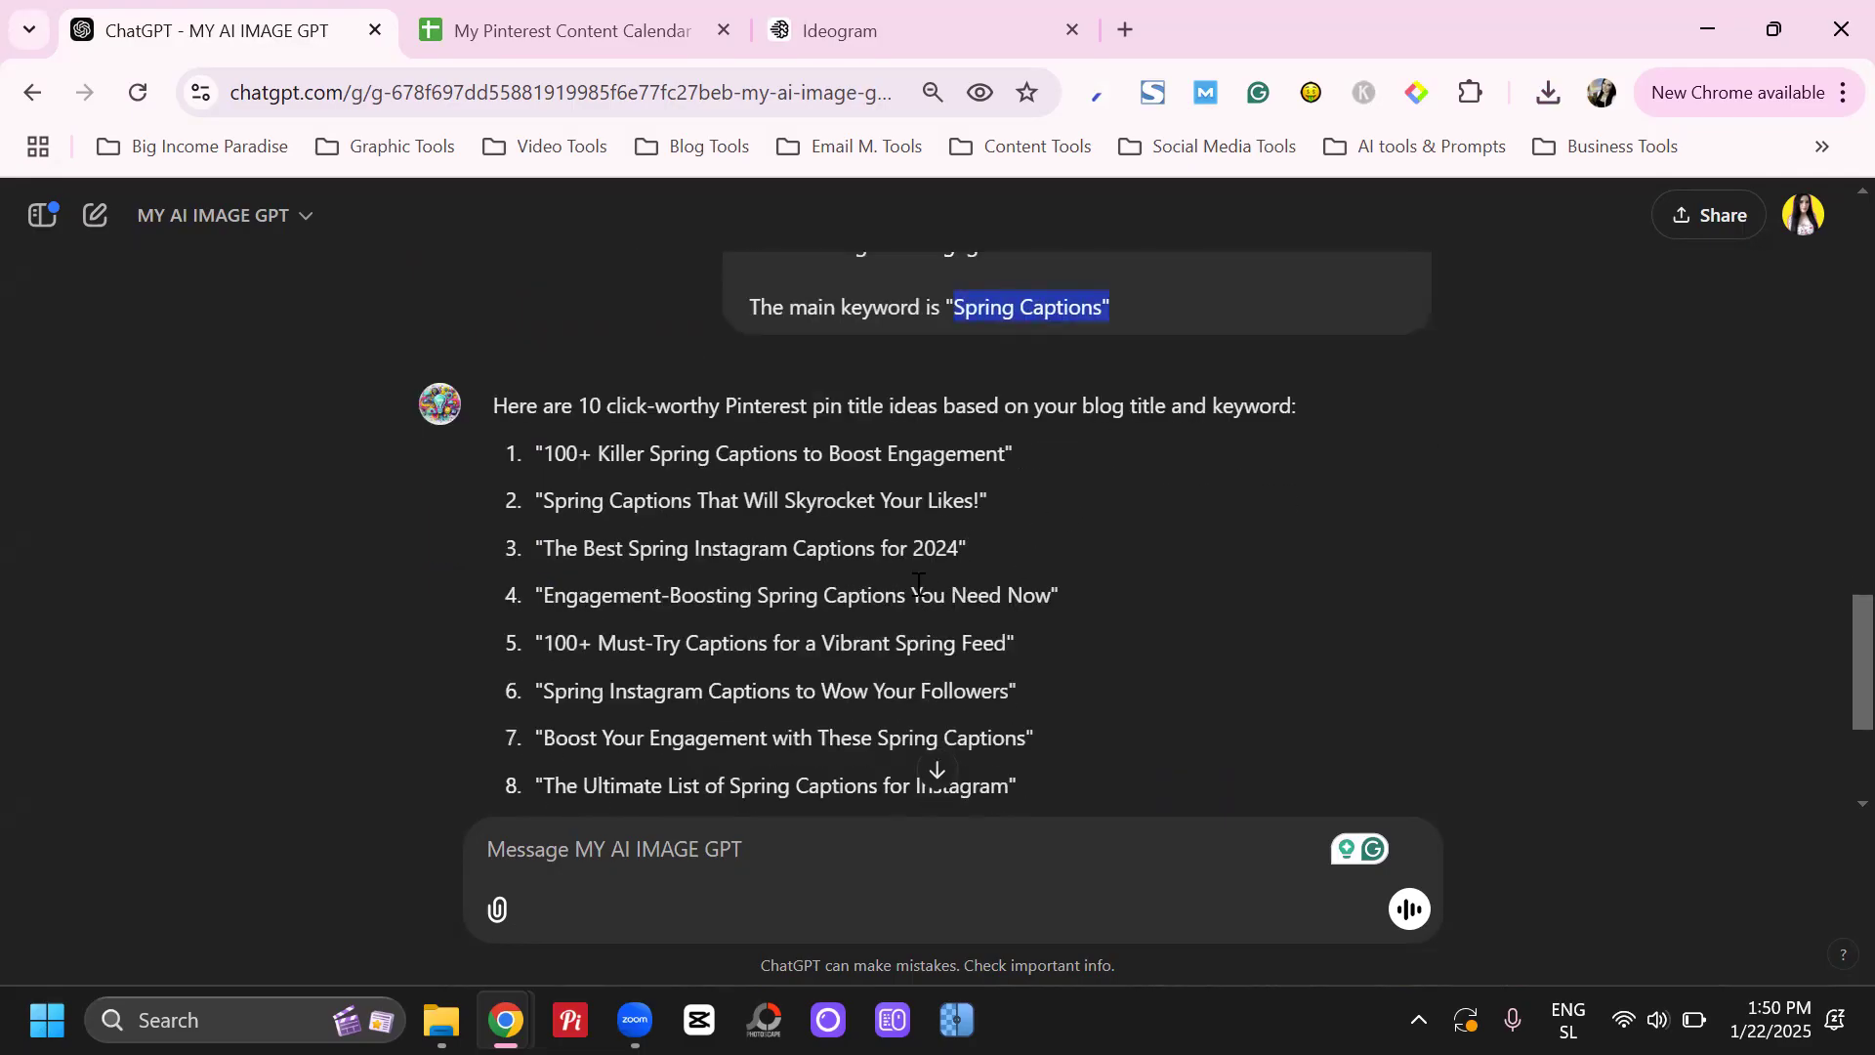
drag(570, 556, 863, 543)
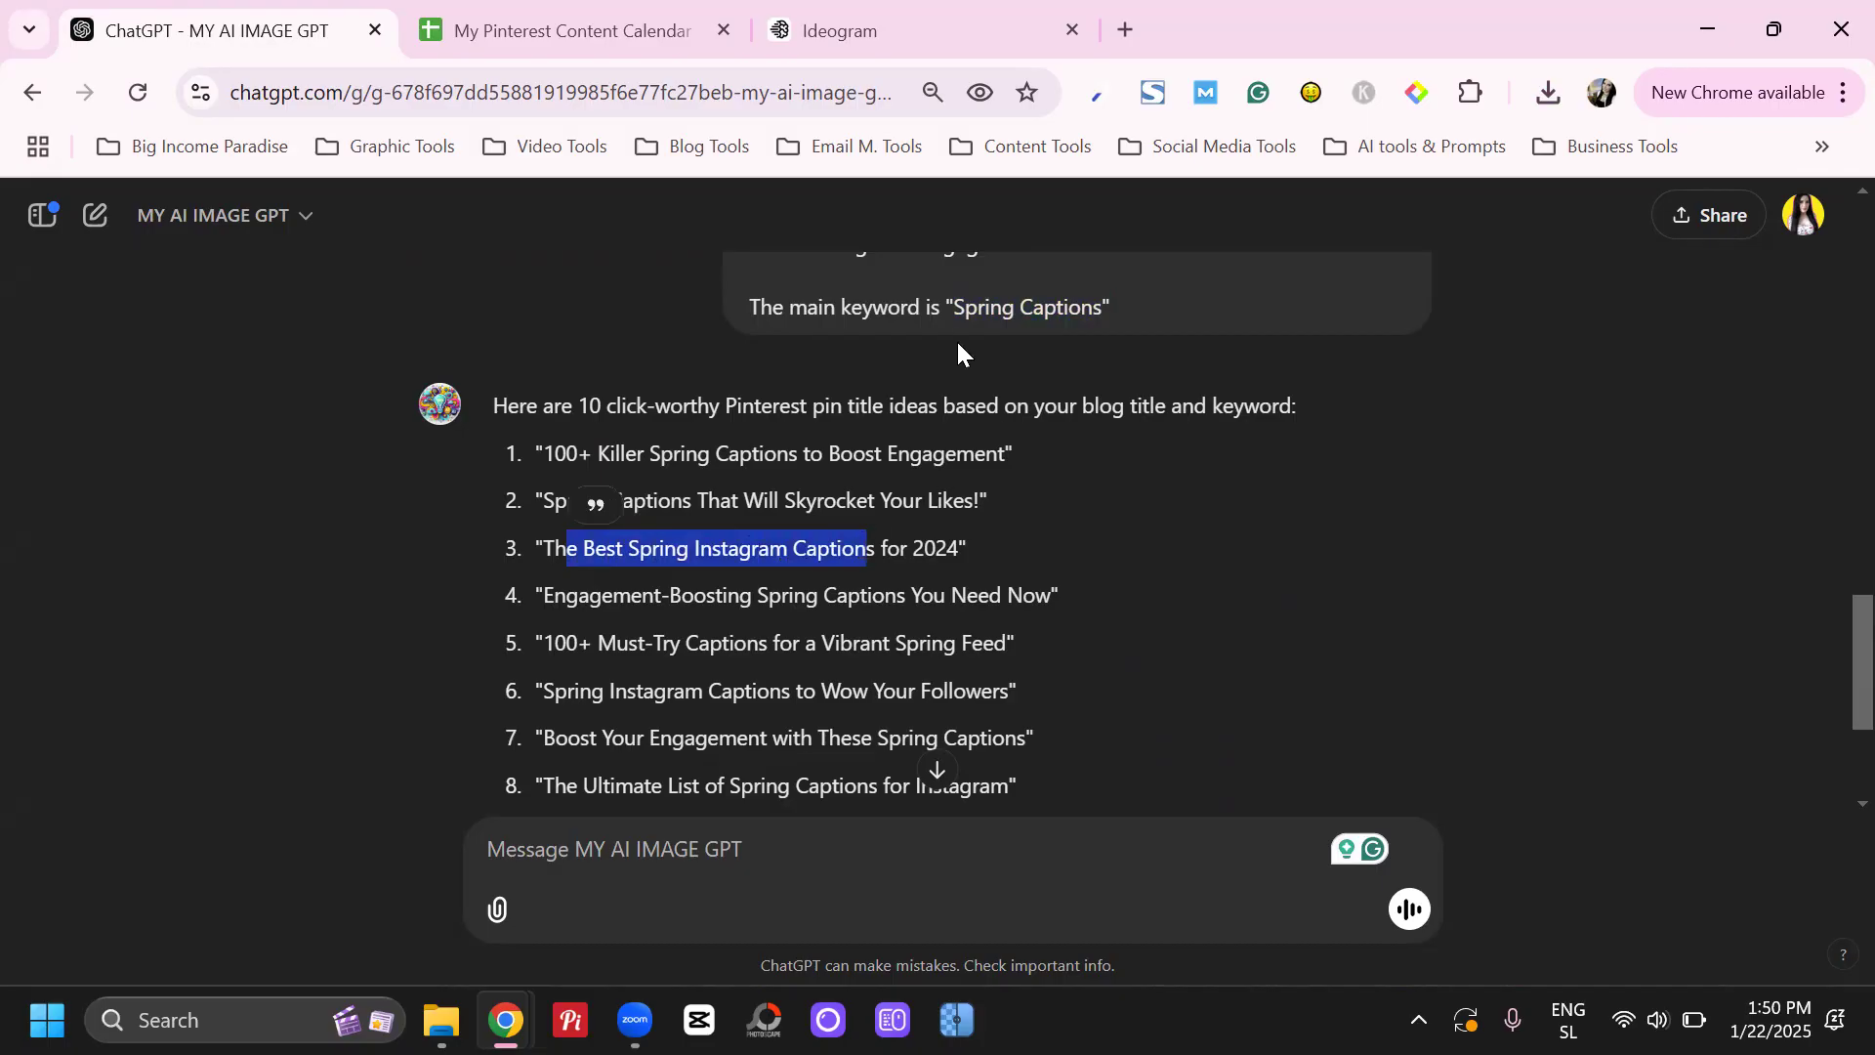
drag(953, 308, 1083, 307)
click(1080, 314)
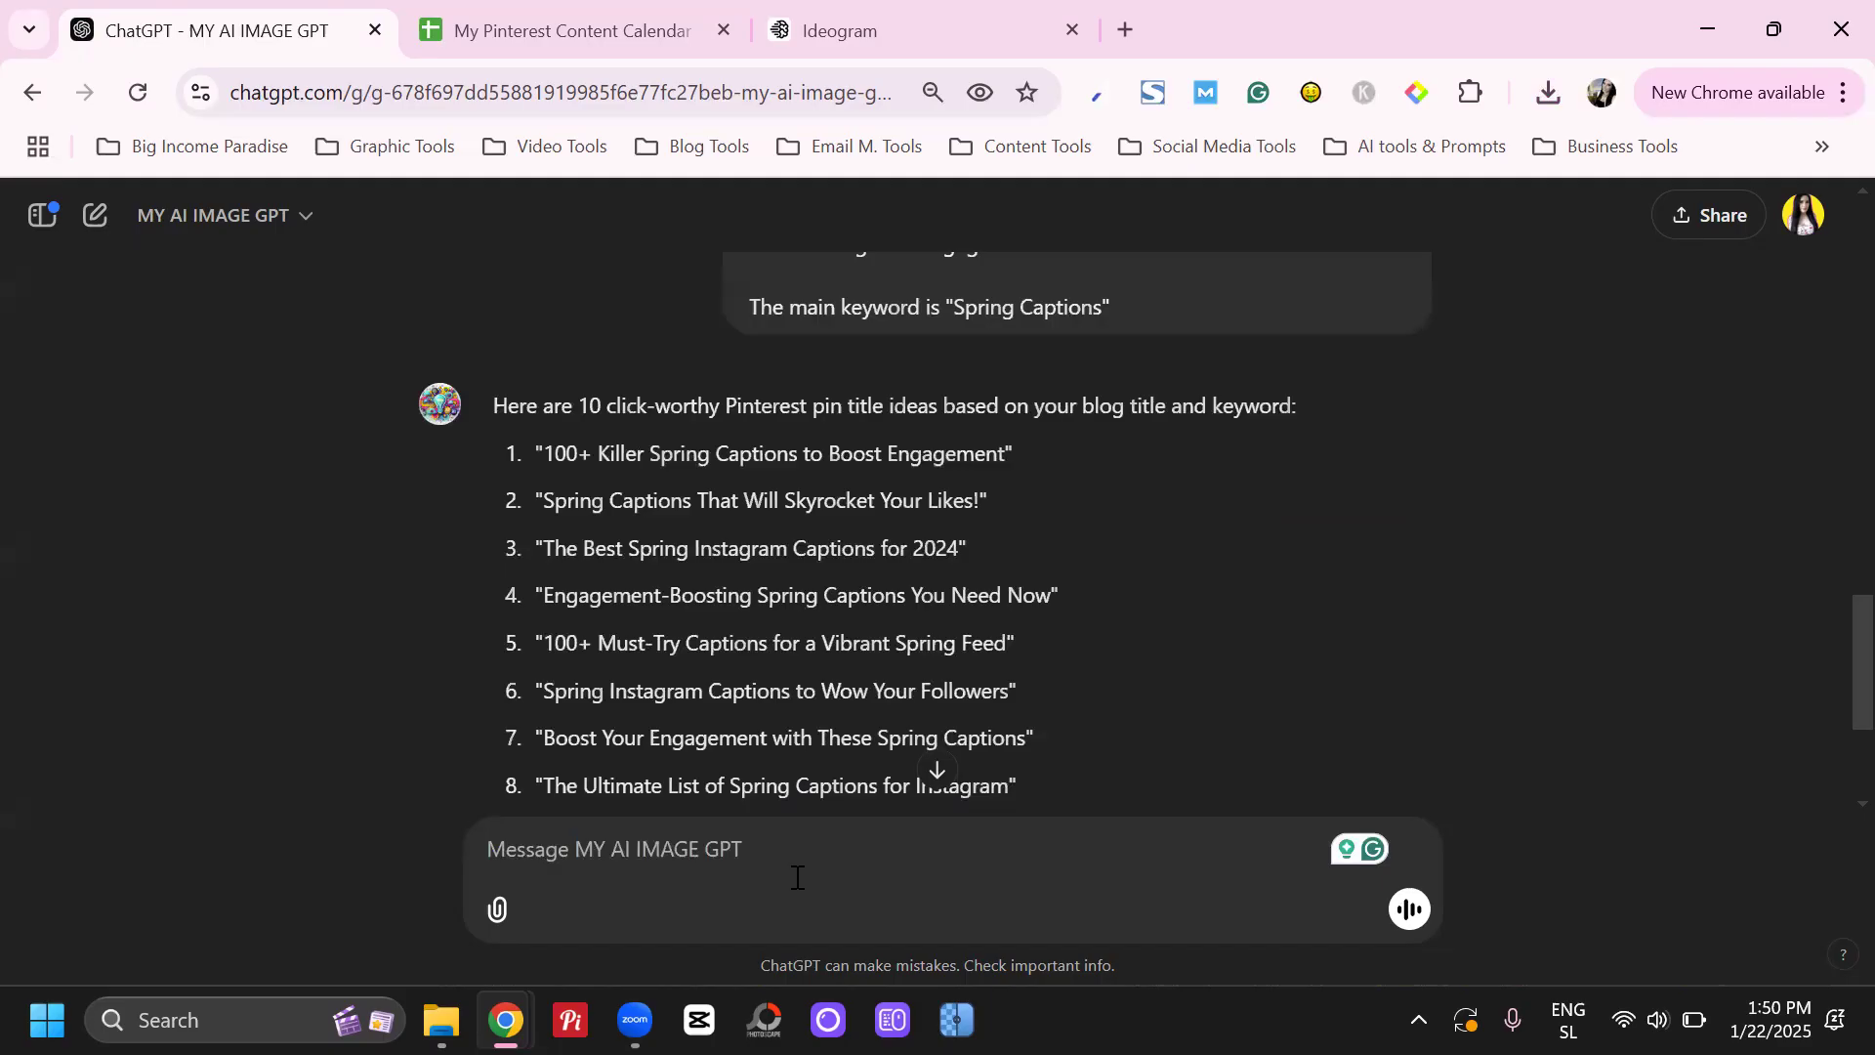
scroll(830, 695, down, 3)
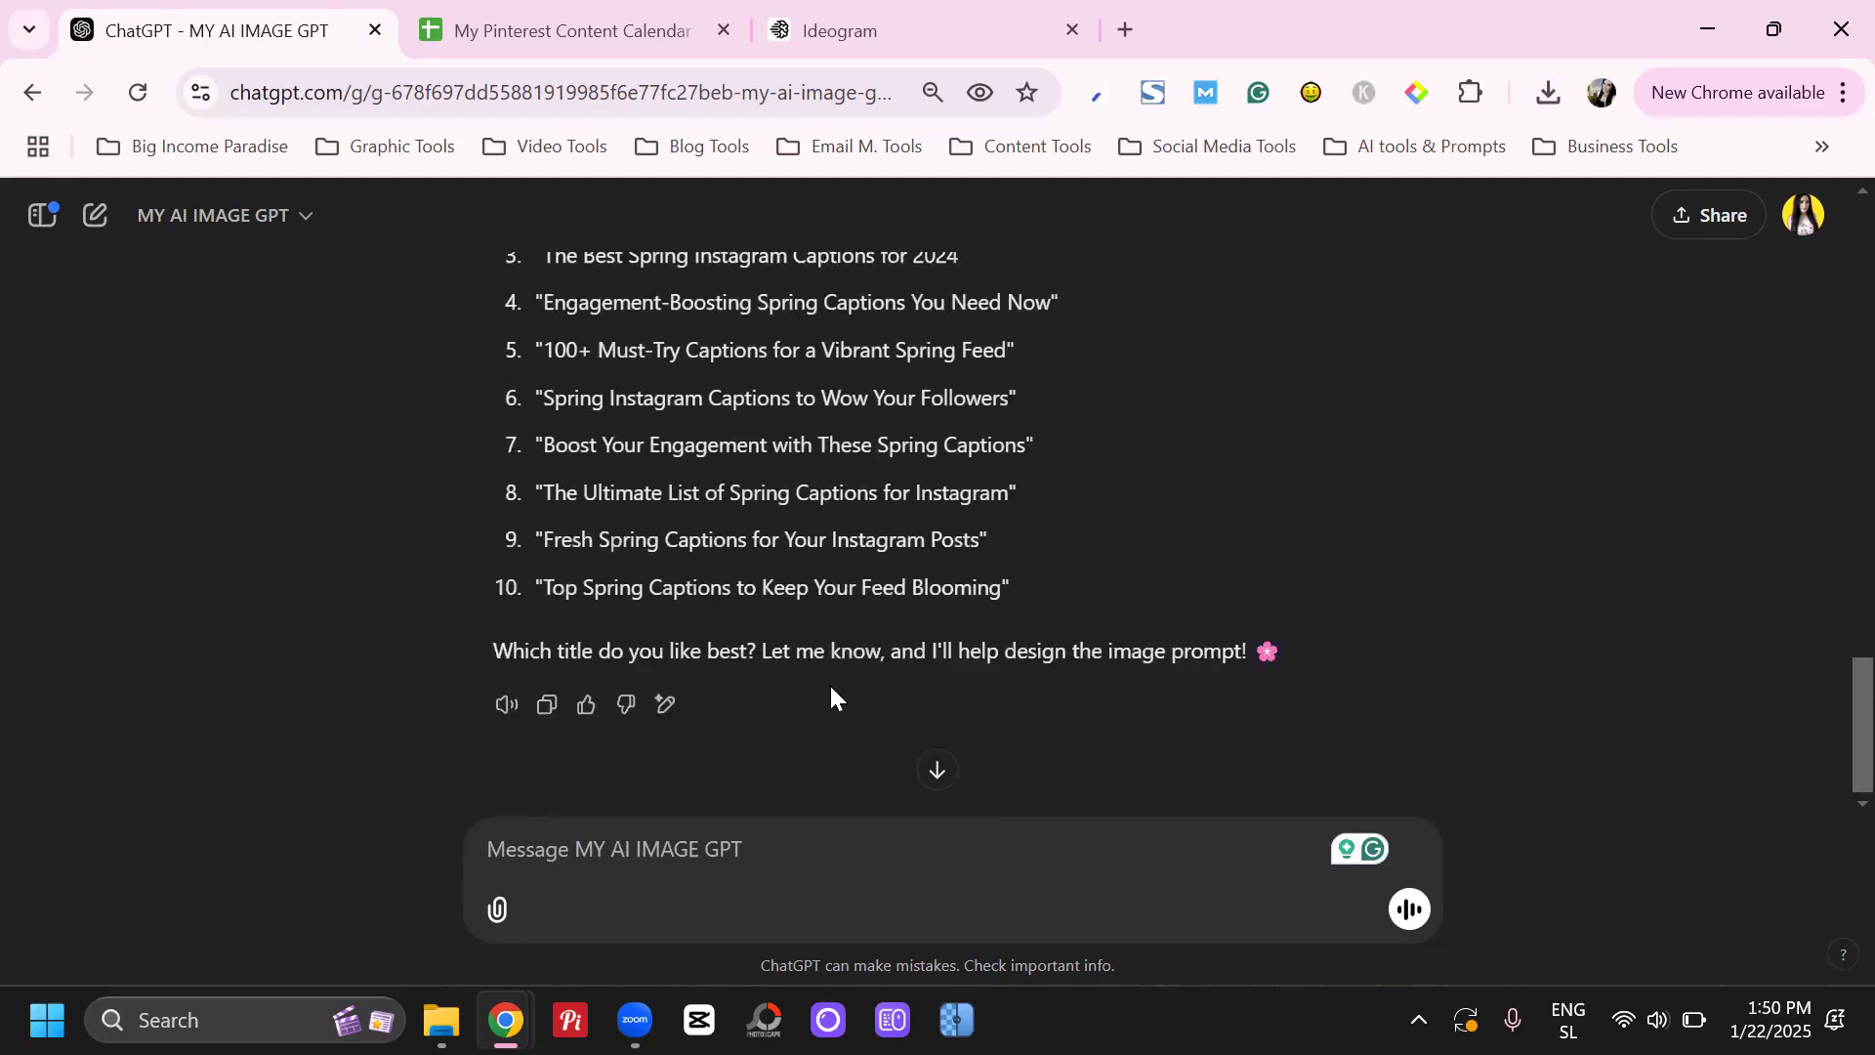
scroll(843, 639, up, 3)
scroll(841, 638, down, 1)
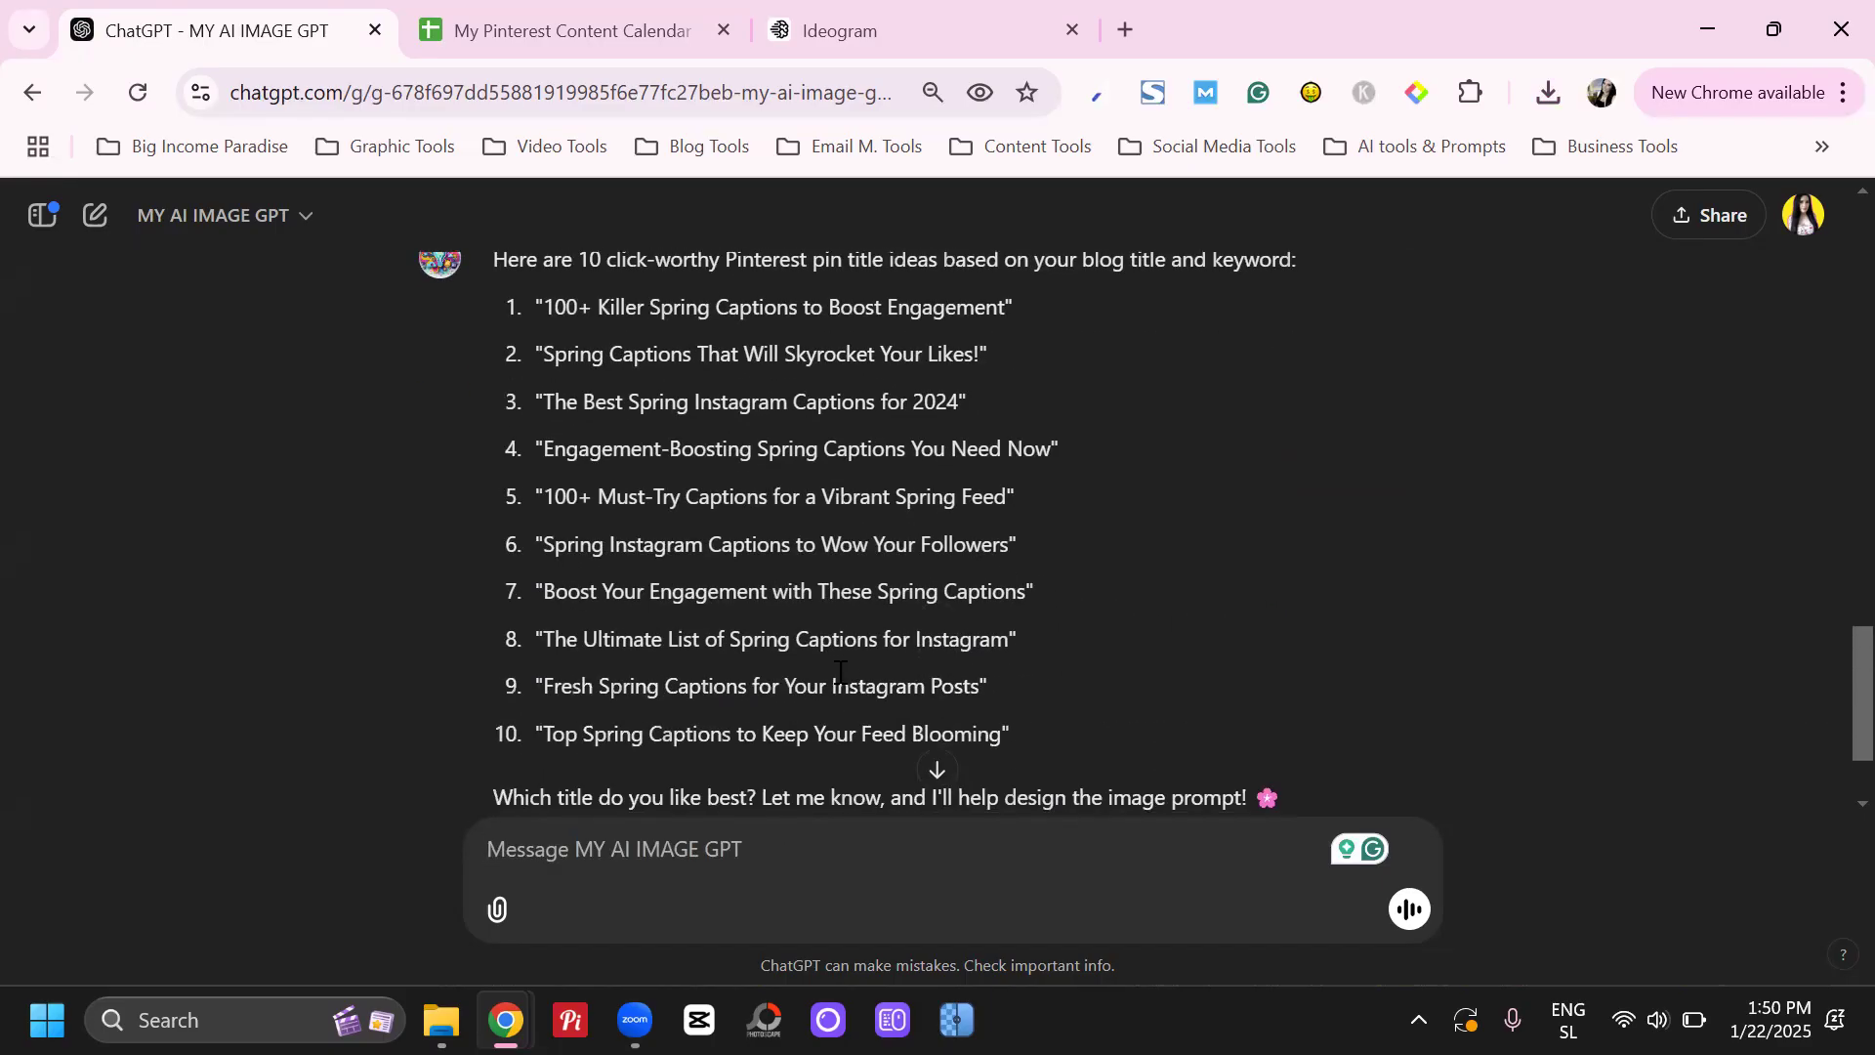
Begin a correction message to the GPT with "I trained you to write the number from my blog title"
click(805, 838)
text(I trained you to wrie)
key(BackSpace)
text(te )
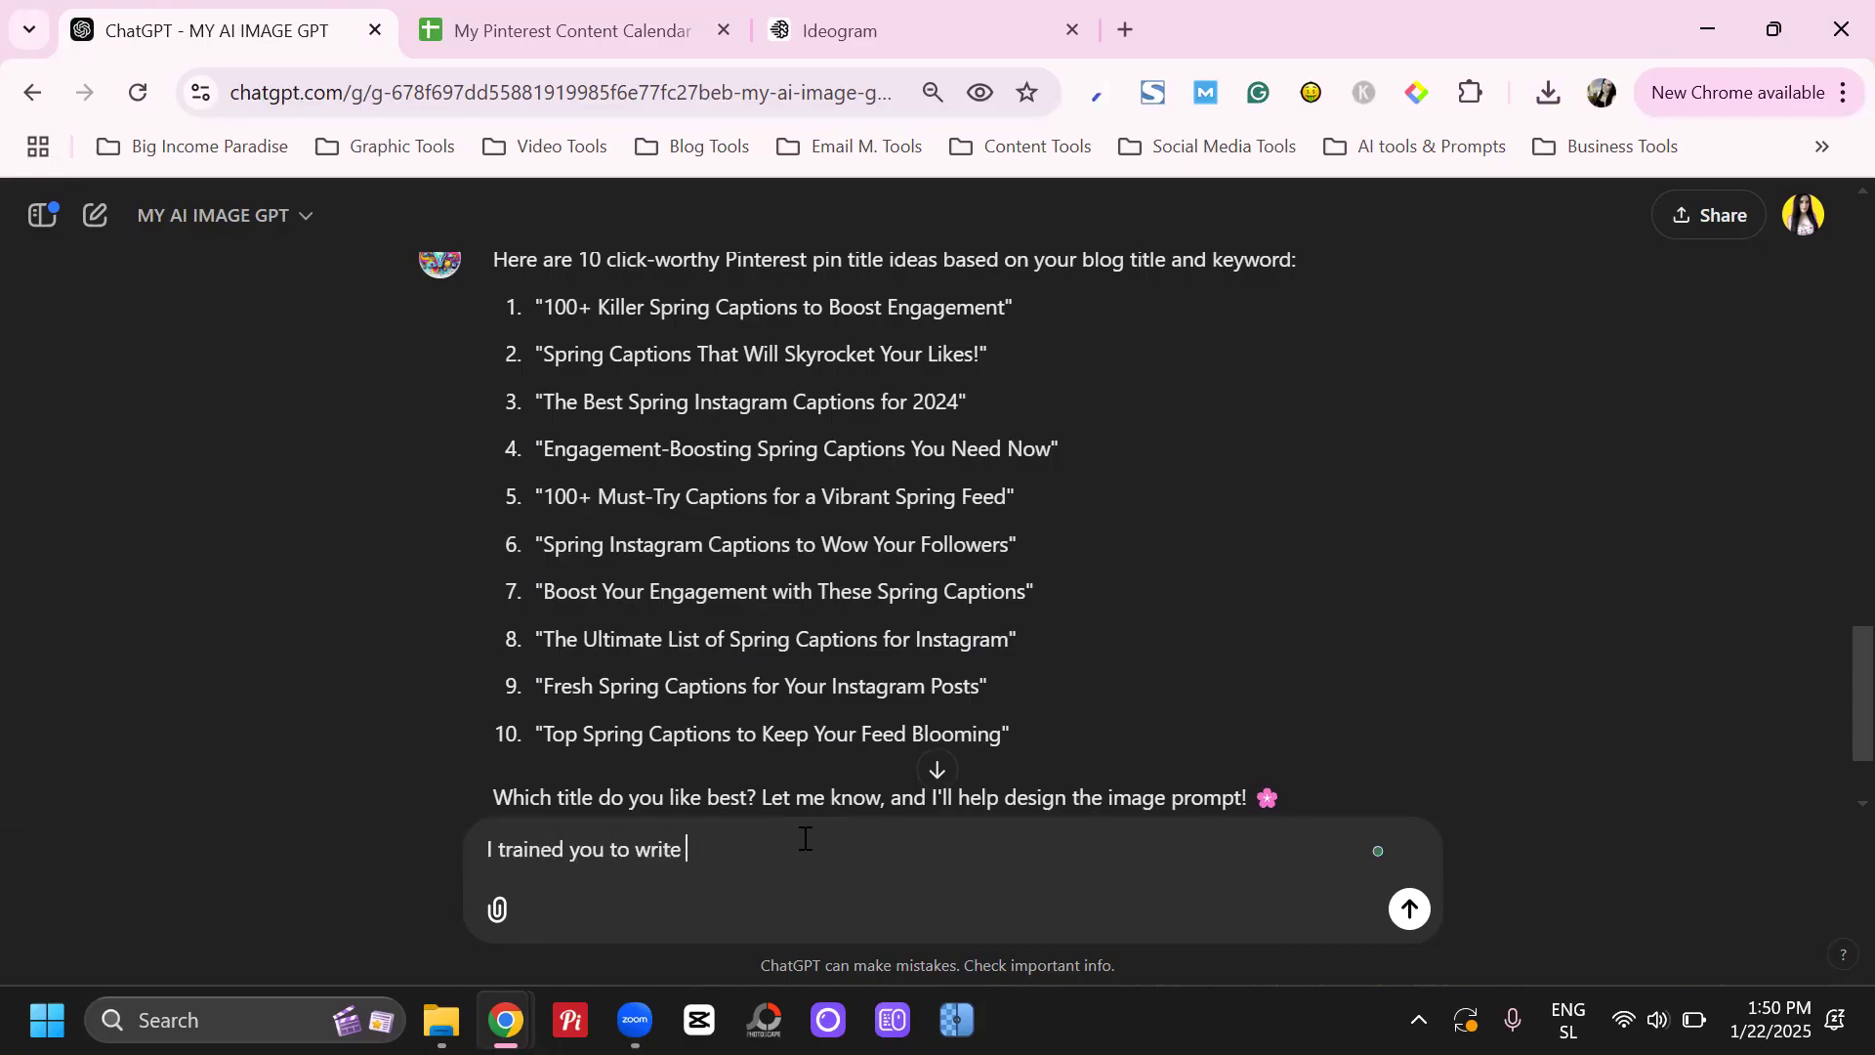
text(the number from my blog title to)
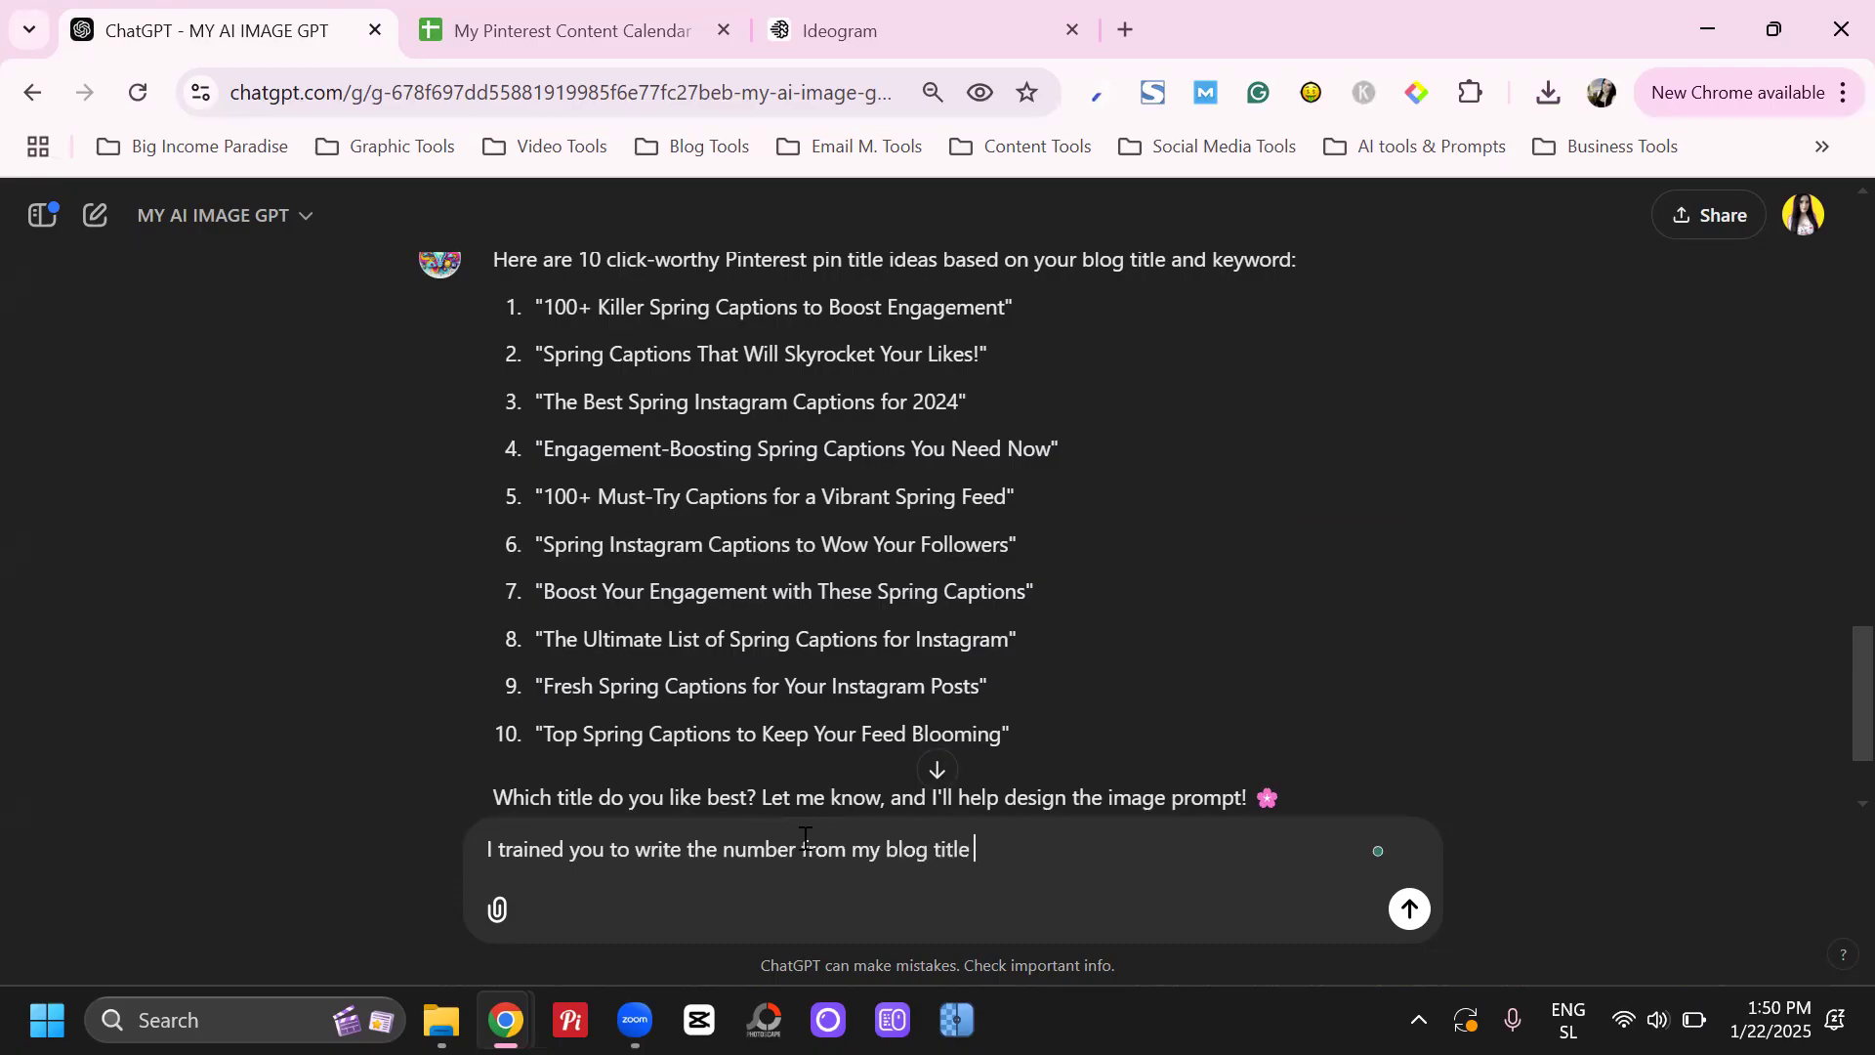
Complete the message's first sentence with "in the first section of my Pinterest title", correcting the spelling of "Pinterest"
key(BackSpace)
key(BackSpace)
text(in the first se)
text(cr)
key(BackSpace)
text(tion of my )
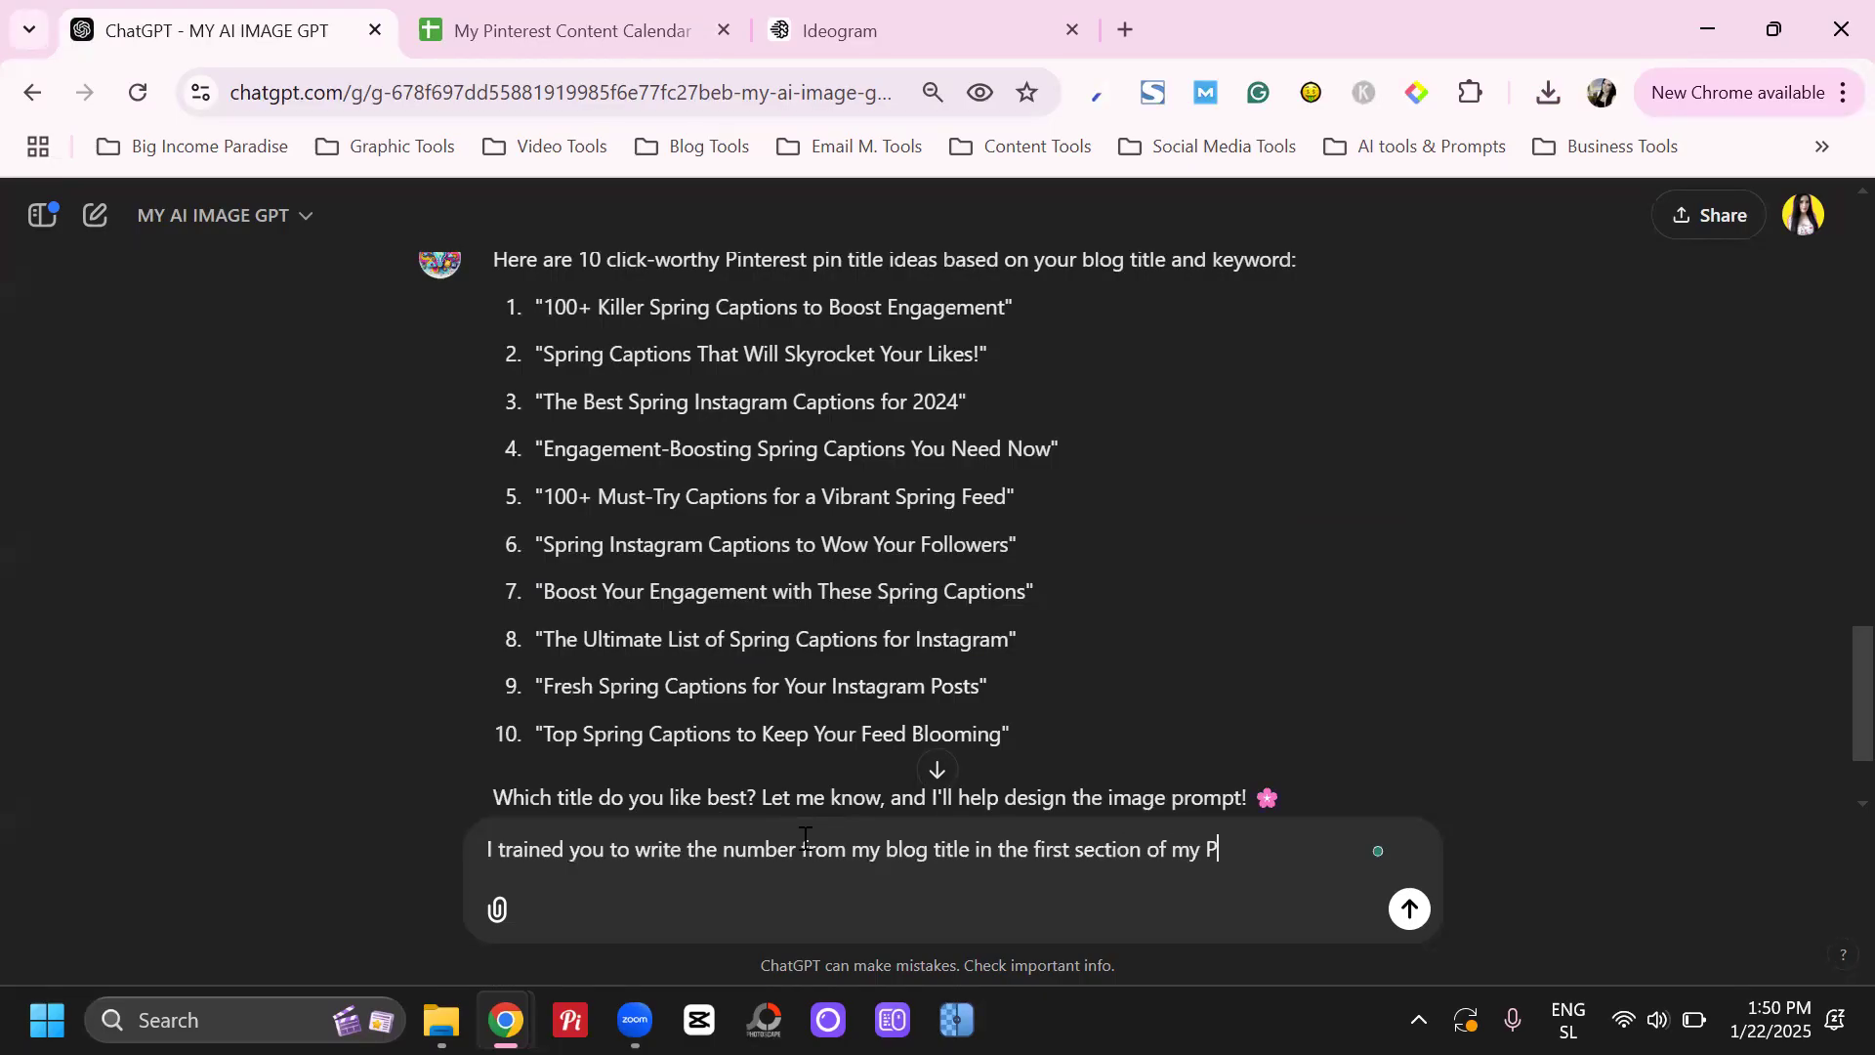
text(pinterest title)
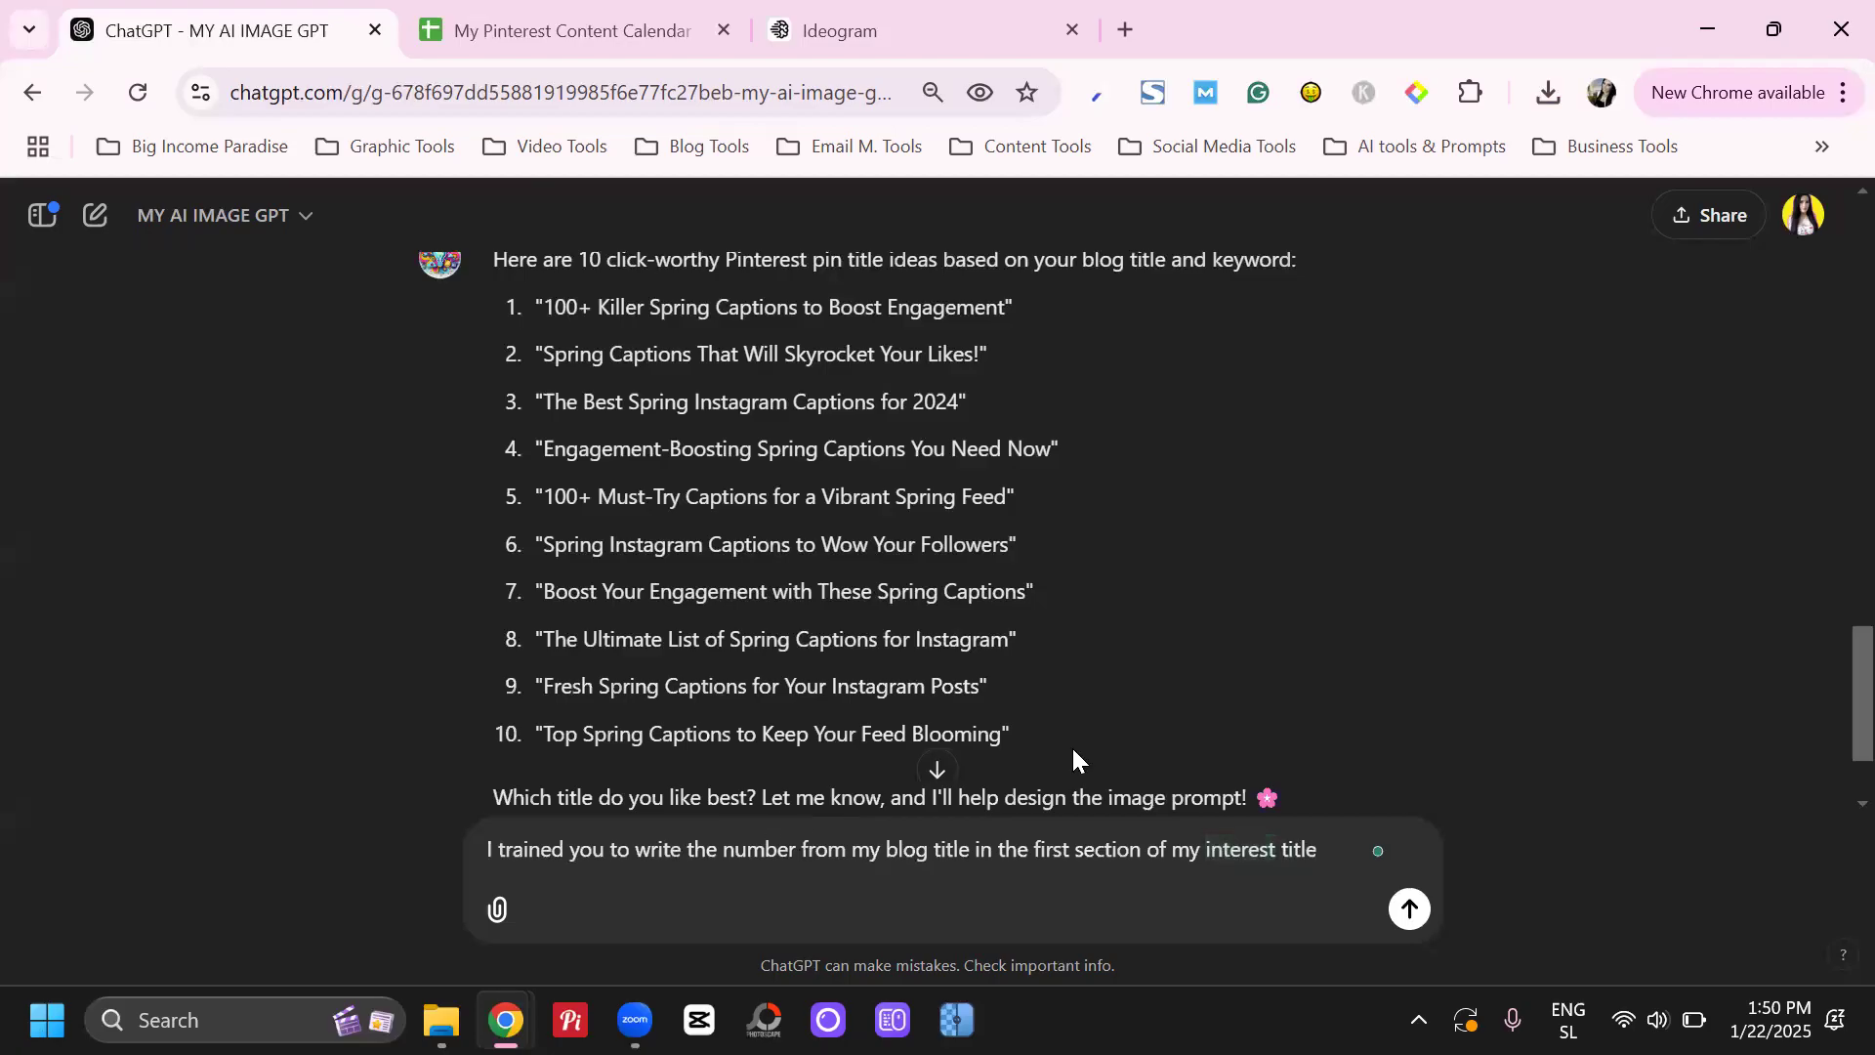
click(1208, 845)
text(P)
click(1231, 840)
key(Right)
key(Right)
key(Right)
key(Right)
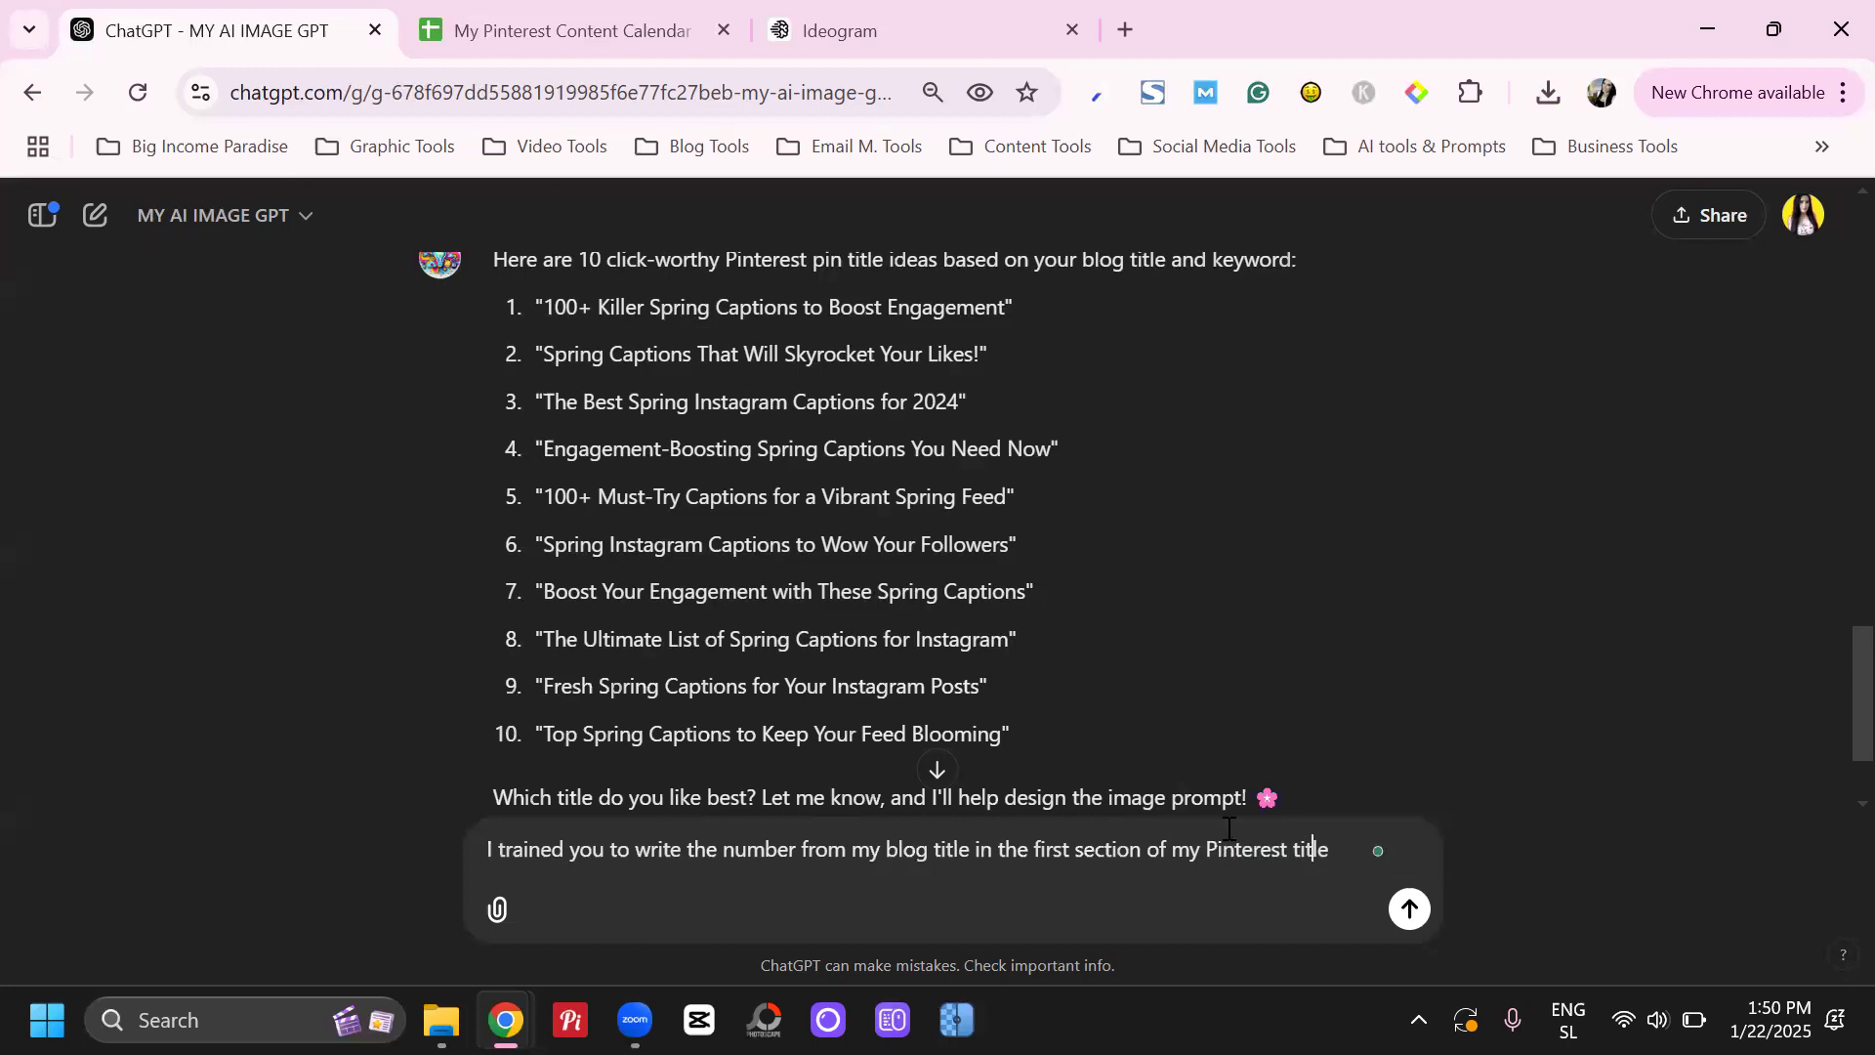
Add a separate paragraph "Also, if I mention the keyword, you have to use it exactly as I wrote it" and send the message
key(shift+Return)
key(shift+Return)
text(Also, if I ment)
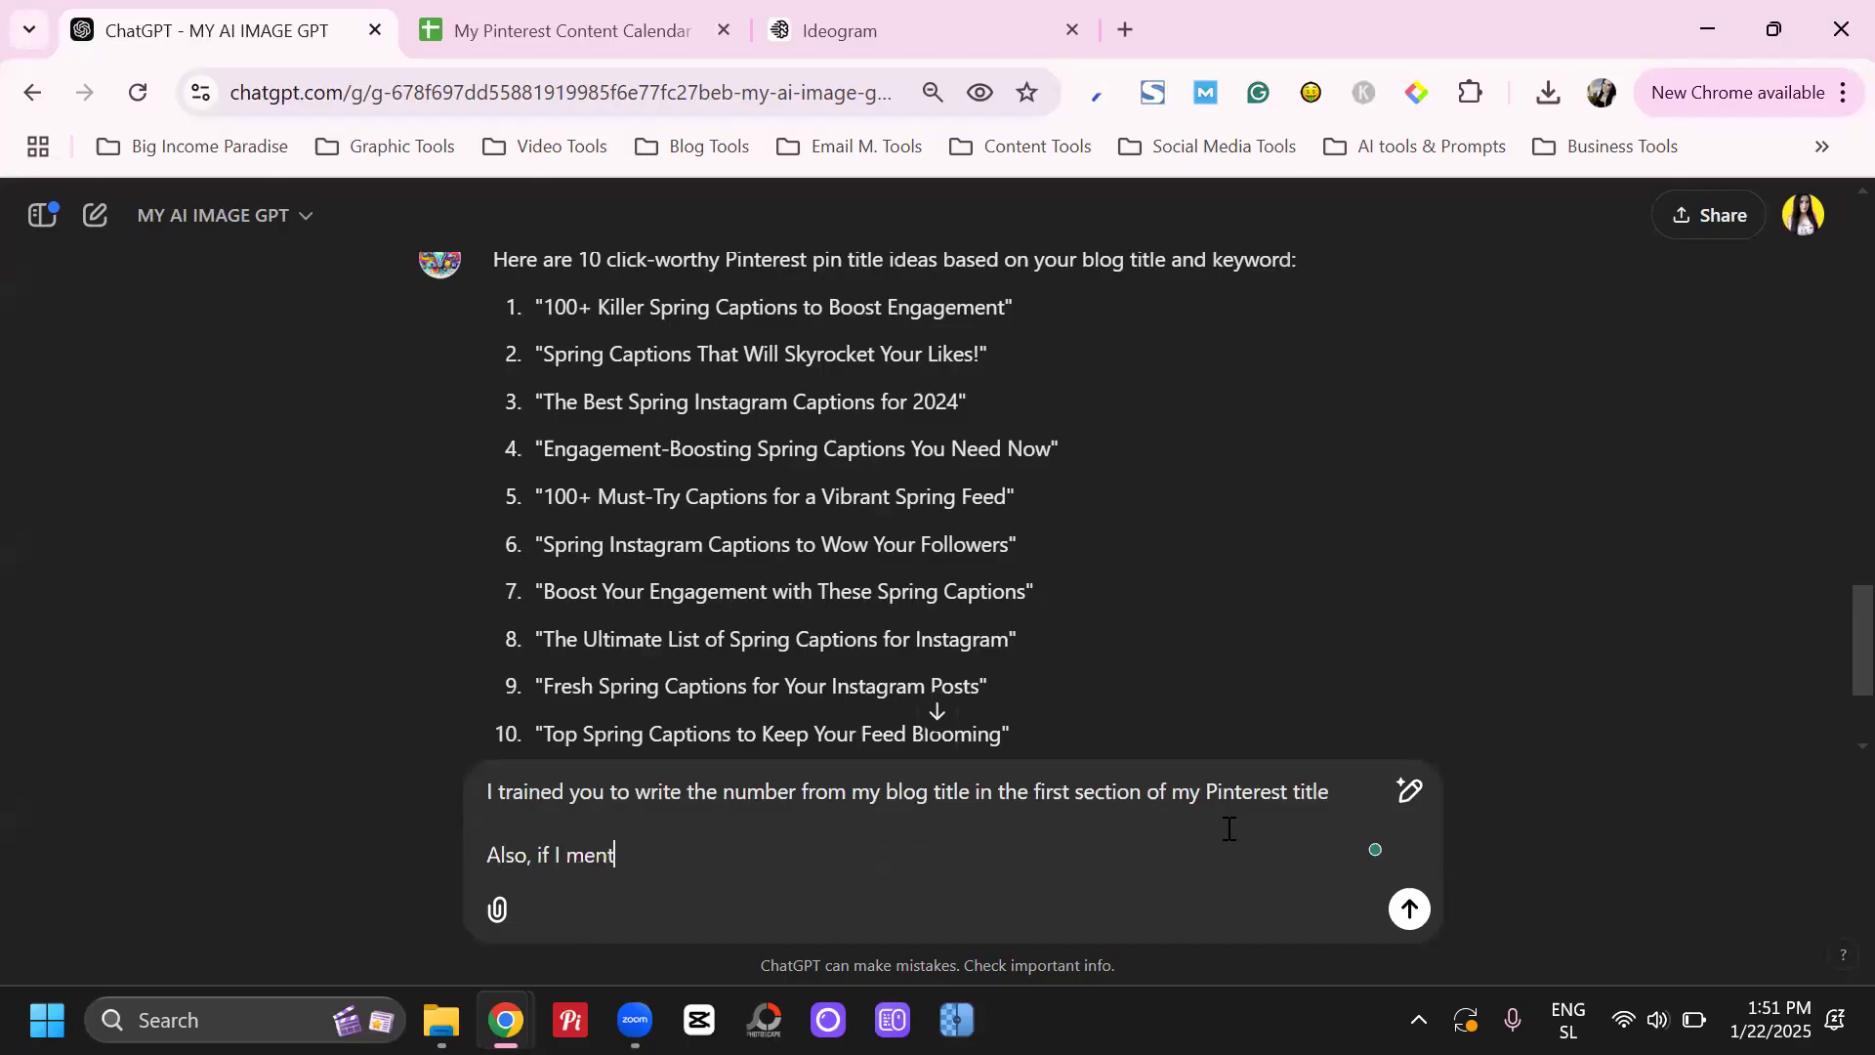
text(ion the keywords, you )
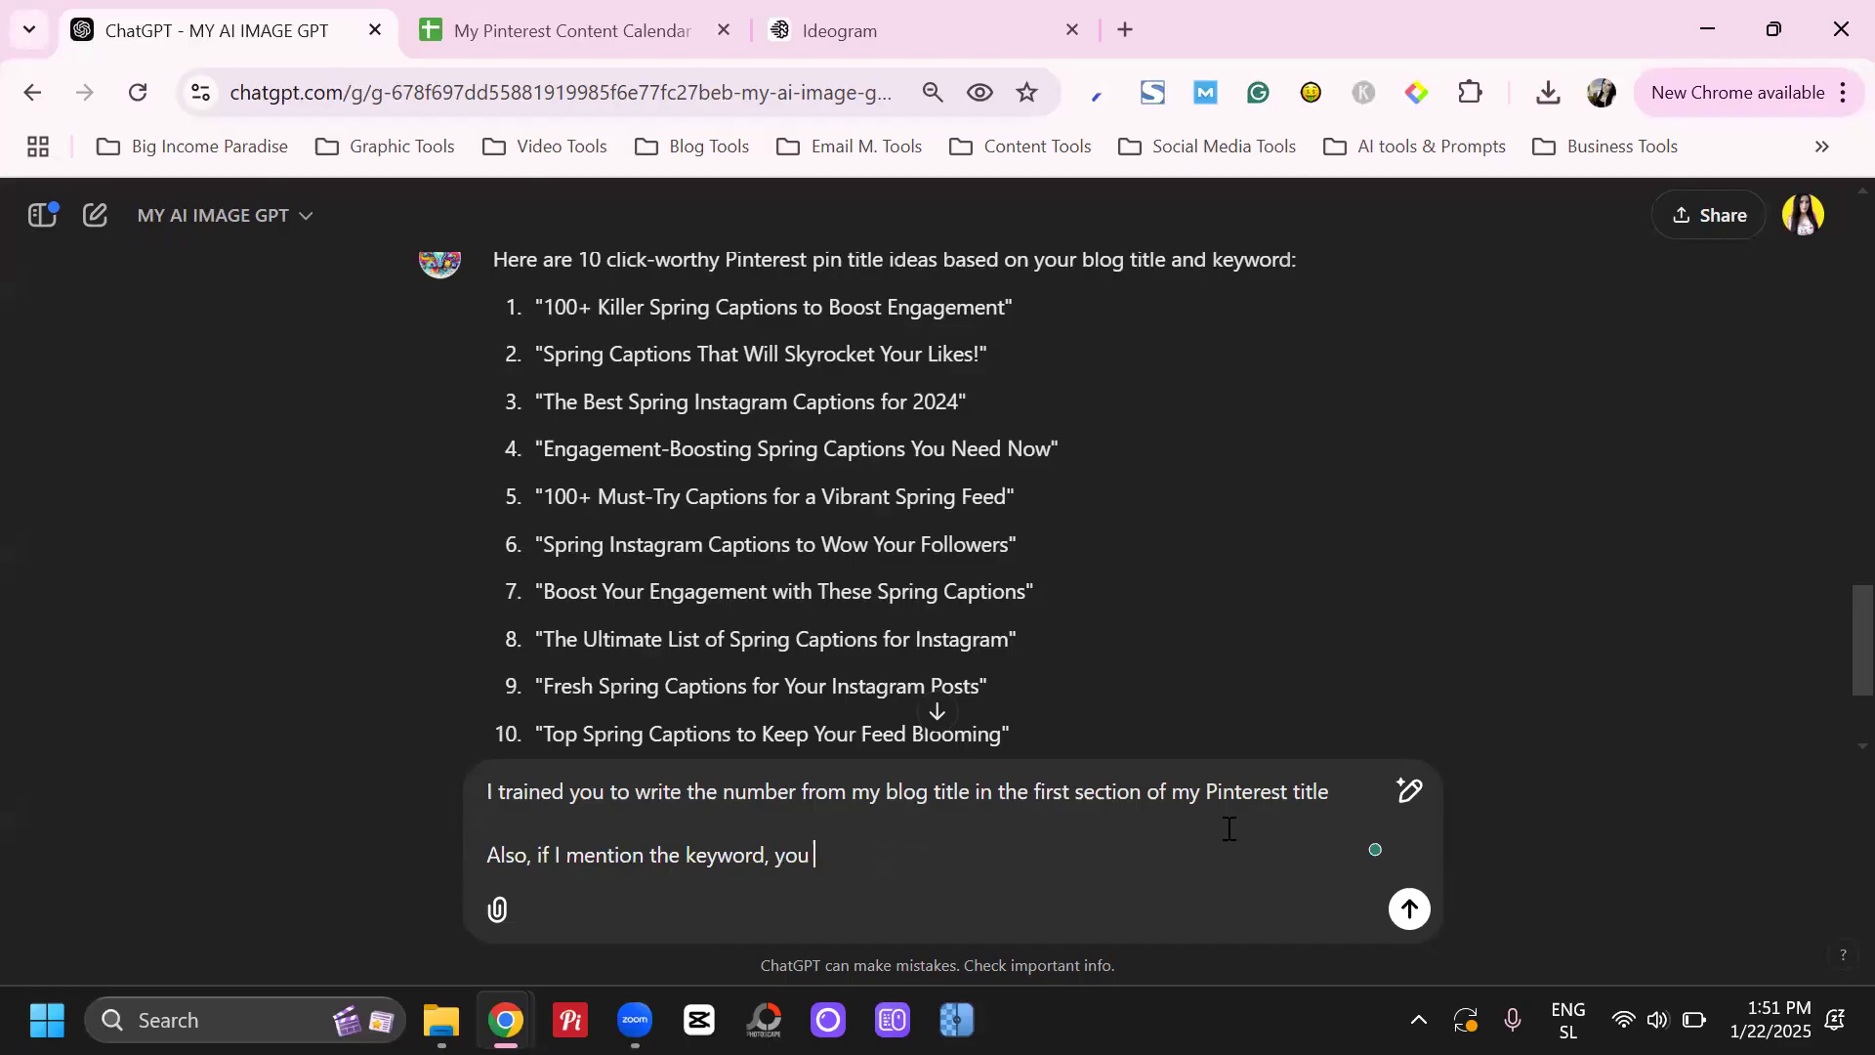
text(have tto)
key(BackSpace)
key(BackSpace)
text(to use it exactly as I wrote it)
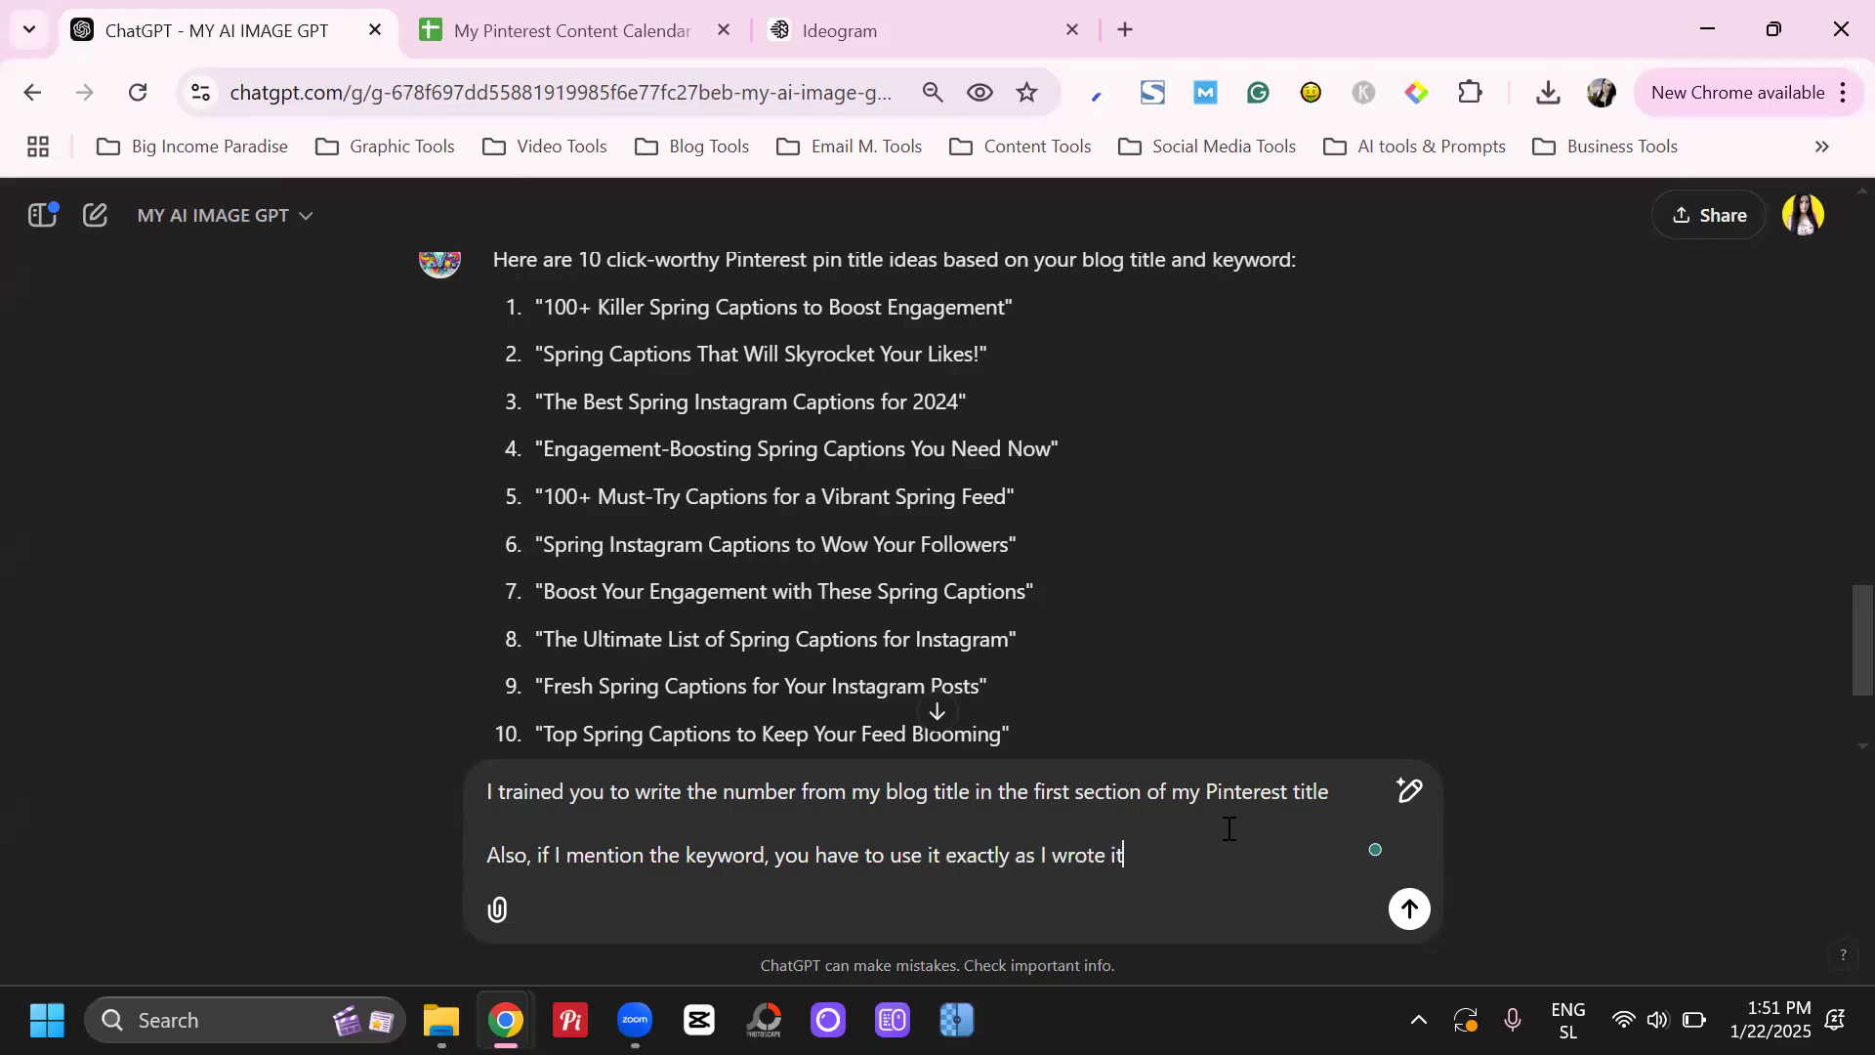
key(Return)
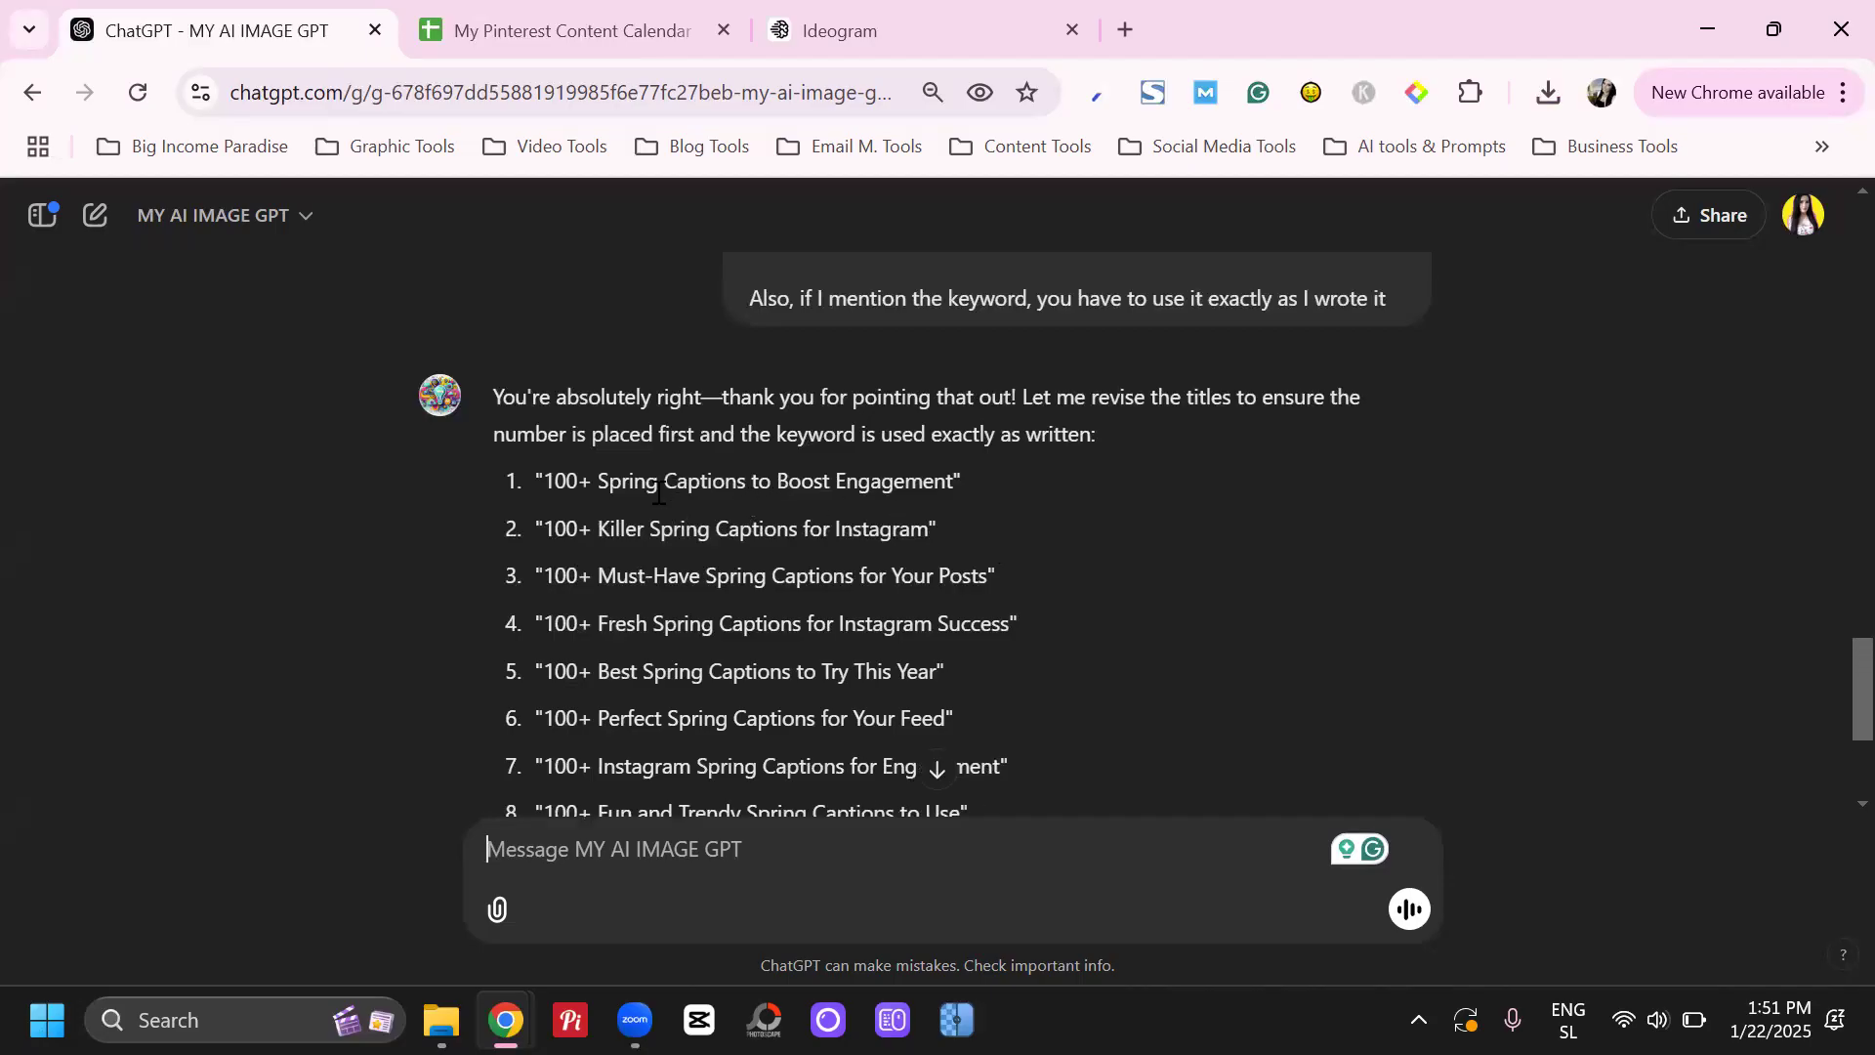
Choose the first revised title, "100+ Spring Captions to Boost Engagement", by replying "i like number 1"
drag(544, 480, 955, 480)
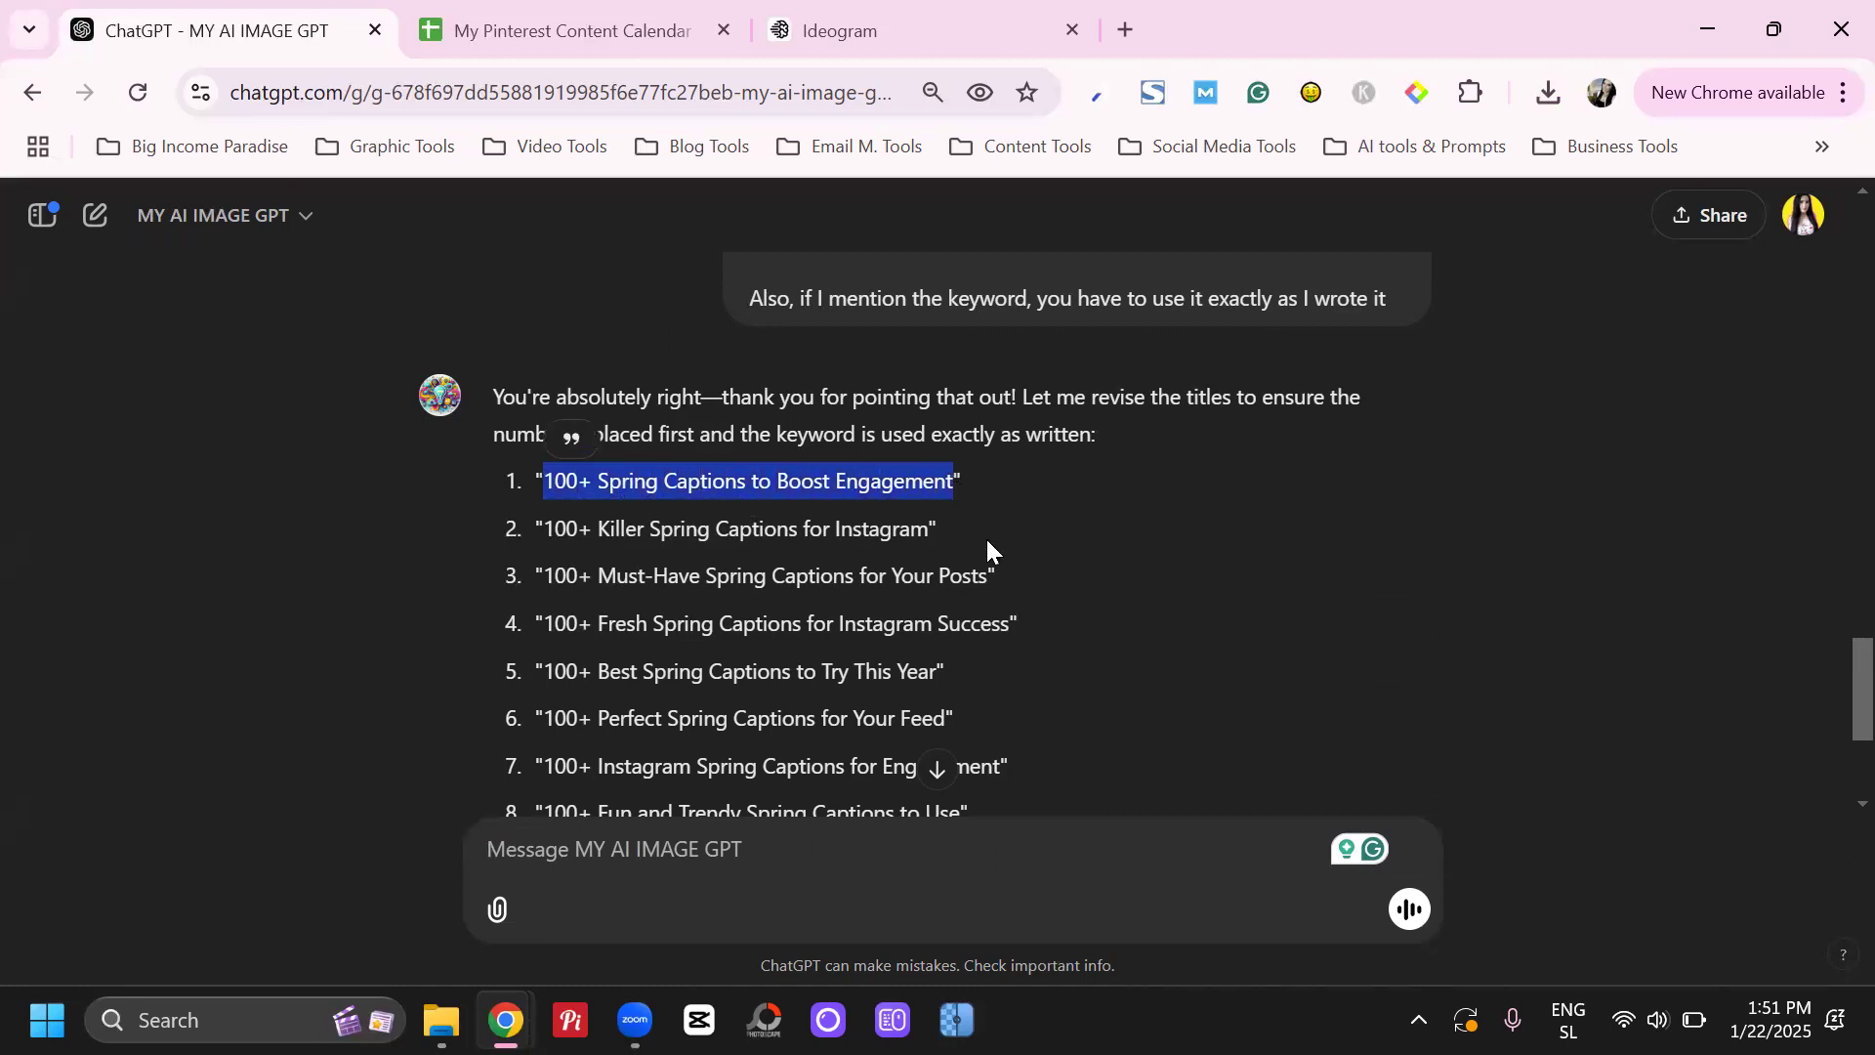
click(862, 849)
text(i)
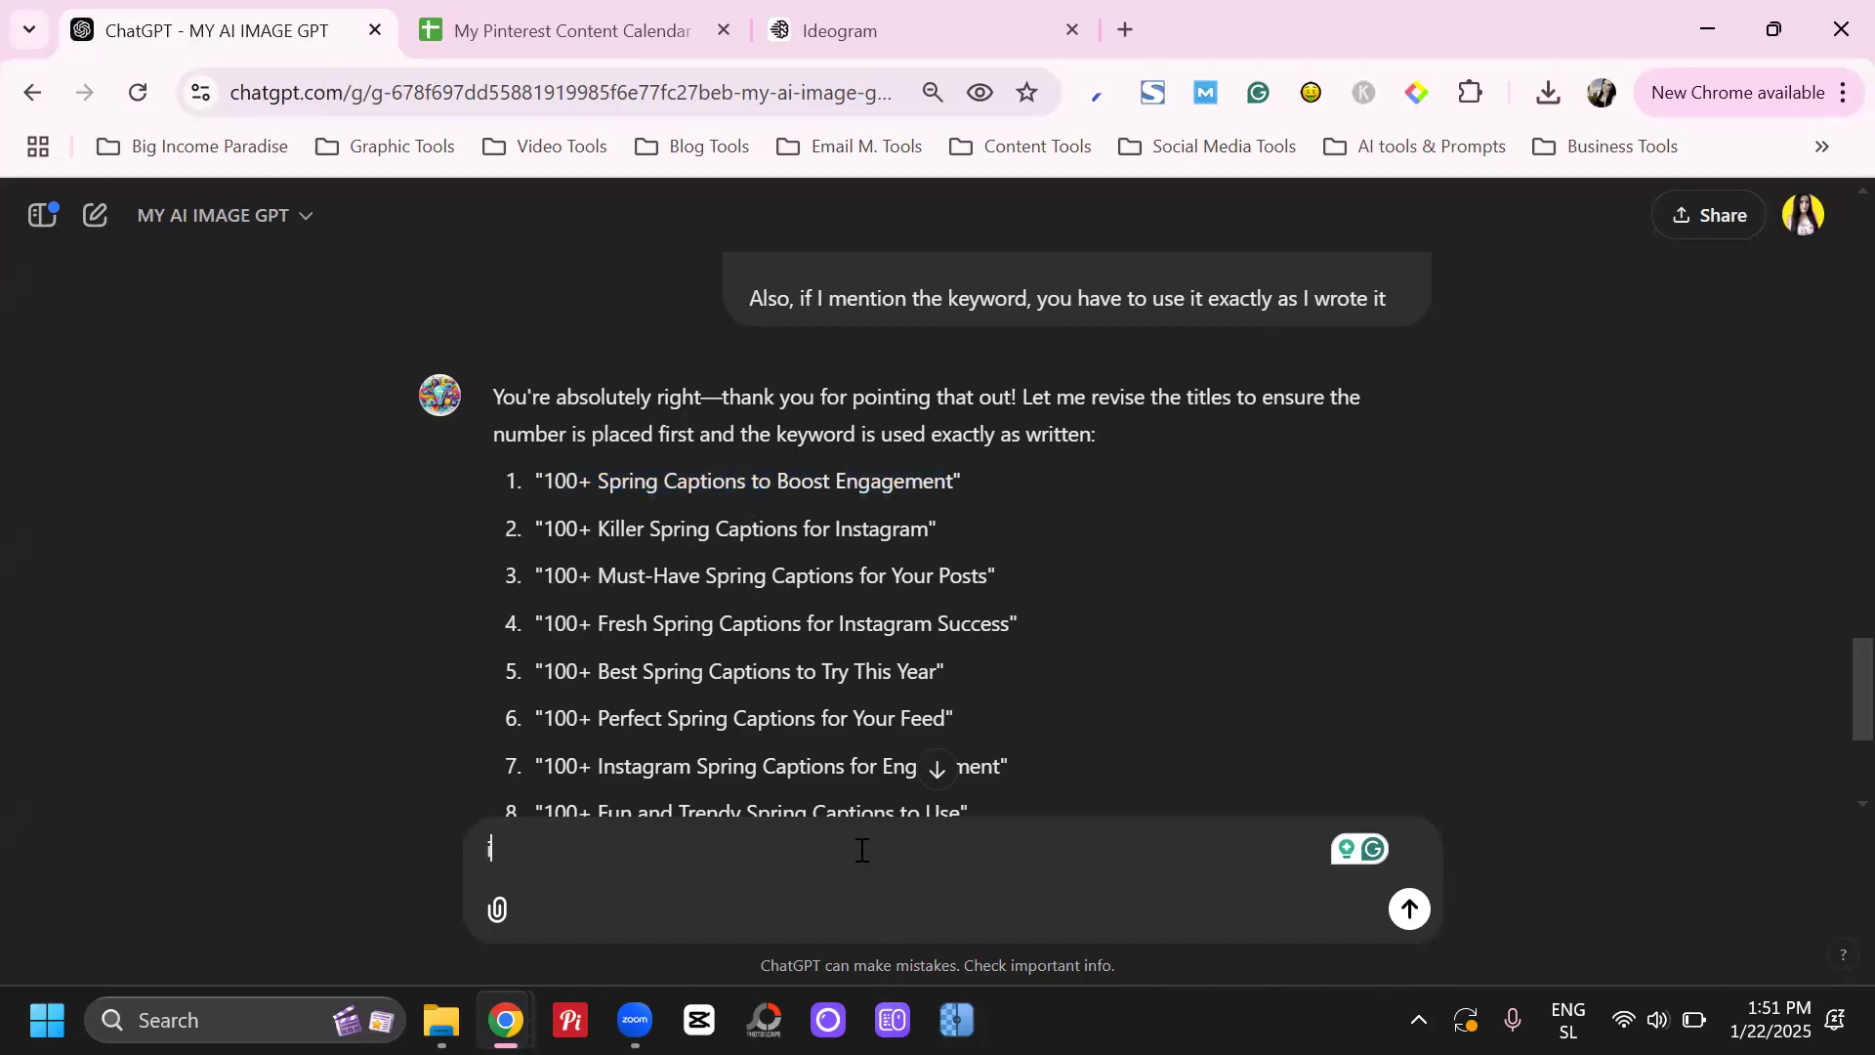
text( like number)
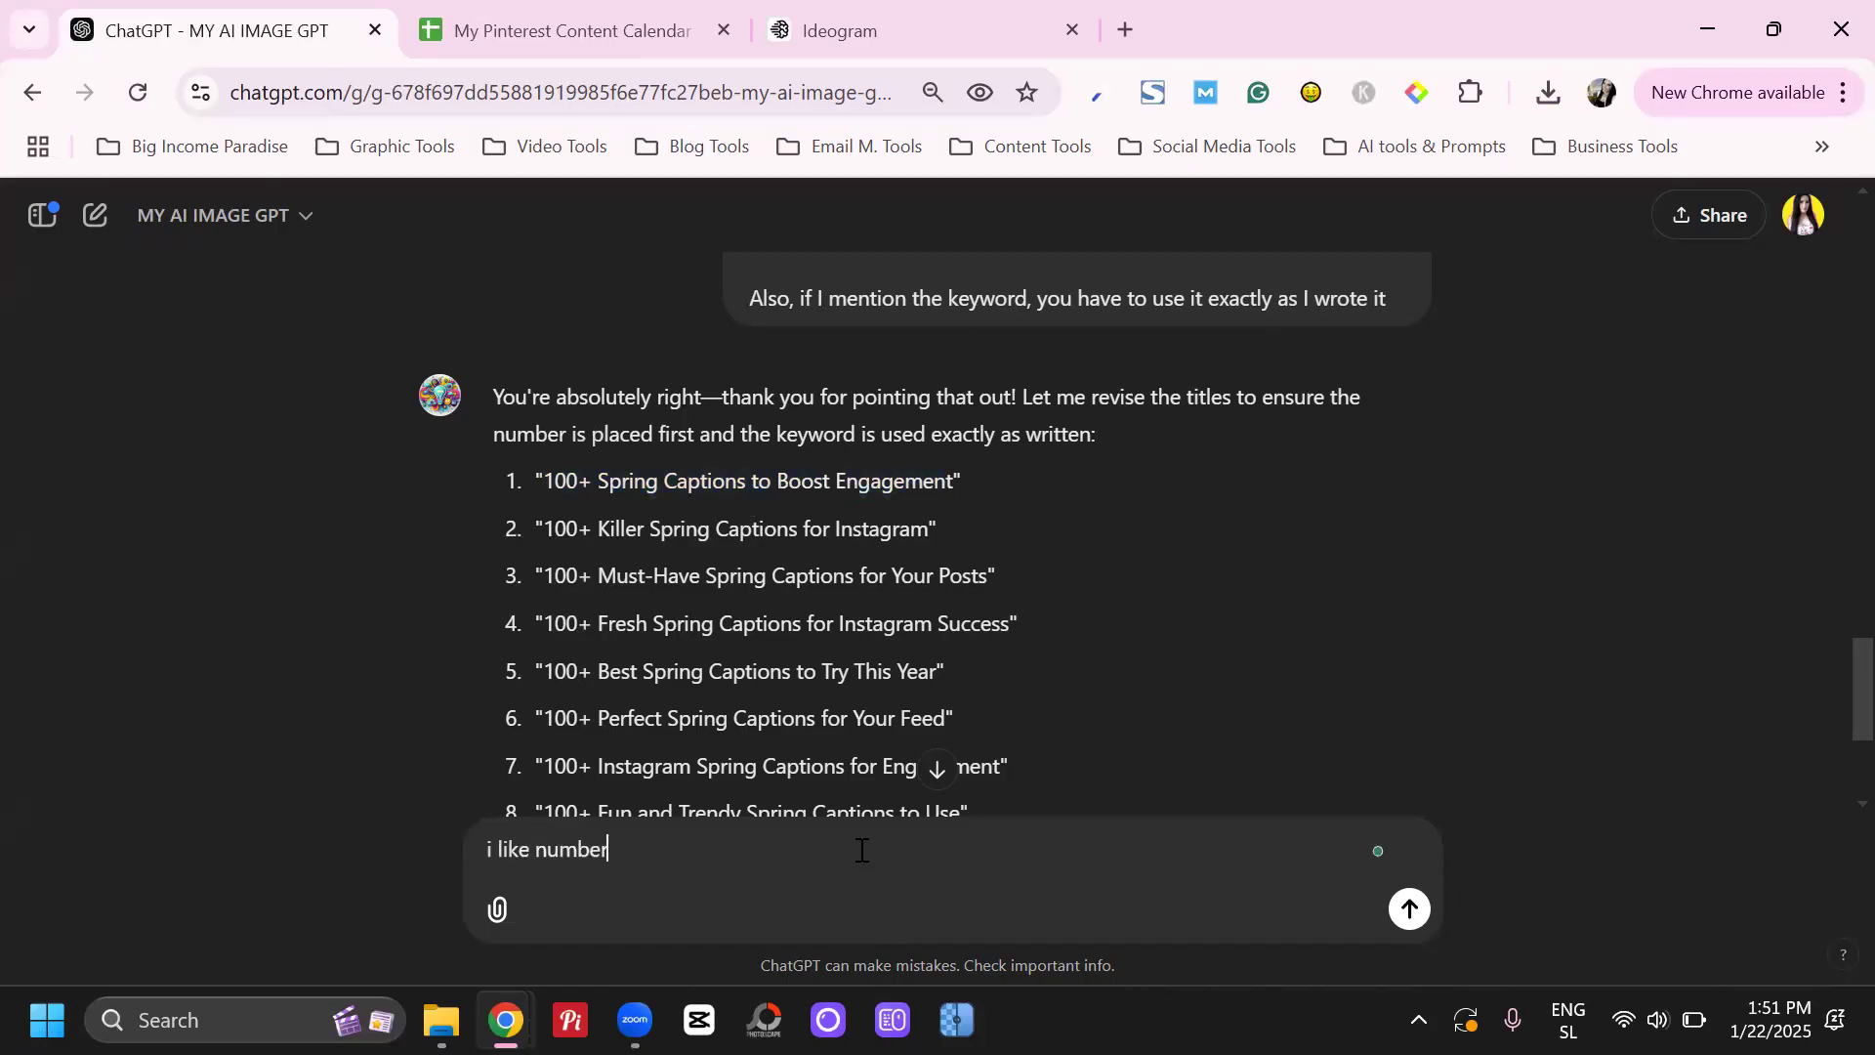
text(1)
key(Return)
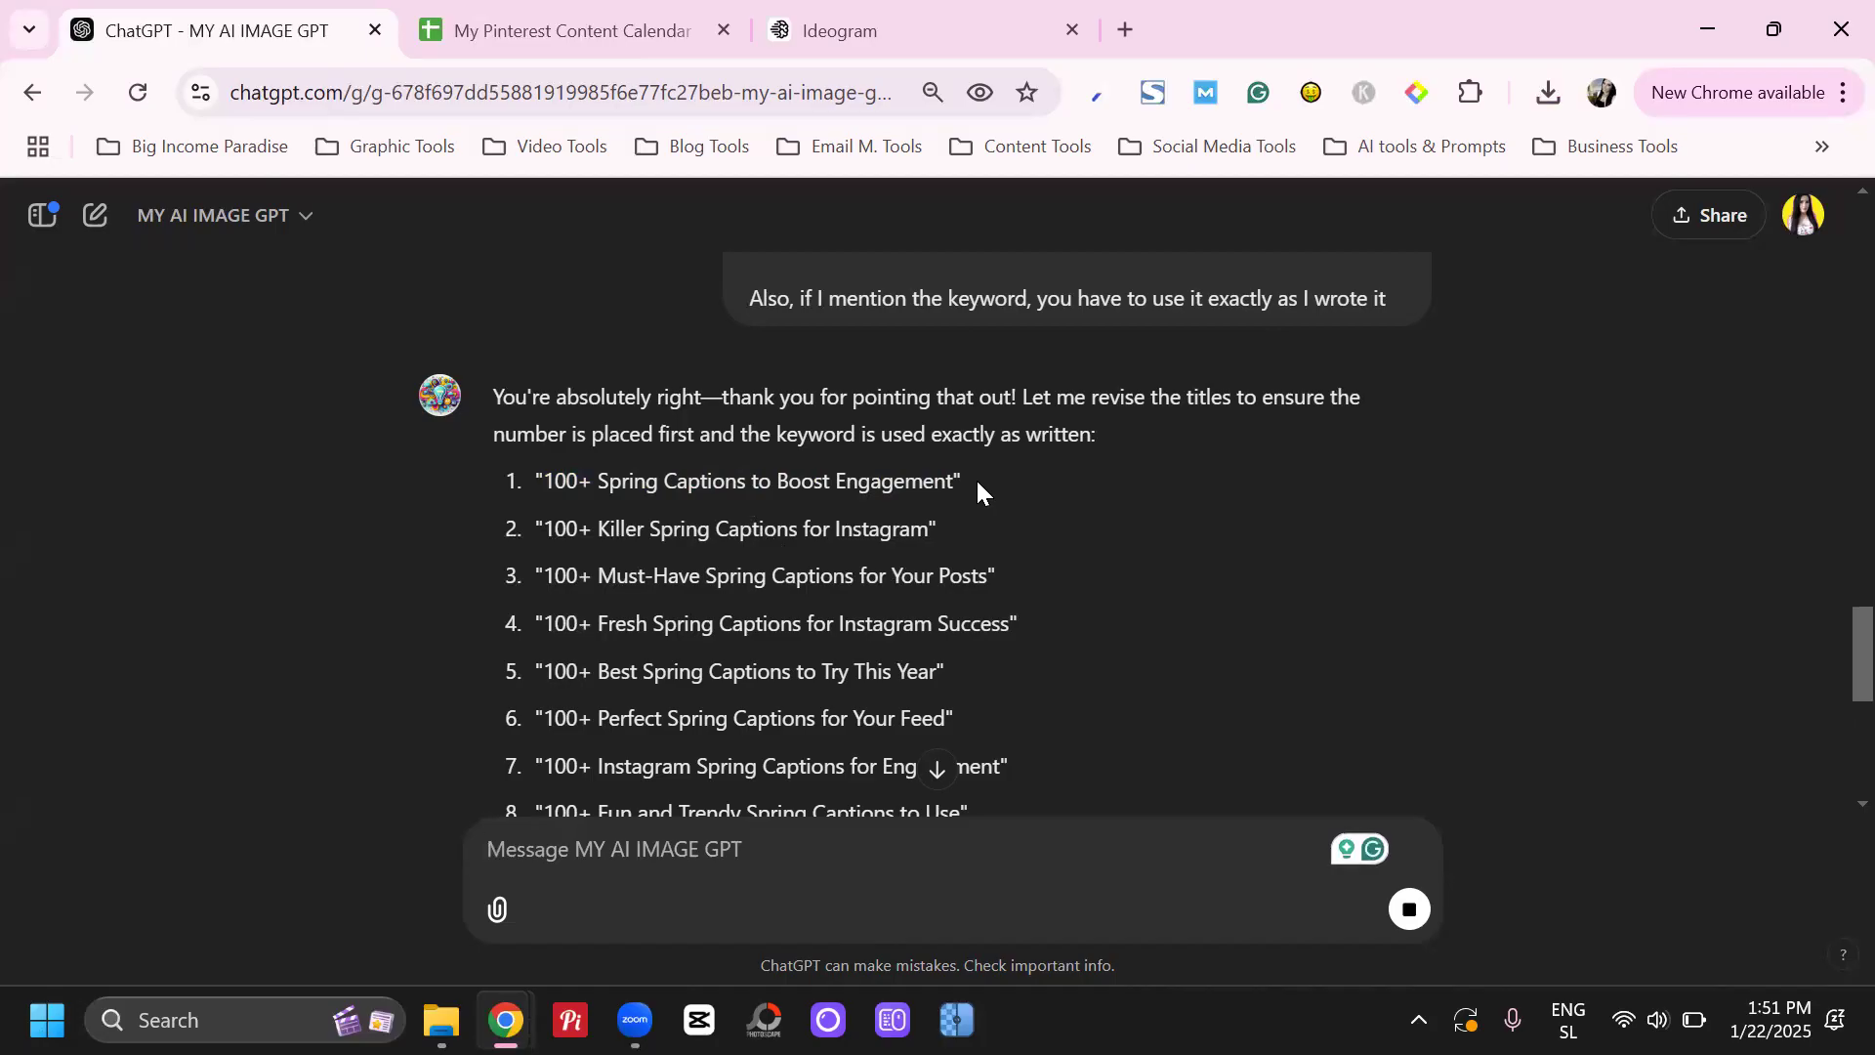
Look at the Ideogram image and the content calendar, and return to ChatGPT to read its image design questions
scroll(963, 472, down, 4)
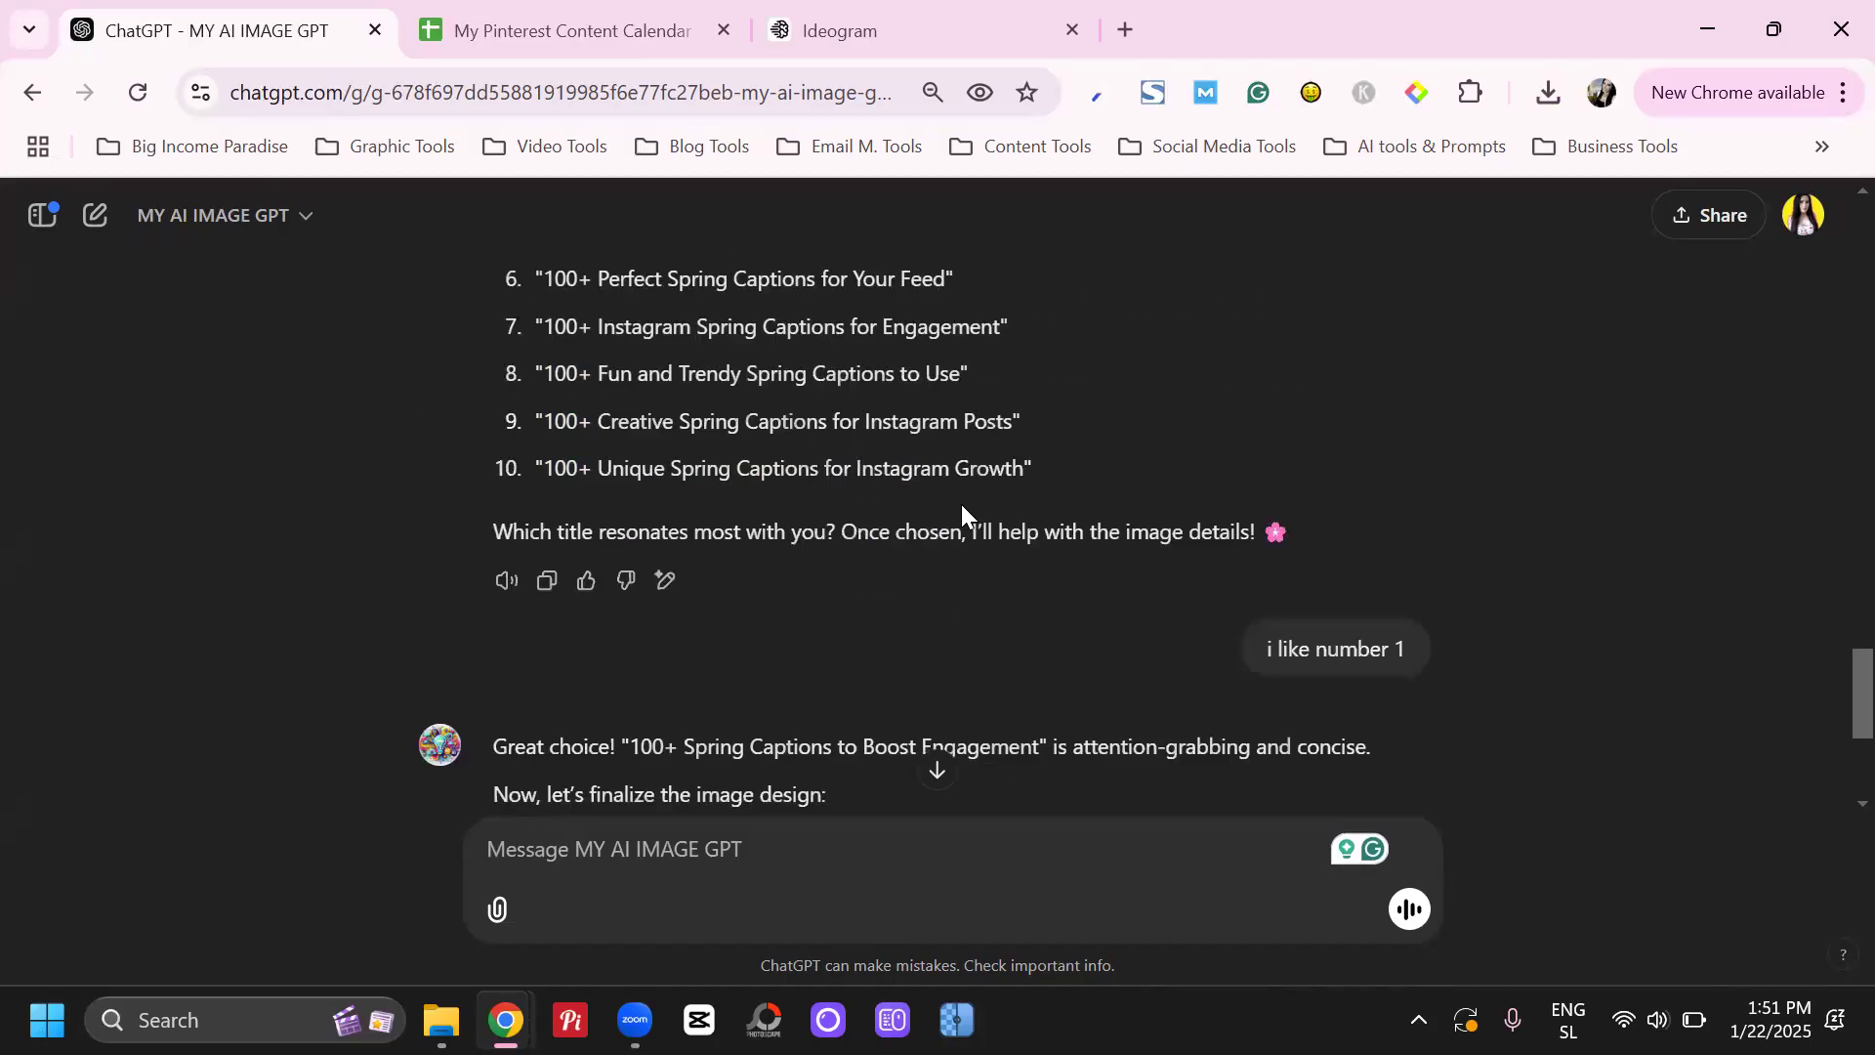
click(863, 44)
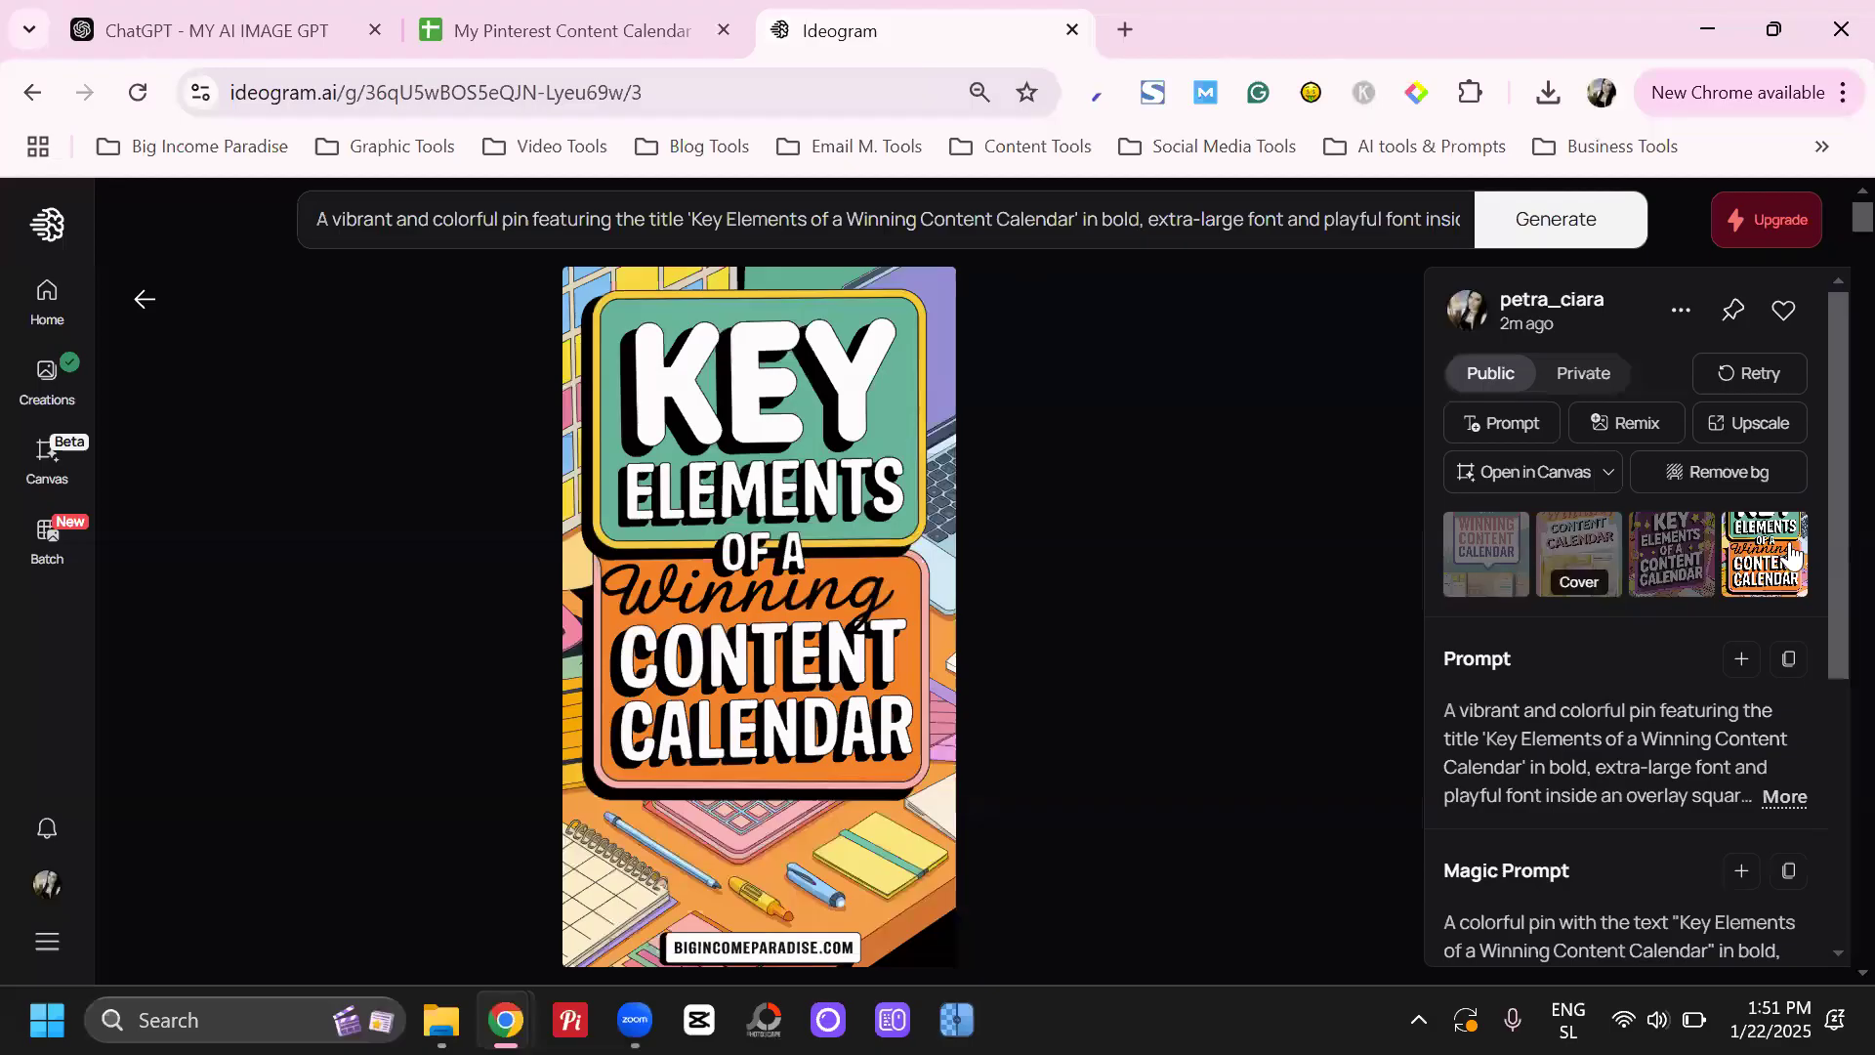
click(545, 18)
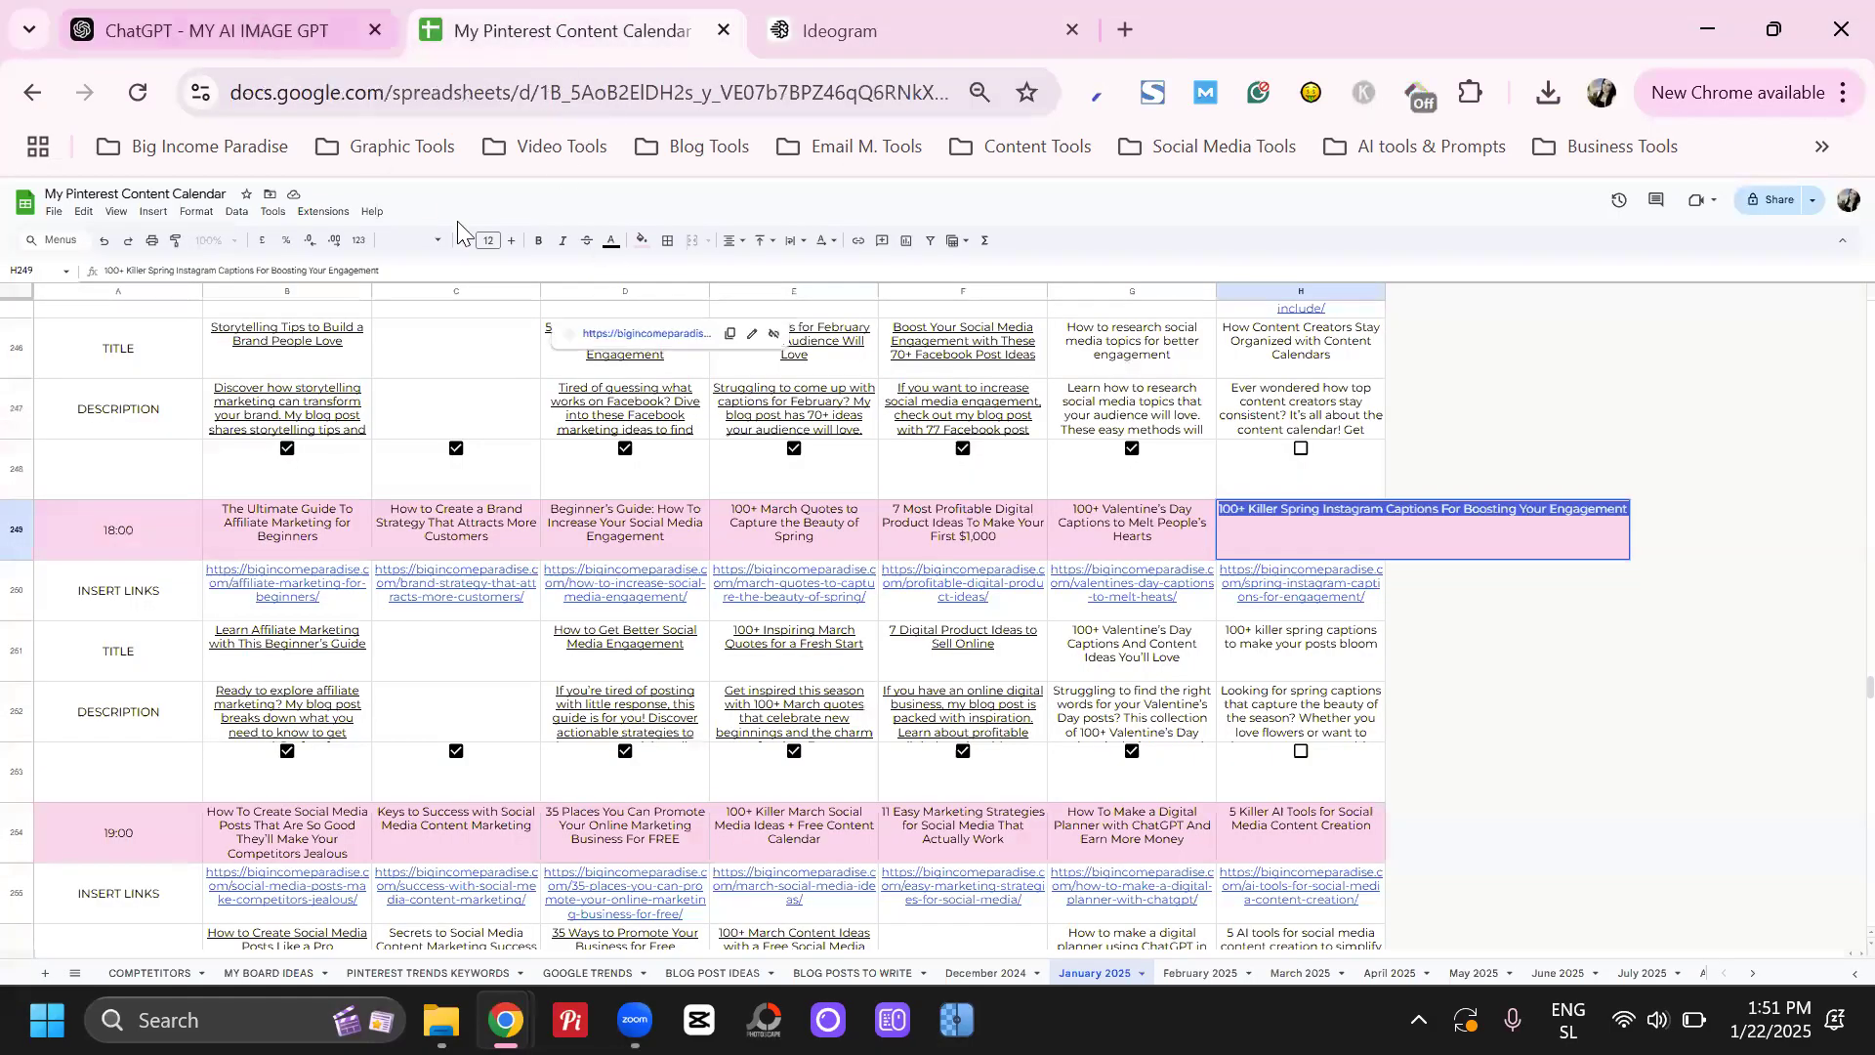
click(283, 35)
scroll(982, 619, down, 1)
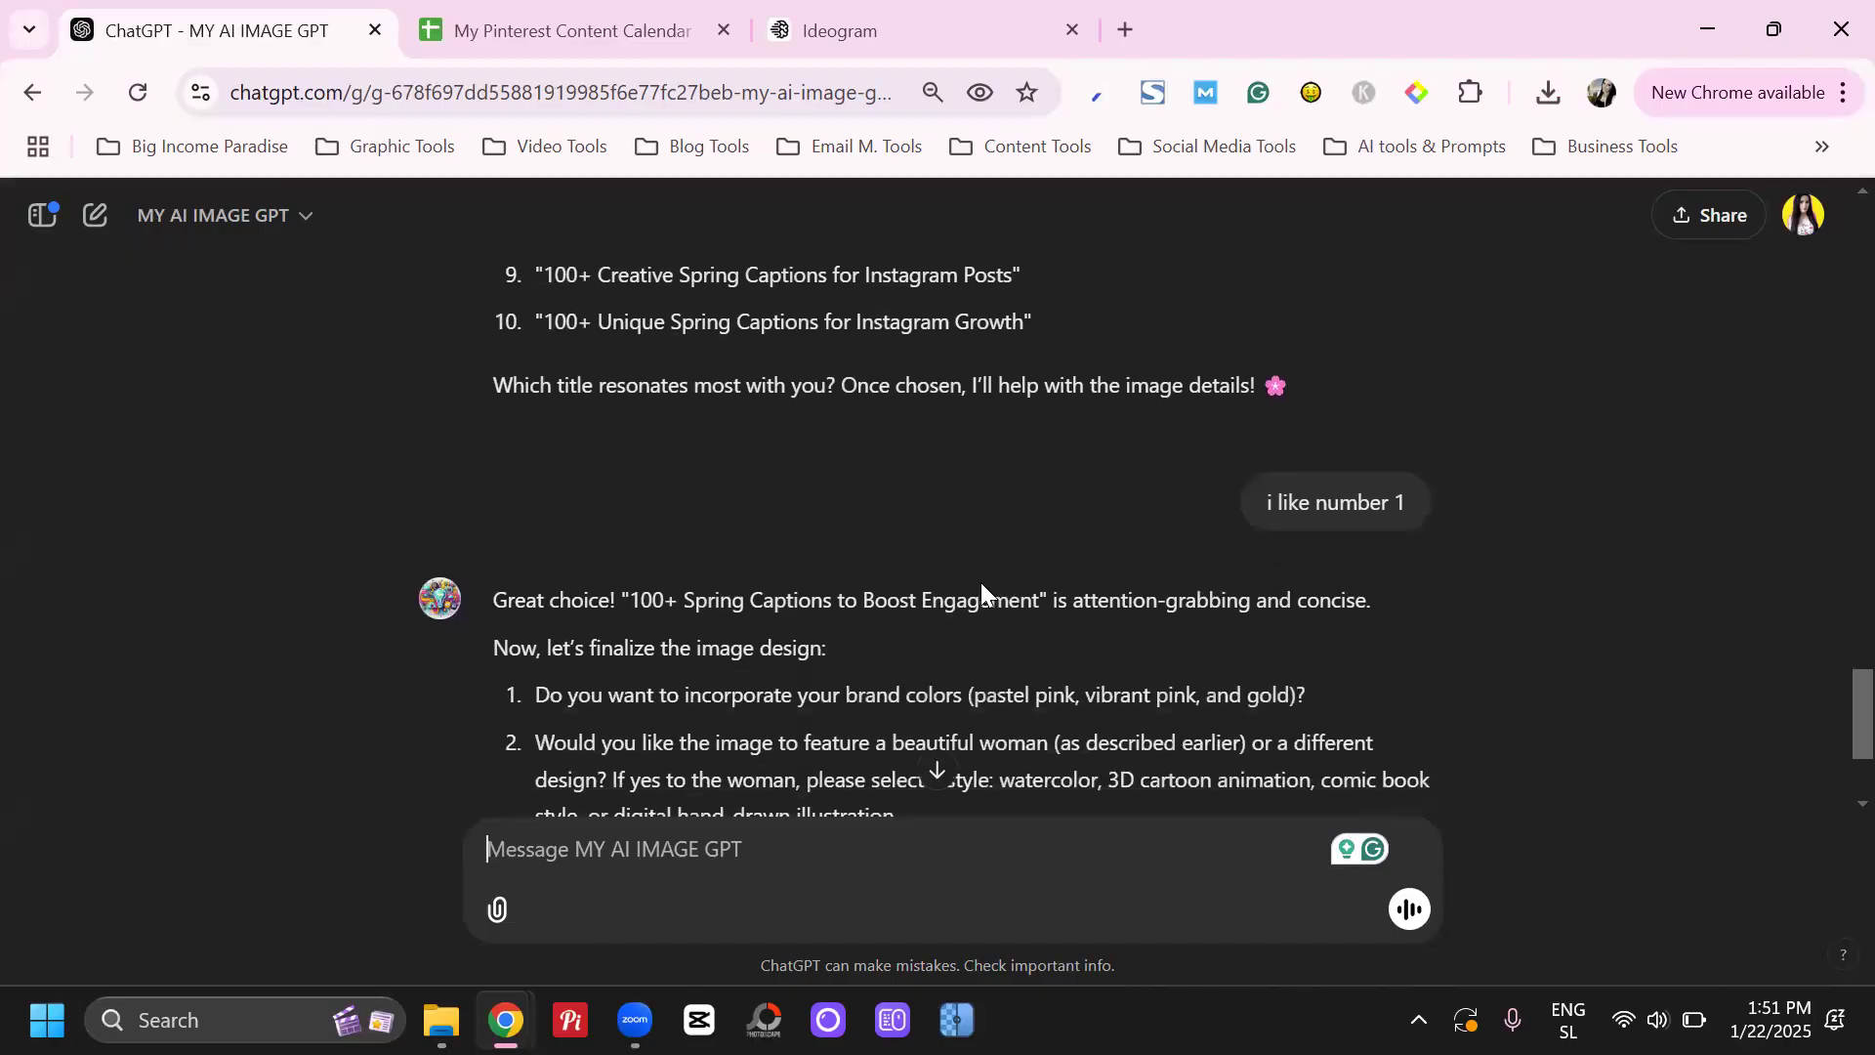
scroll(980, 582, down, 1)
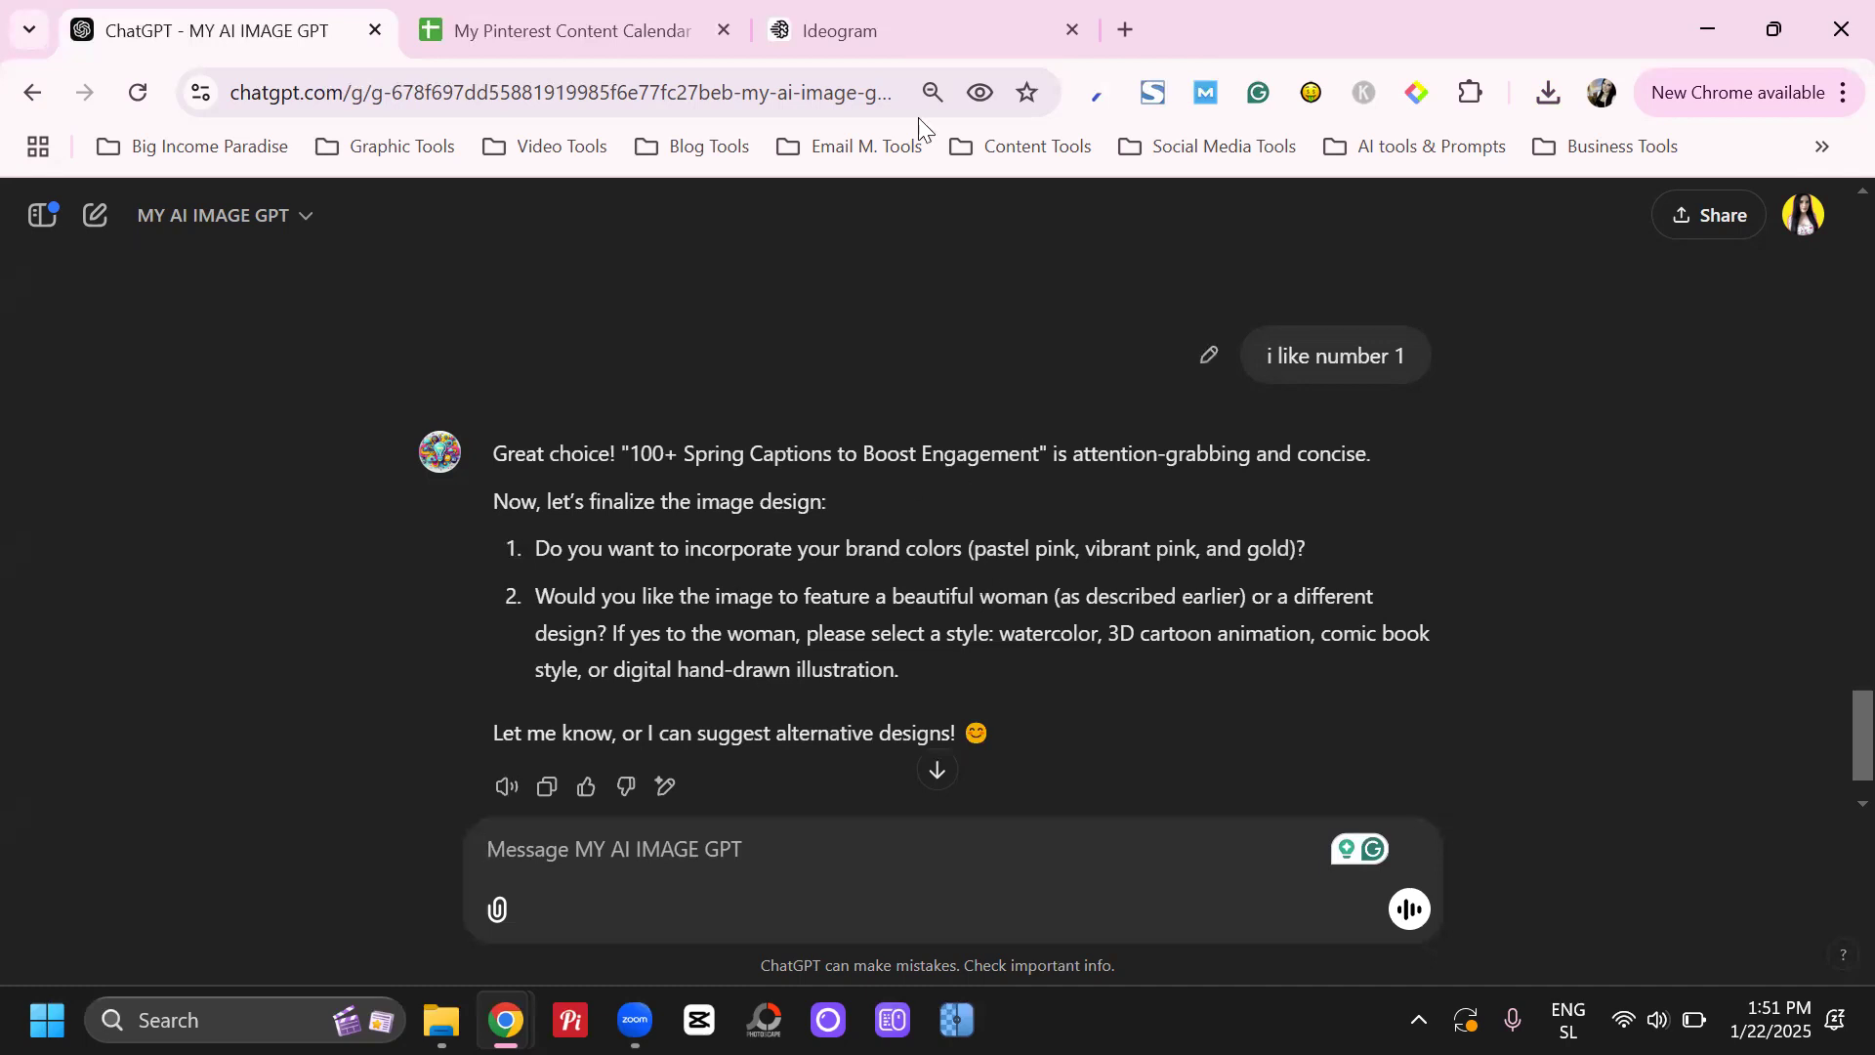
Check the current Ideogram image, return to ChatGPT and draft the answer "1. yes" to using the brand colors, starting a second numbered line
click(898, 30)
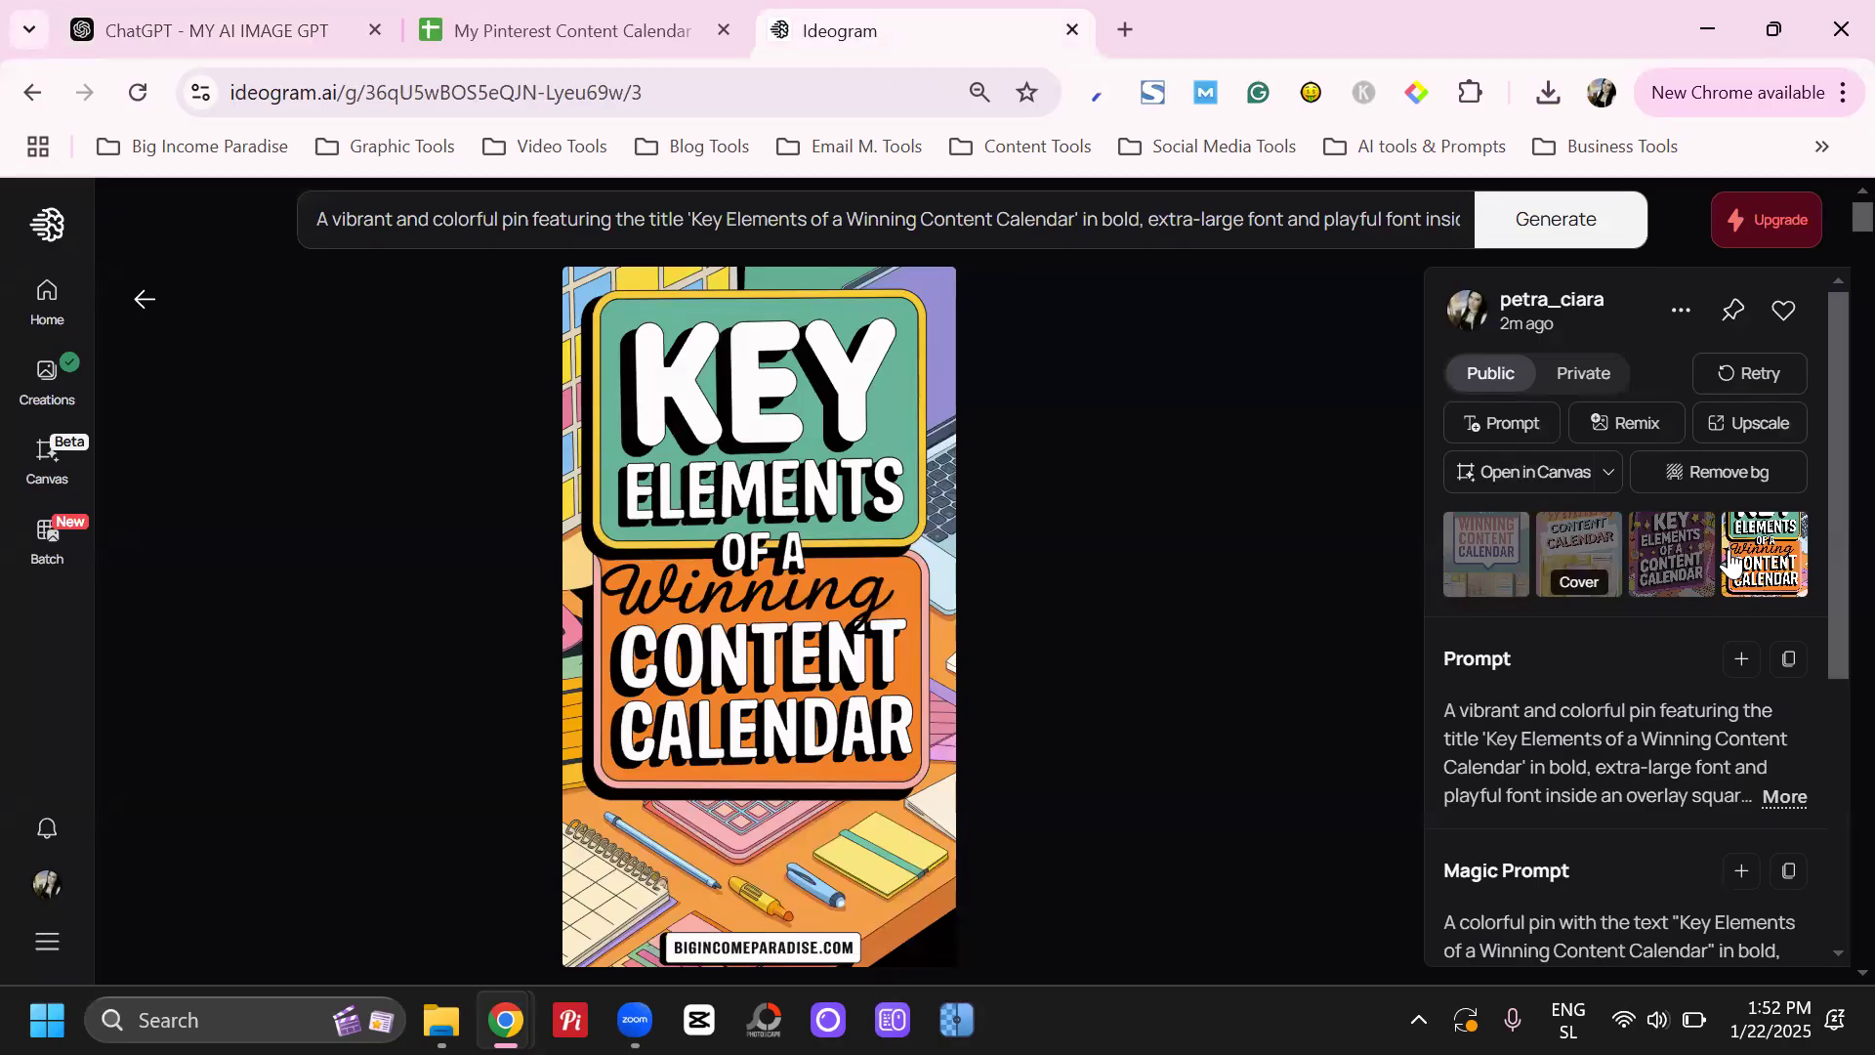
click(235, 18)
scroll(546, 547, down, 1)
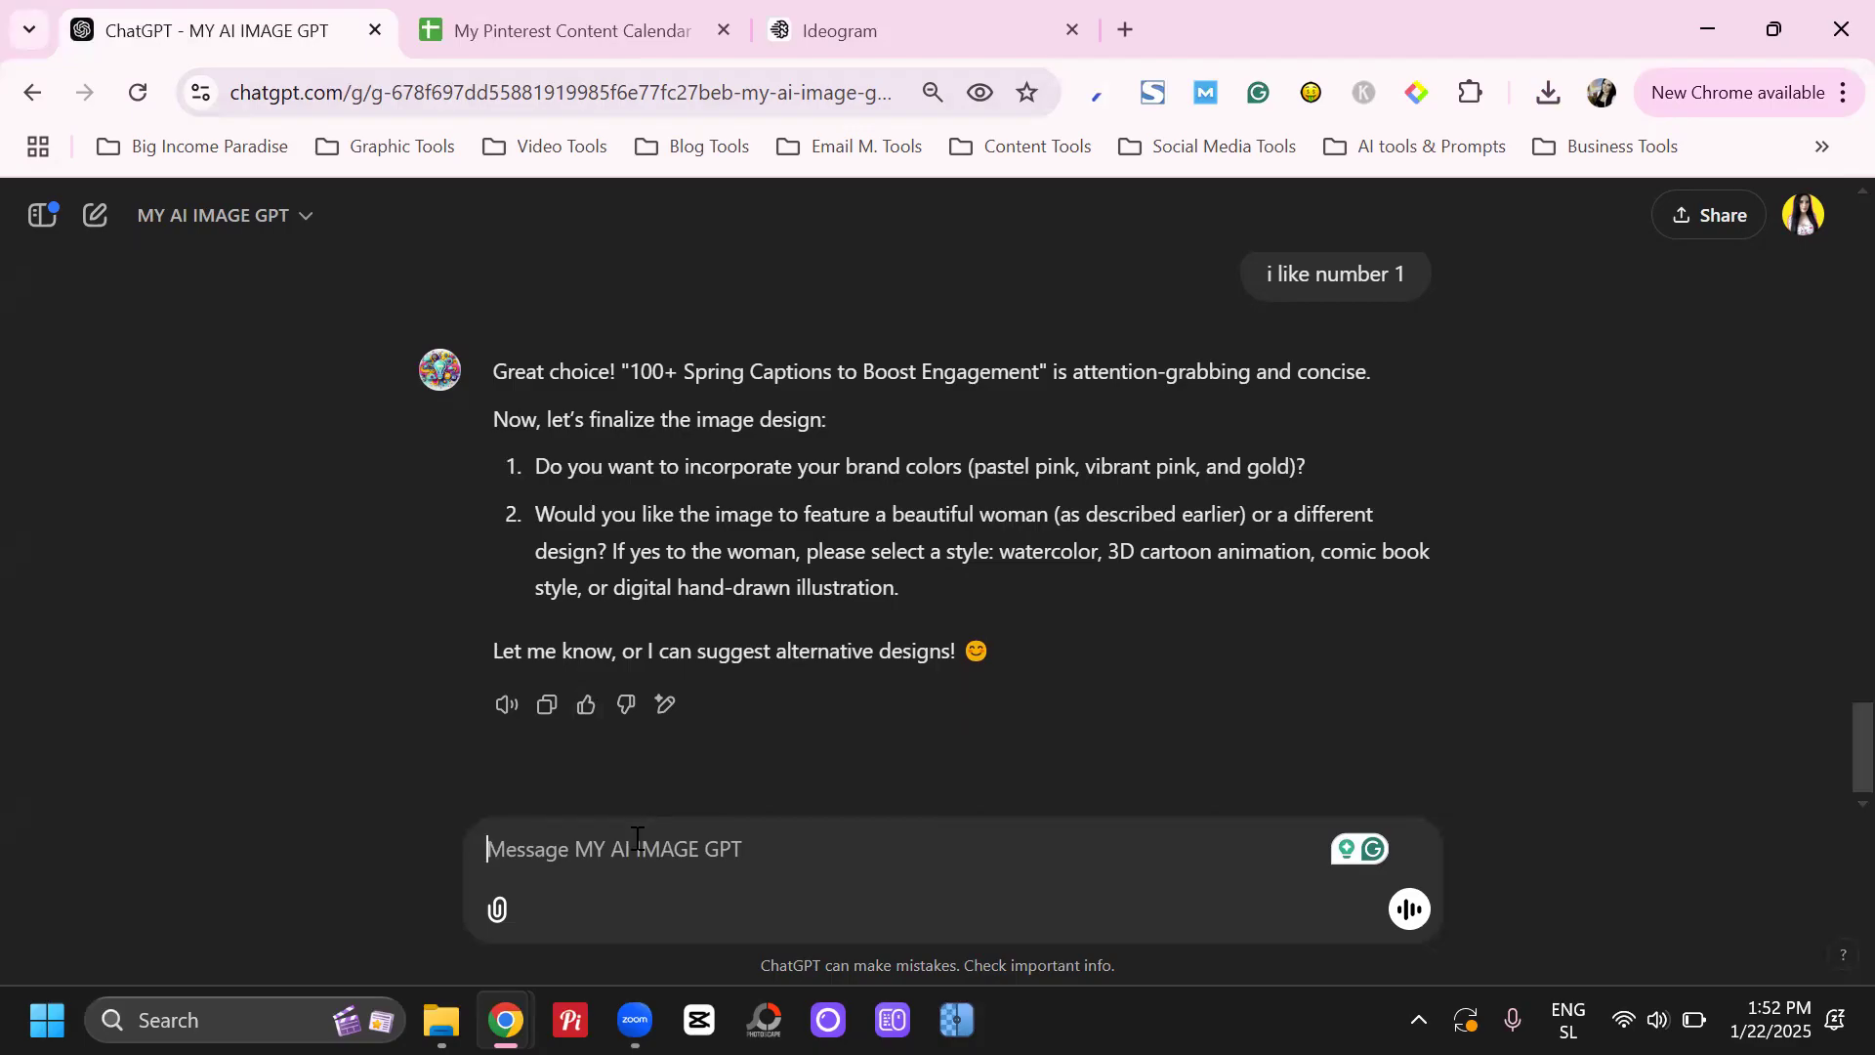
text(1.)
drag(623, 466, 1076, 467)
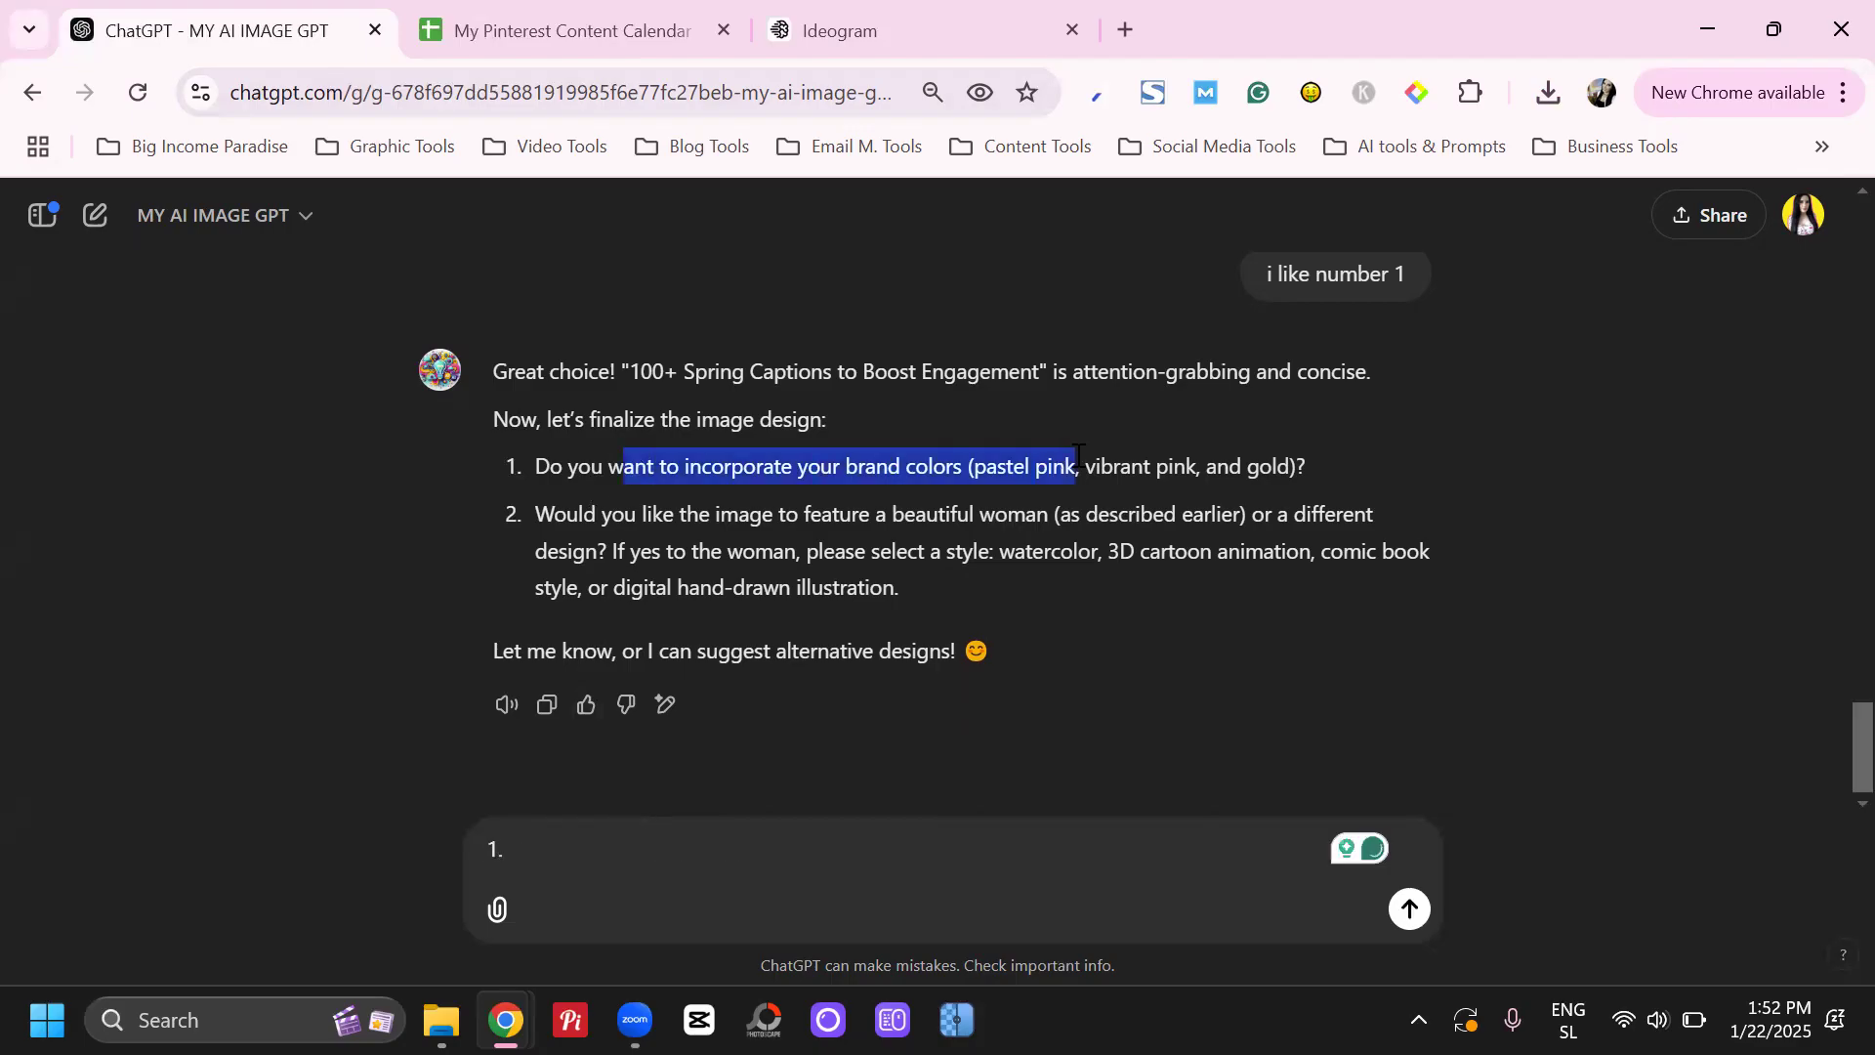
click(596, 834)
text(yes)
key(shift+Return)
text(3.)
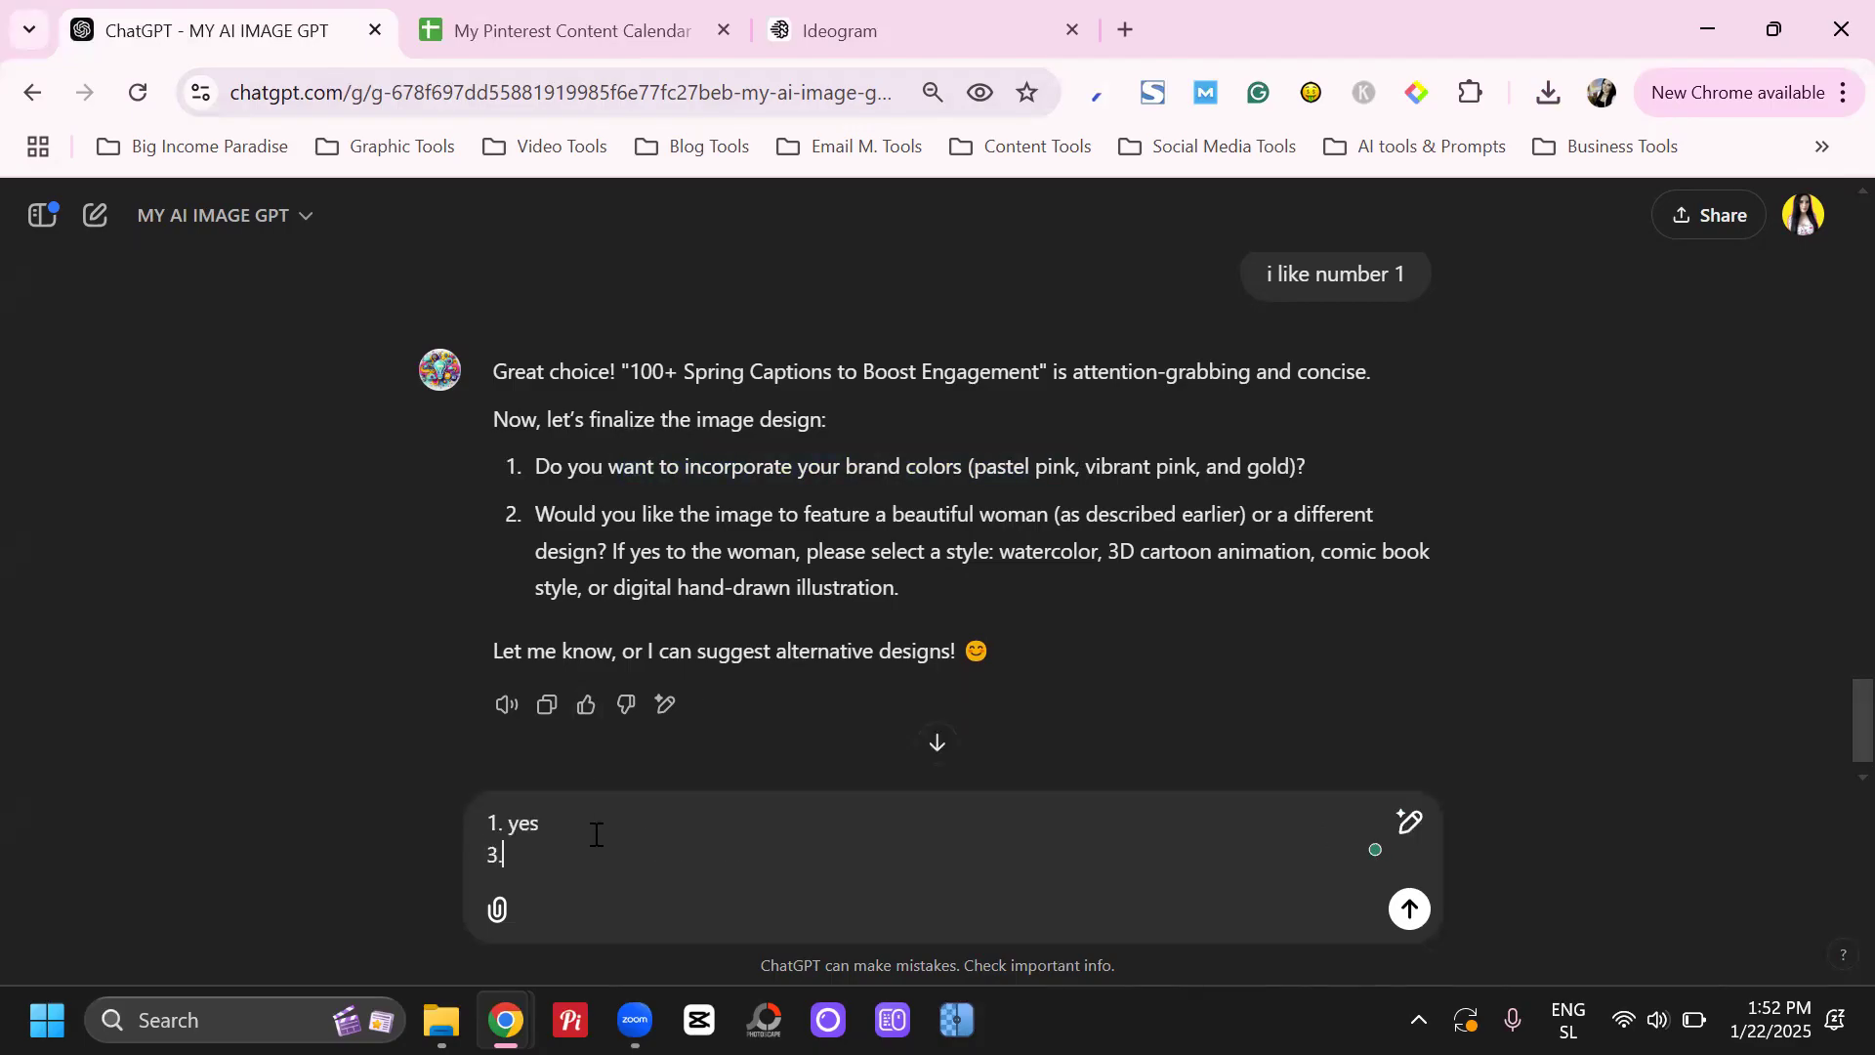
Answer the second design question with "yes, digital hand-drawn illustration" and send the reply
drag(668, 514, 796, 553)
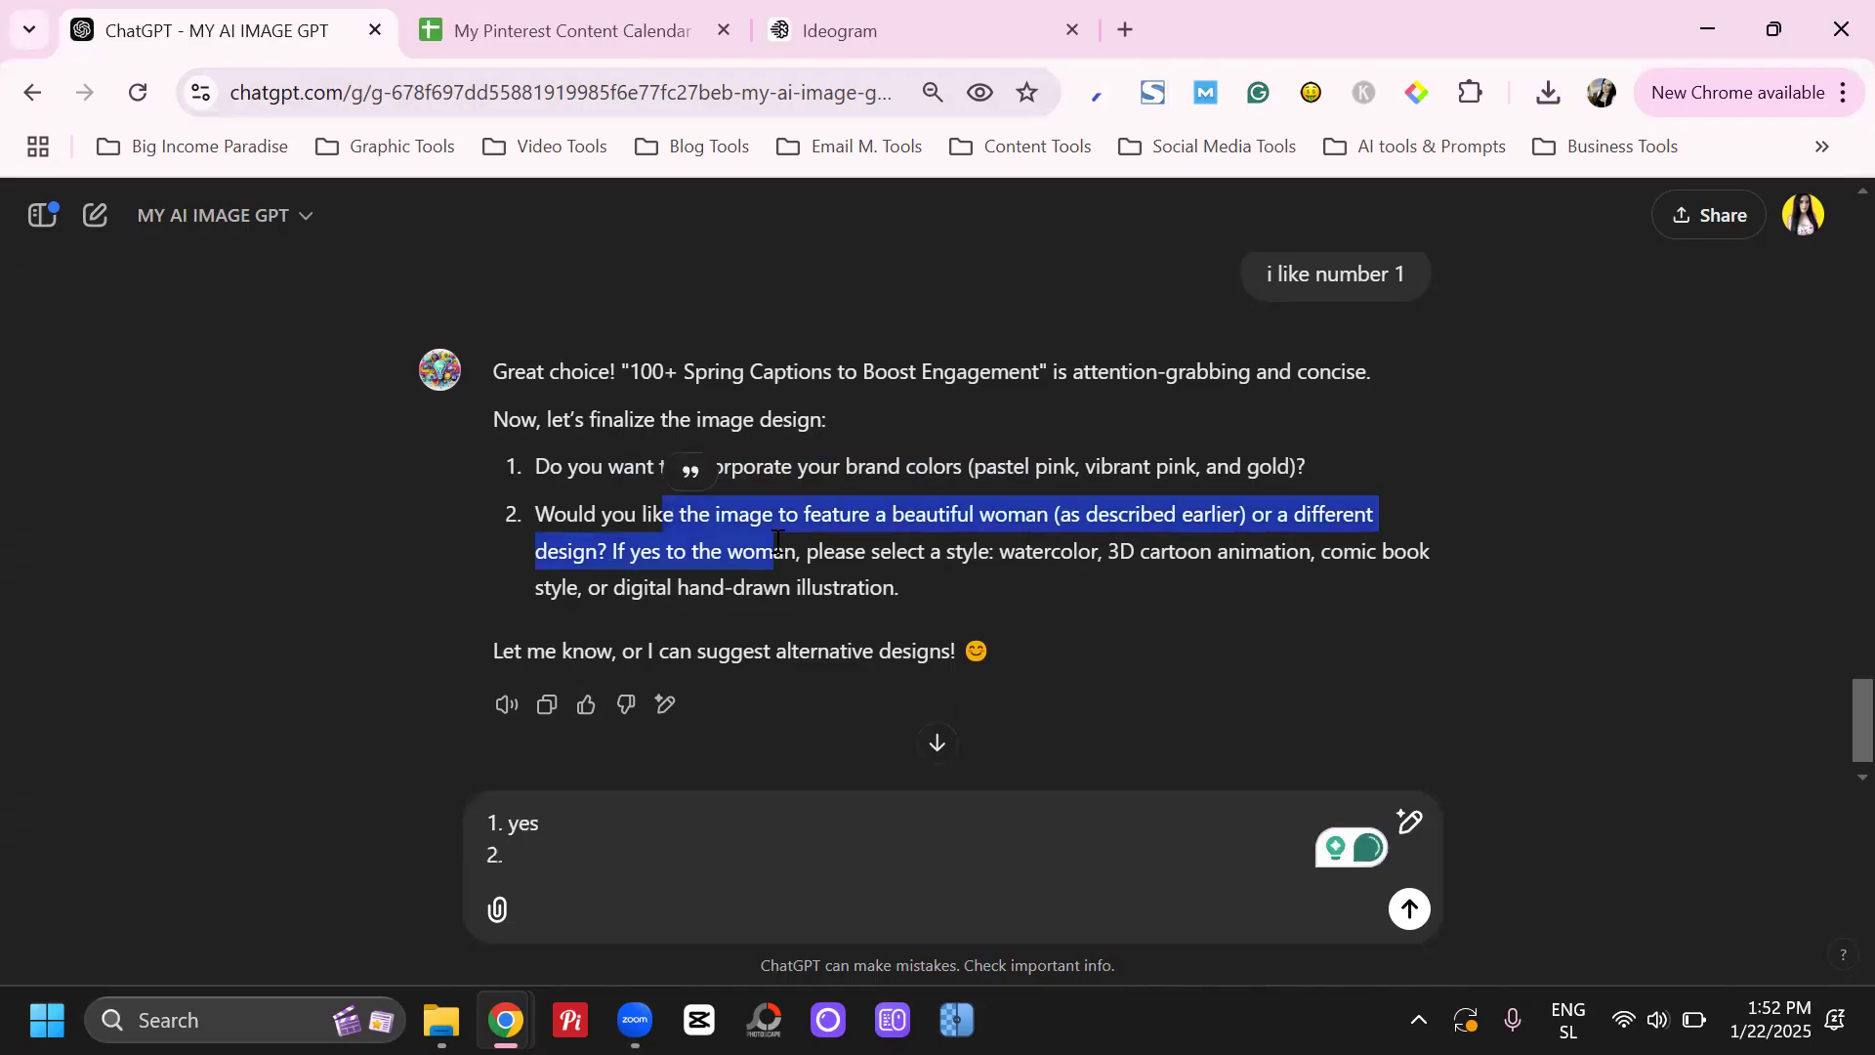
click(689, 816)
click(659, 856)
text(yes)
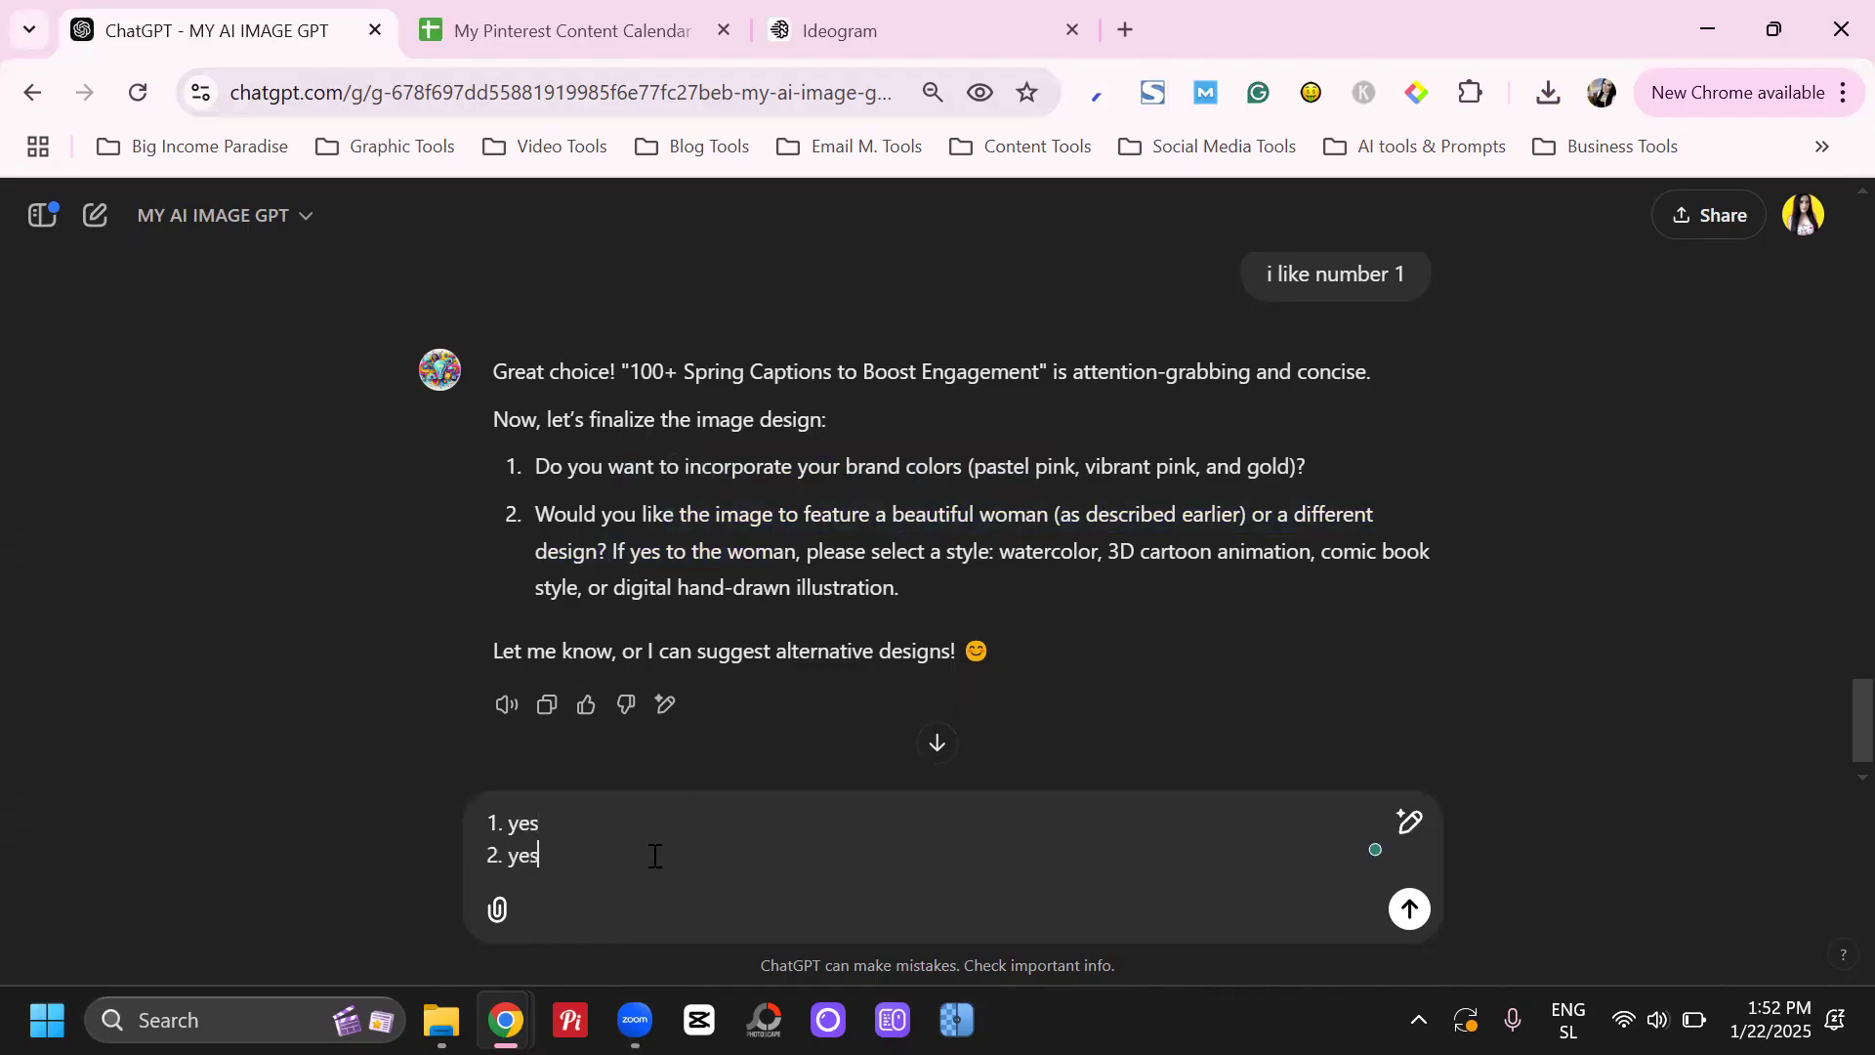
text(,)
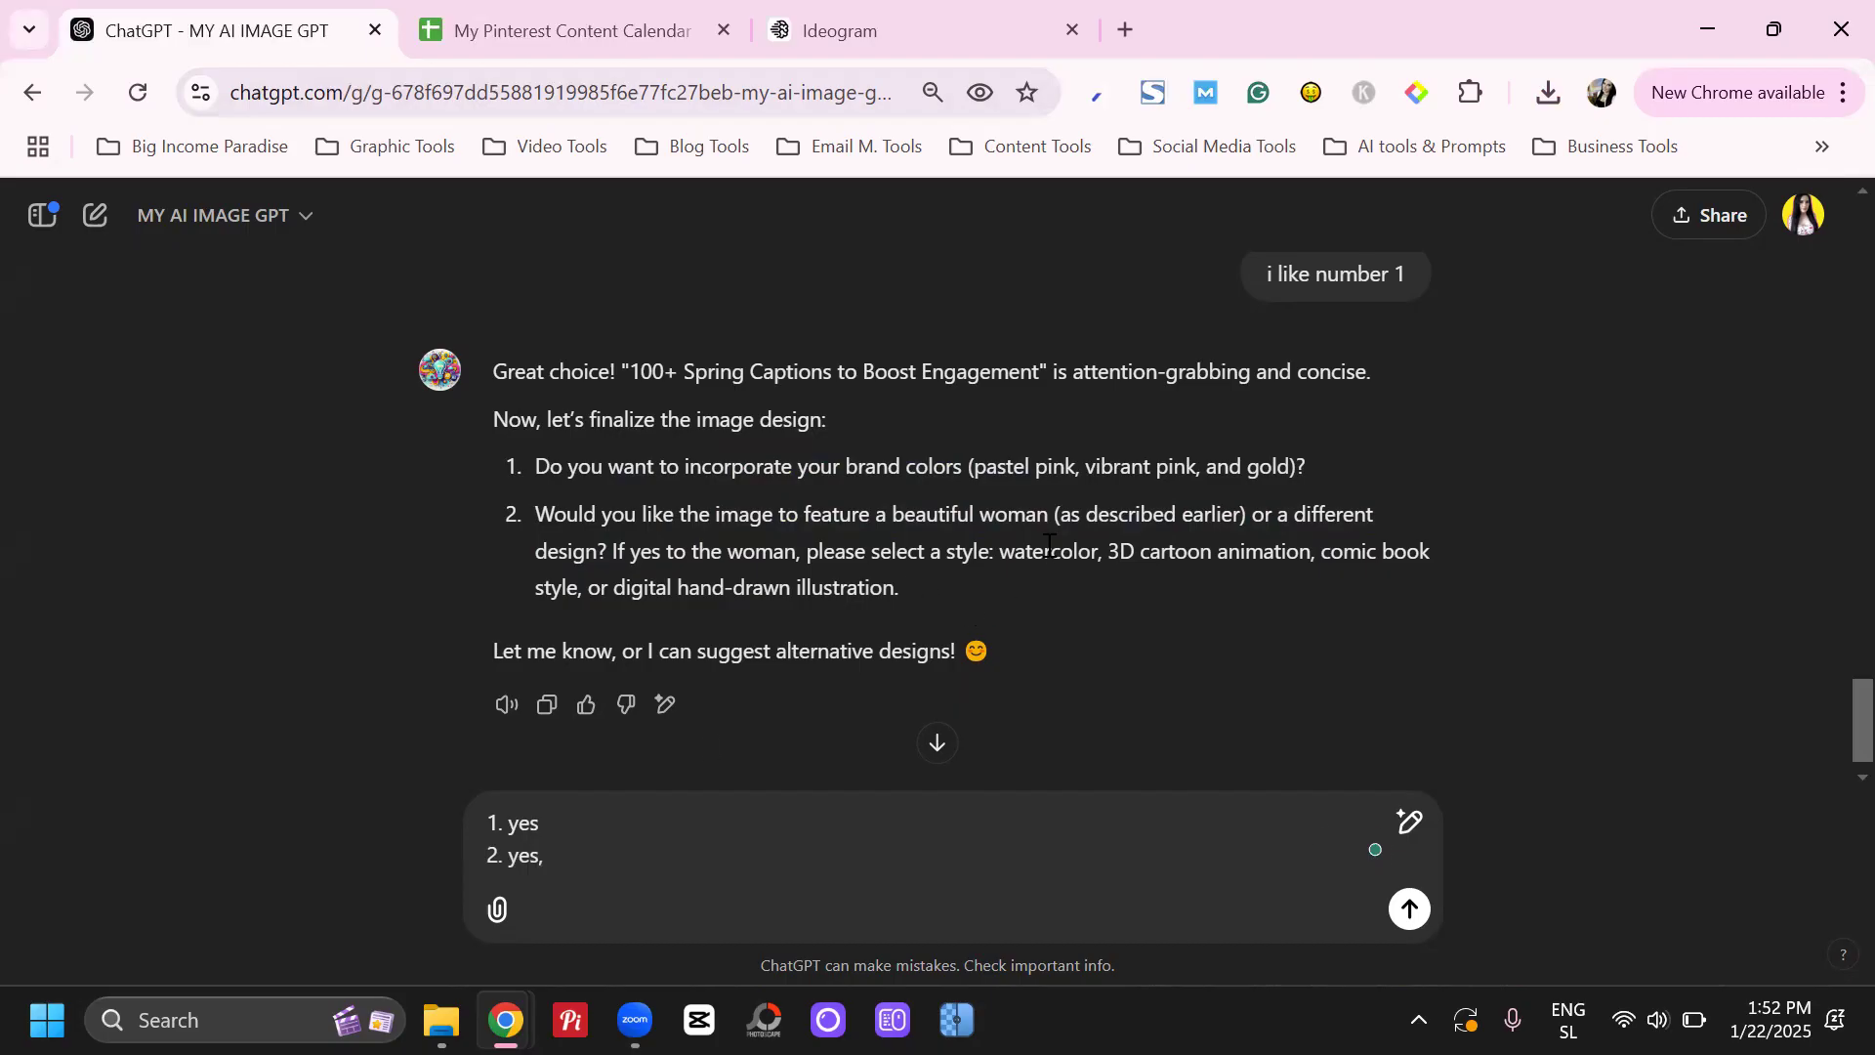
drag(1110, 553, 1294, 553)
click(1327, 552)
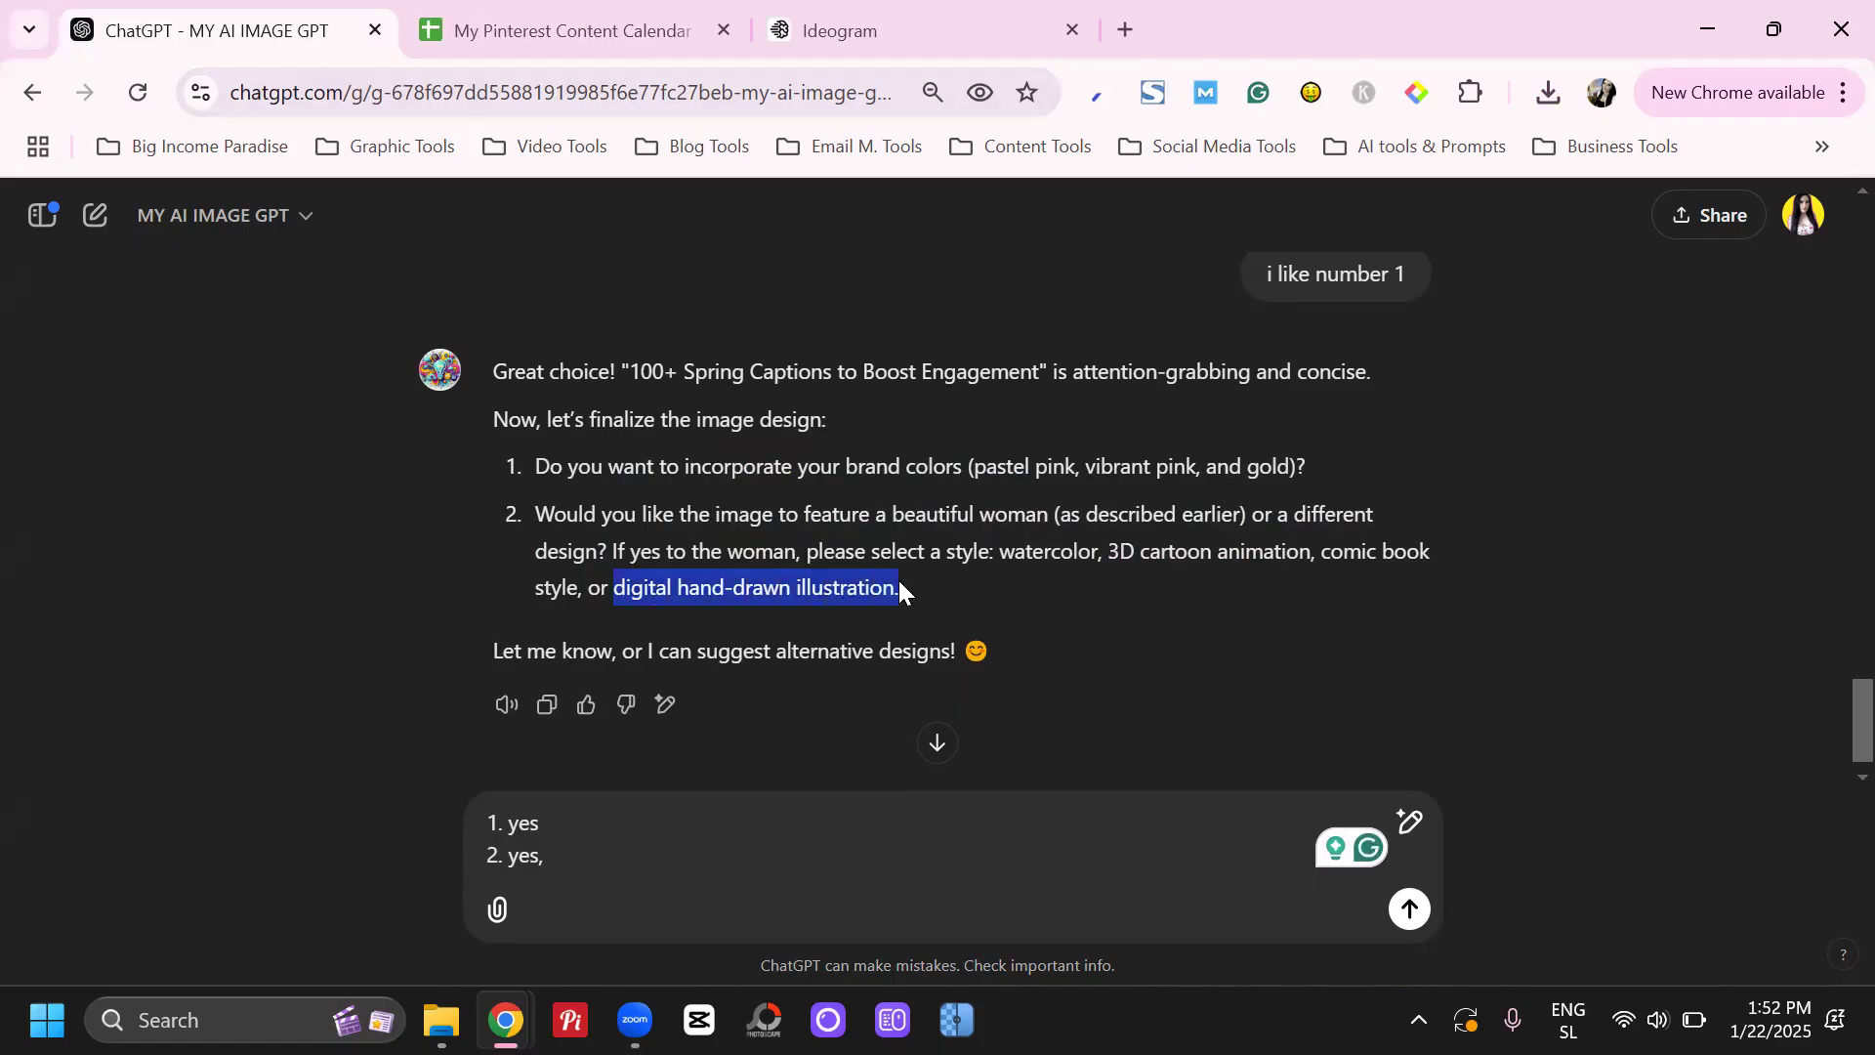
click(611, 866)
text(digital hand-drawn illustration)
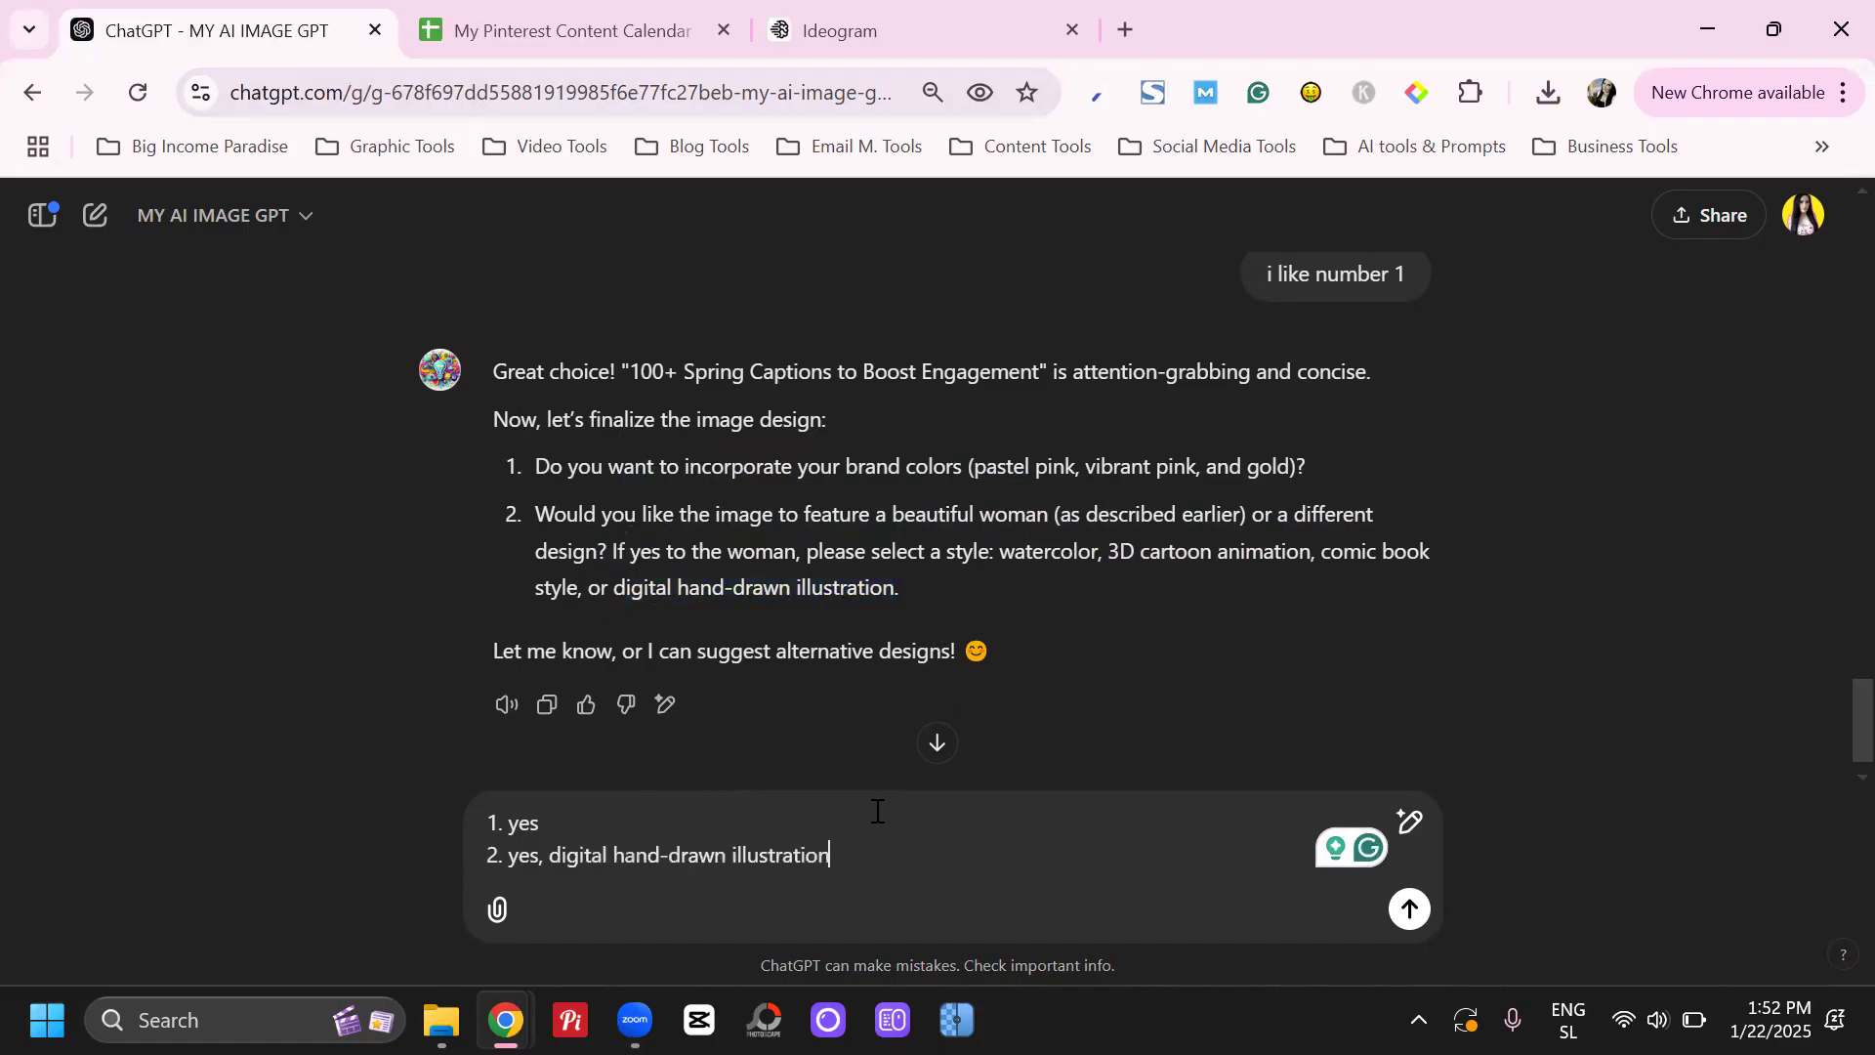
key(Return)
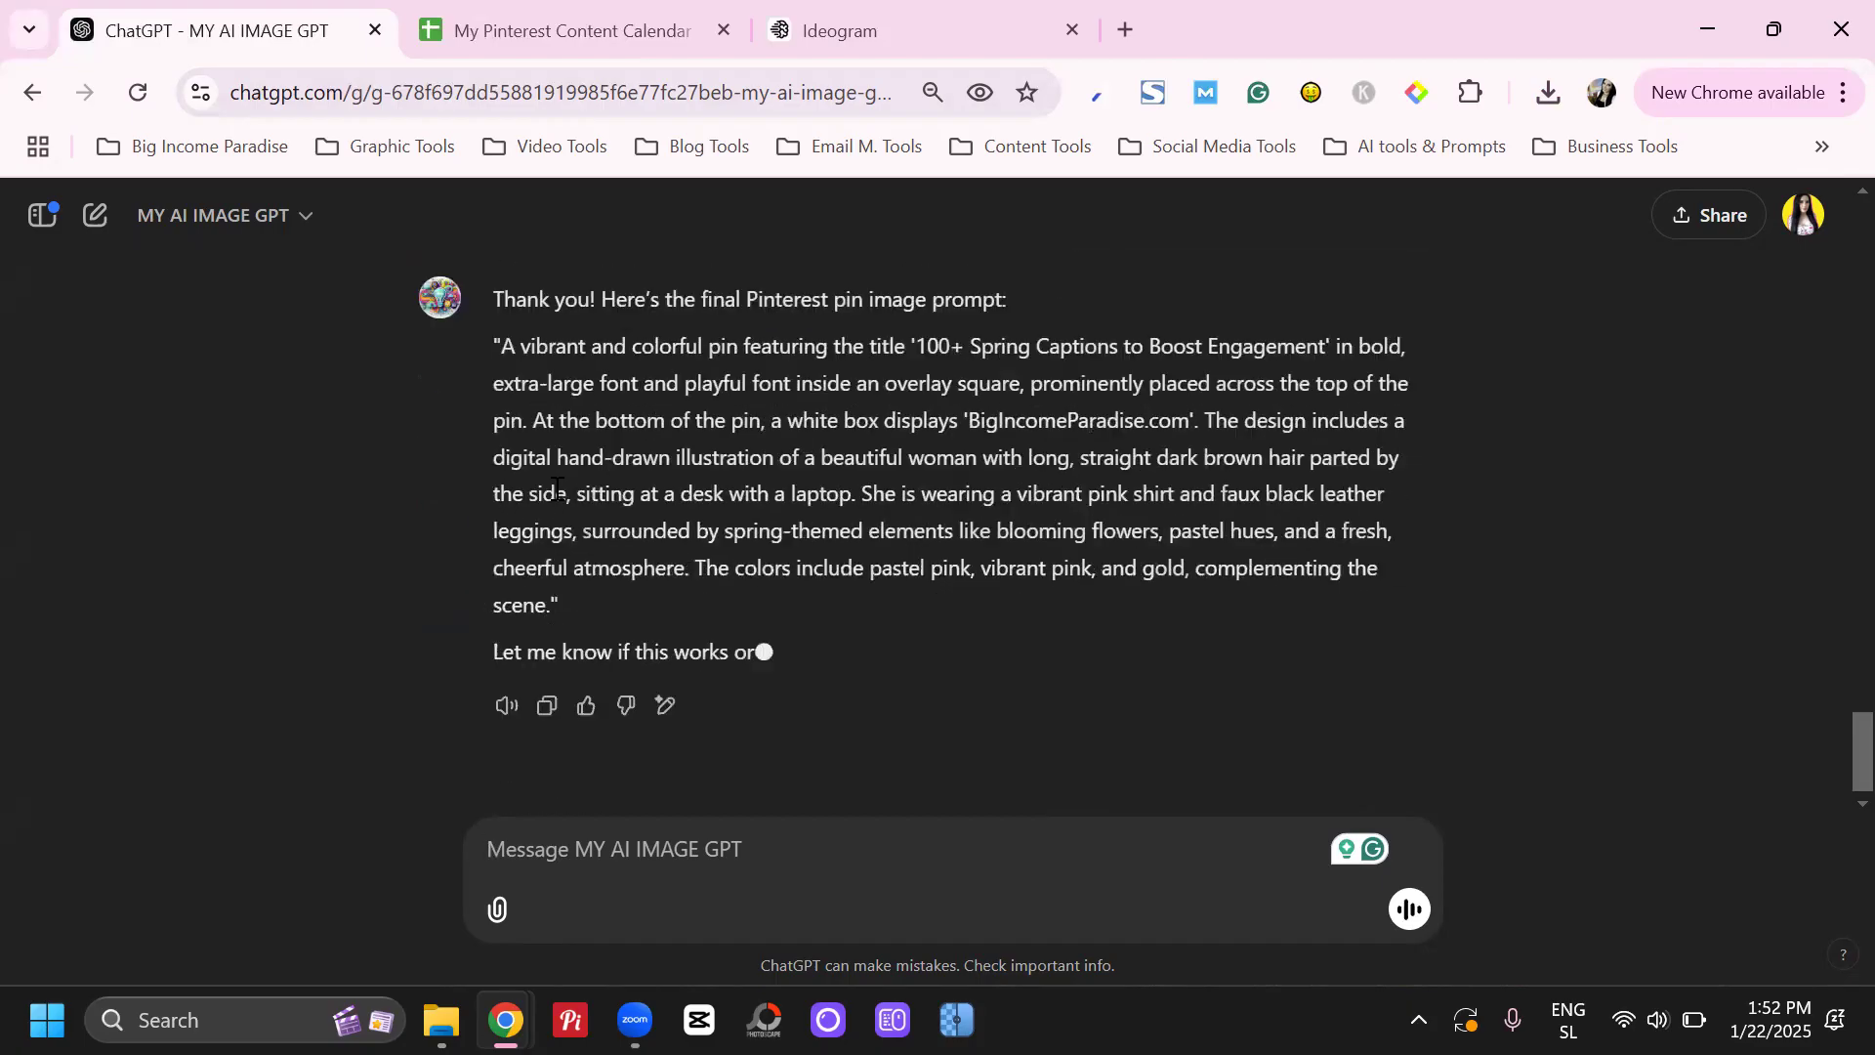
Copy the final pin prompt for '100+ Spring Captions to Boost Engagement', replace the old prompt in Ideogram with it, and generate the images
drag(504, 345, 554, 603)
key(ctrl+c)
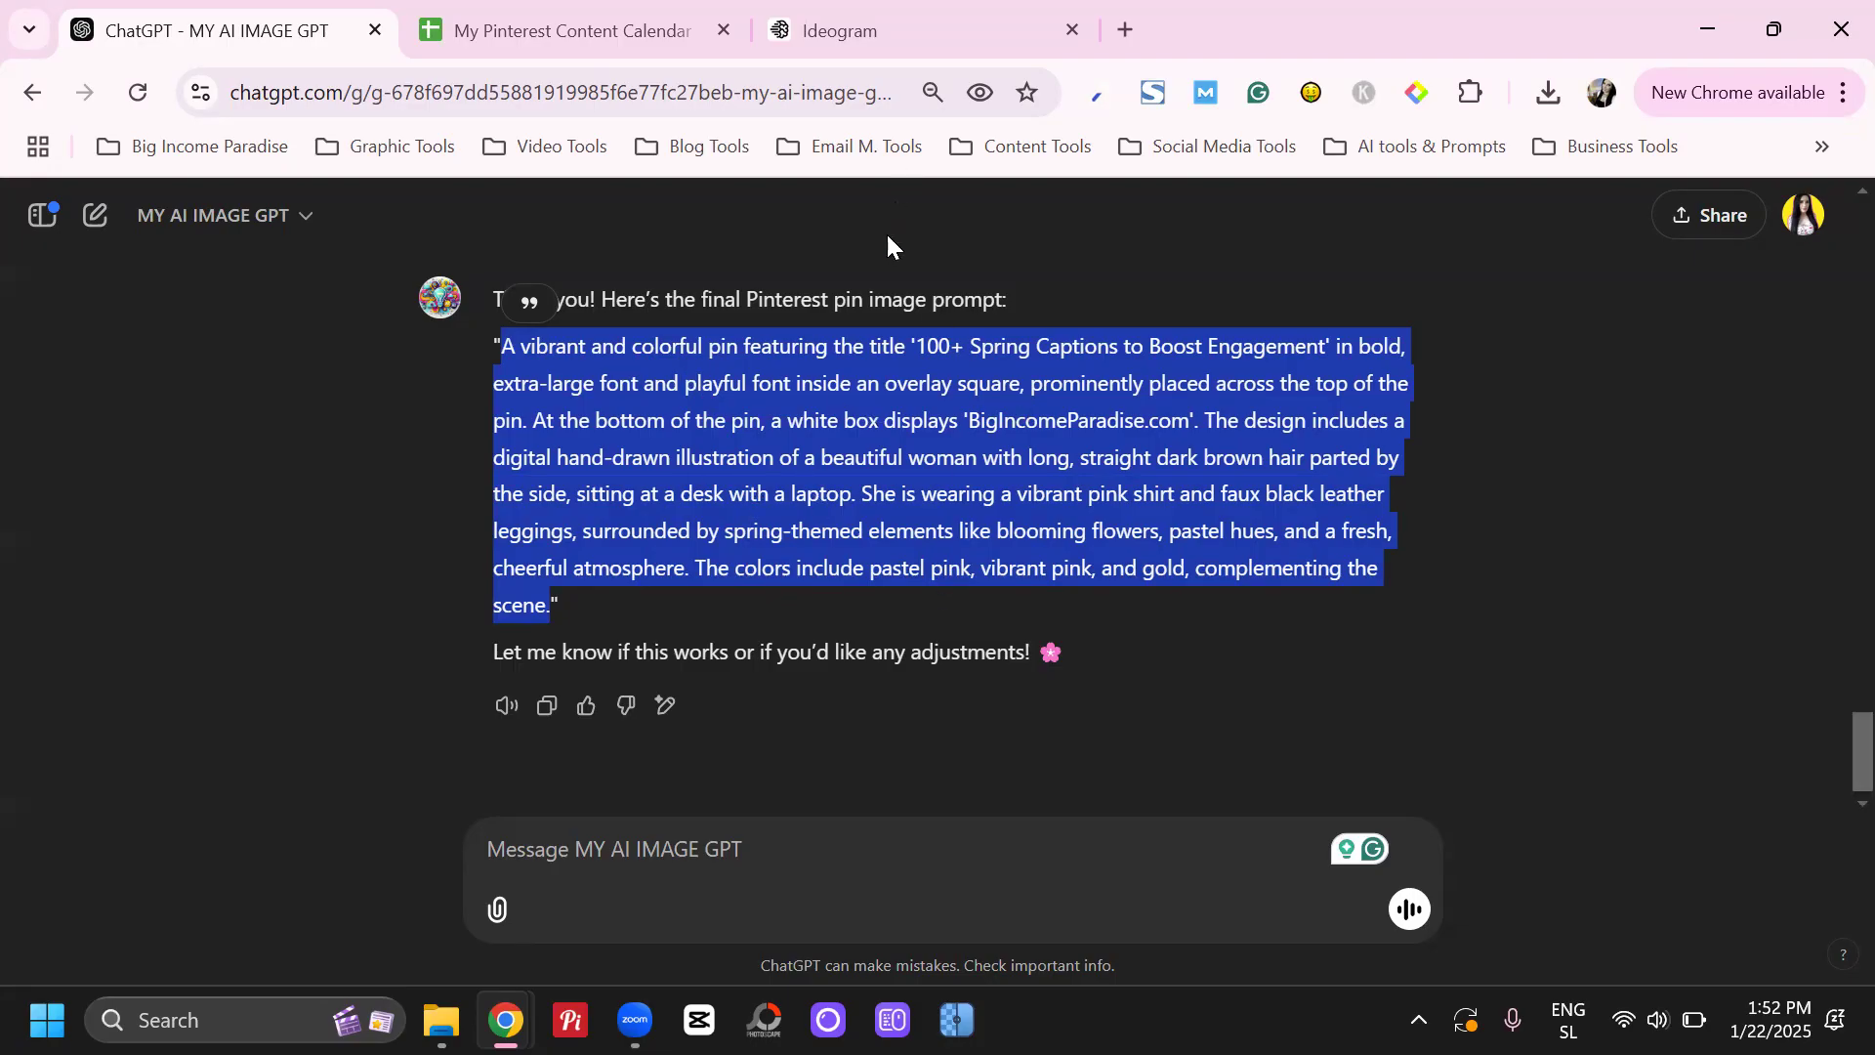
click(816, 28)
click(721, 220)
key(ctrl+a)
key(ctrl+v)
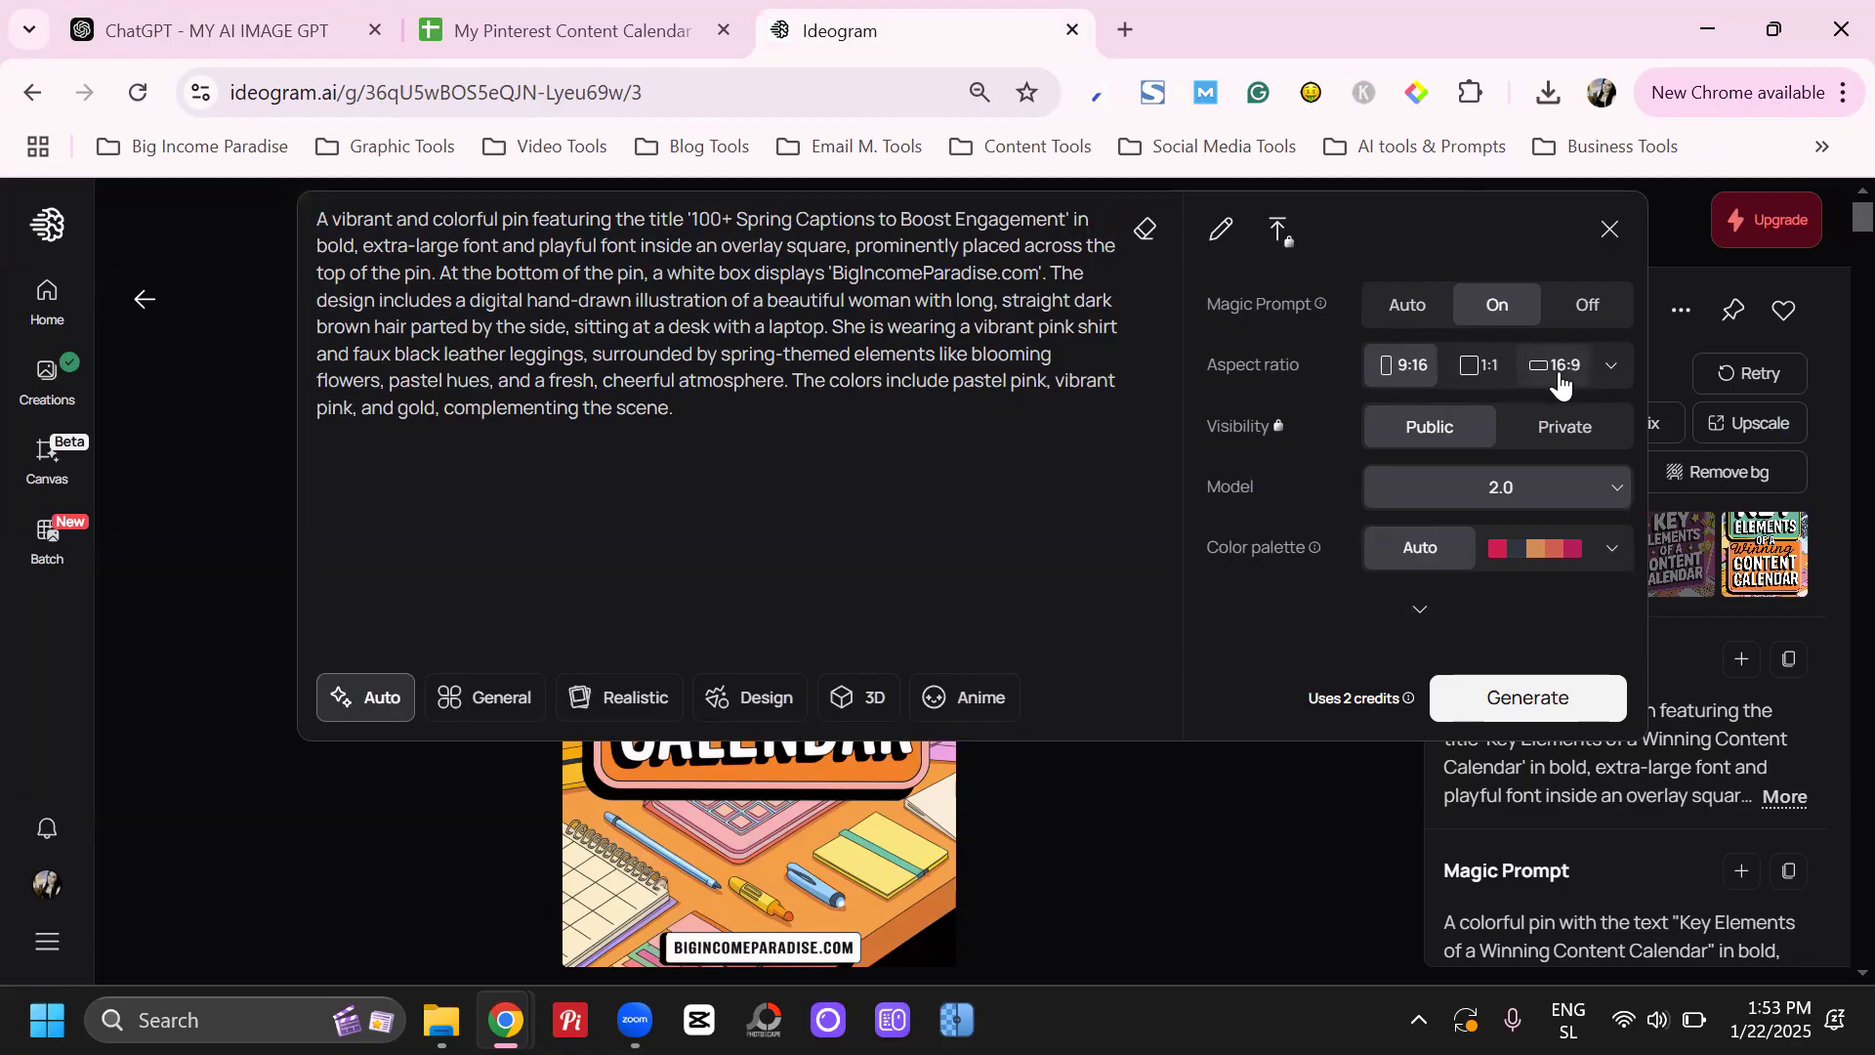
click(1479, 710)
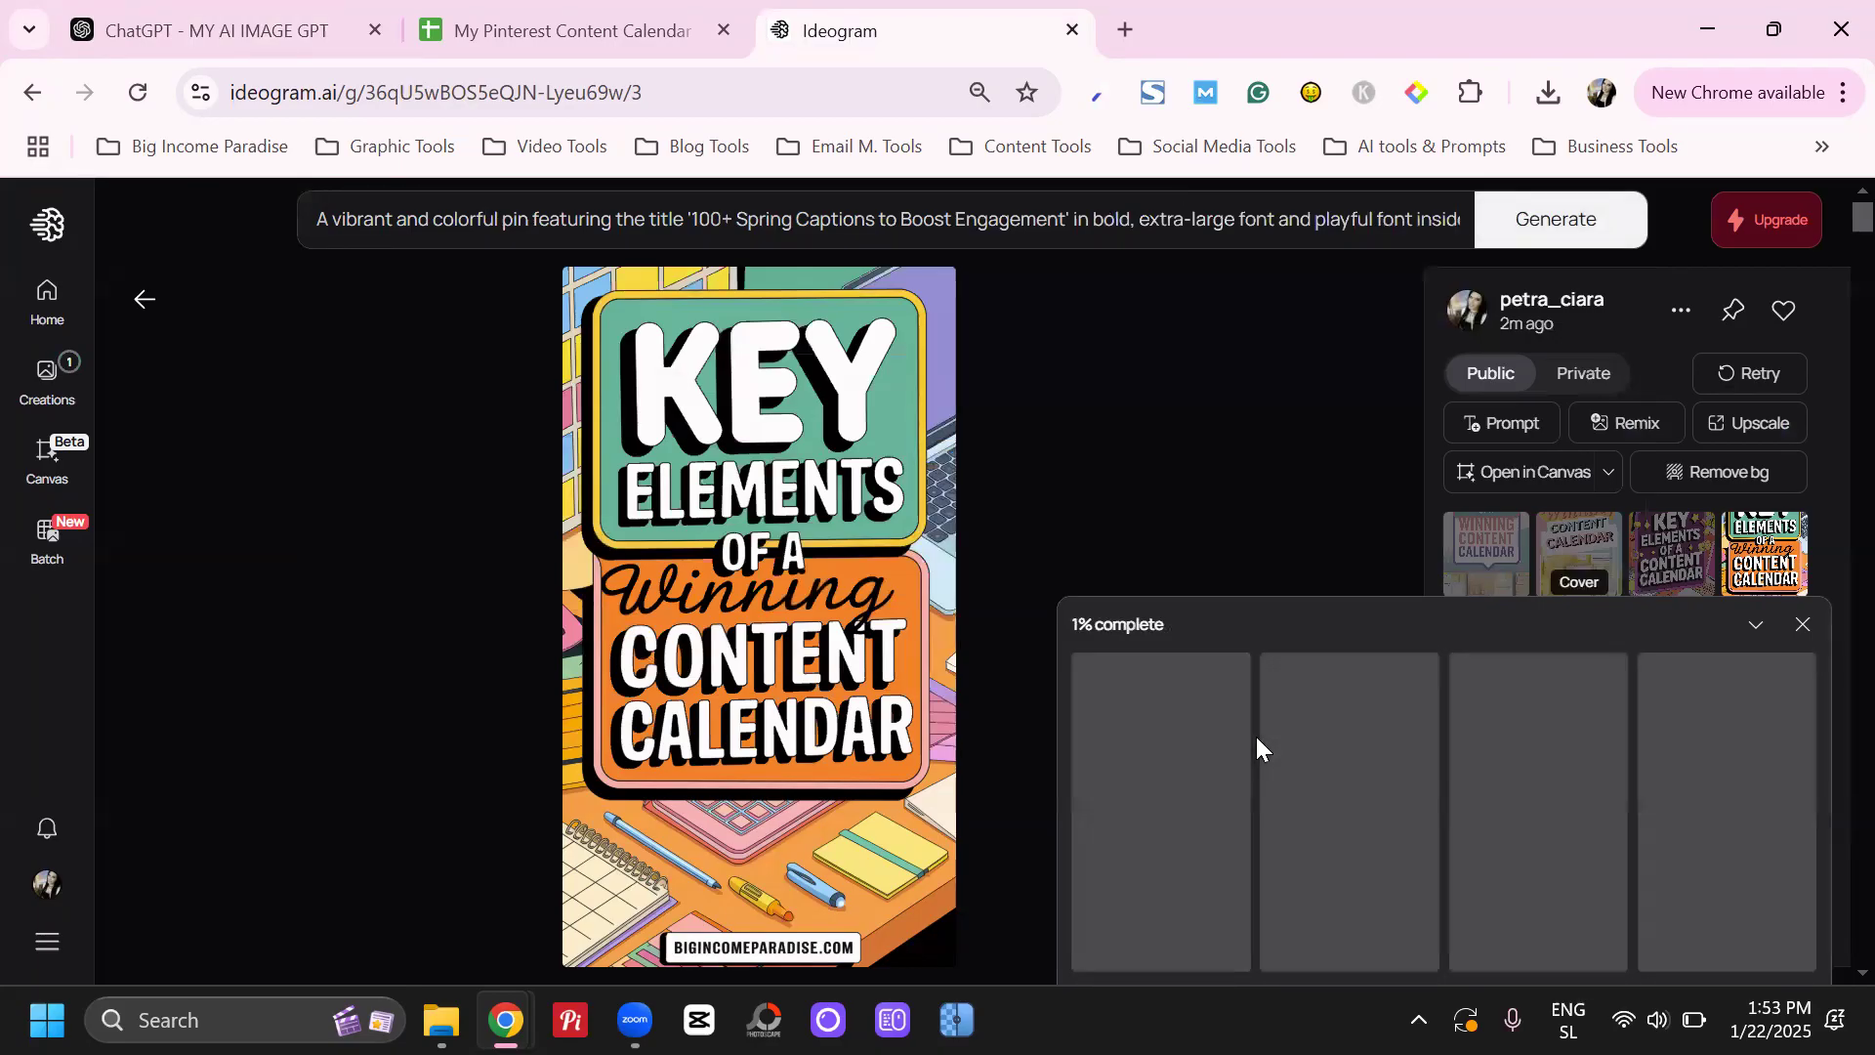
Reread the submitted Ideogram prompt, including its sentence about colors, while the images are generating
click(1258, 226)
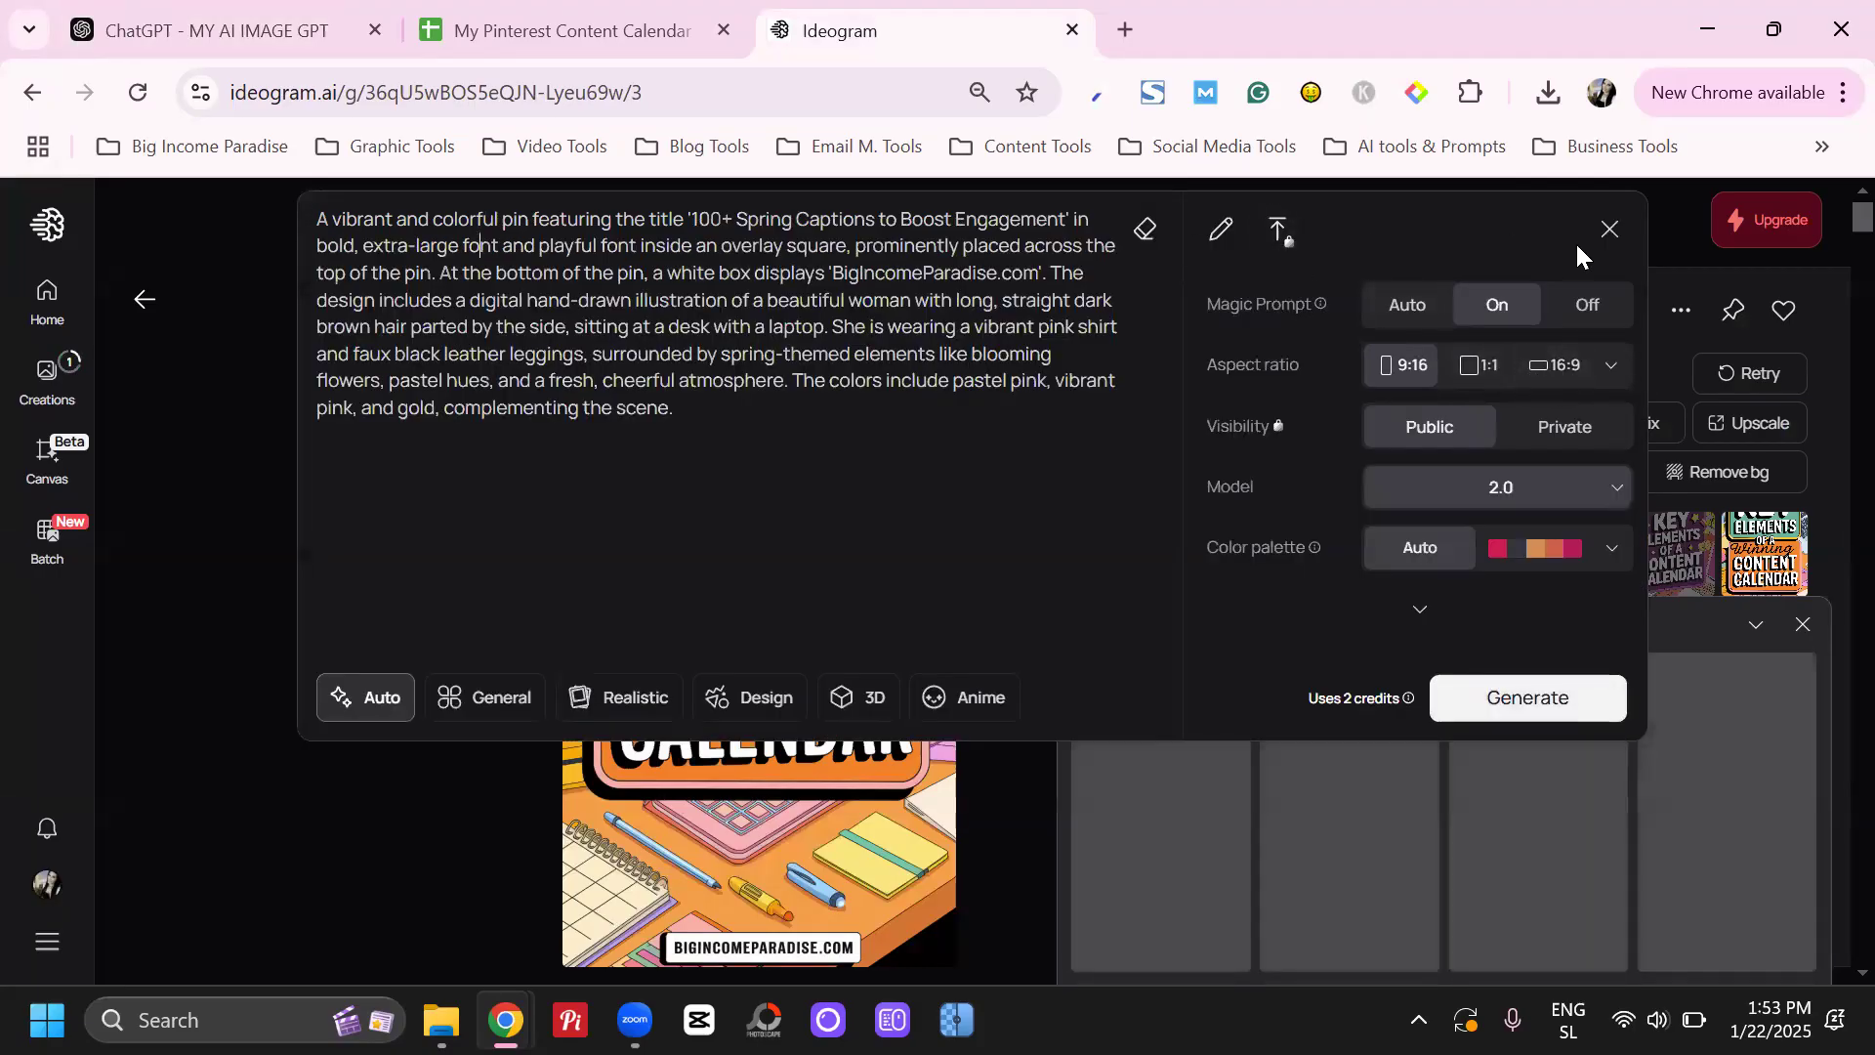
click(1653, 230)
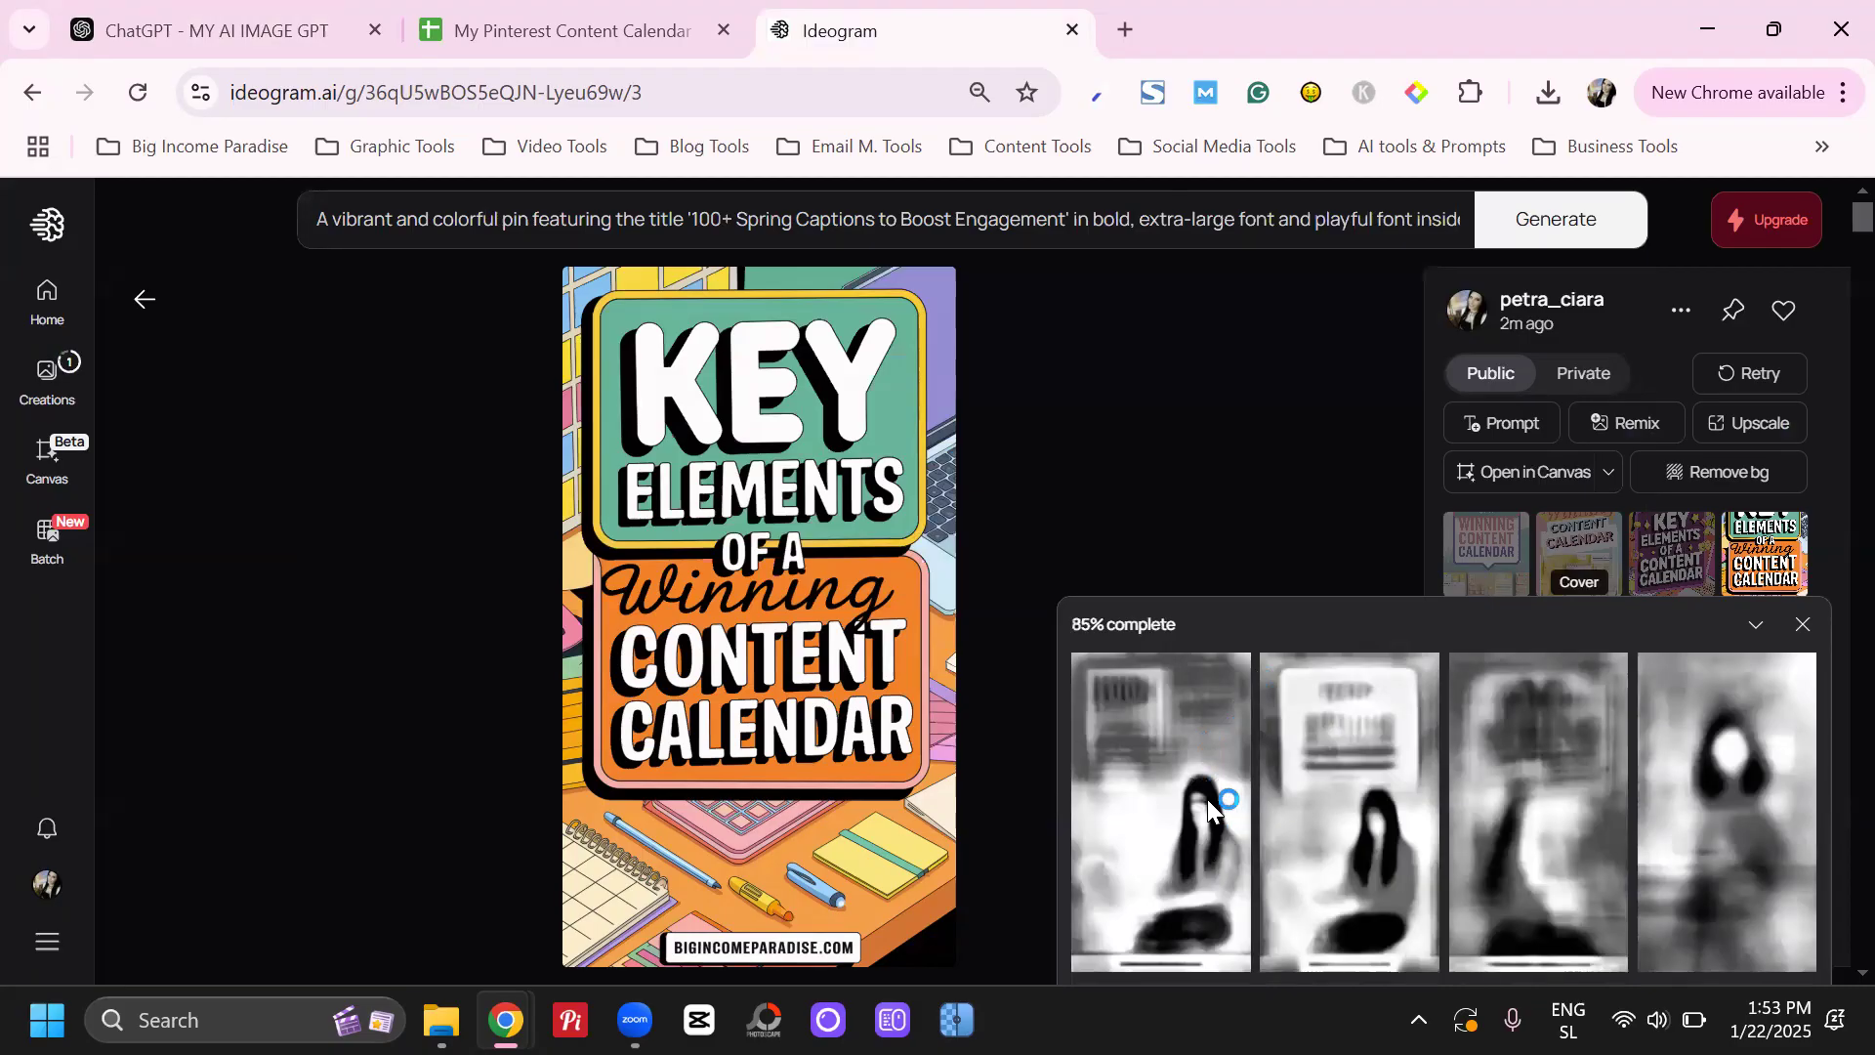
click(1185, 219)
drag(834, 380, 926, 415)
click(908, 405)
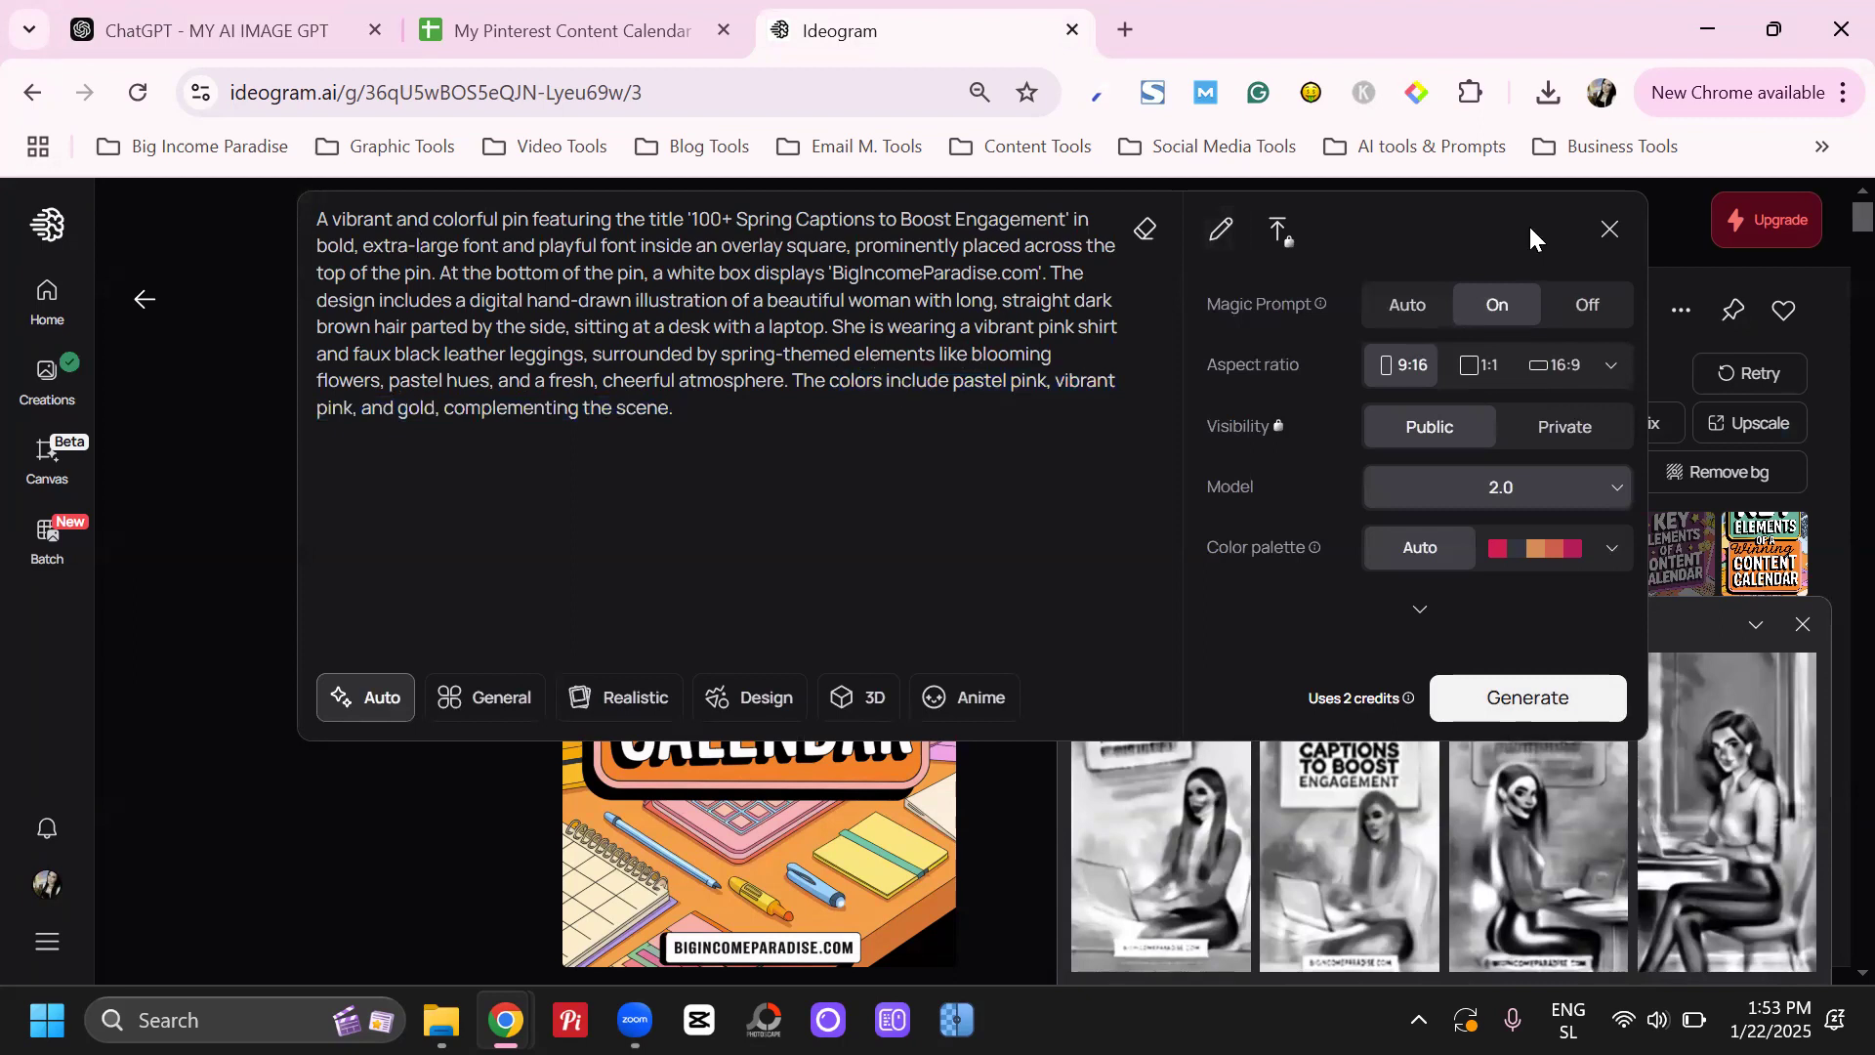
click(1654, 231)
Open the first generated spring captions pin and download it
click(1158, 751)
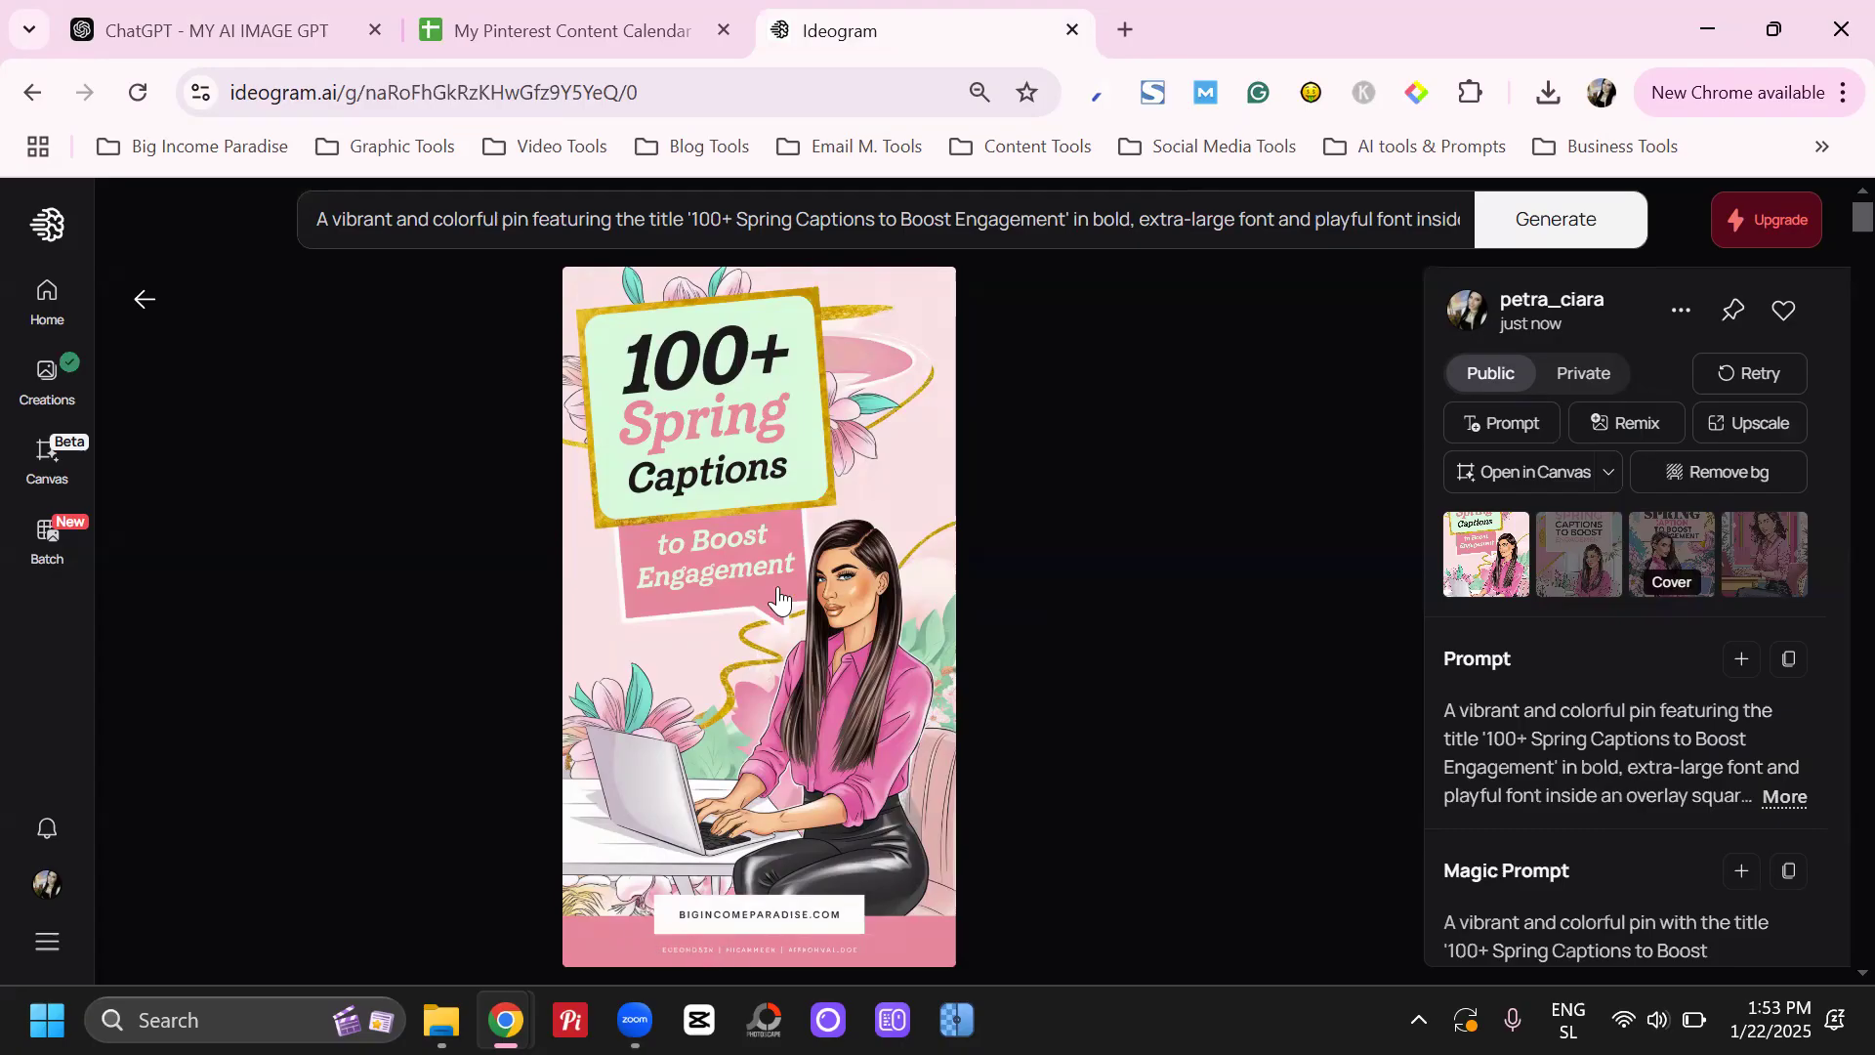
click(1689, 310)
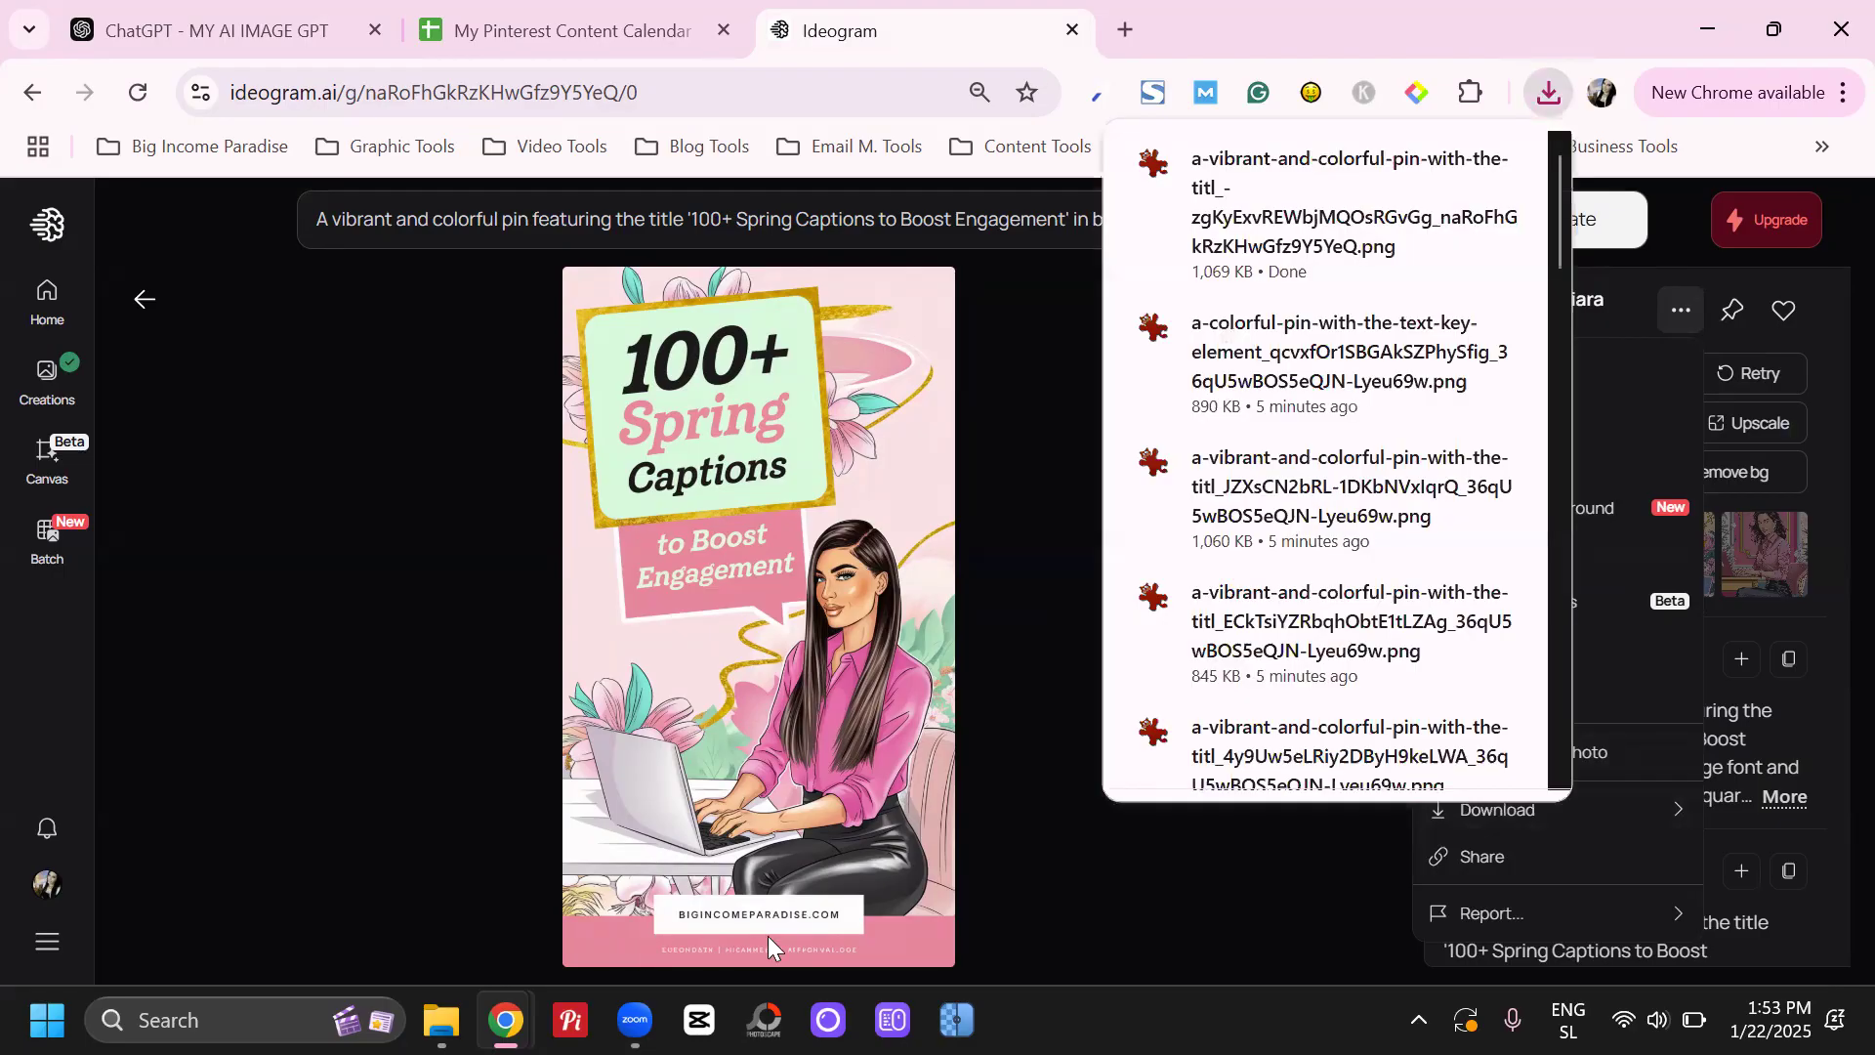
click(1748, 531)
Open the second generated pin, with the title in a square above the woman at her laptop, and download it
click(1582, 554)
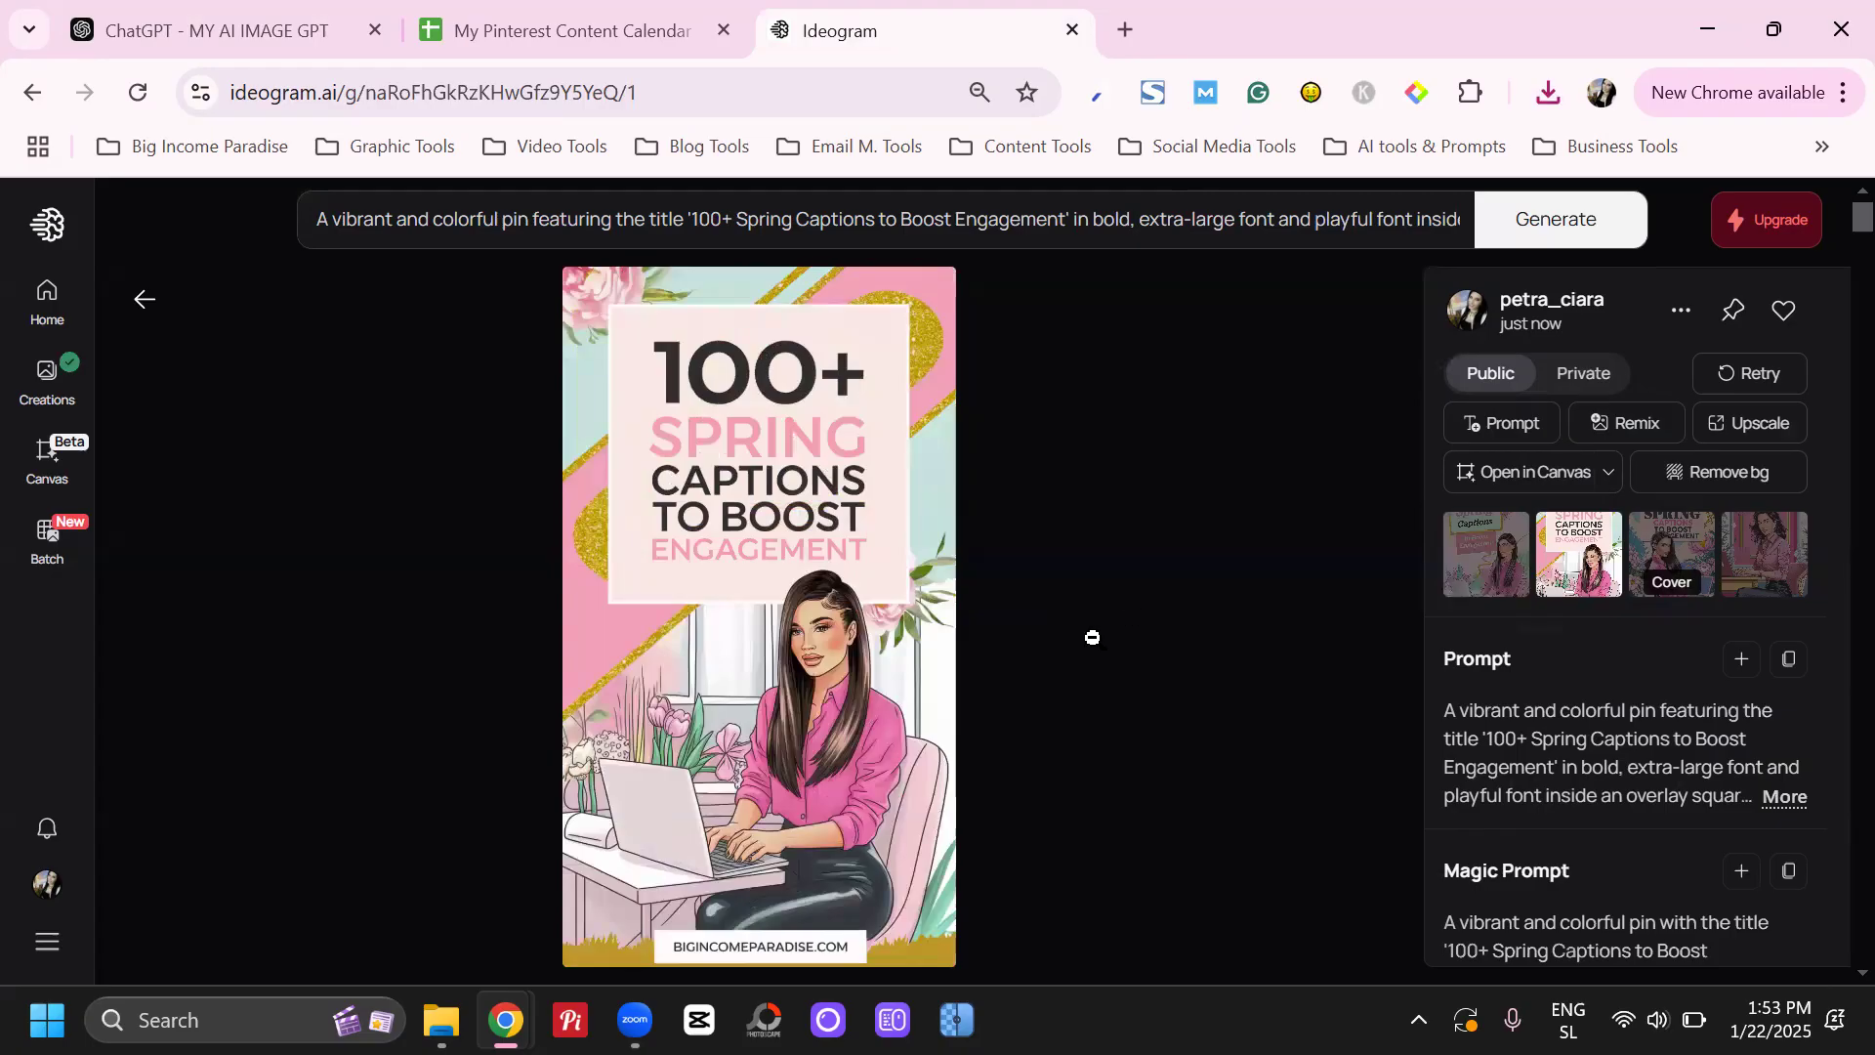
click(1679, 311)
mouse_move(1504, 813)
click(1328, 806)
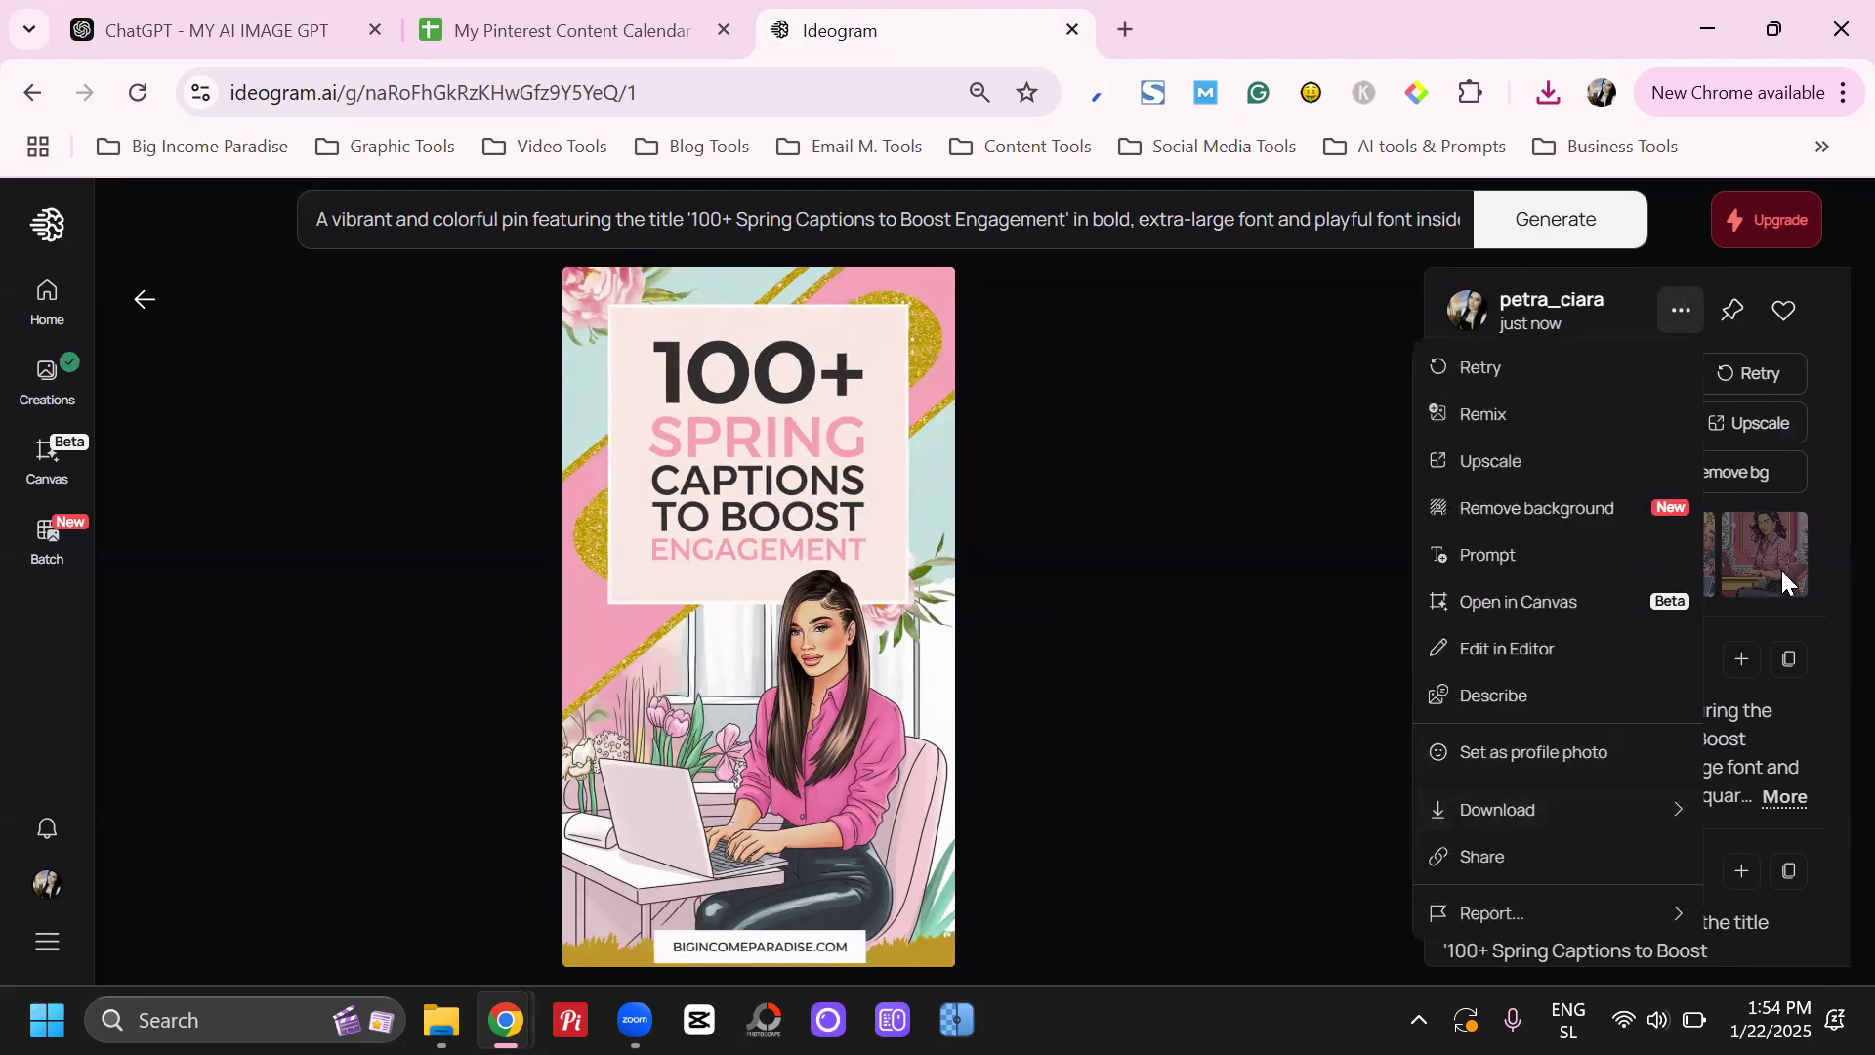
Examine the third and fourth generated images for title legibility and check them against the prompt
click(1692, 539)
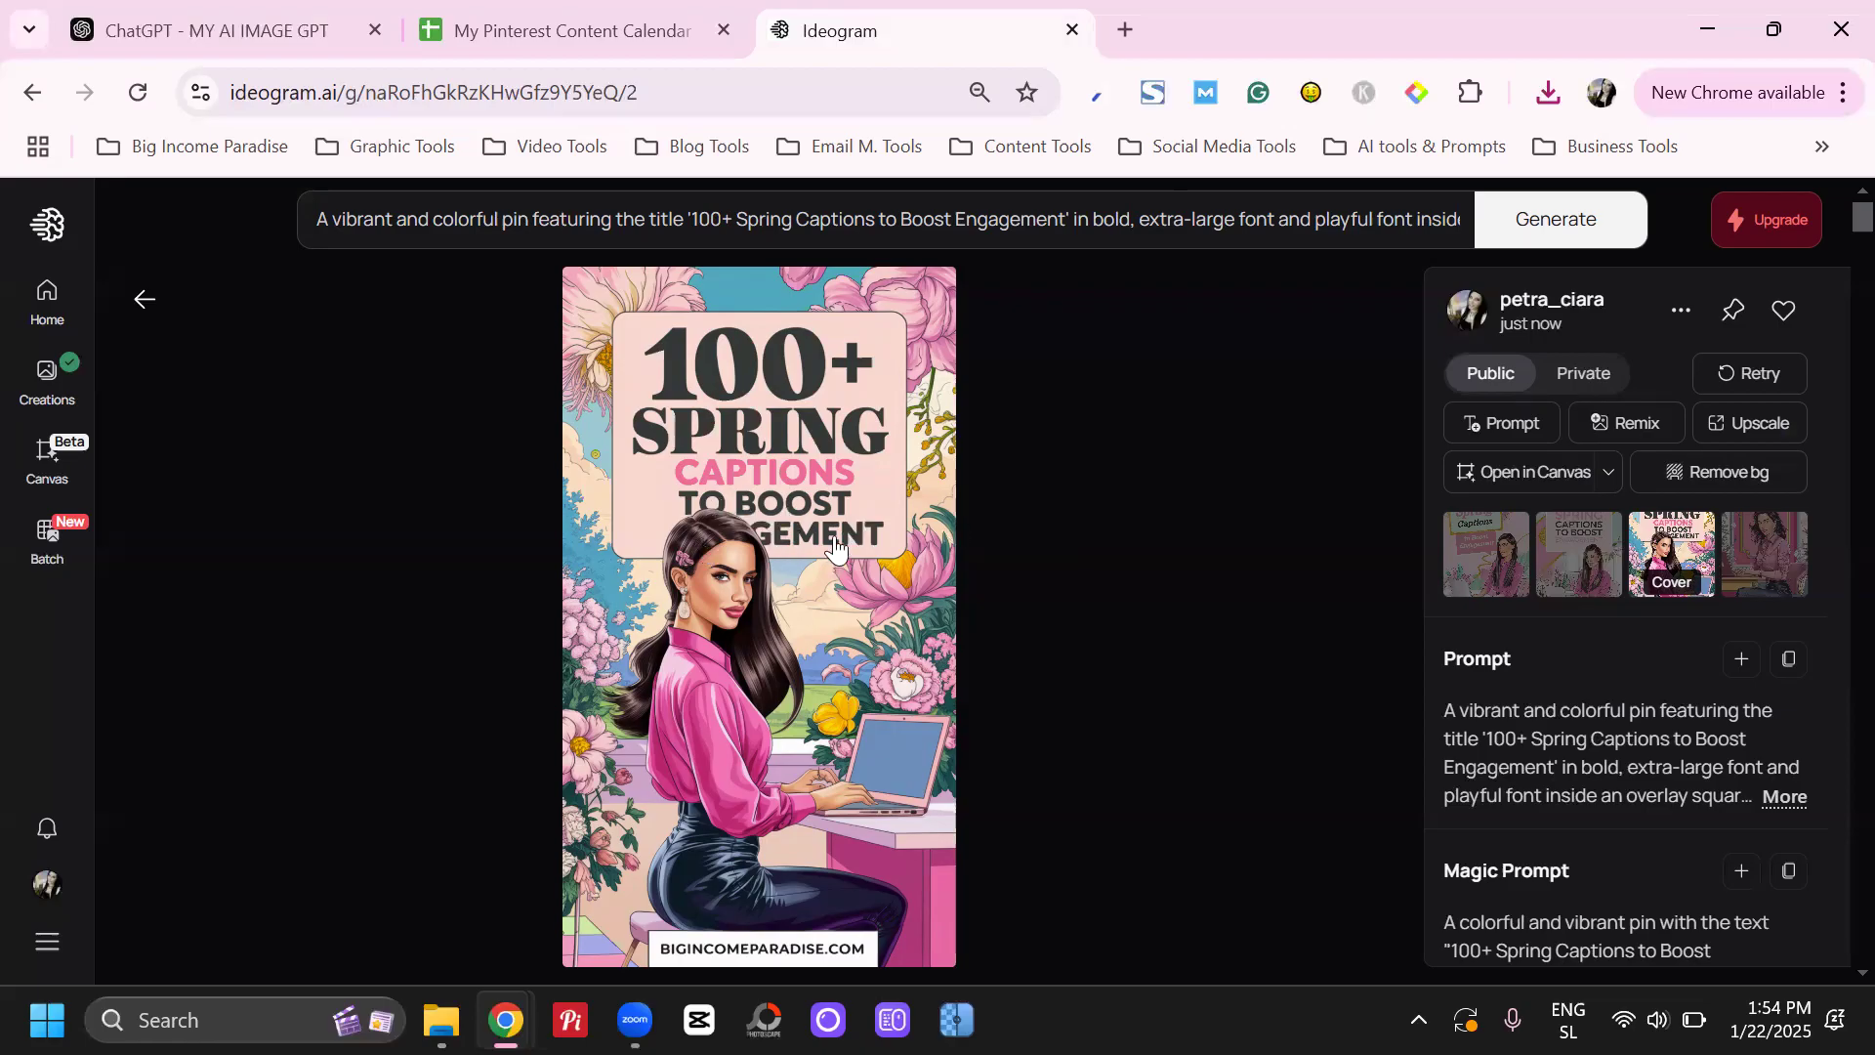
click(1748, 547)
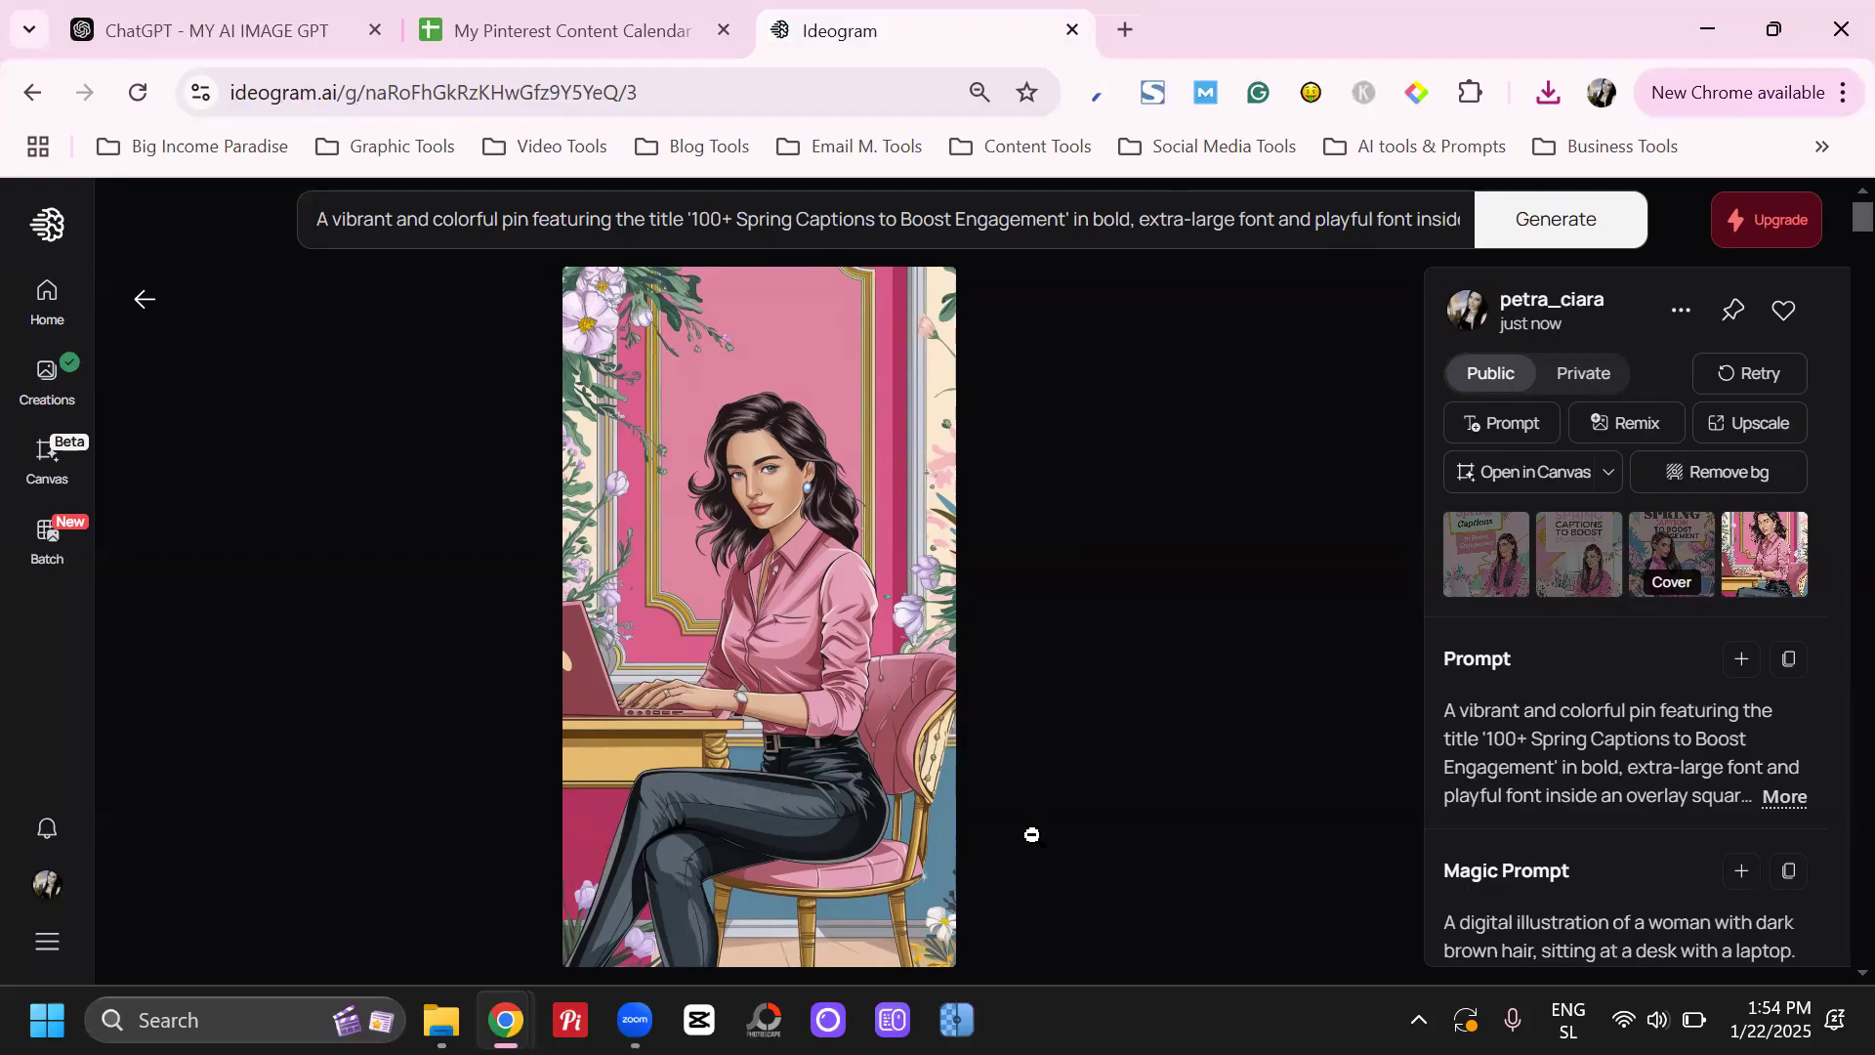
click(1080, 224)
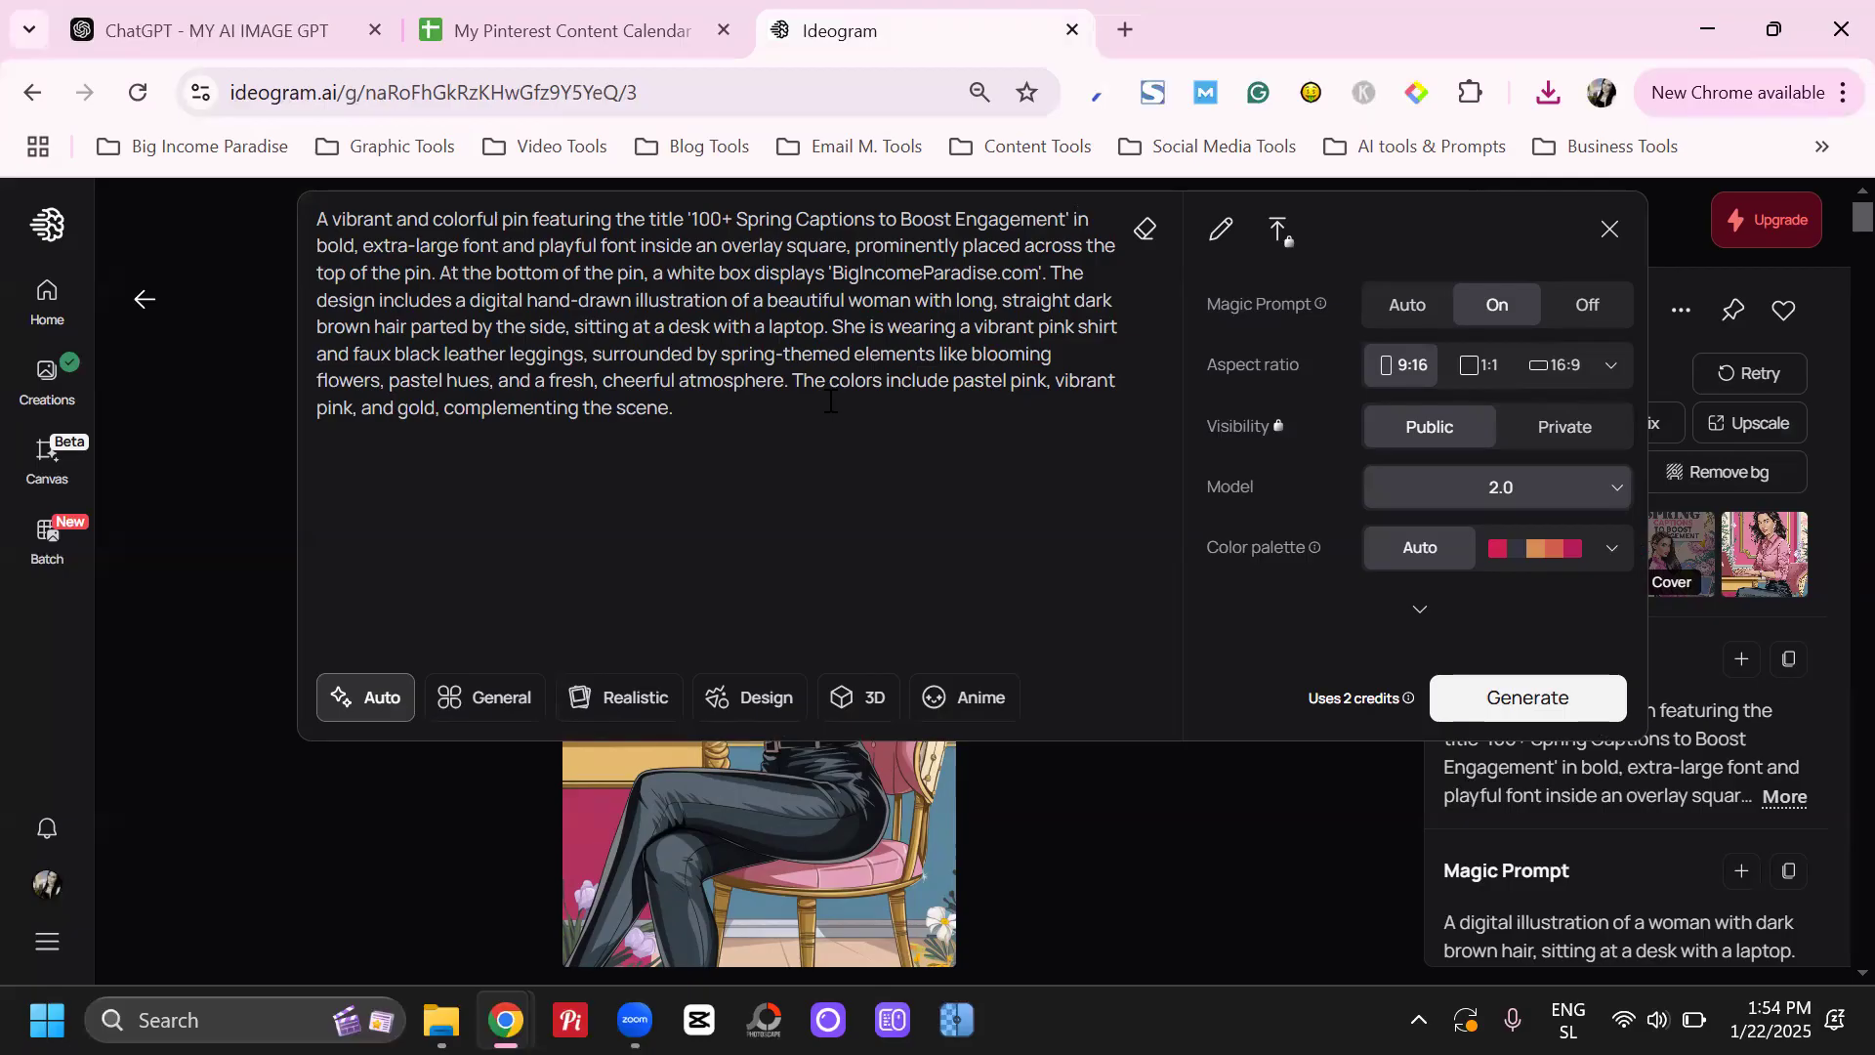
click(1738, 623)
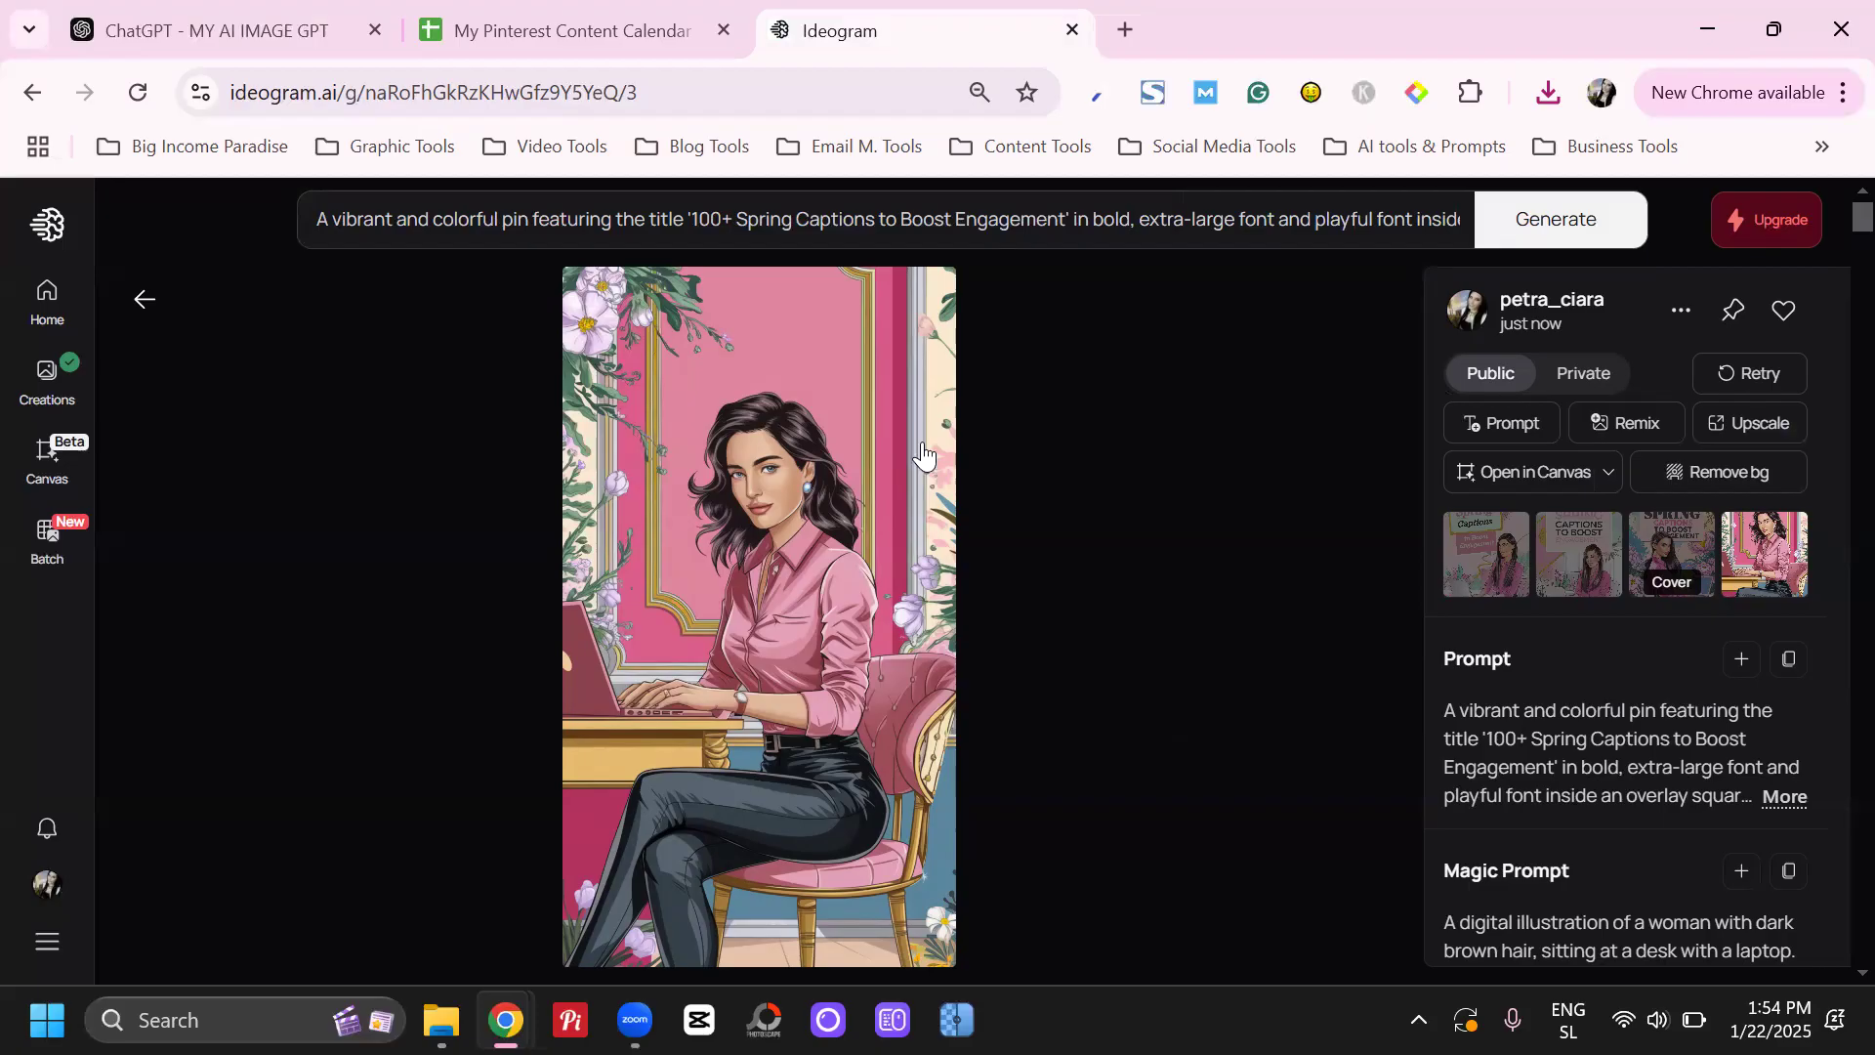
Delete the prompt's last sentence, "The colors include pastel pink, vibrant pink, and gold, complementing the scene.", and generate a new set of images
click(855, 235)
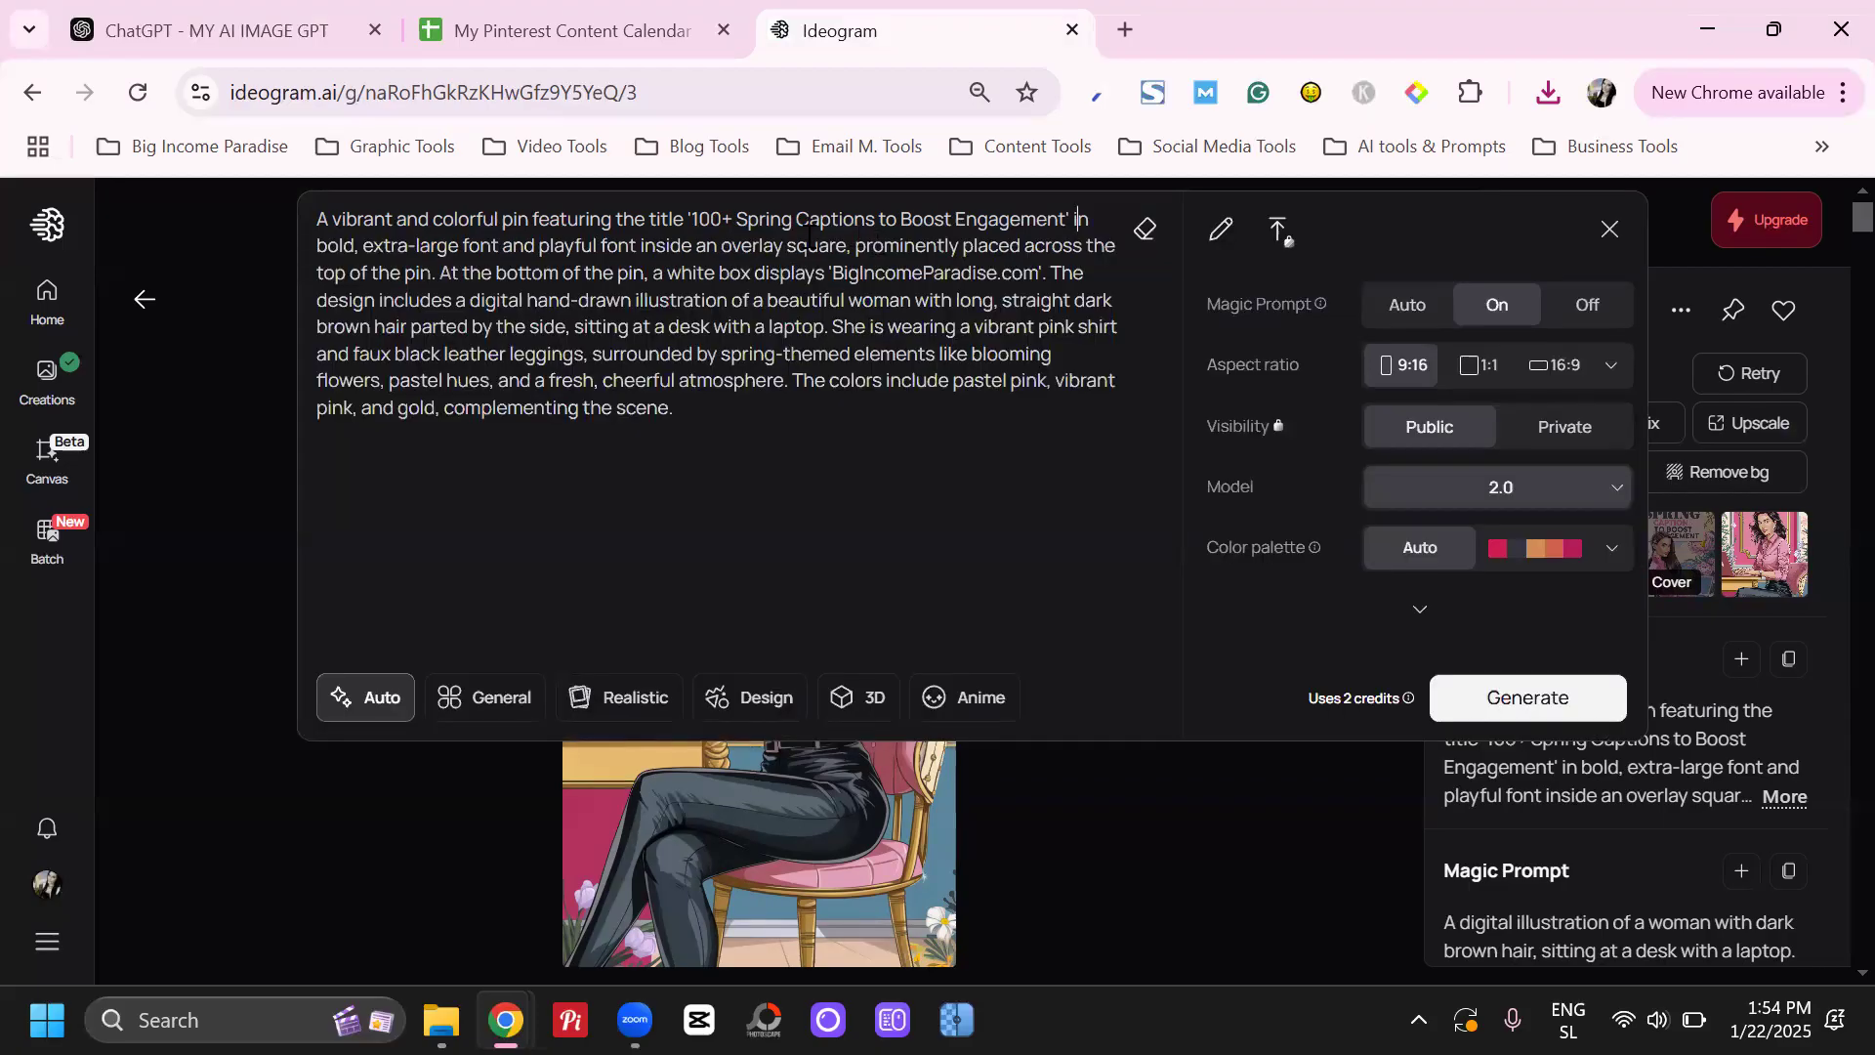
drag(562, 217, 681, 445)
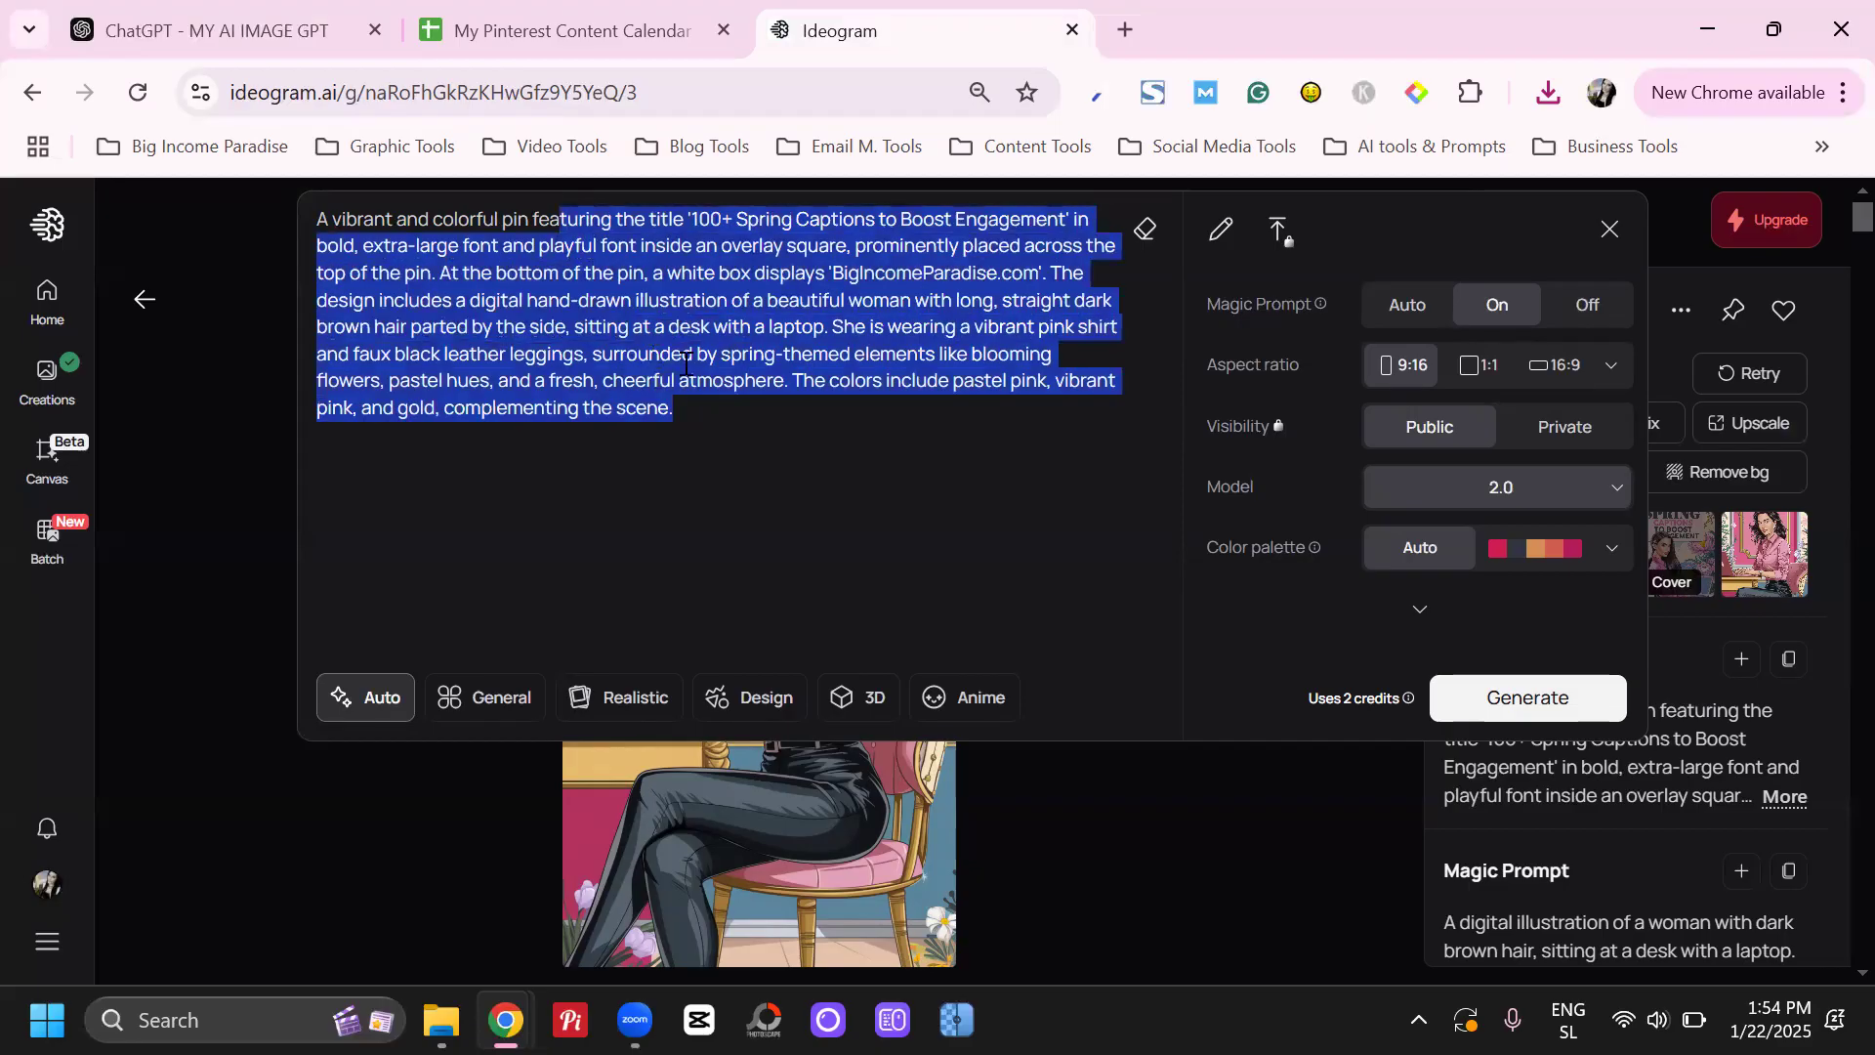
click(669, 301)
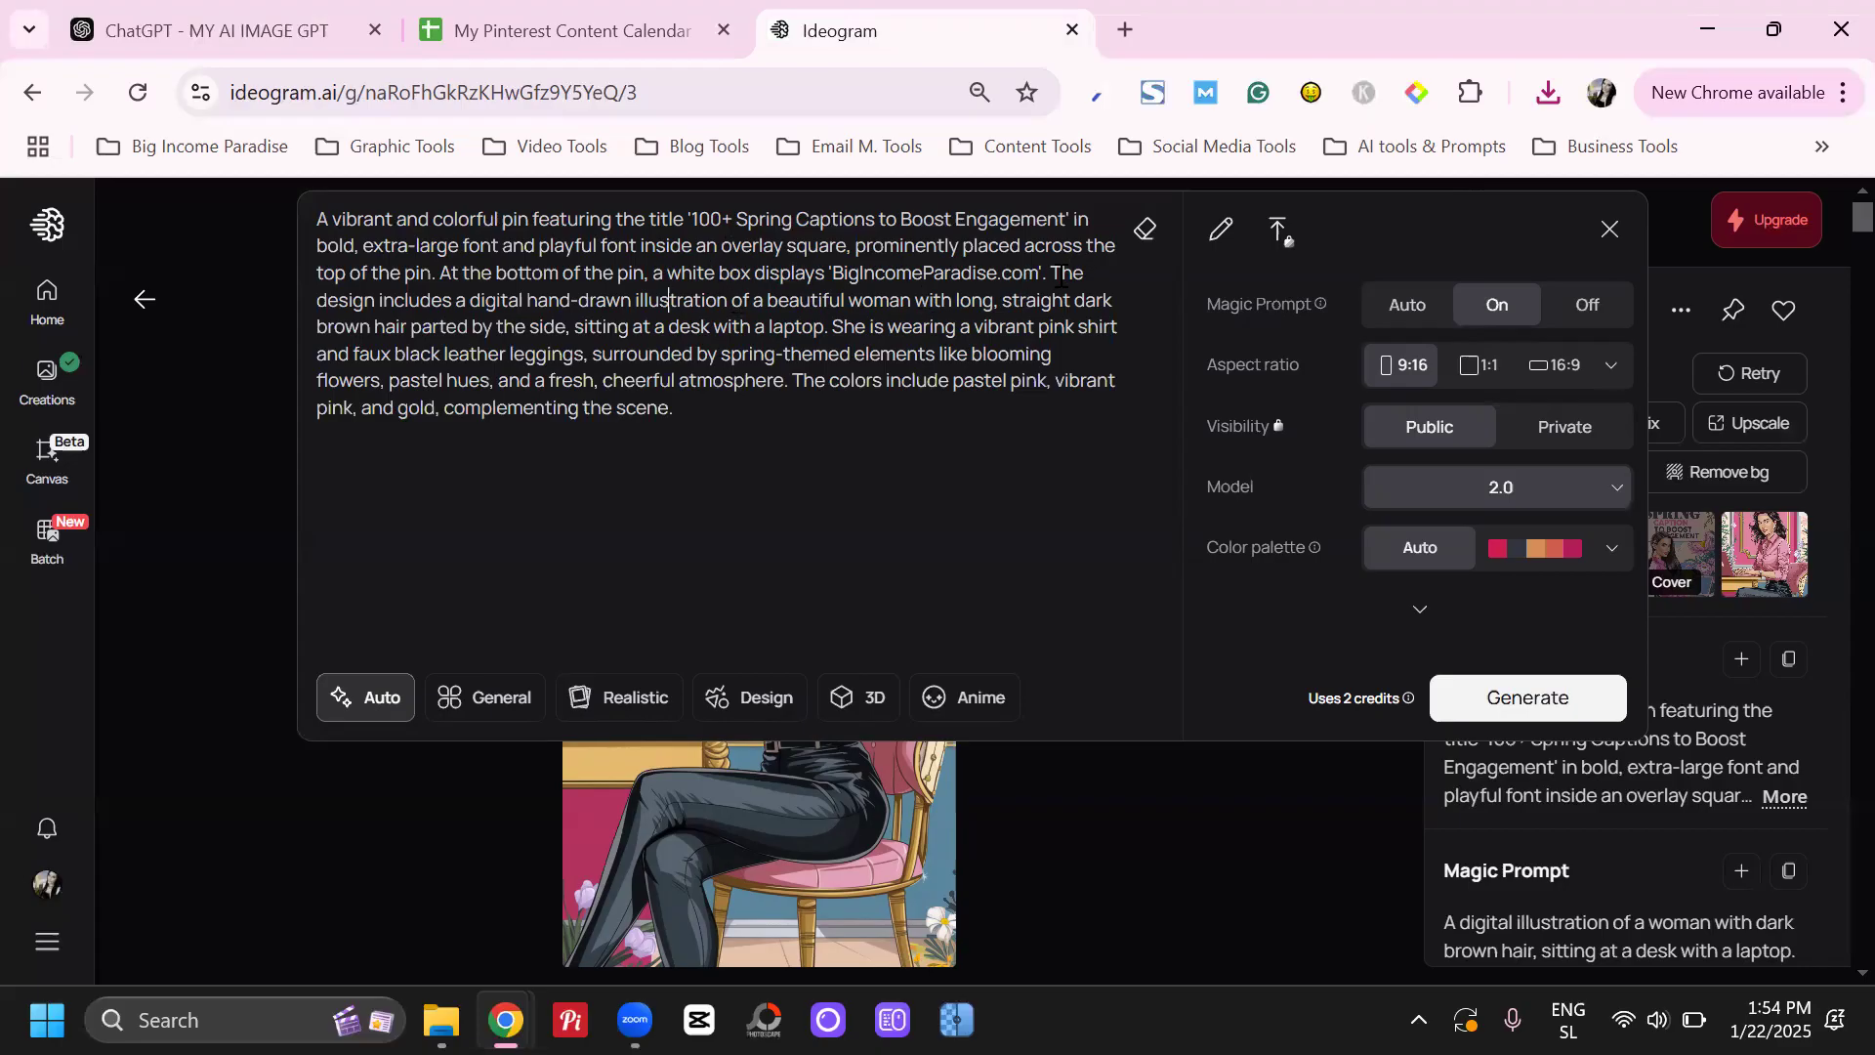
drag(791, 386, 814, 476)
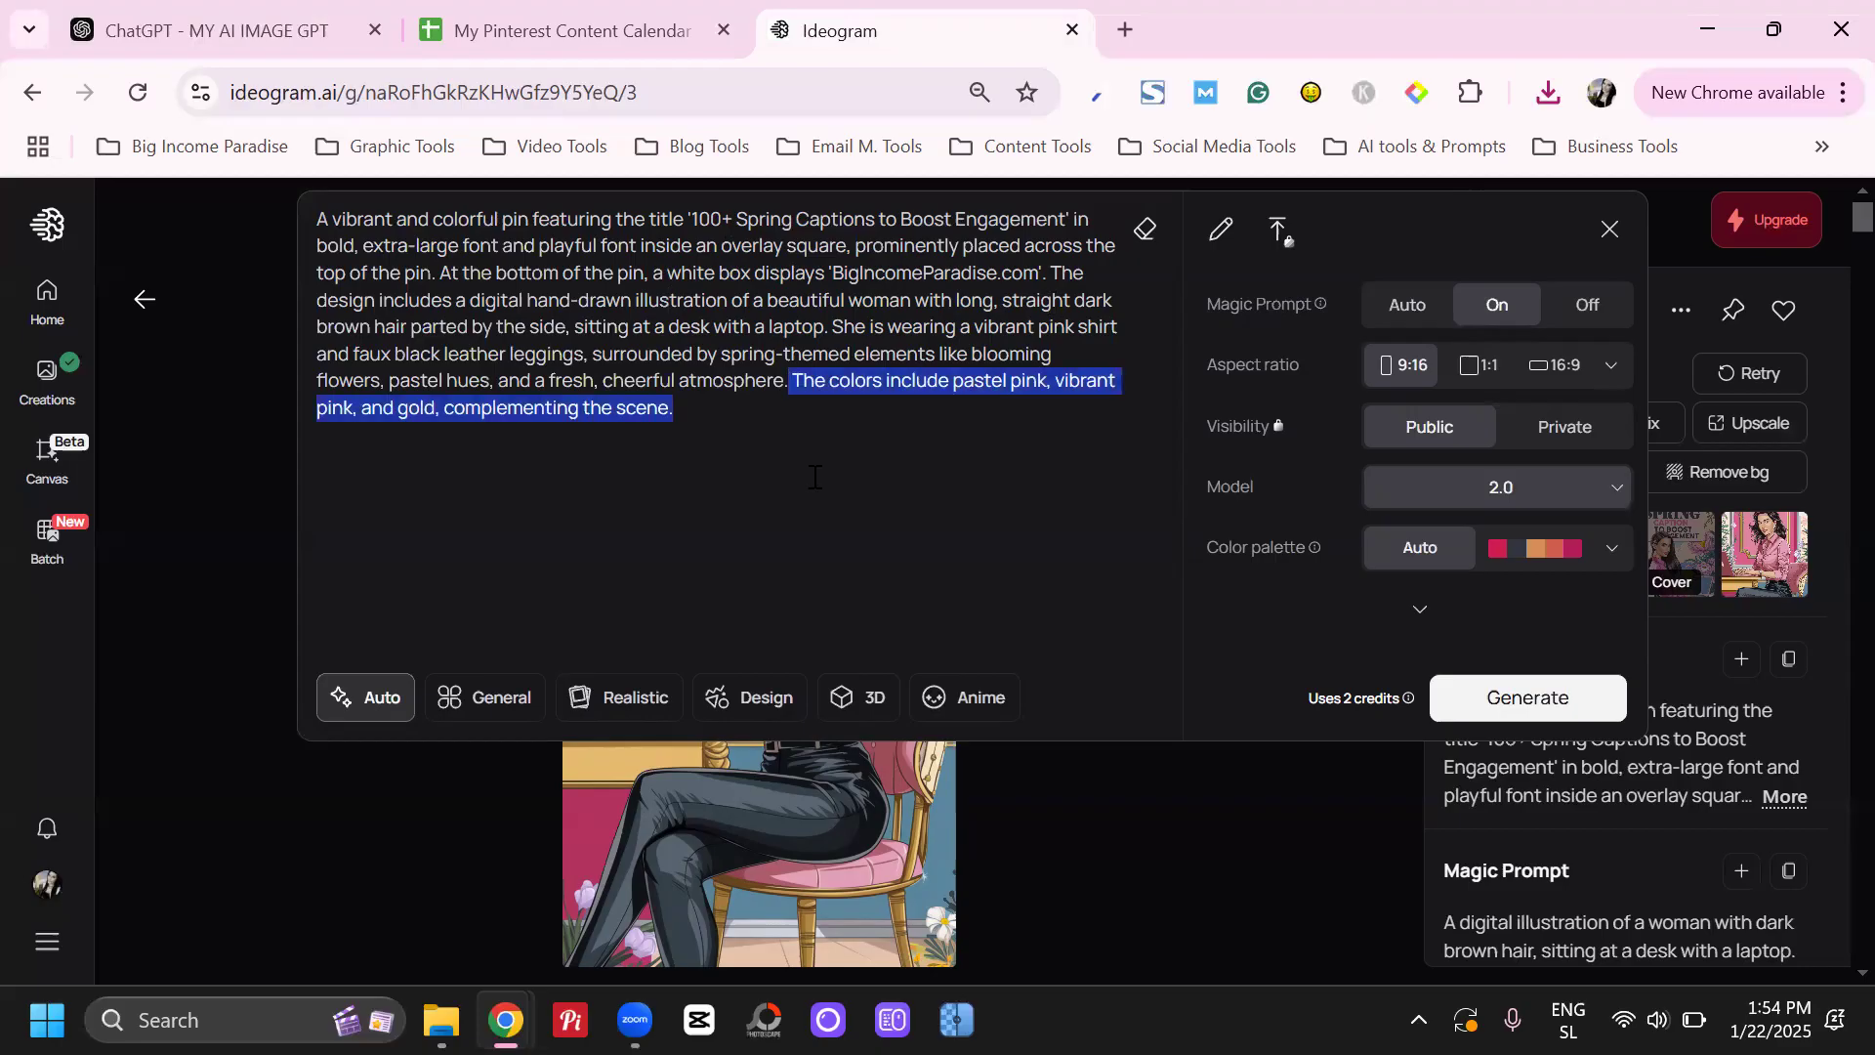
key(BackSpace)
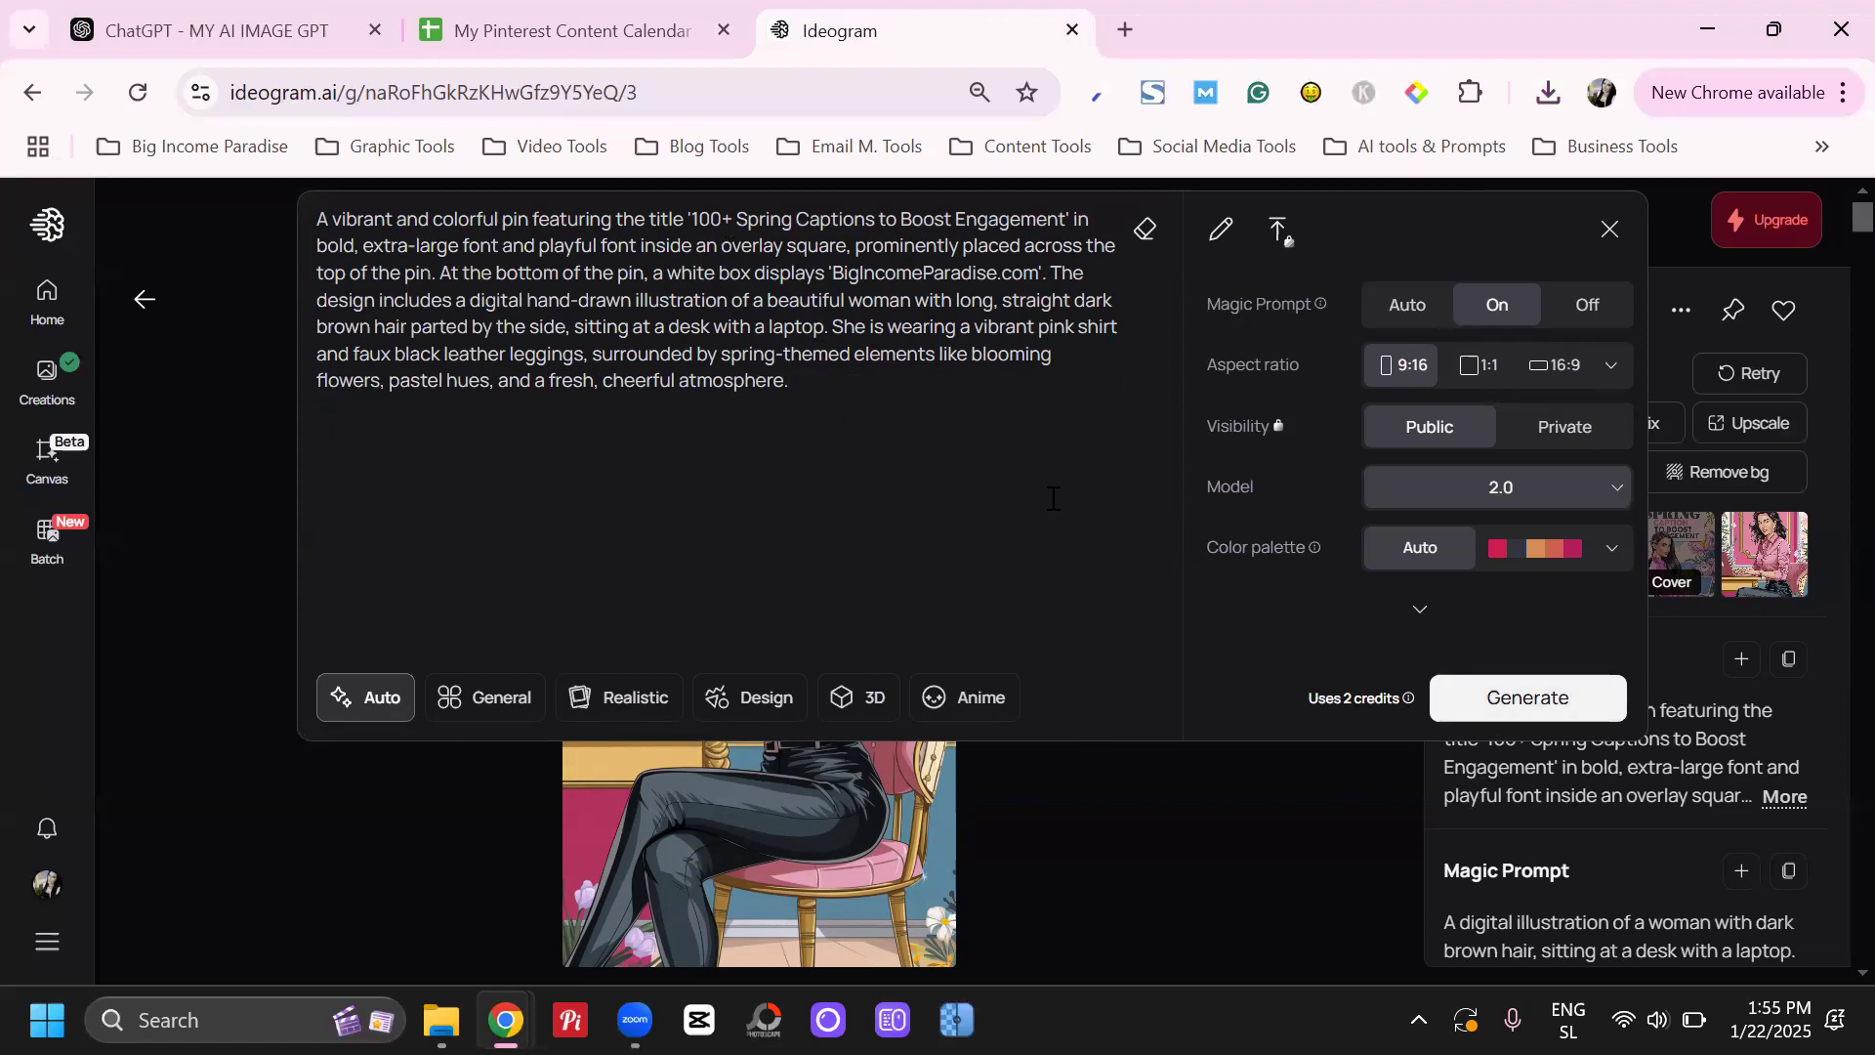
click(1513, 700)
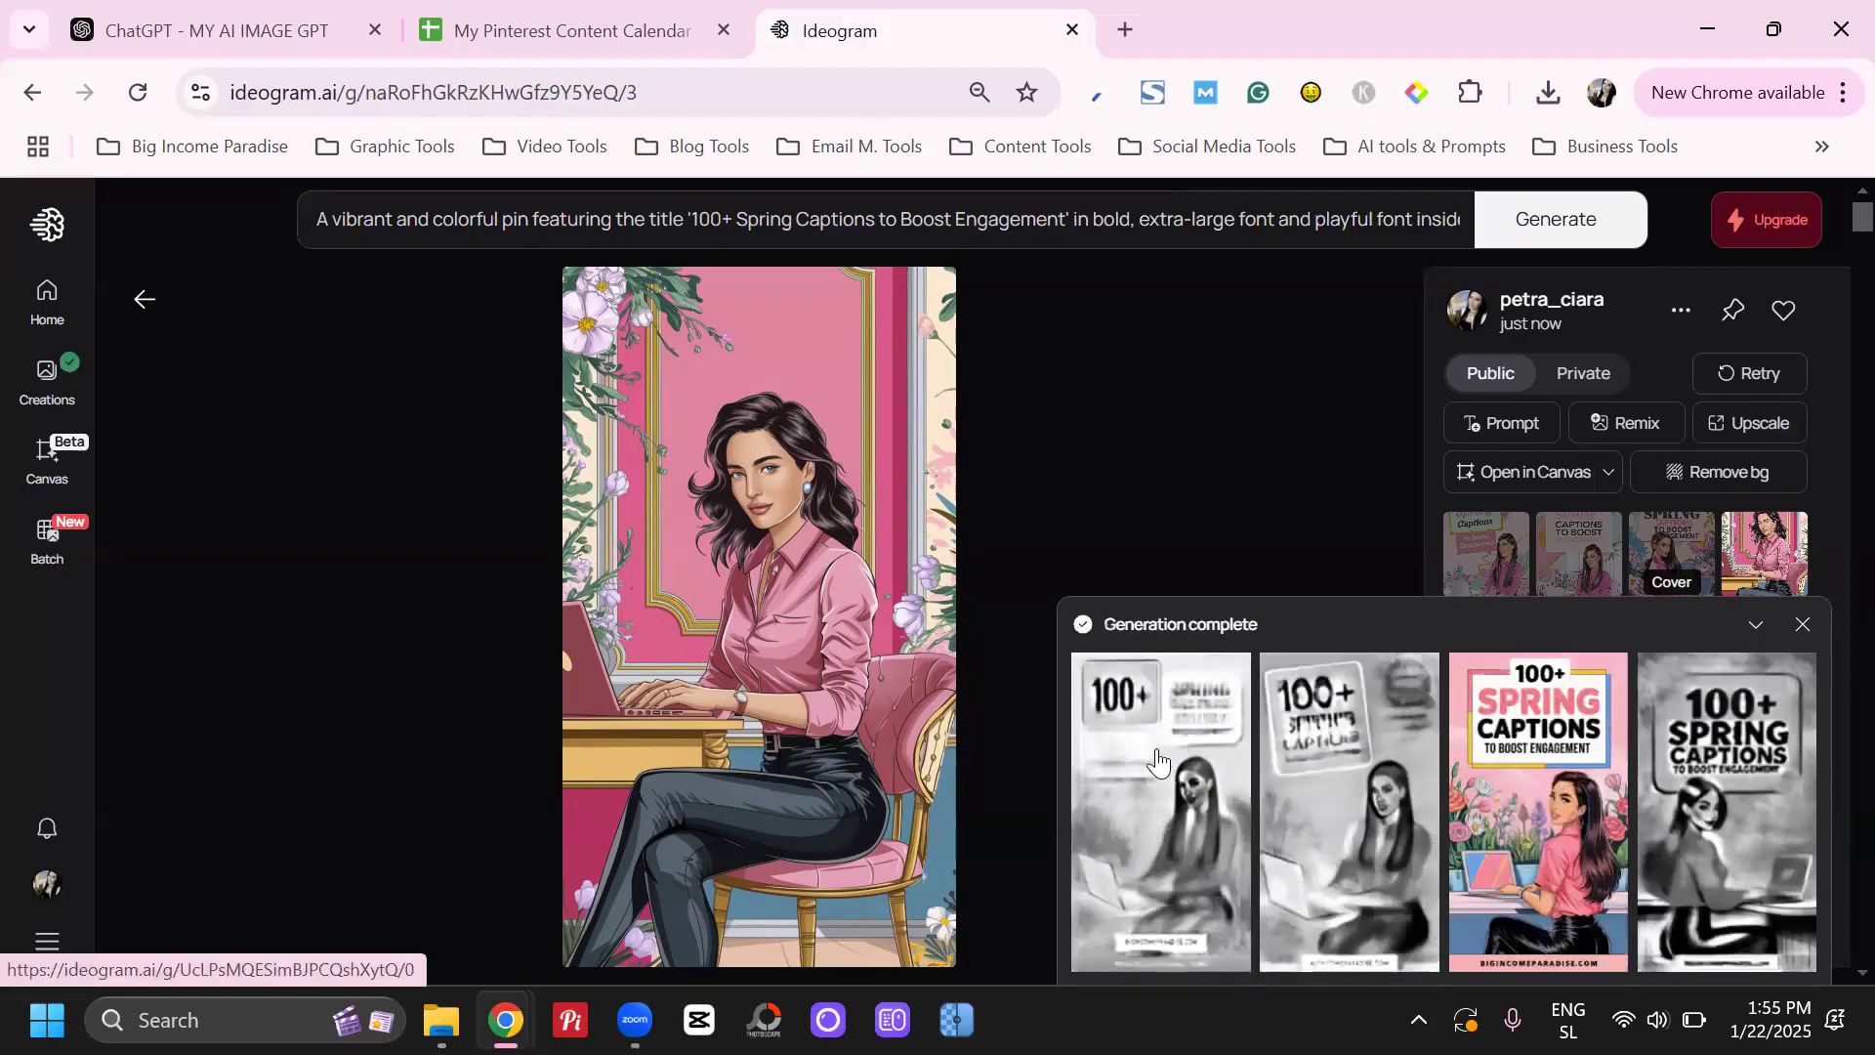
Open the first image of the new set and download it
click(1159, 761)
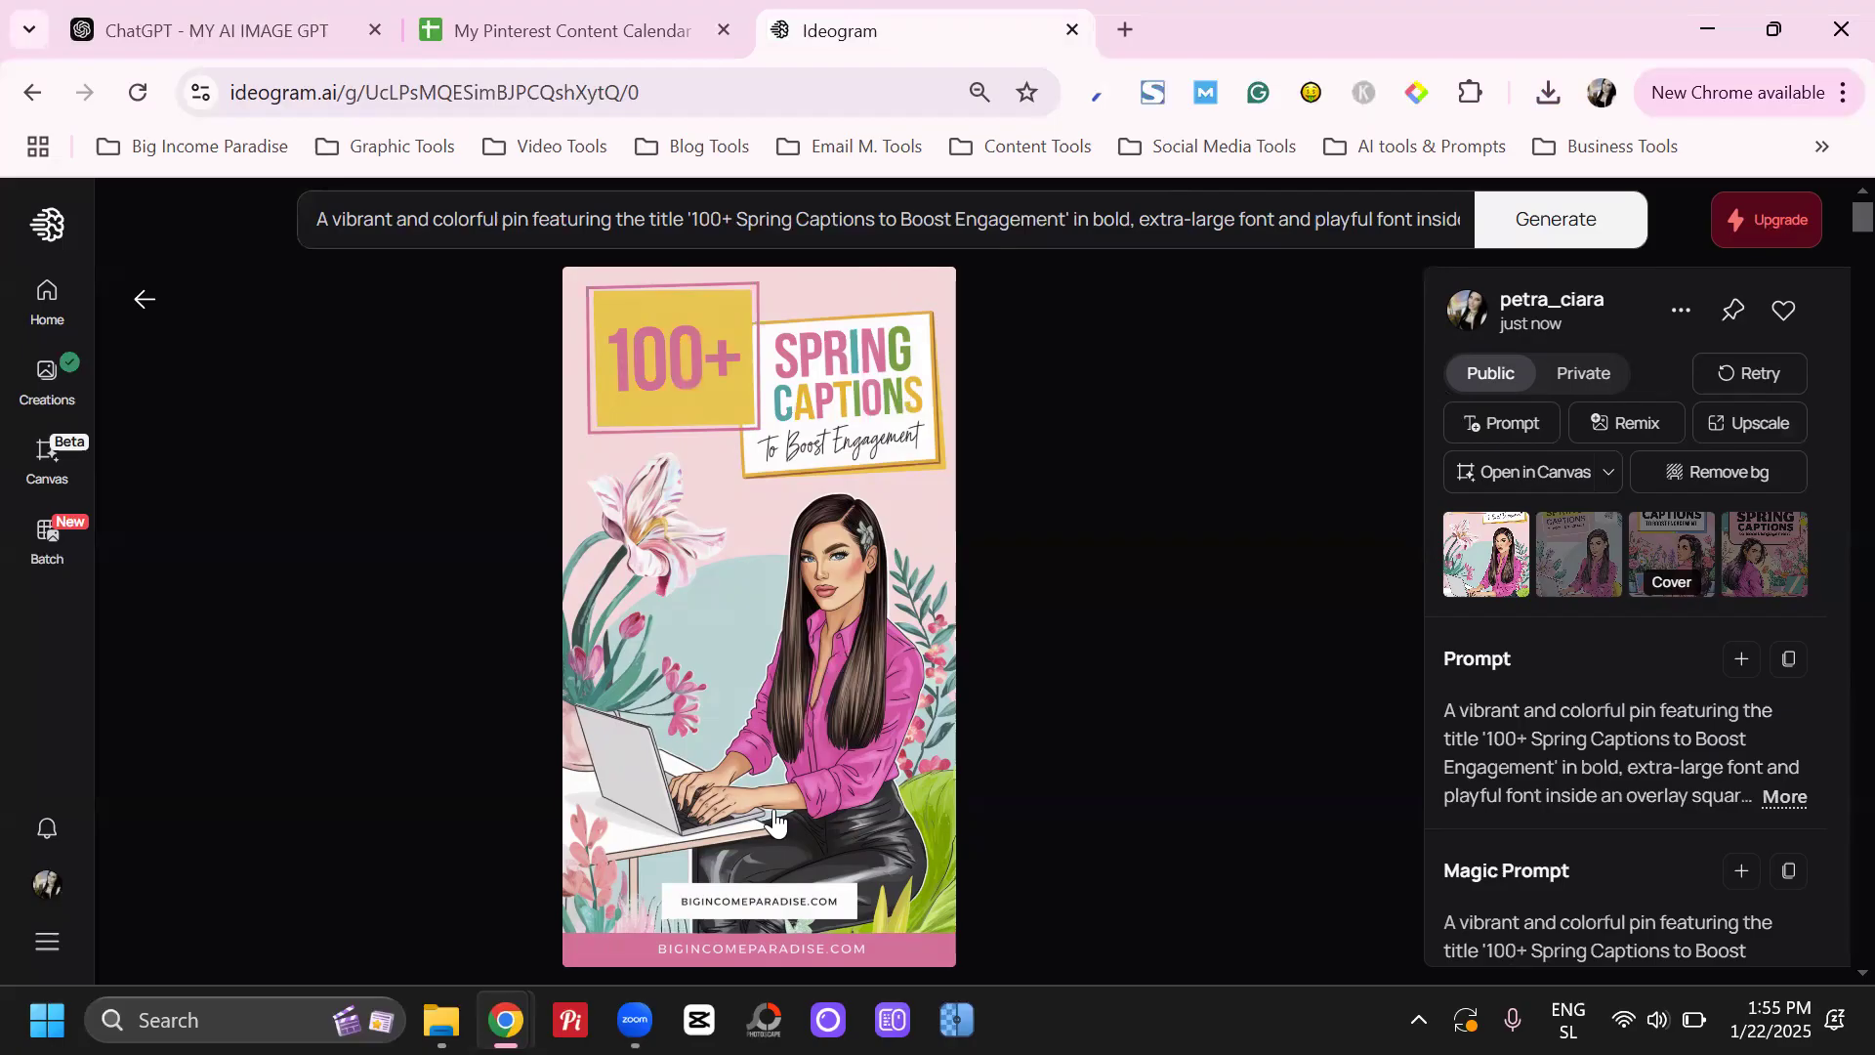
click(1678, 309)
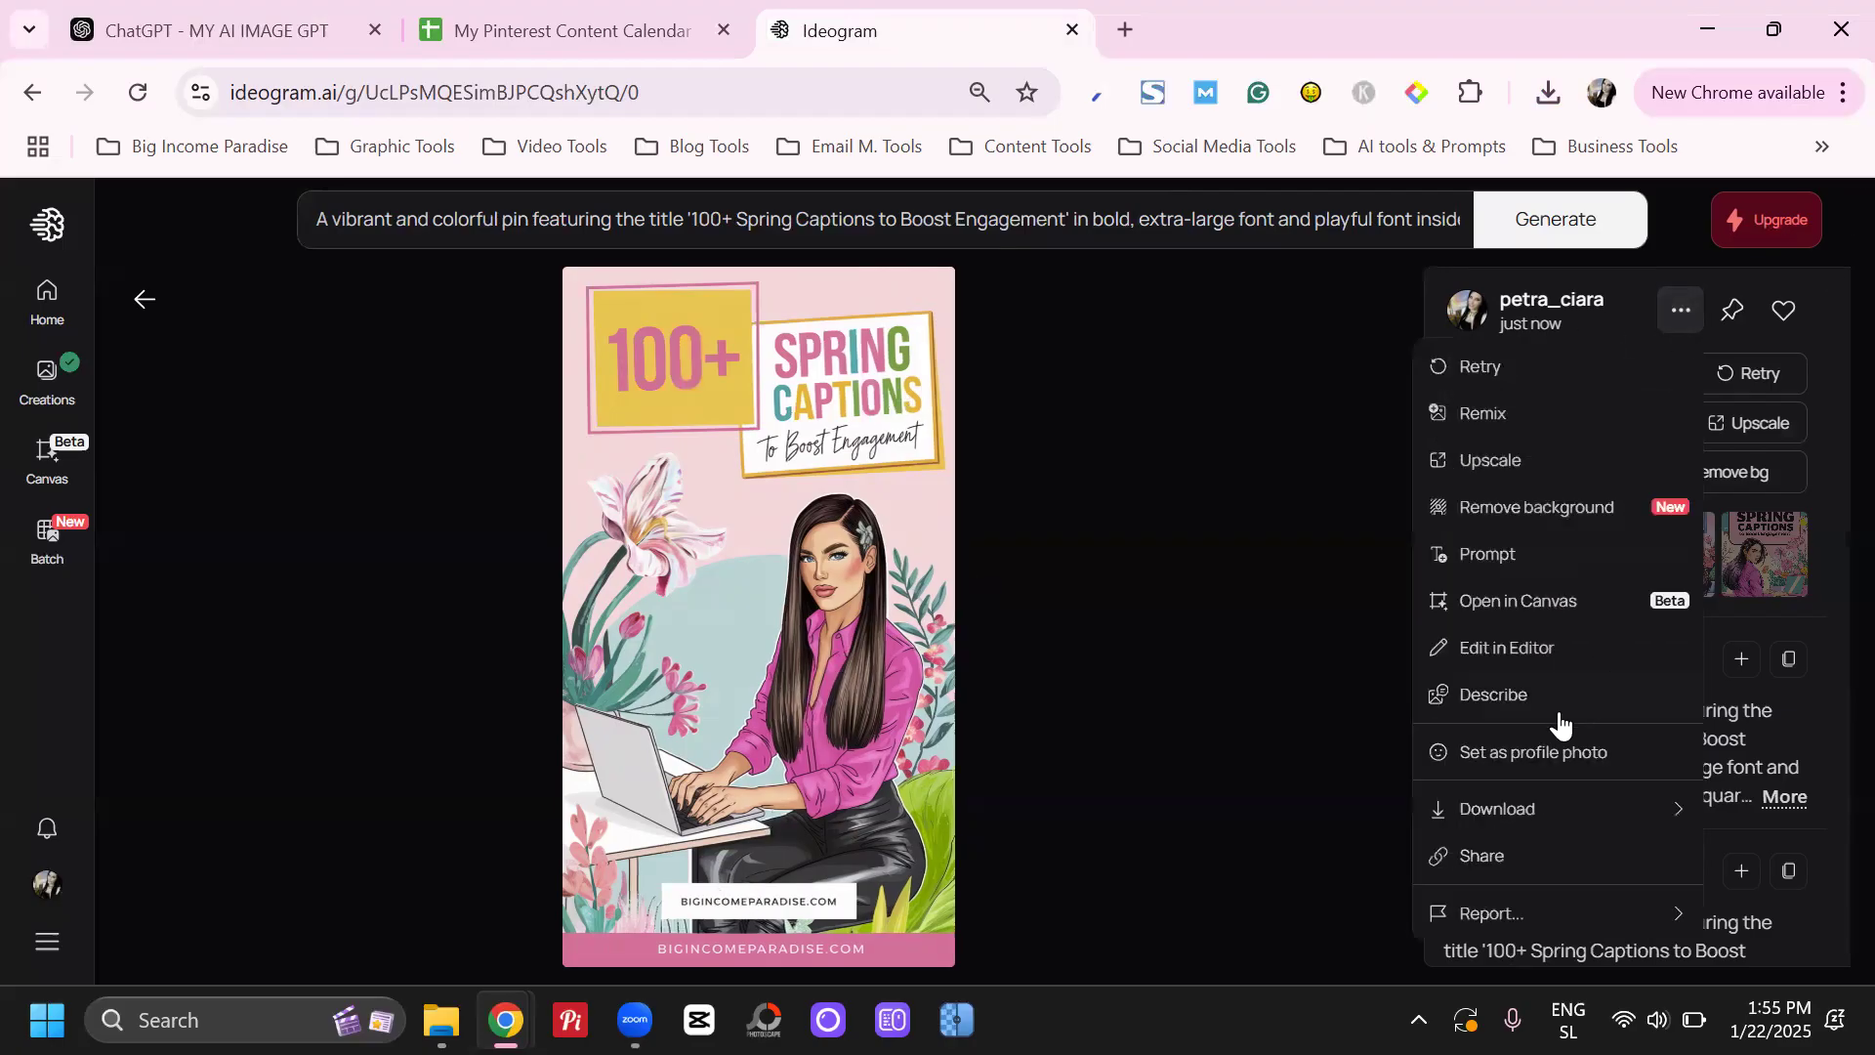
click(1818, 493)
Download the second image of the new set, with the yellow and pink title box, and open the third one
click(1594, 548)
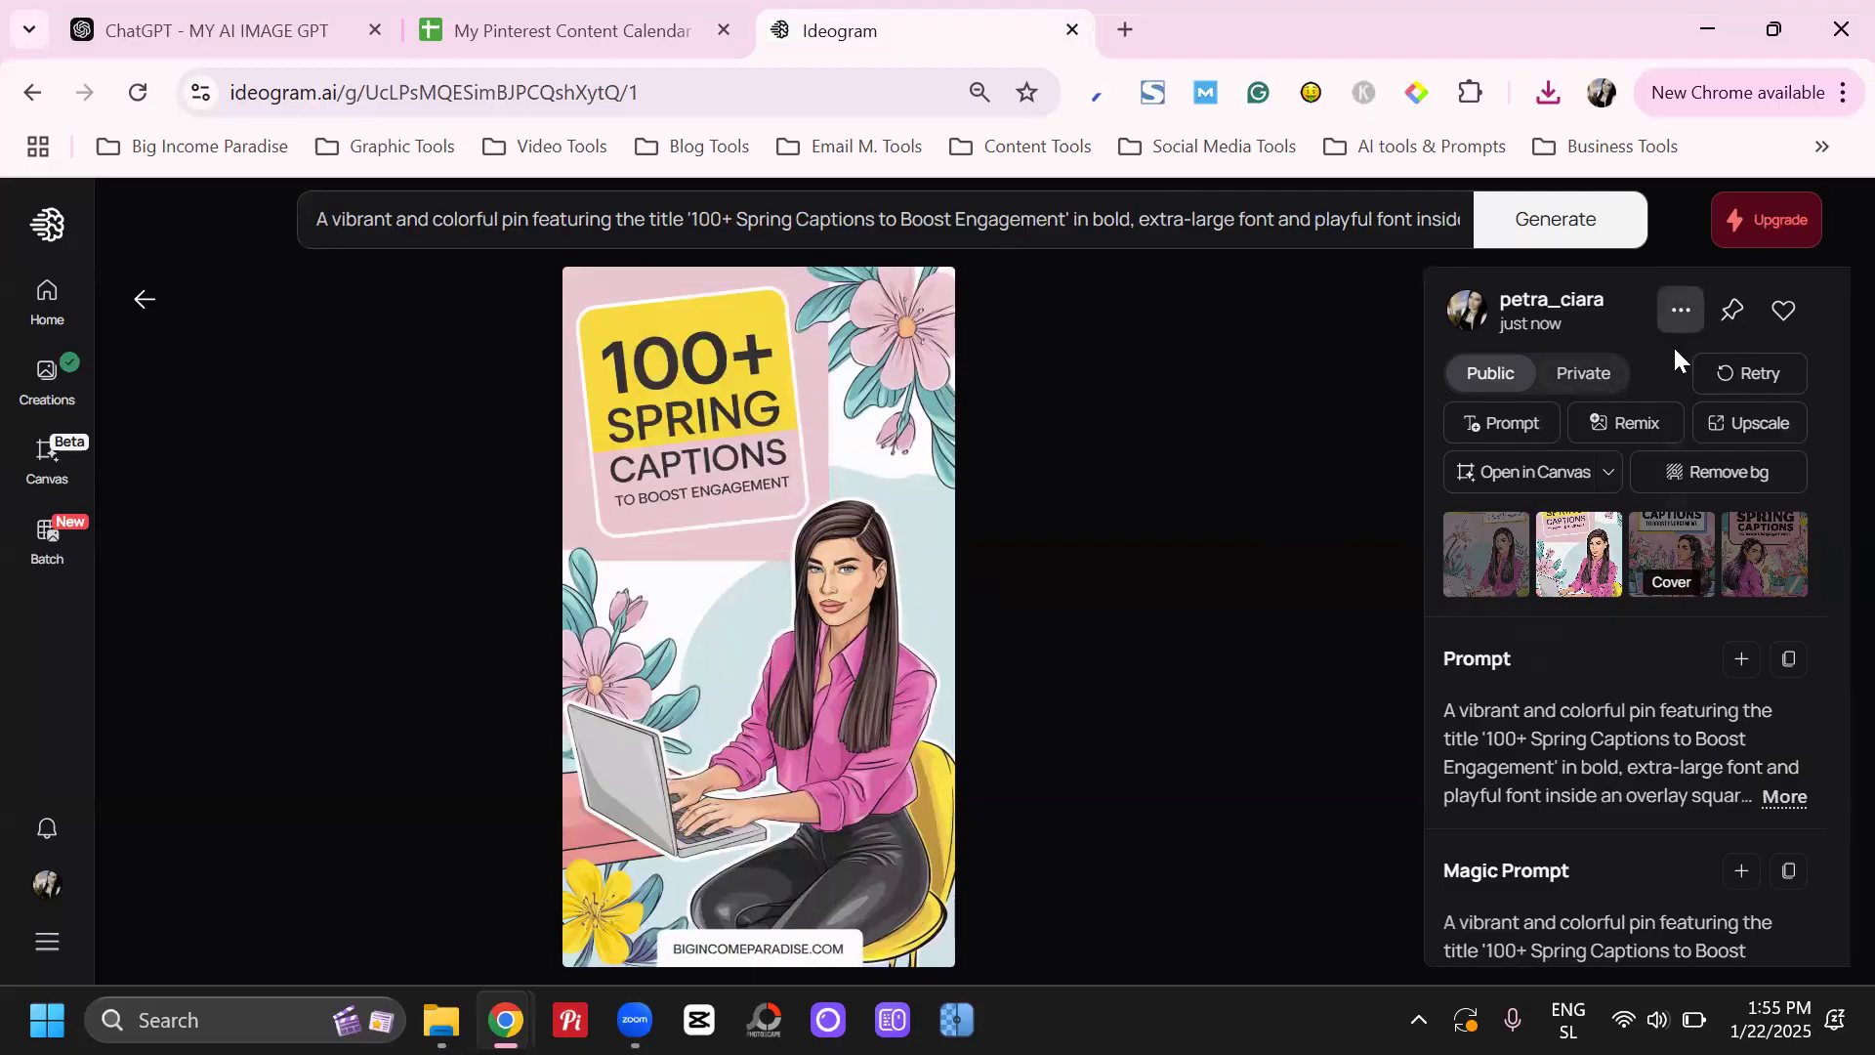
click(1679, 312)
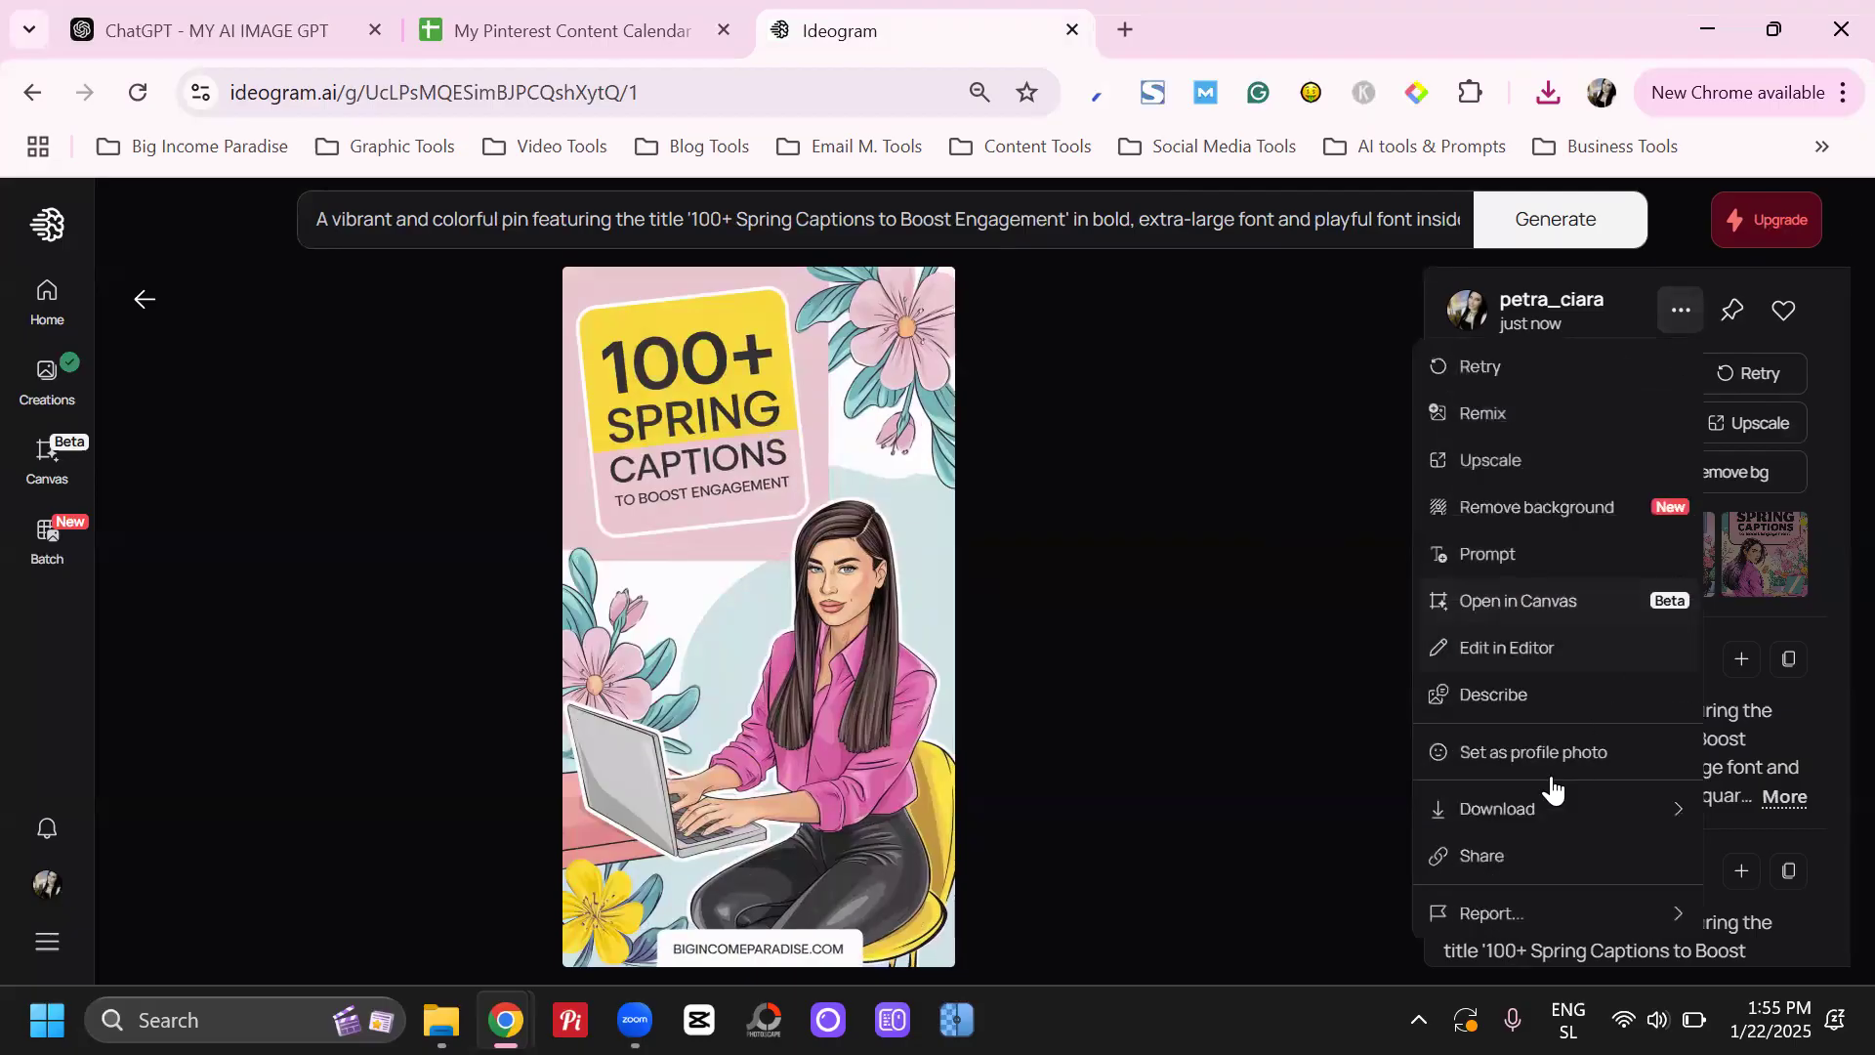
click(1828, 518)
click(1672, 553)
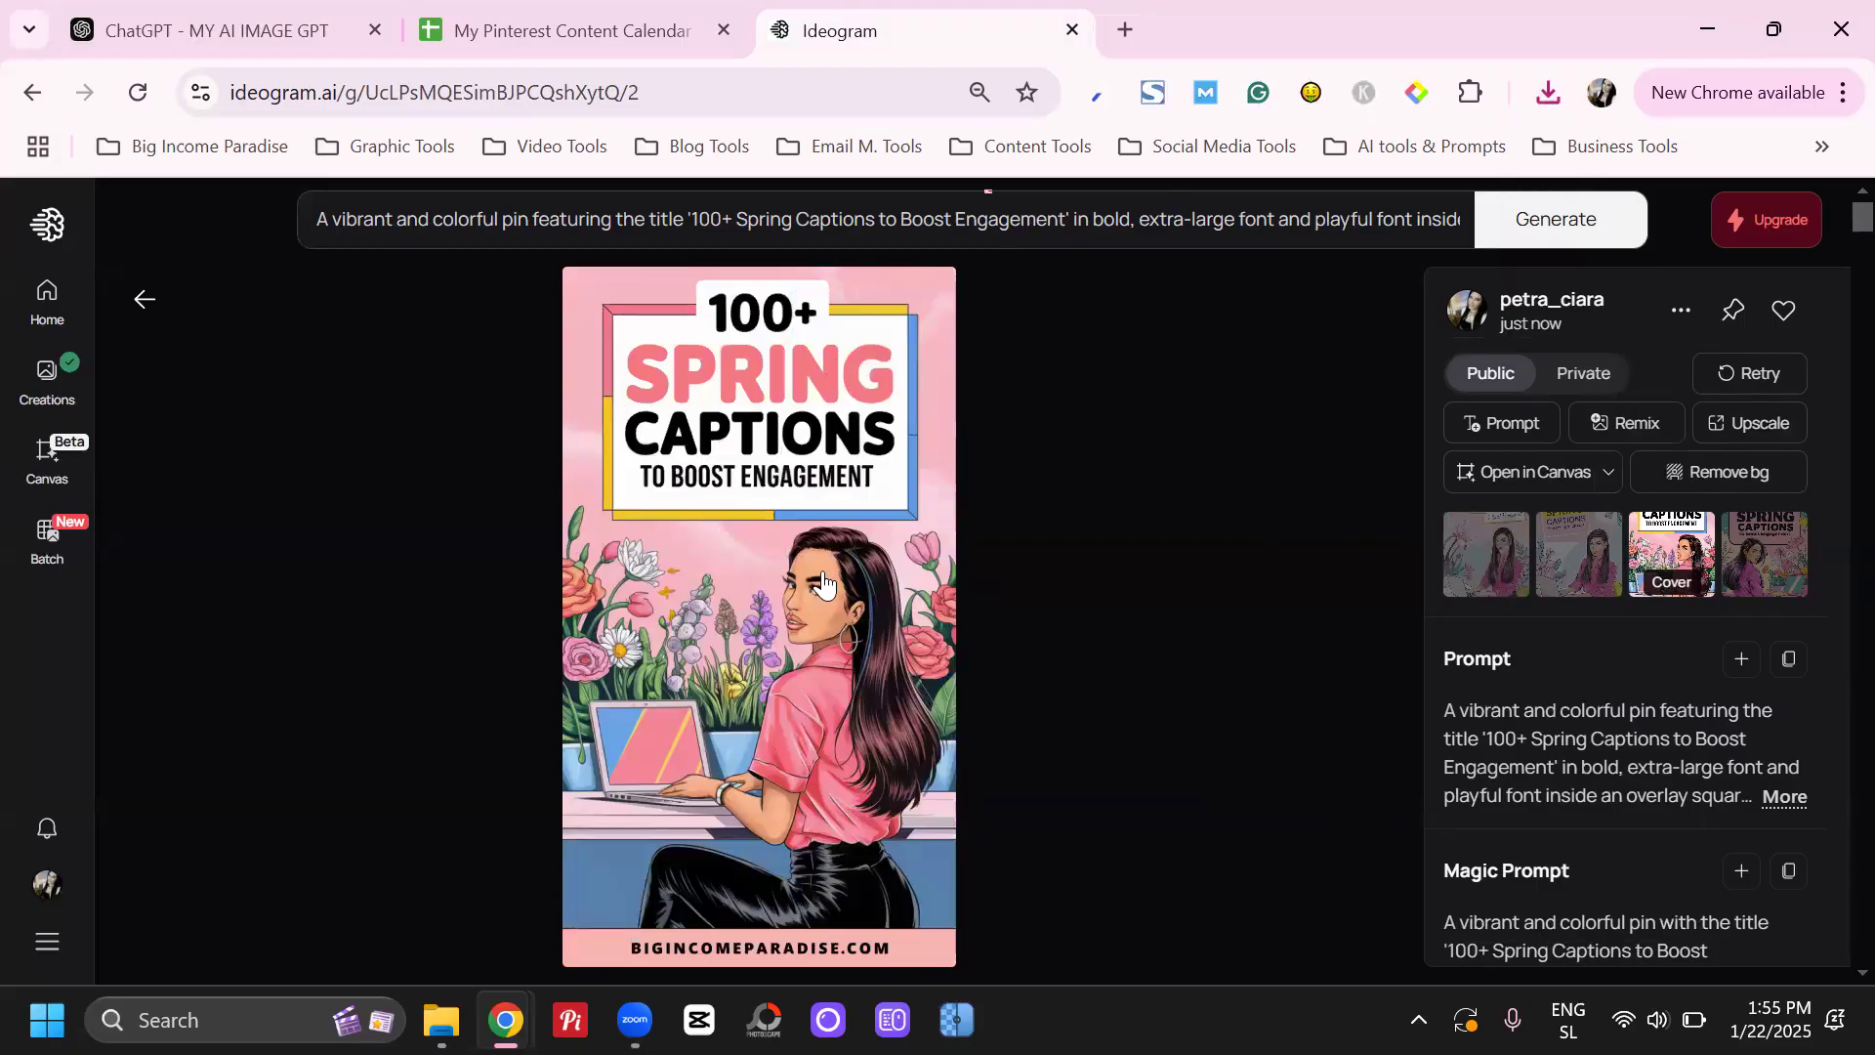
Download the third image of the spring captions set, open the fourth one with the pink title box, and download it
click(1673, 311)
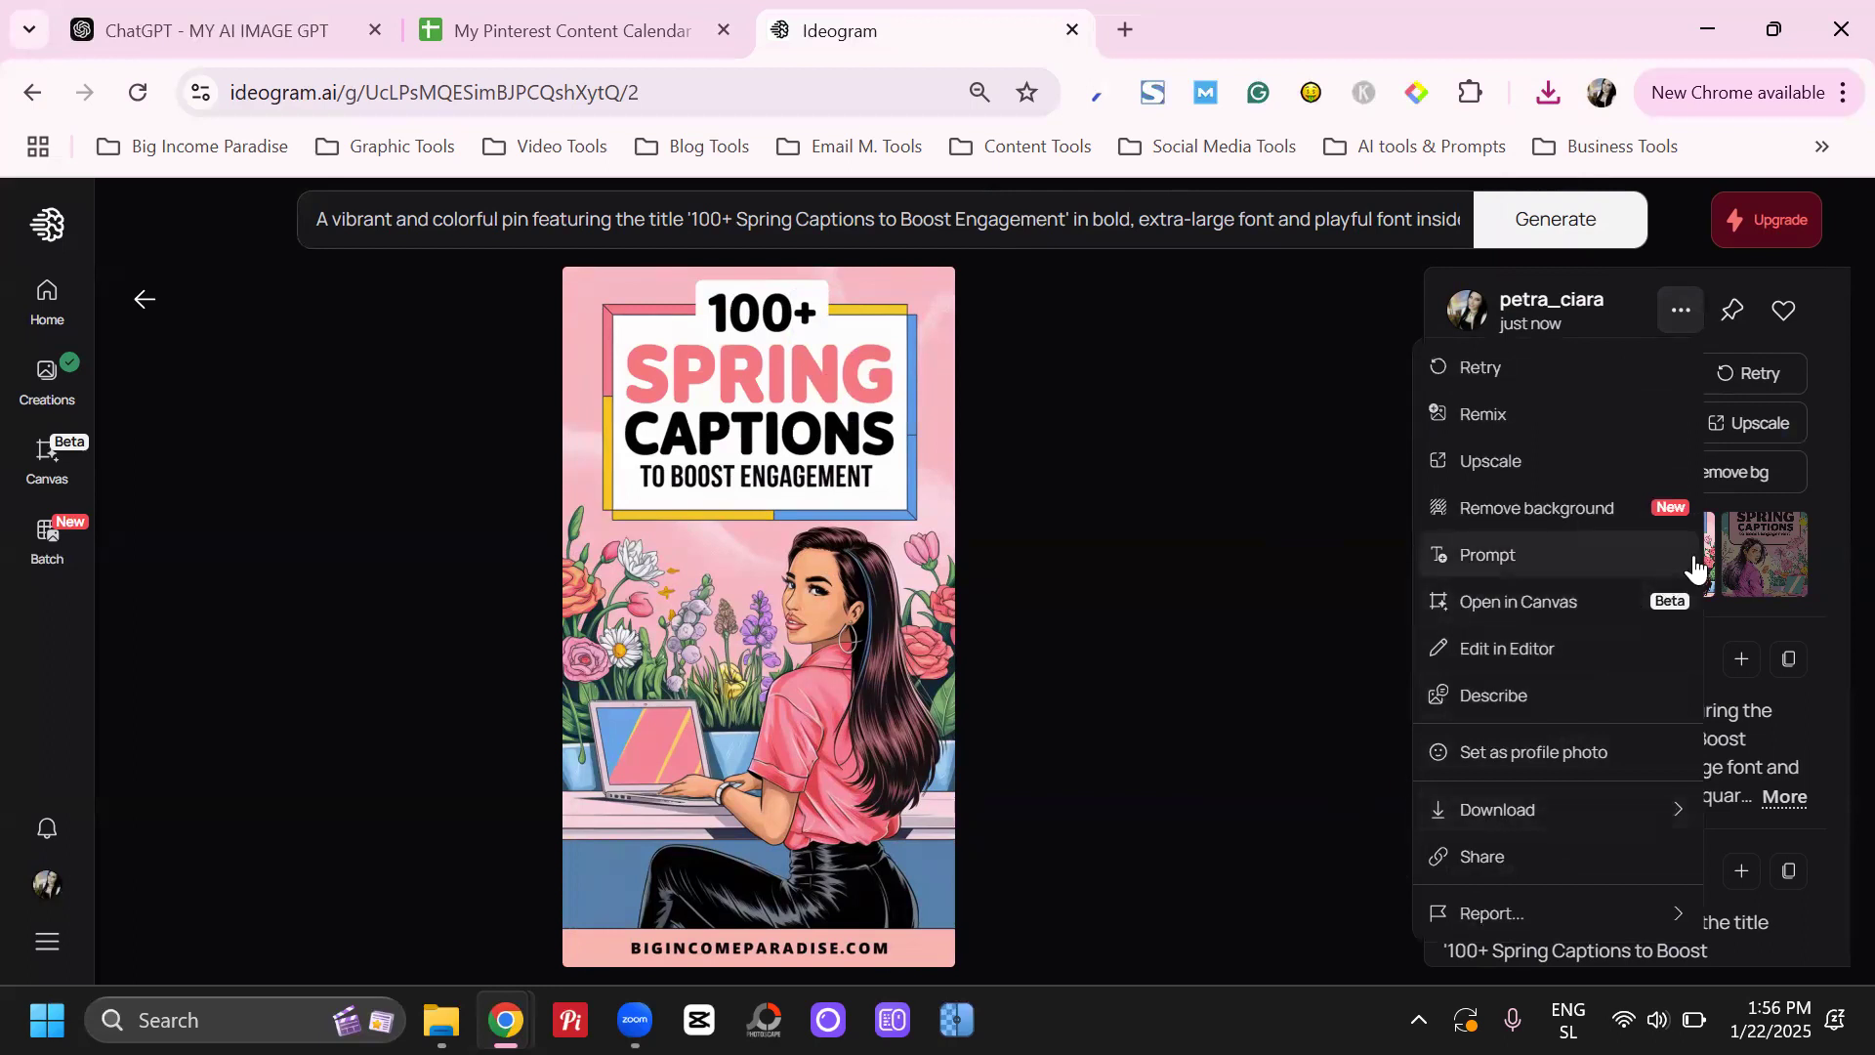
click(1819, 502)
click(1786, 556)
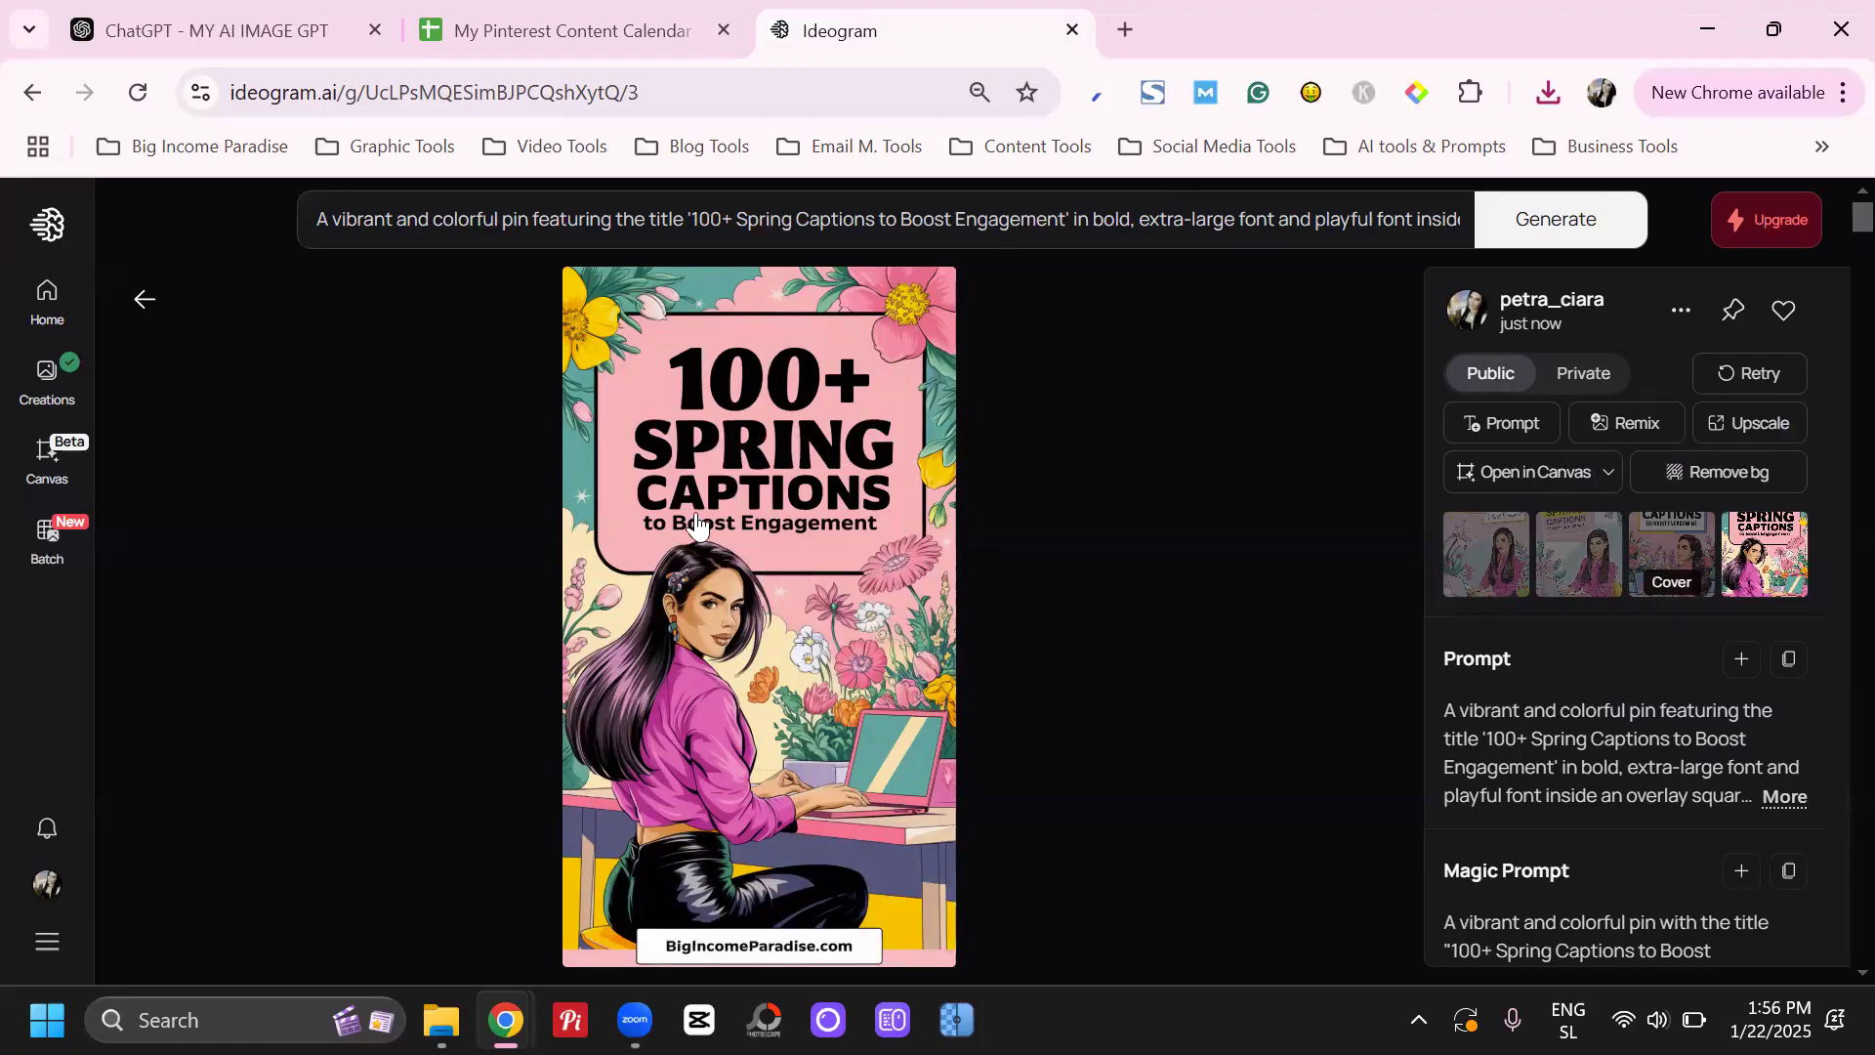
click(1681, 310)
mouse_move(1543, 808)
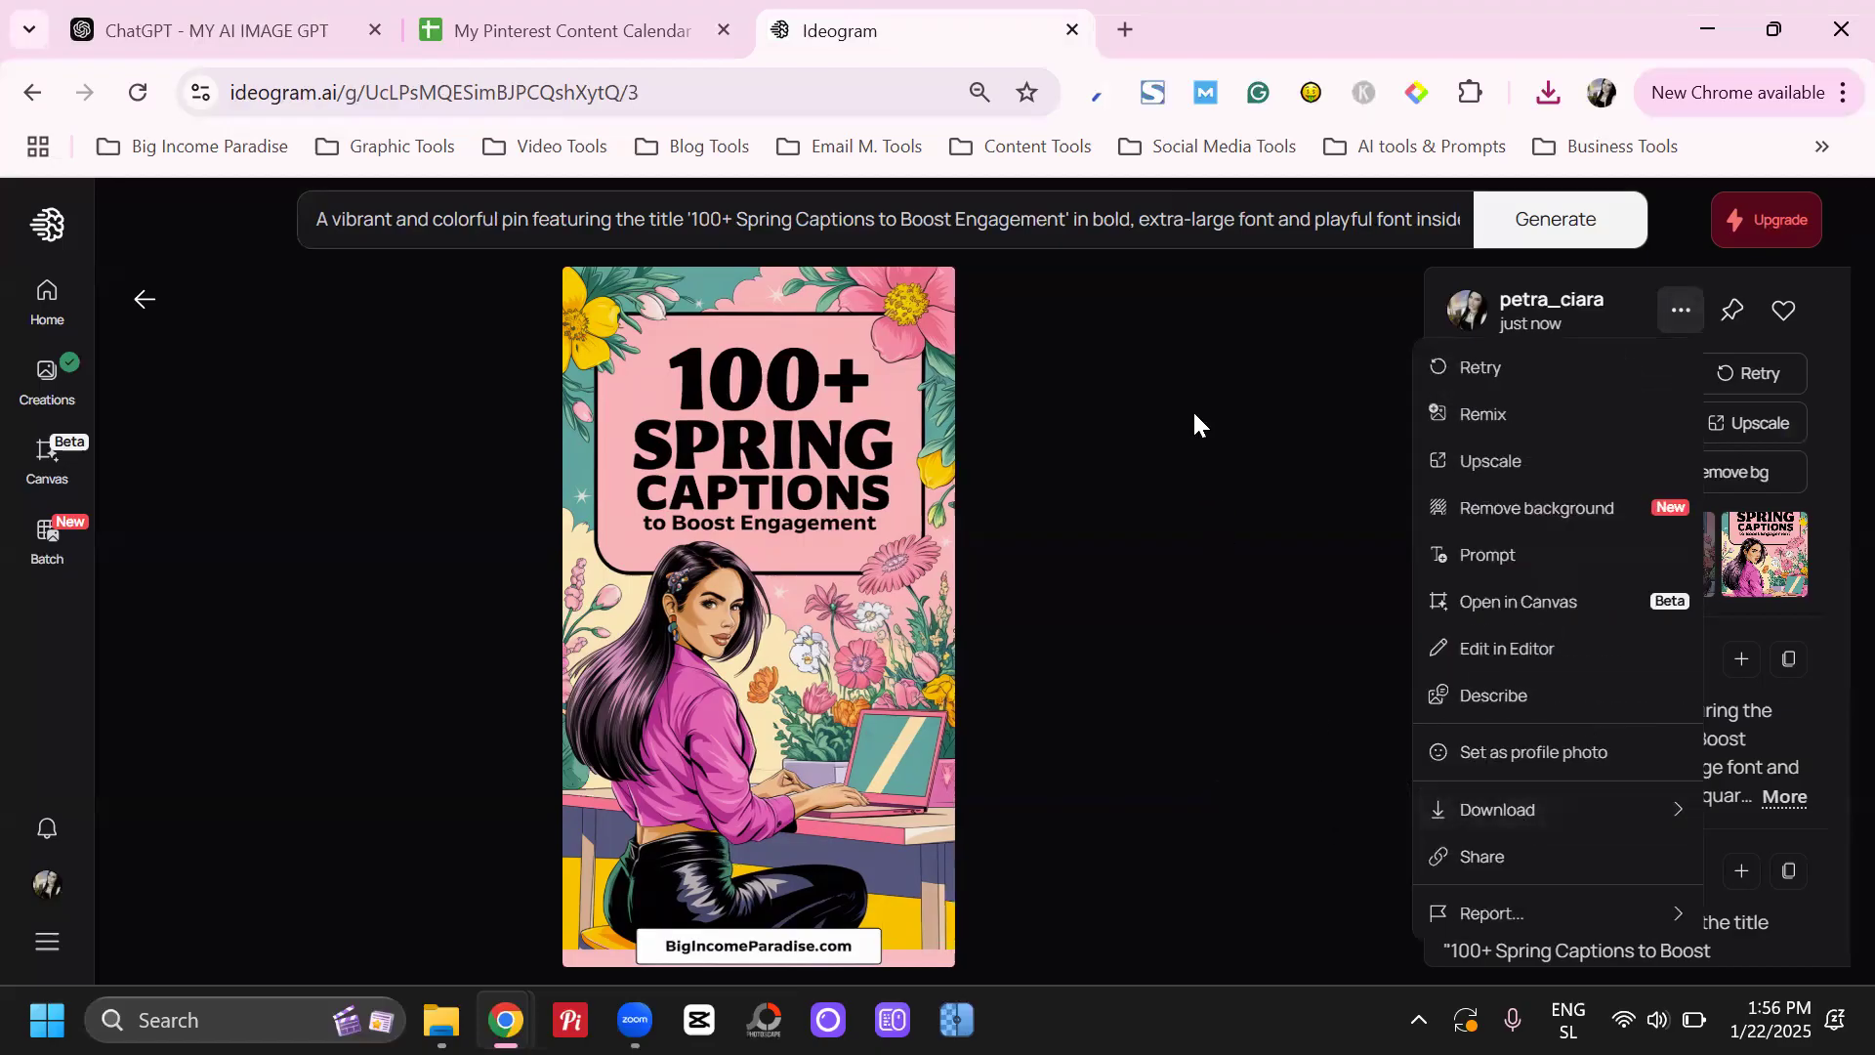
click(1080, 232)
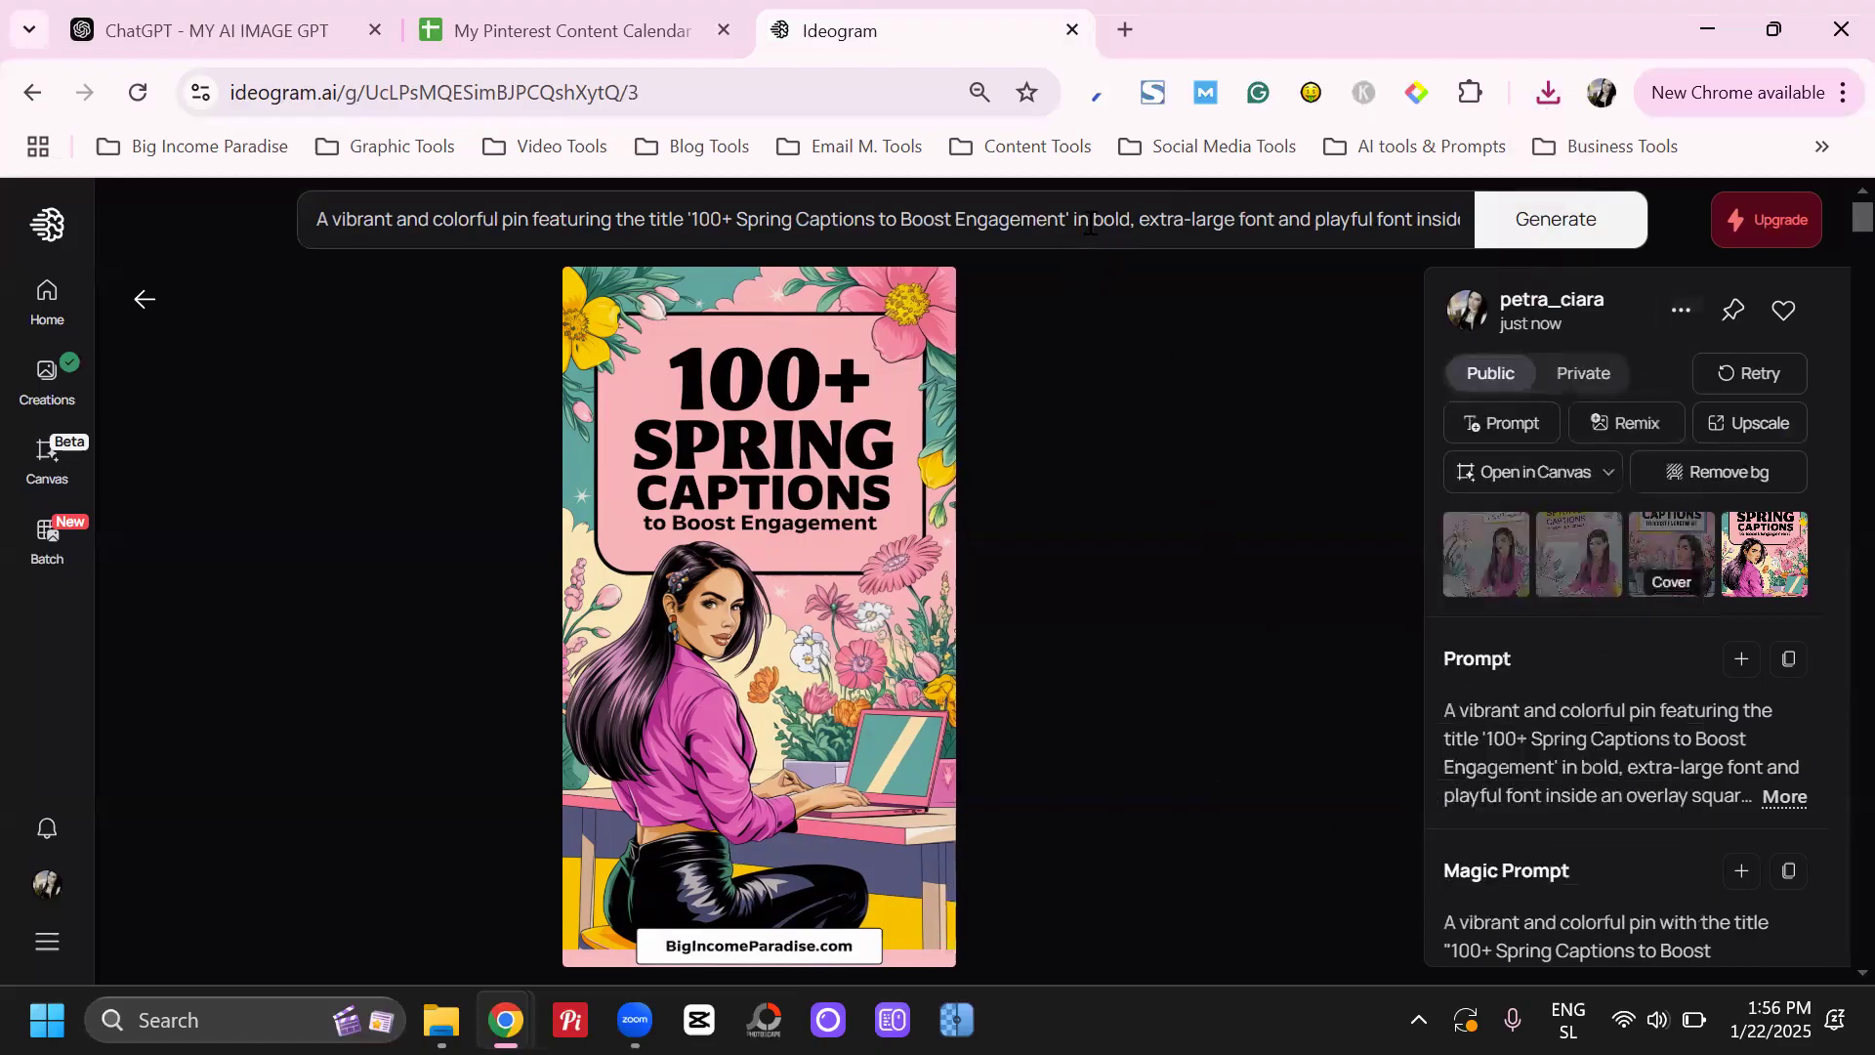
Delete everything in the prompt that follows 'BigIncomeParadise.com', keeping only the title and website instructions
click(1089, 222)
drag(333, 219, 946, 245)
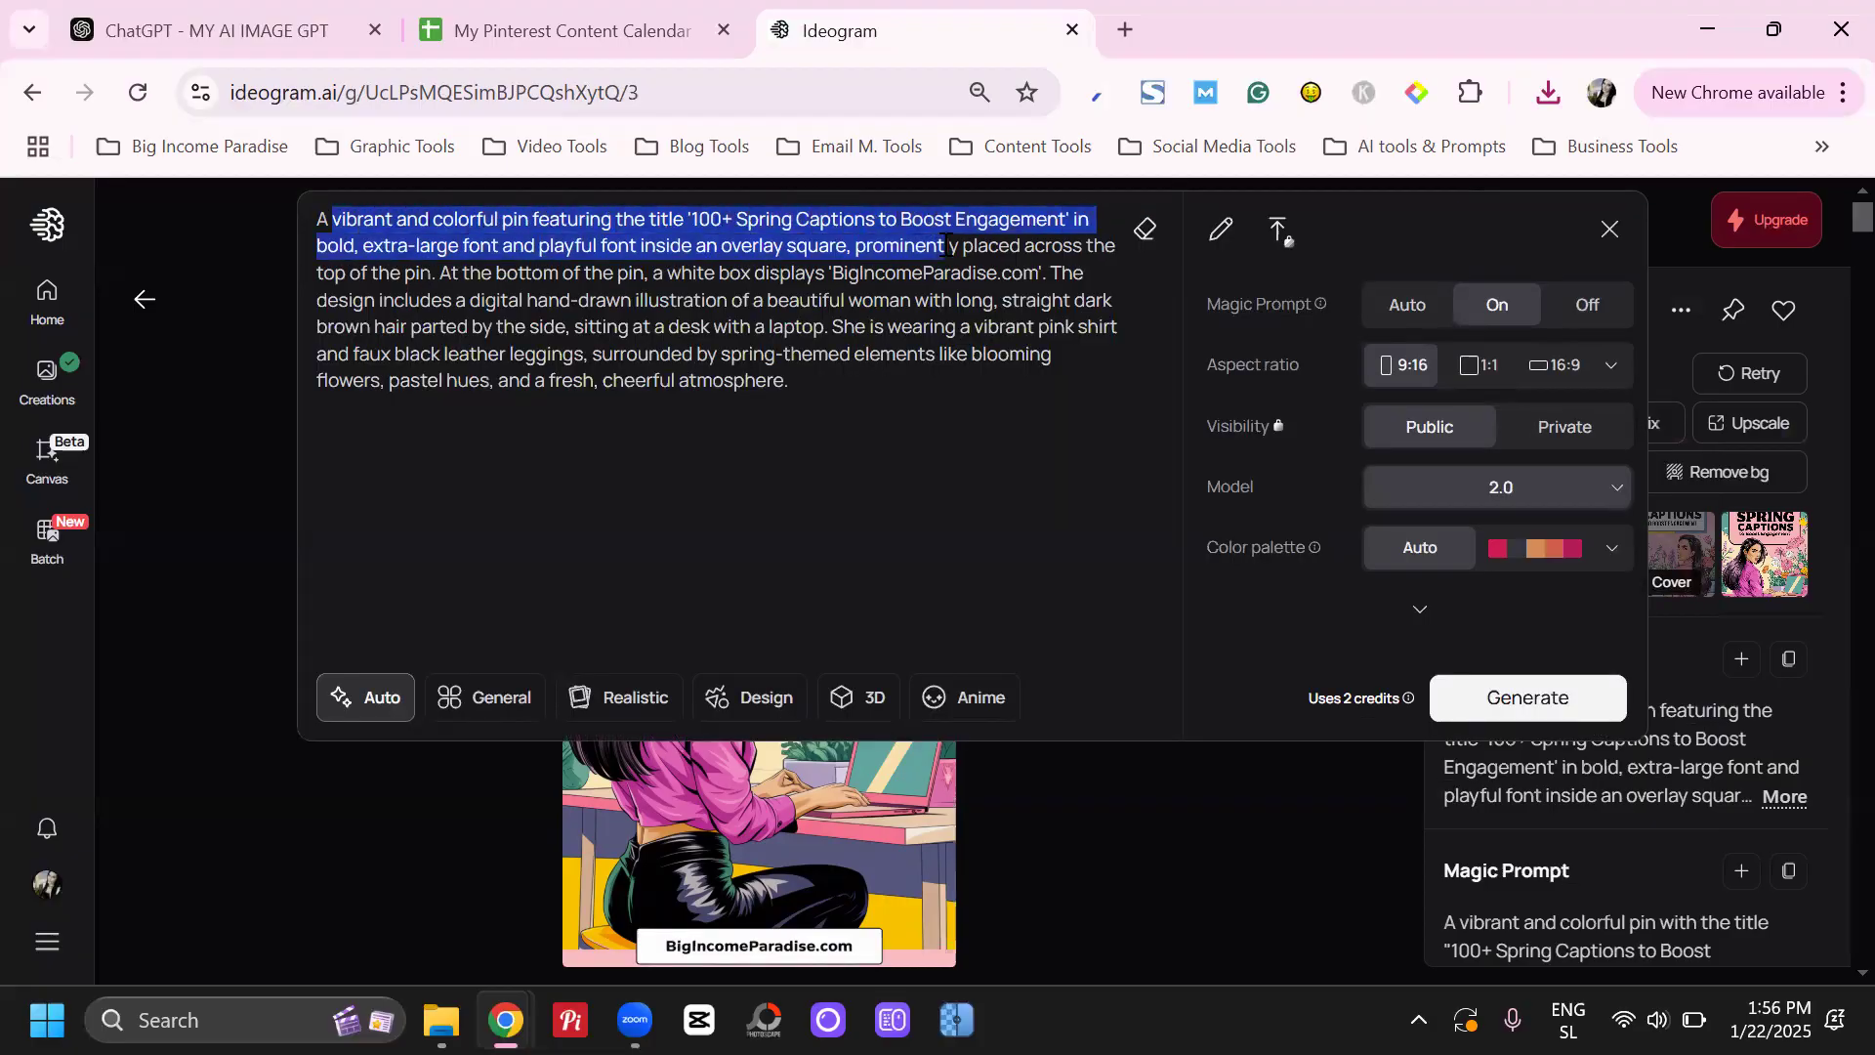
click(946, 245)
drag(693, 224, 1076, 202)
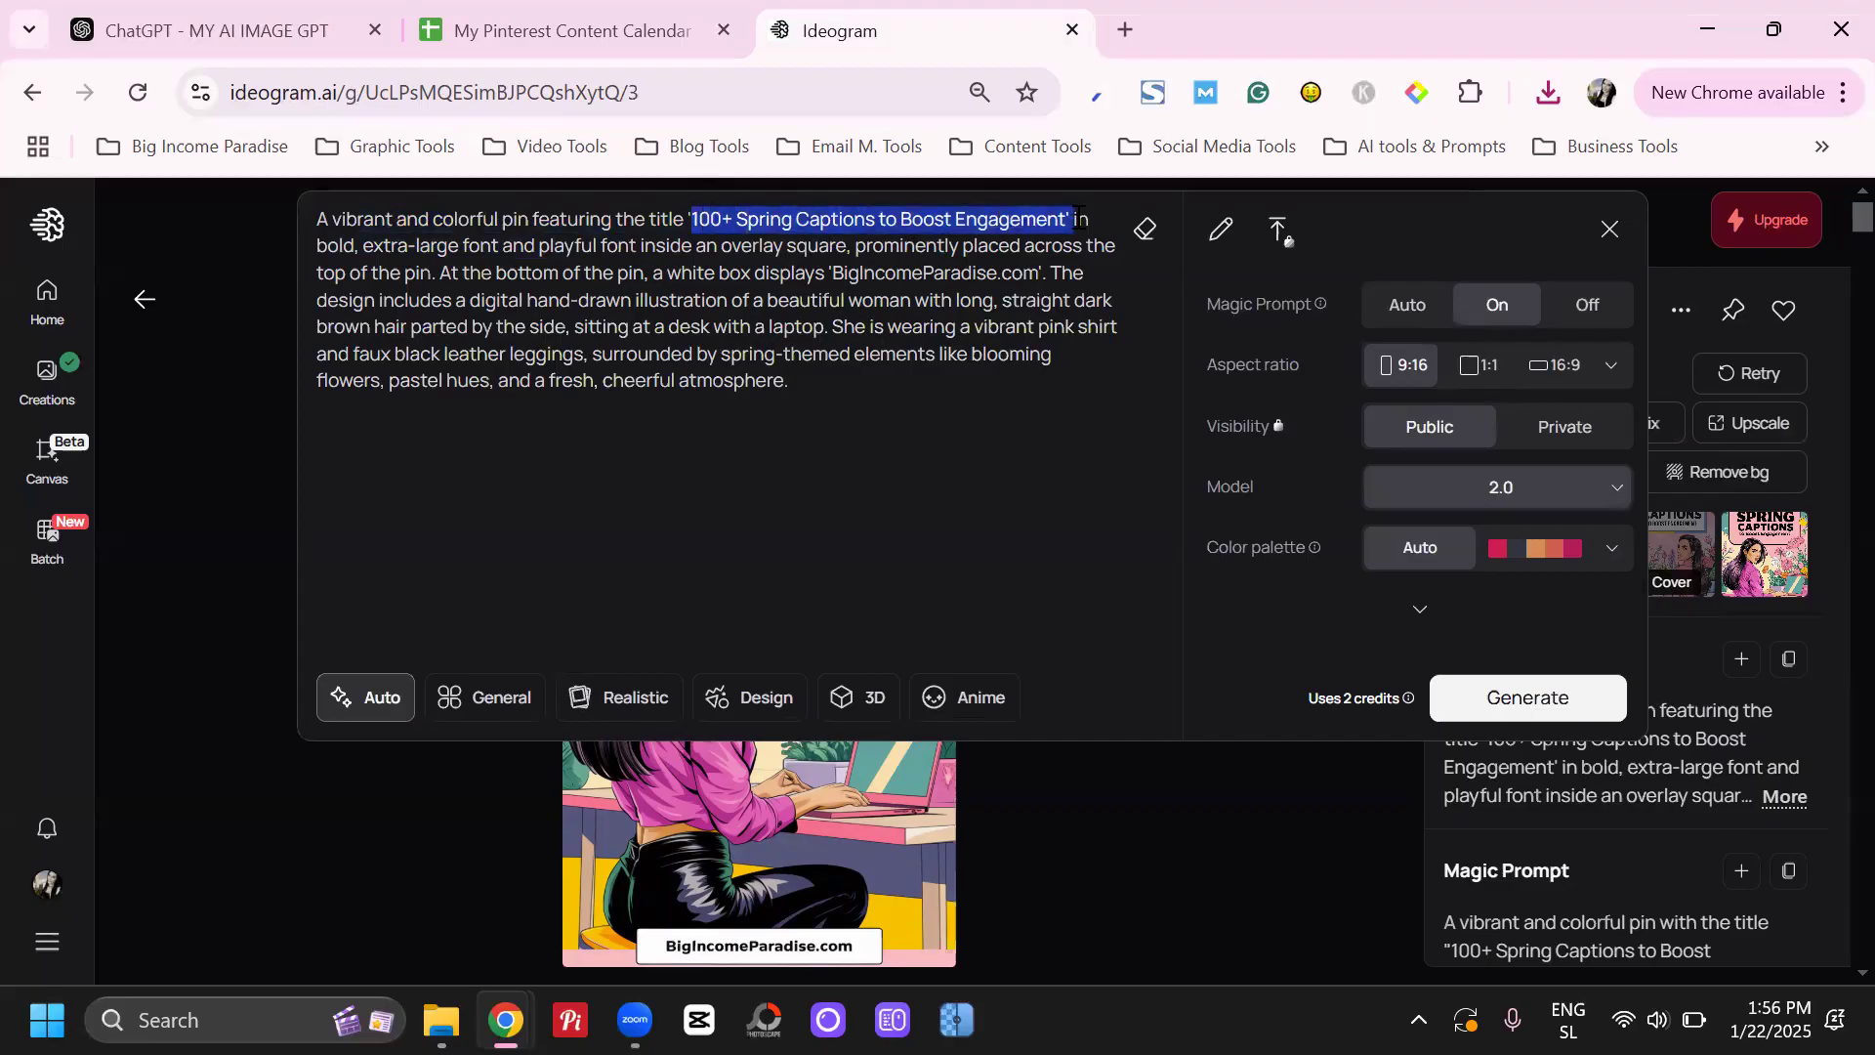
click(1078, 217)
drag(707, 272, 1044, 412)
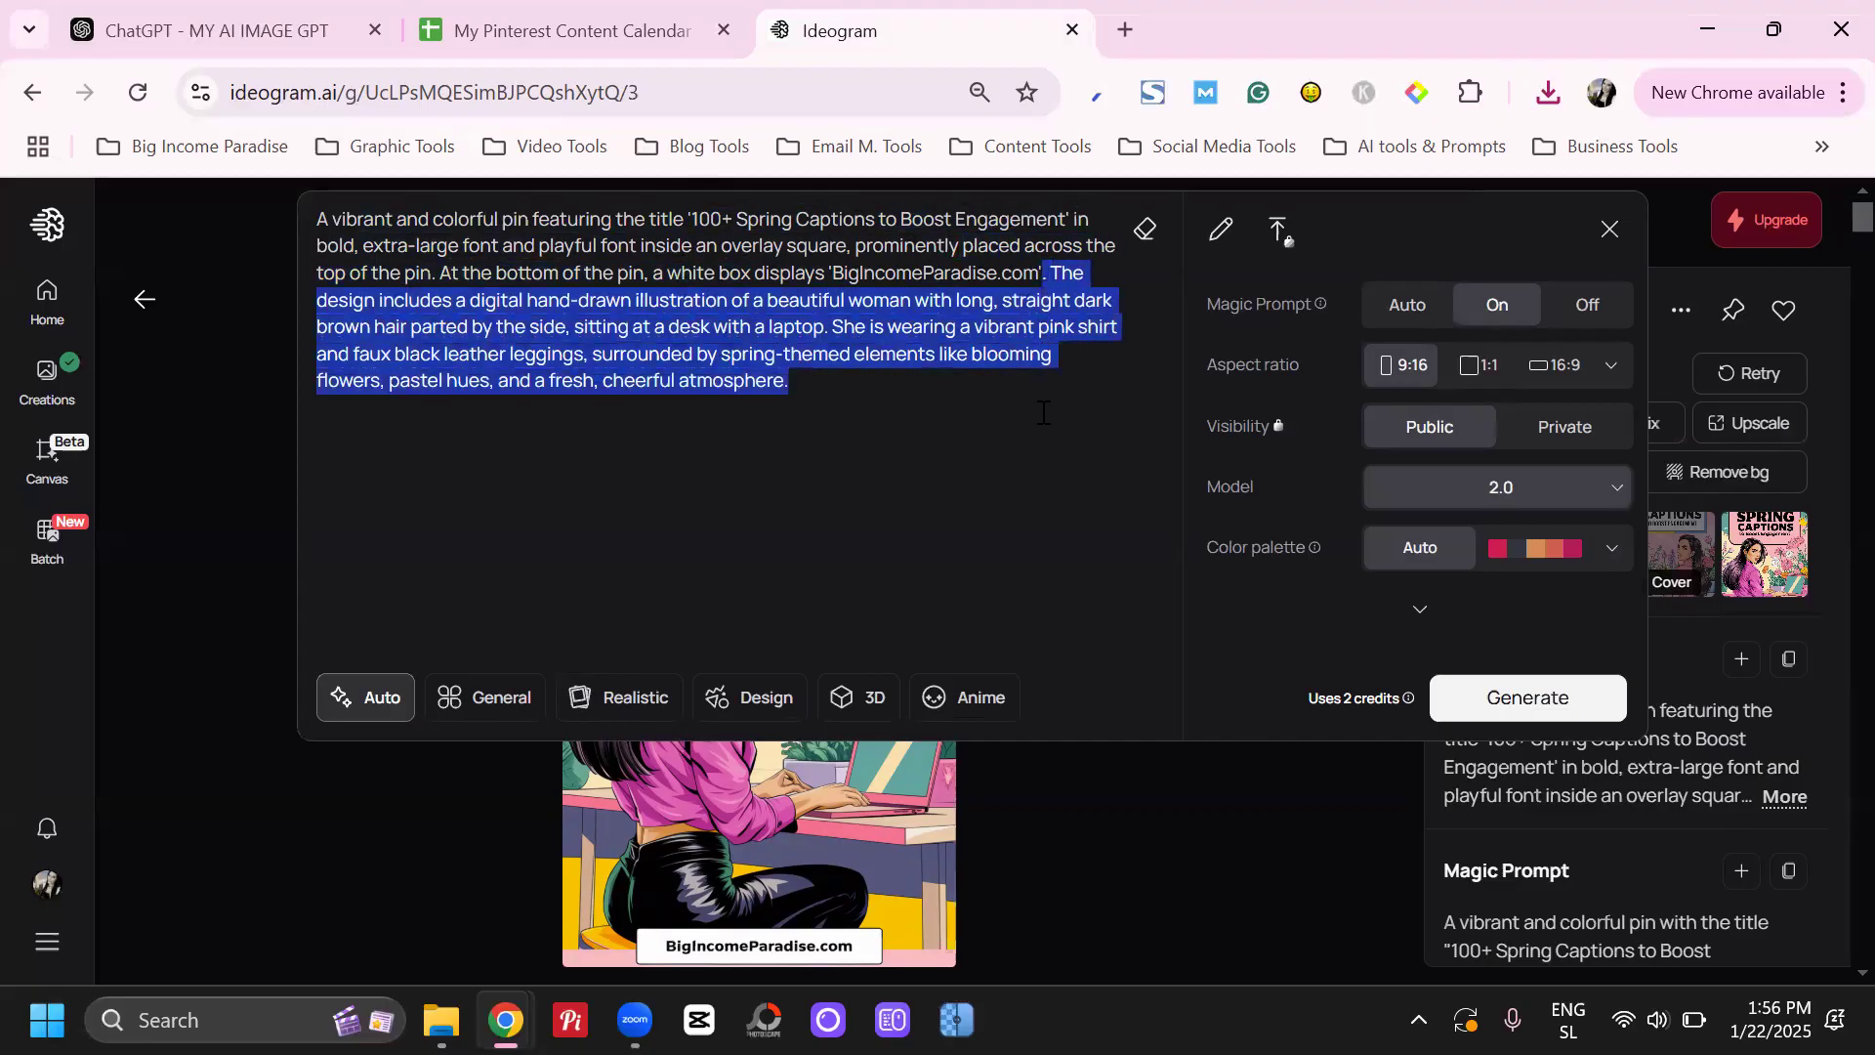
key(BackSpace)
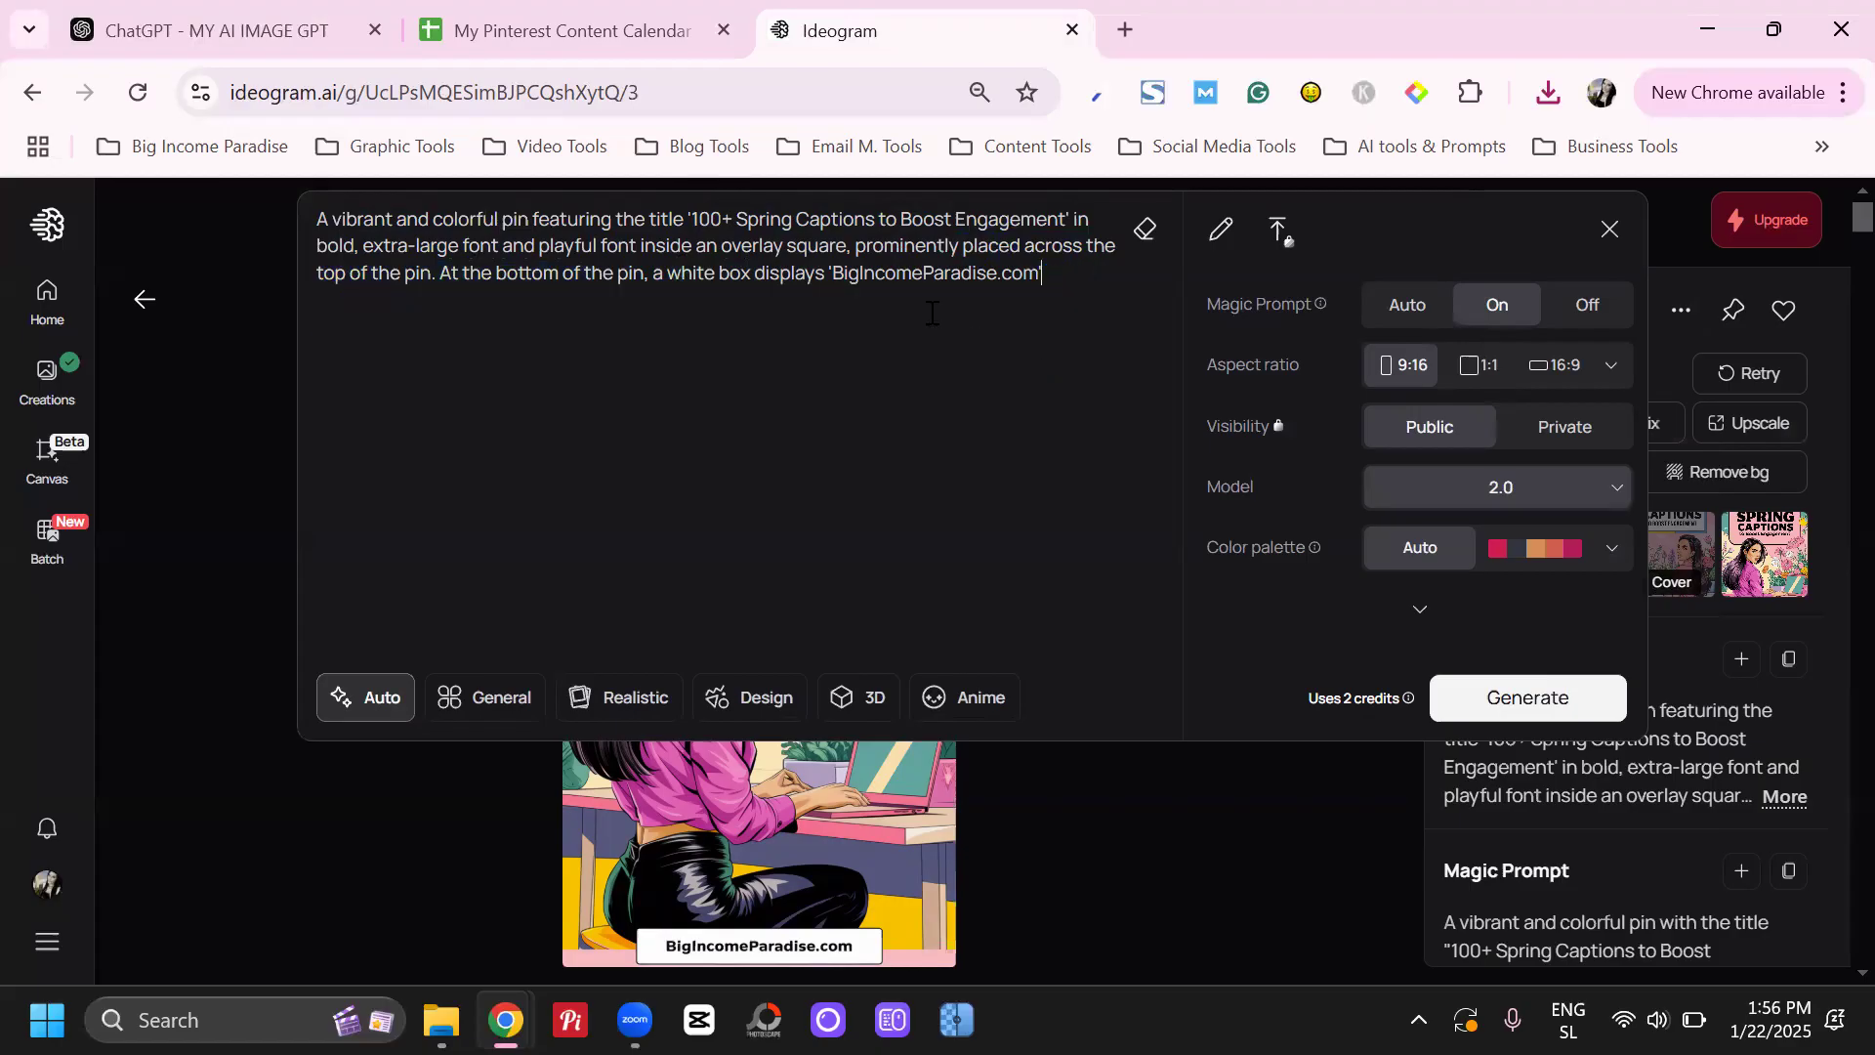
Switch to the Pinterest content calendar and copy the 19:00 title "5 Killer AI Tools for Social Media Content Creation" in column H
click(578, 34)
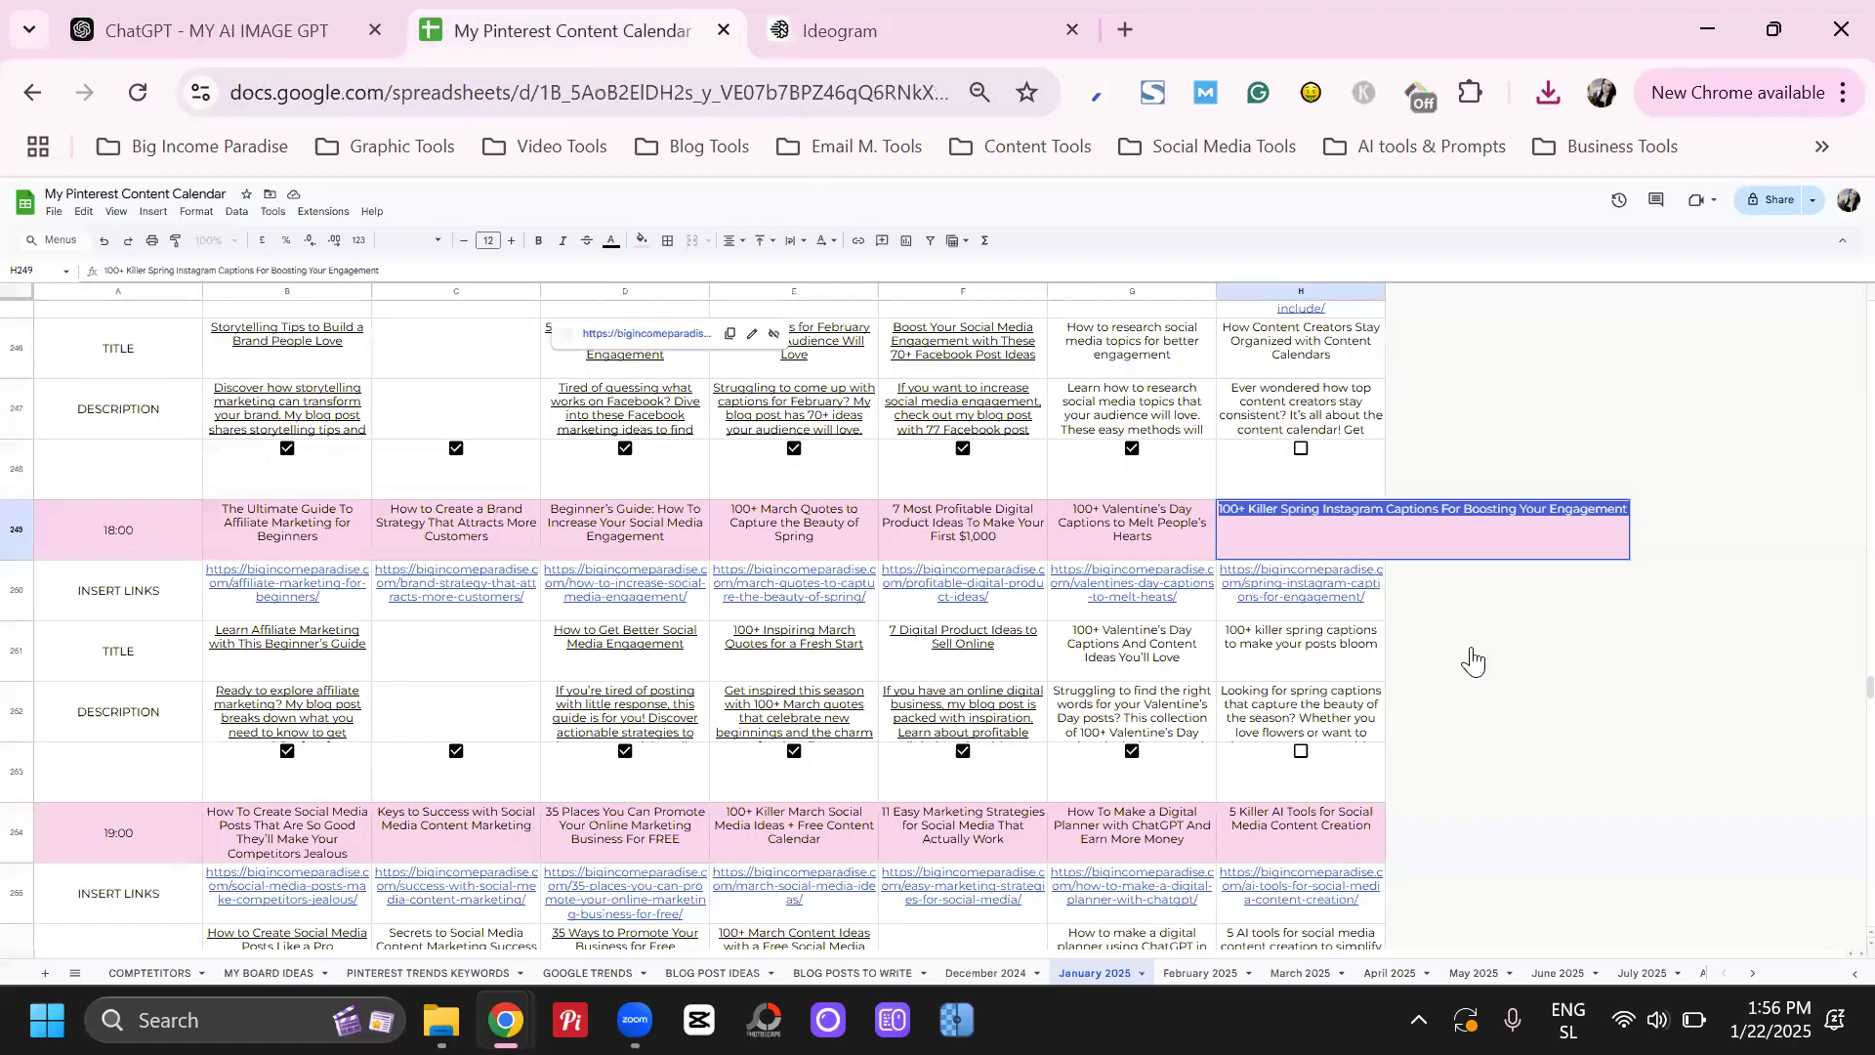
key(Return)
key(Down)
key(XF86MonBrightnessUp)
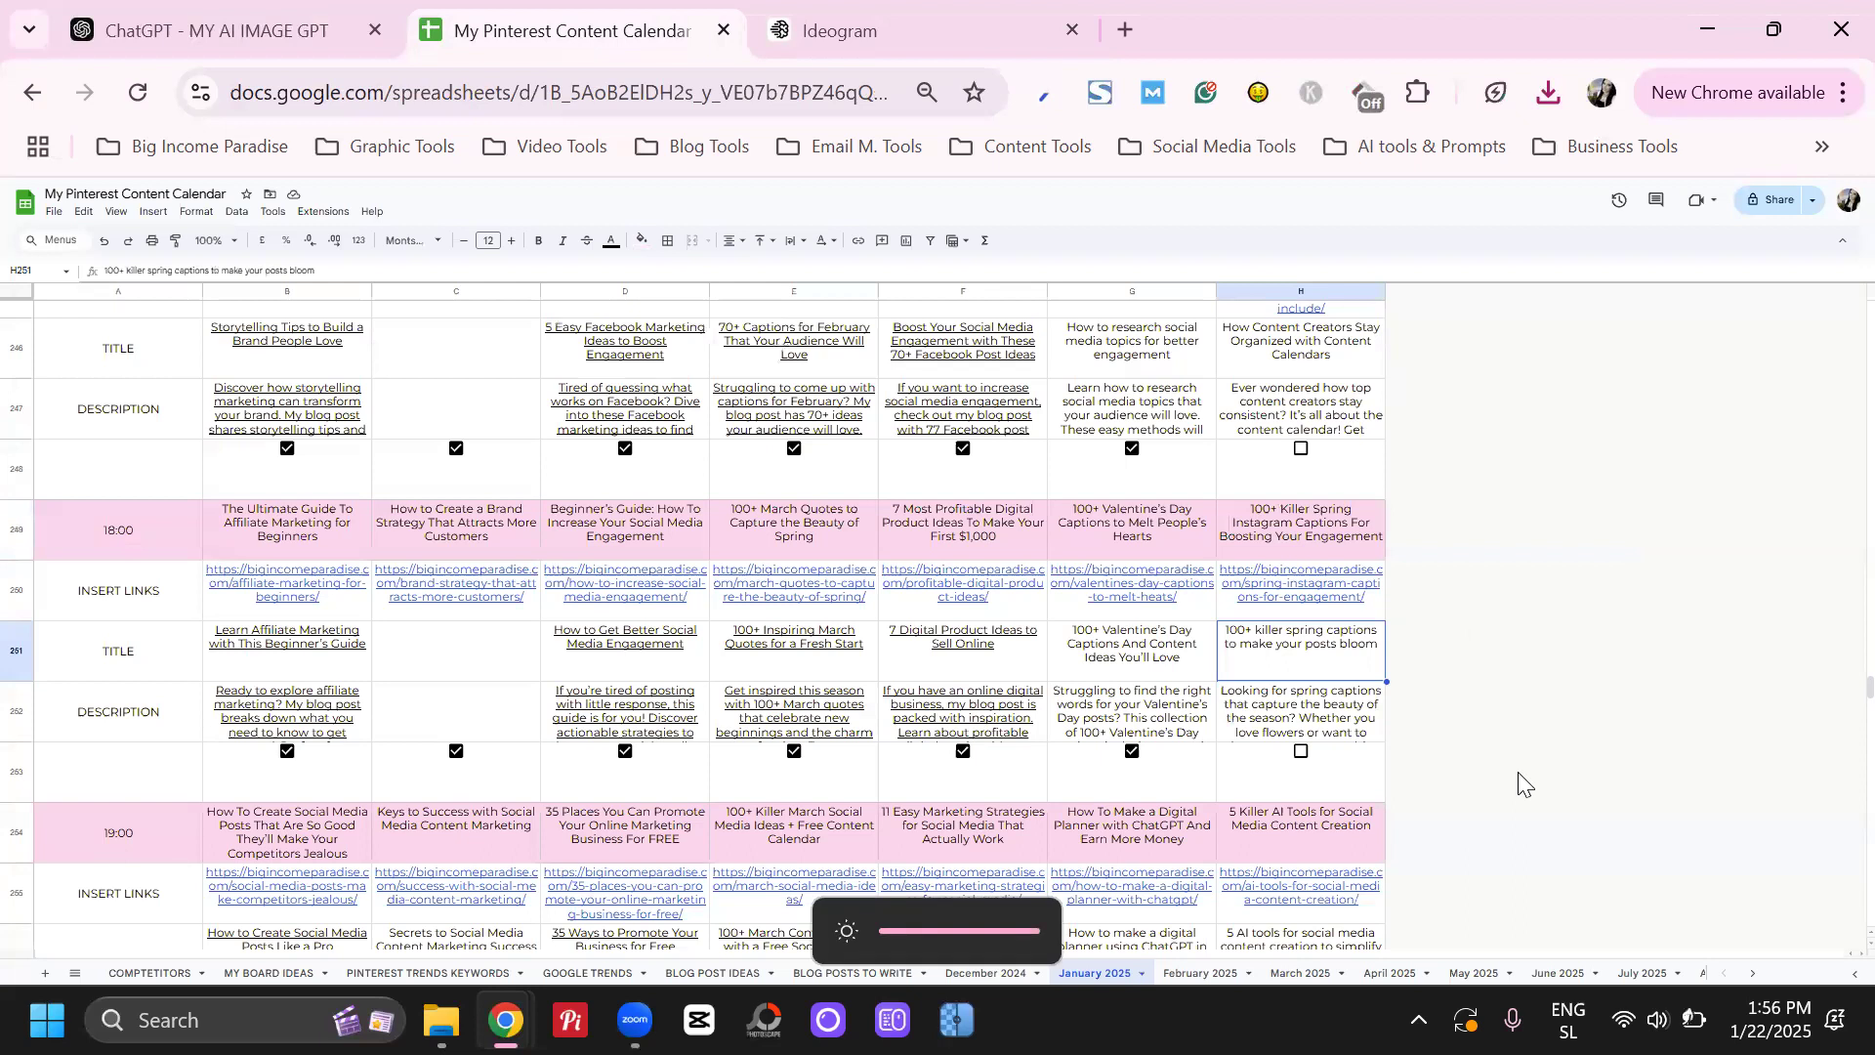
scroll(1500, 755, down, 3)
double_click(1337, 552)
triple_click(1337, 520)
key(ctrl+c)
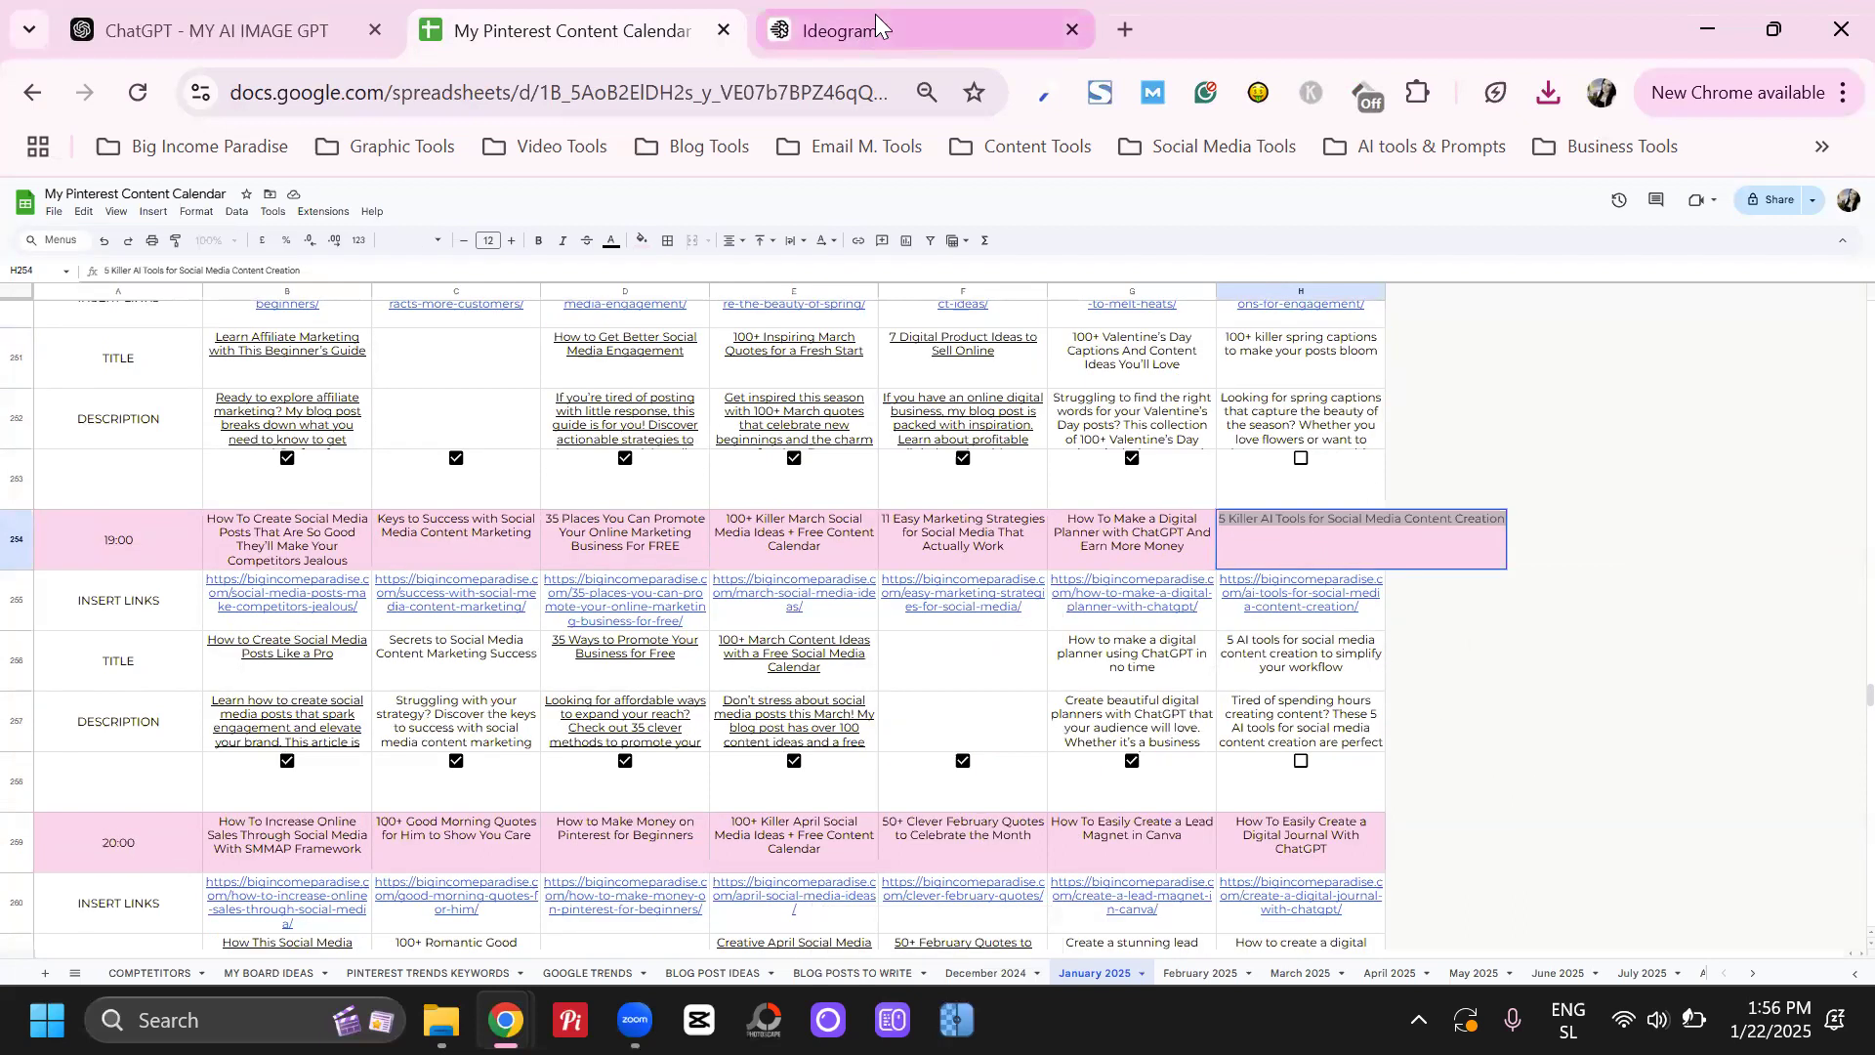
Back in Ideogram, replace the prompt's title with "5 AI Tools for Social Media Content Creation", leaving out "Killer", and generate the images
click(869, 30)
drag(690, 218, 1071, 217)
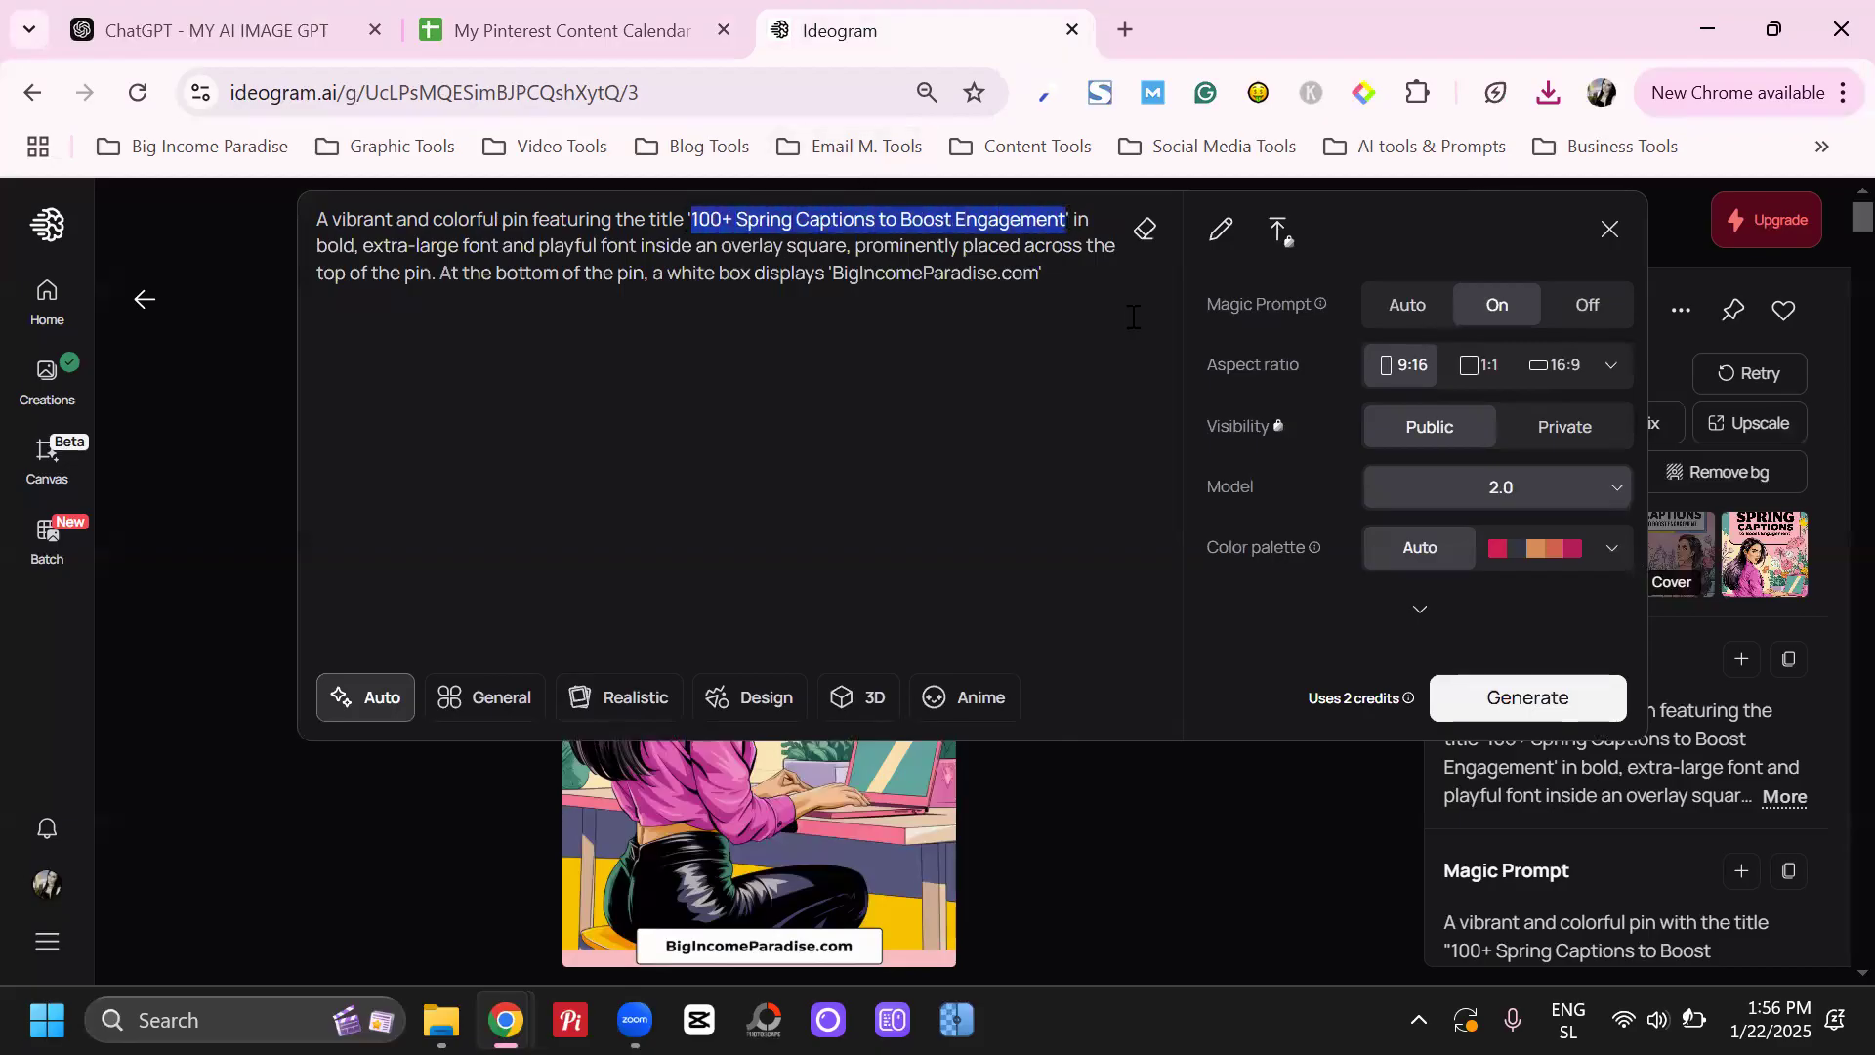
key(ctrl+v)
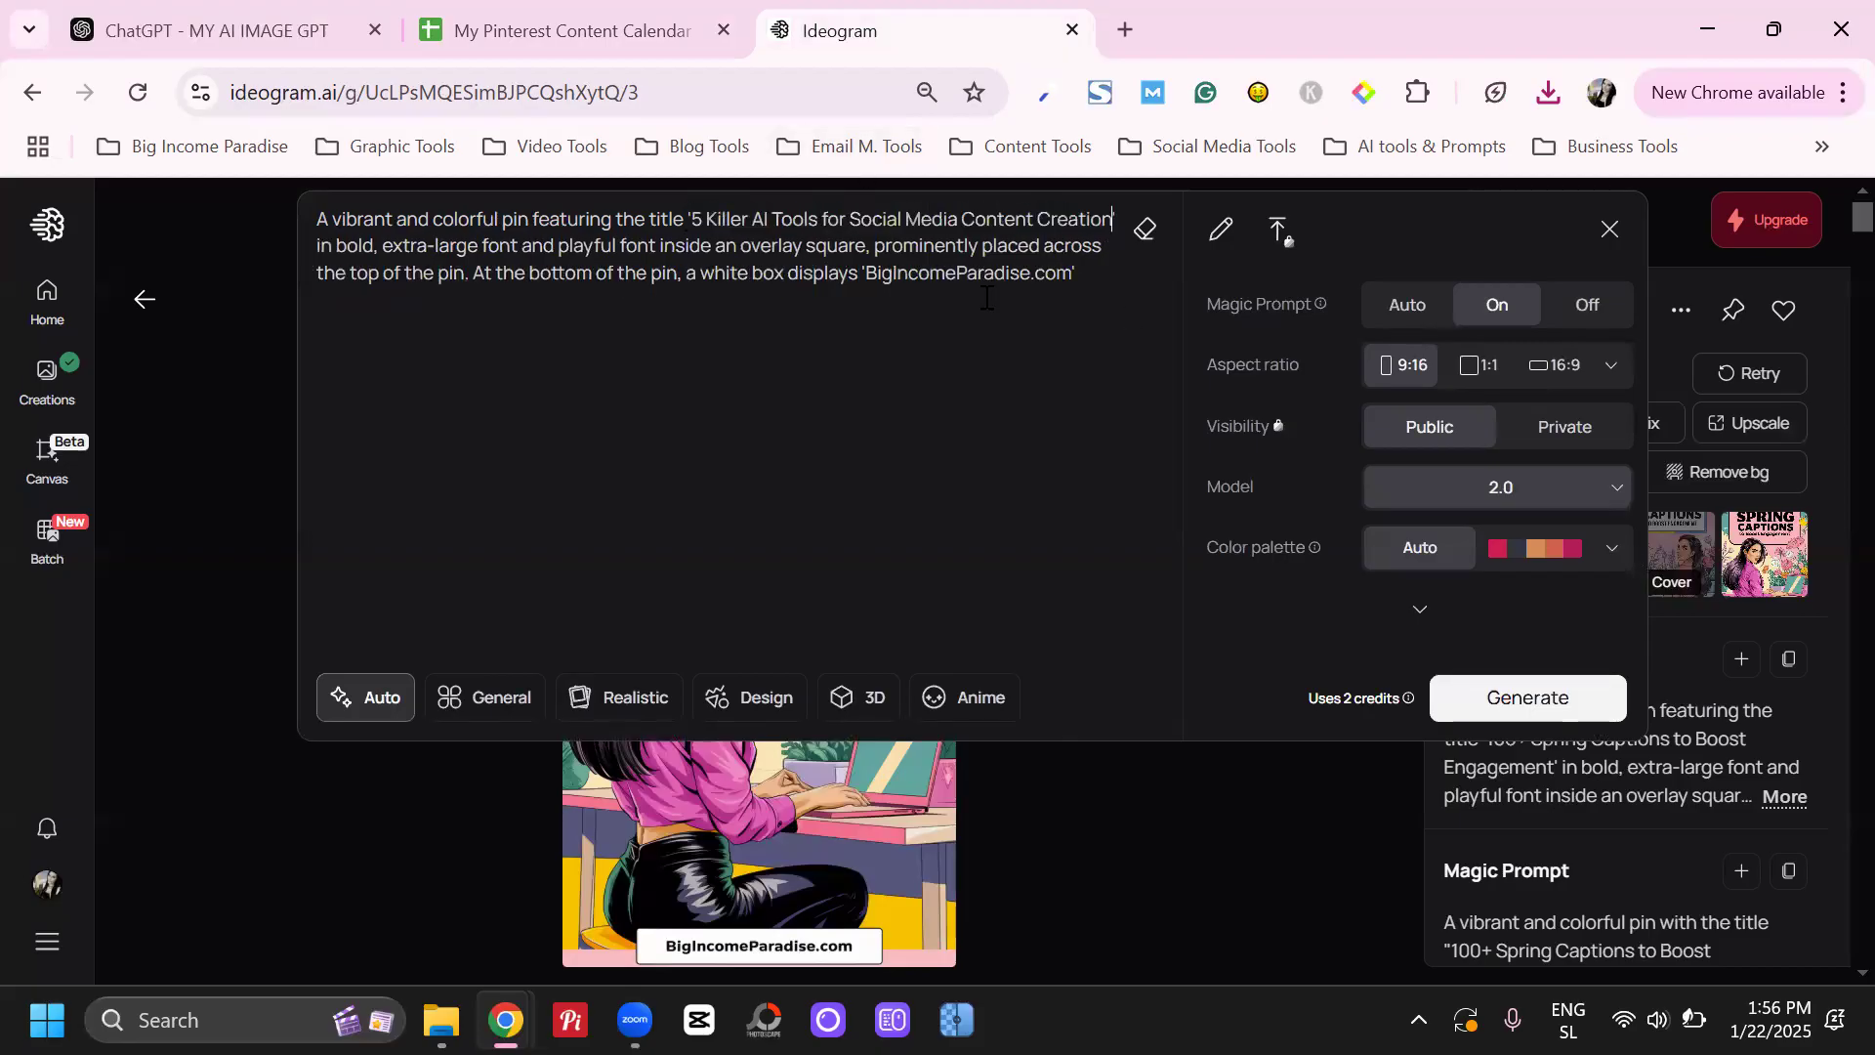
double_click(718, 217)
key(BackSpace)
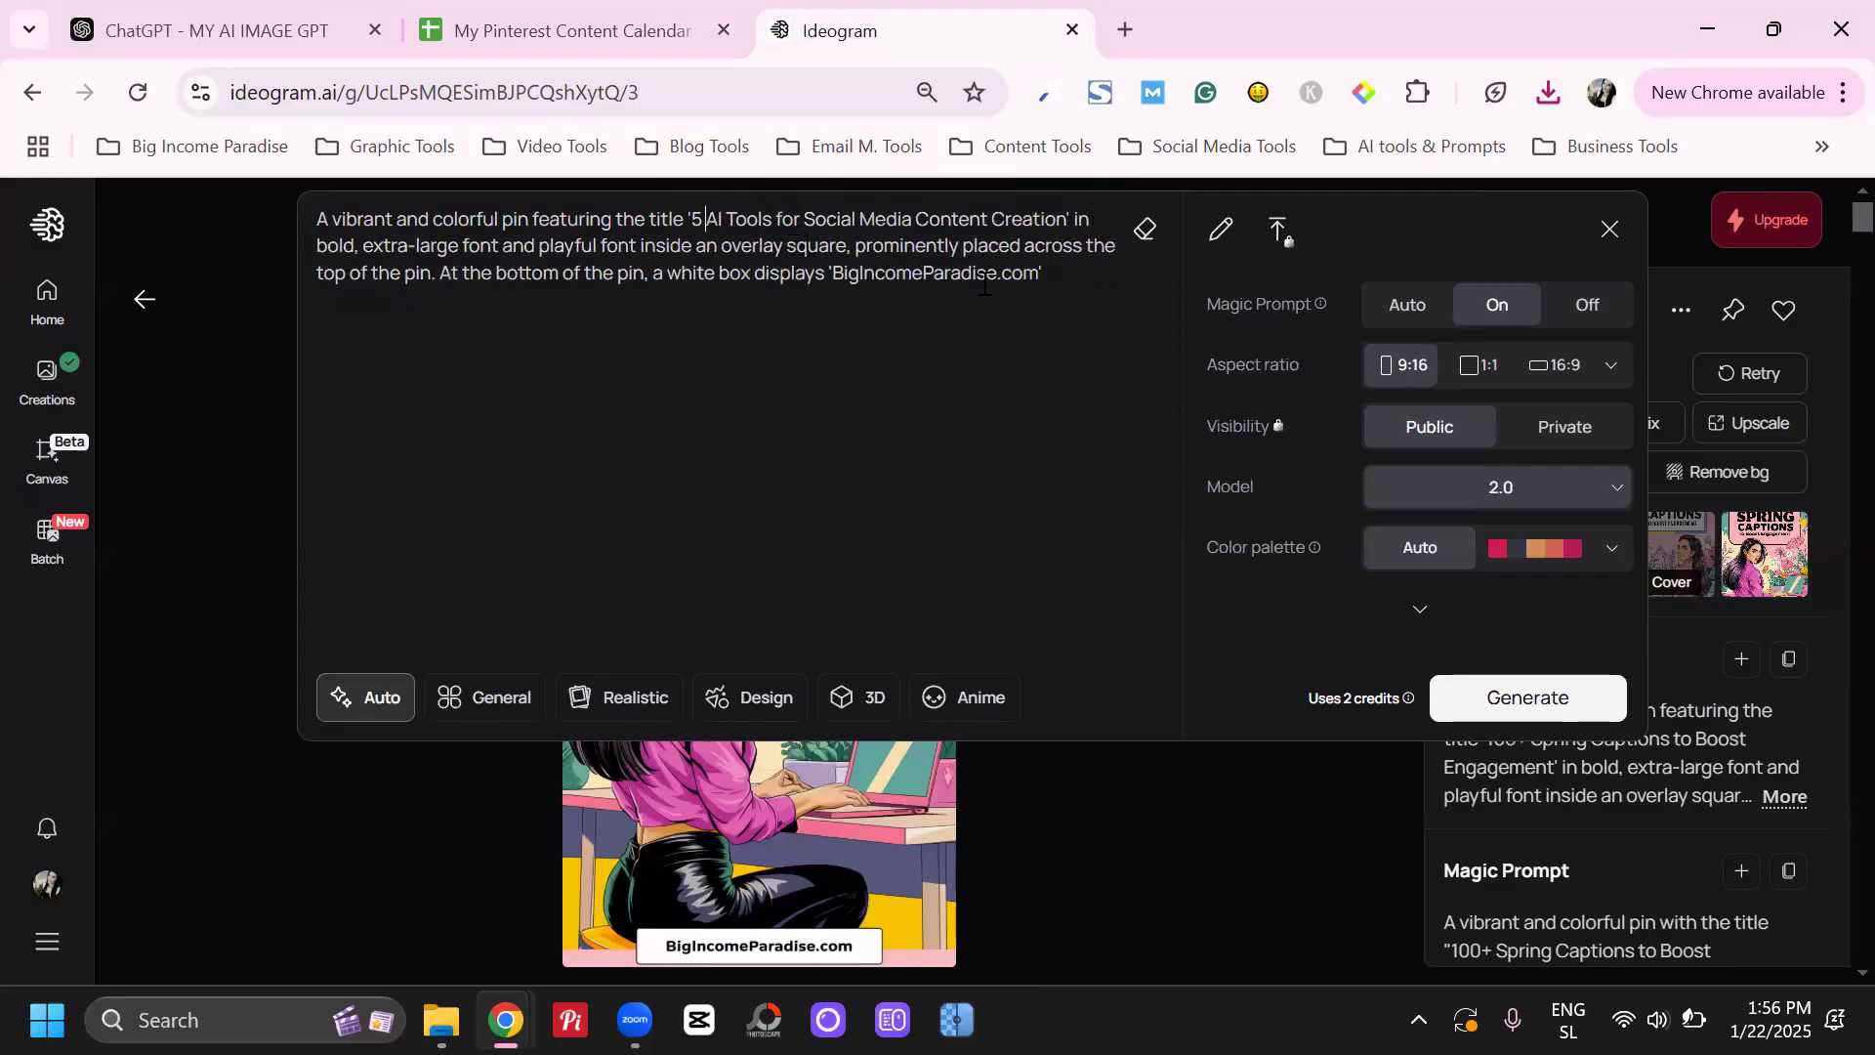
click(1465, 700)
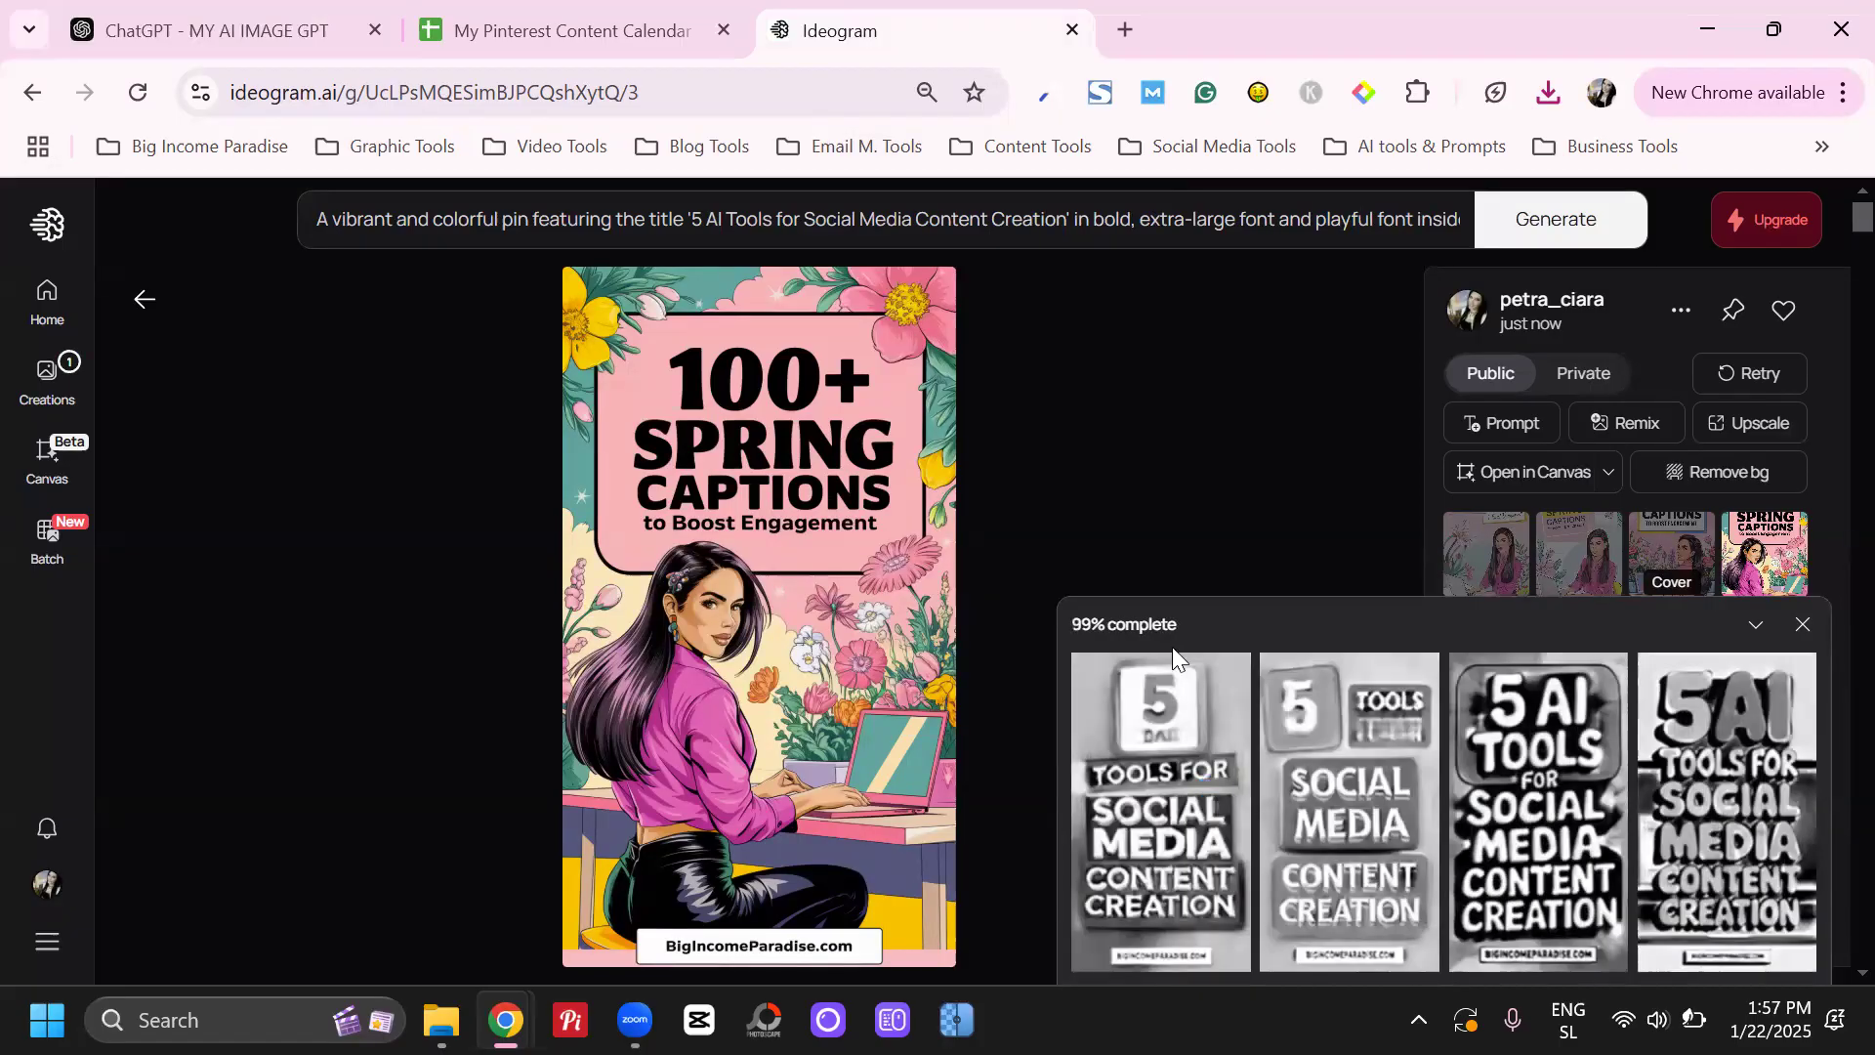
Open the first and second images of the "5 AI Tools" set and download each as PNG
click(1182, 776)
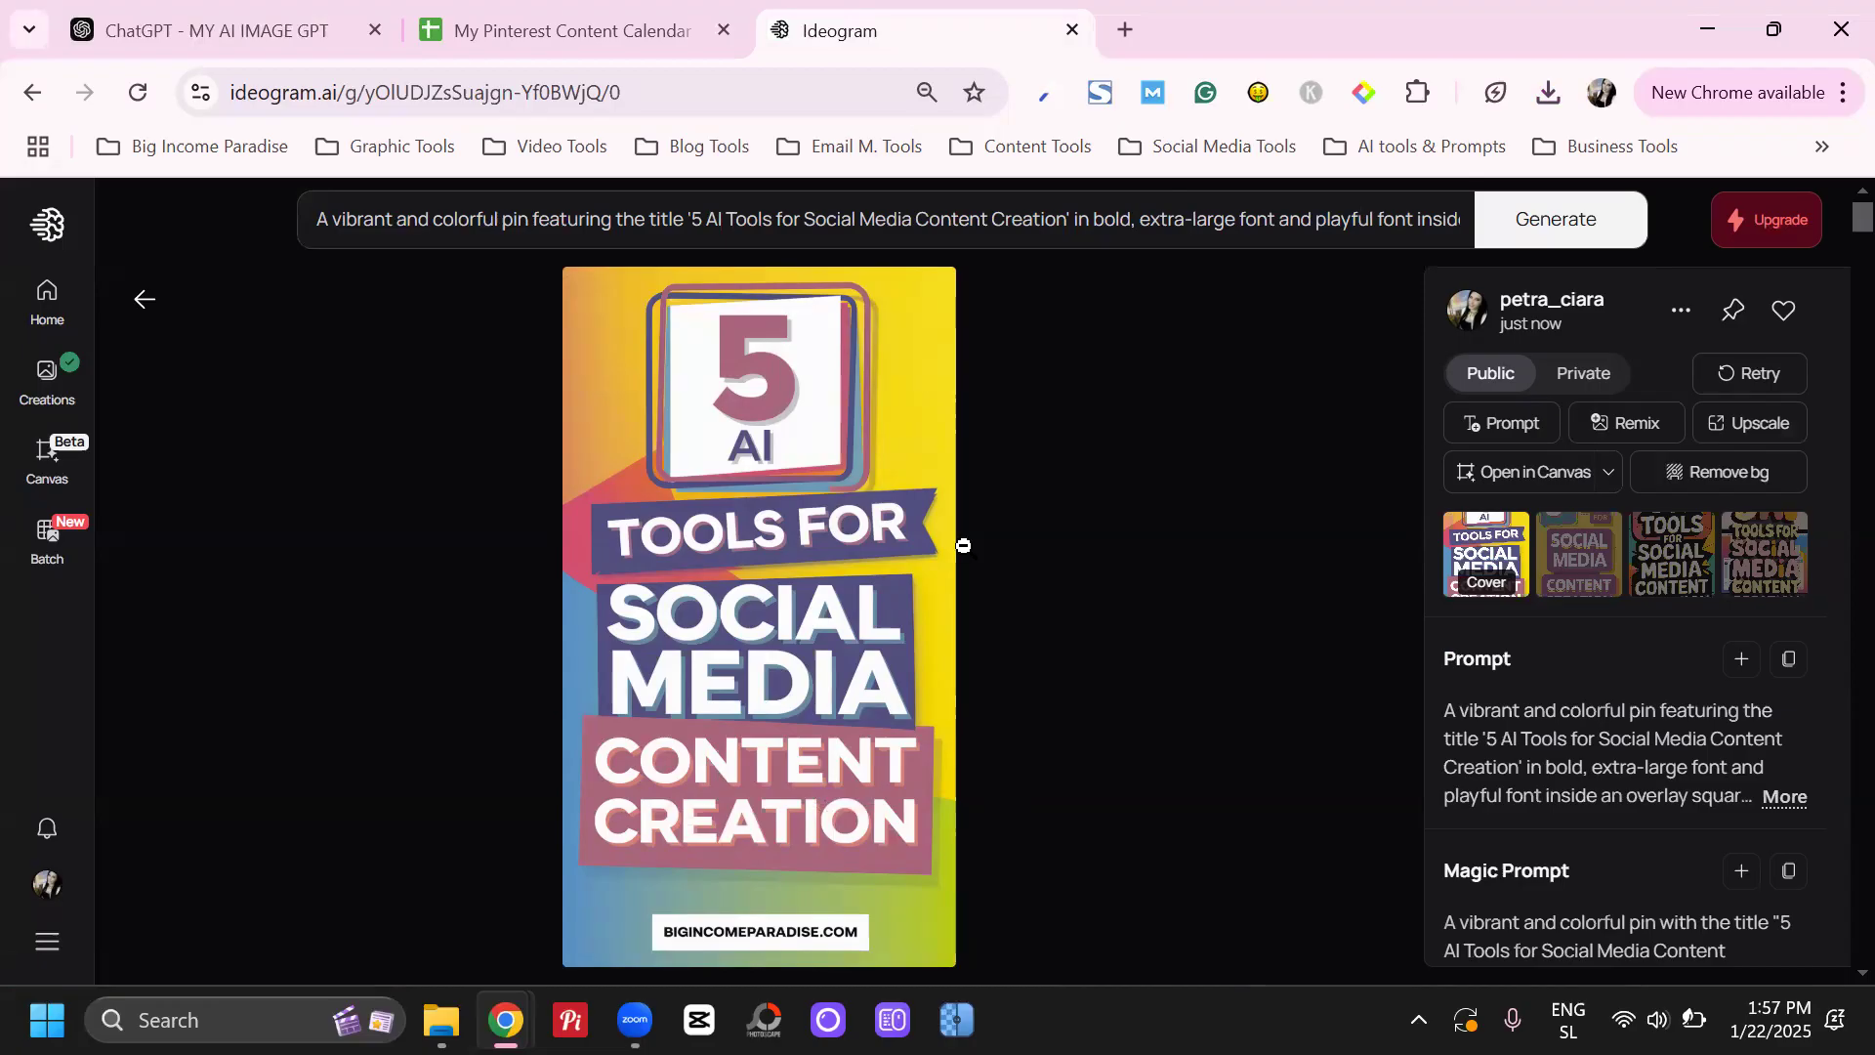
click(1681, 310)
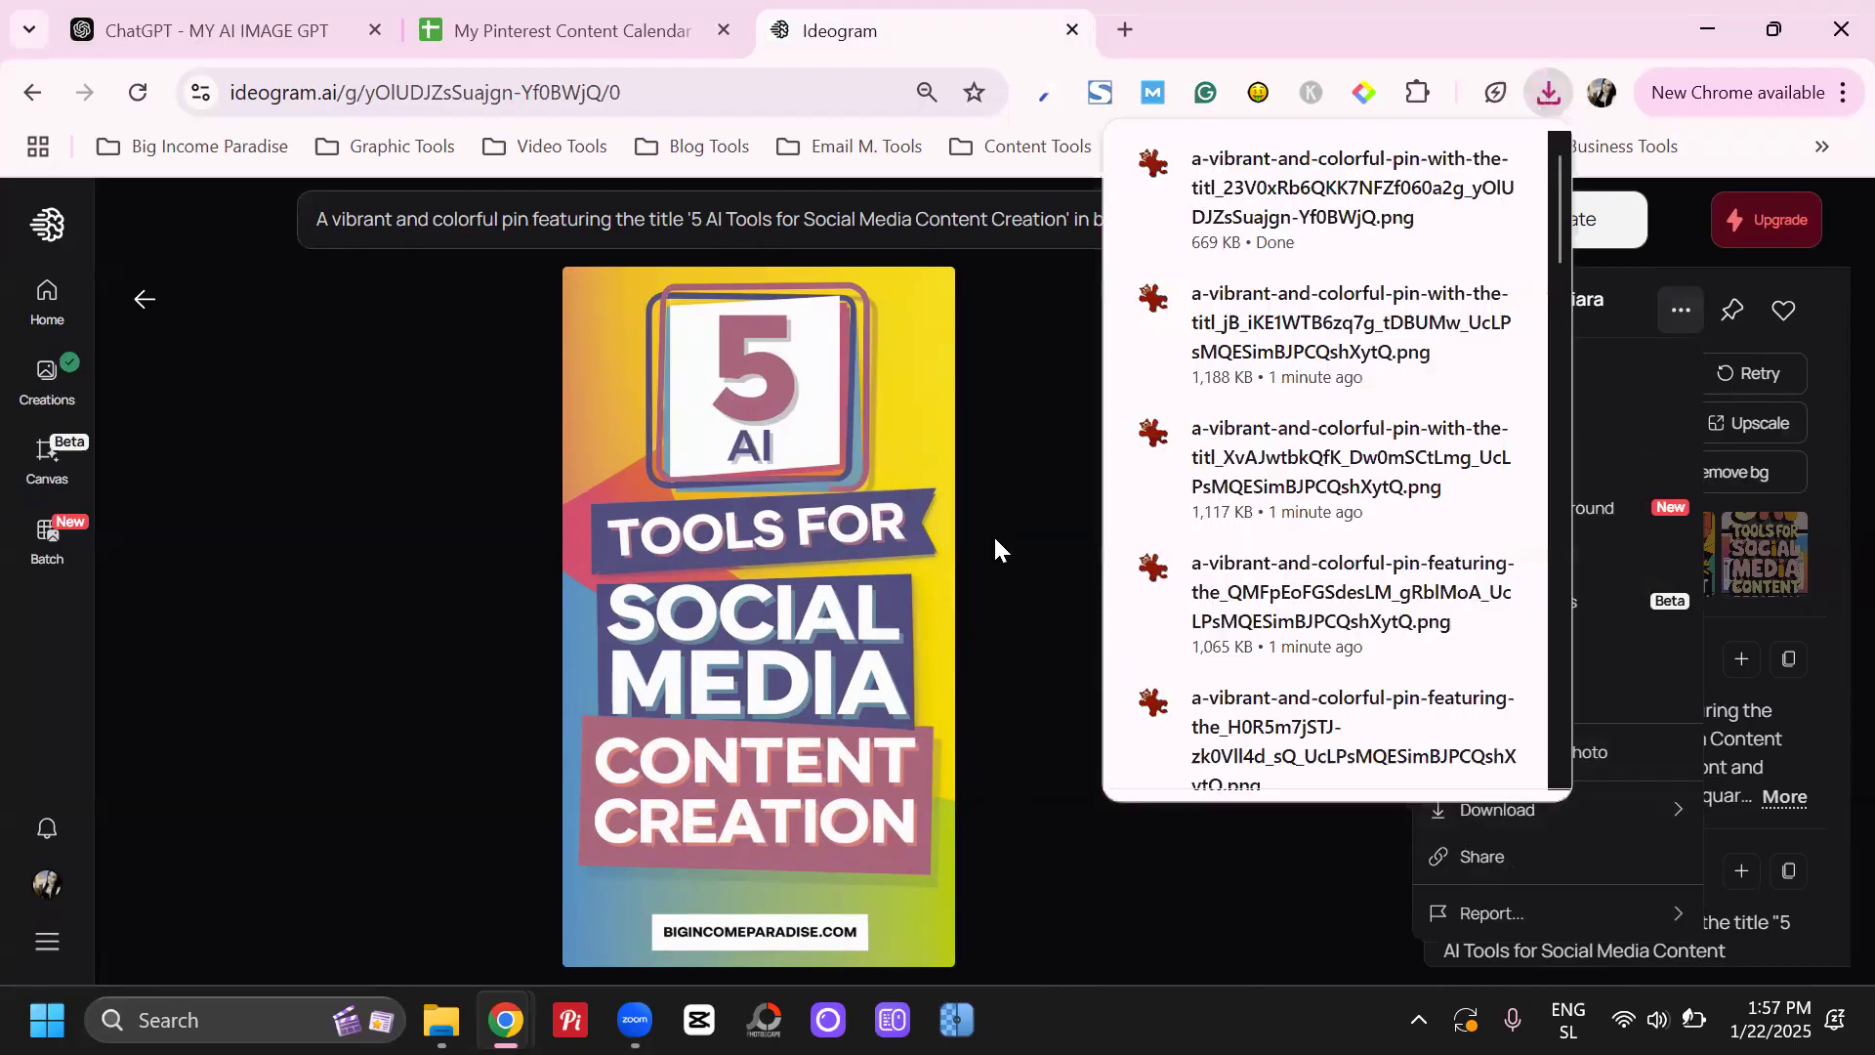
click(992, 537)
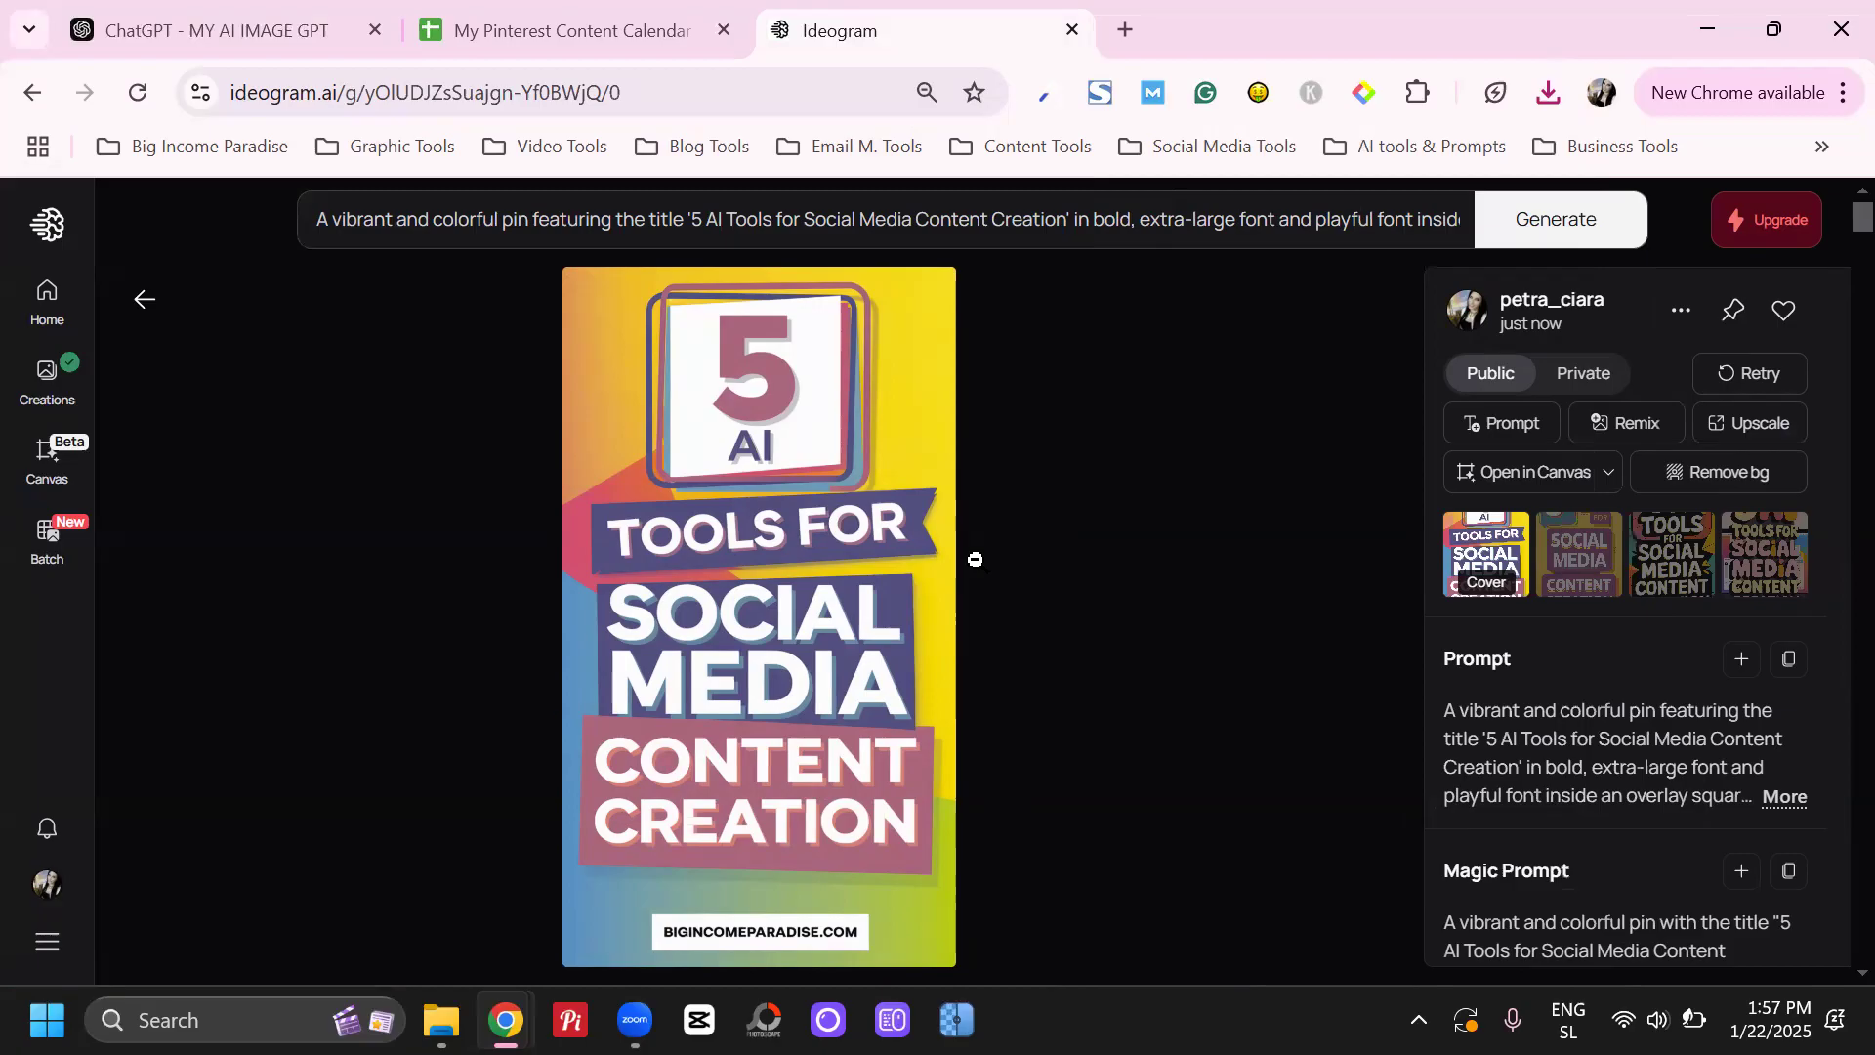
click(1587, 547)
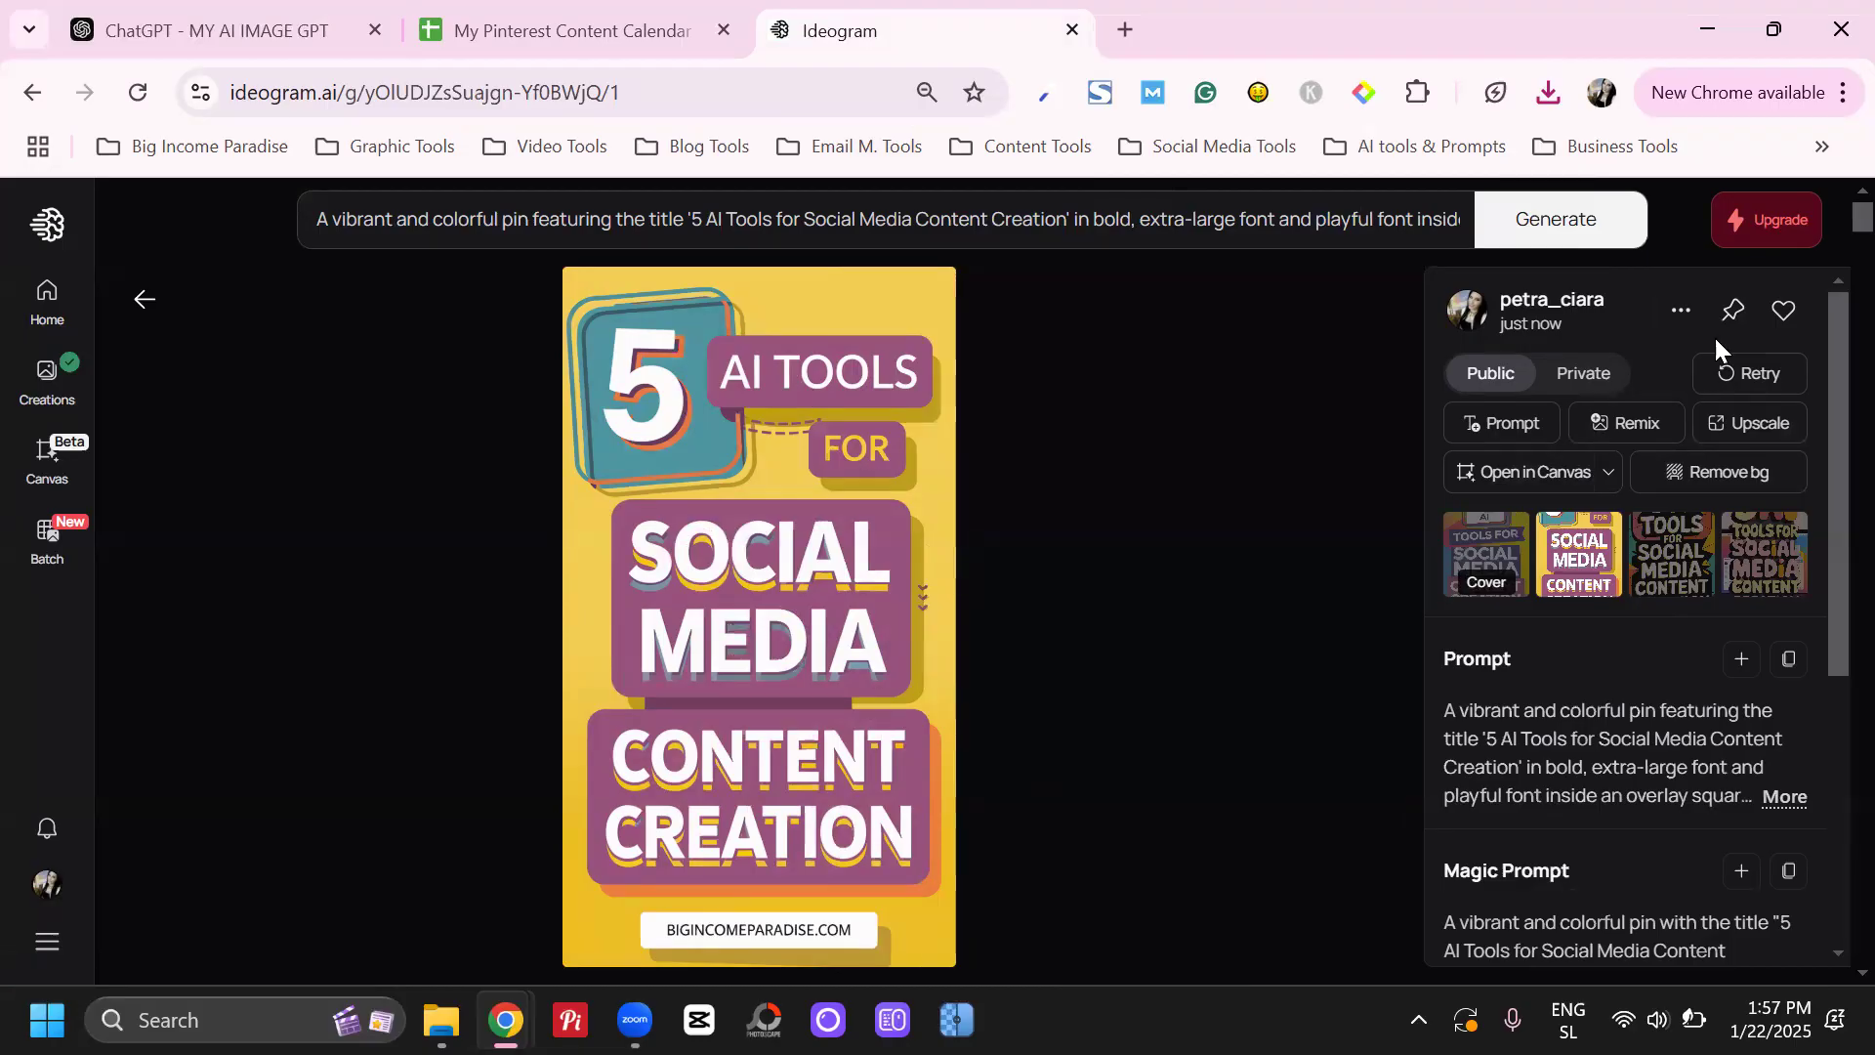
click(1681, 314)
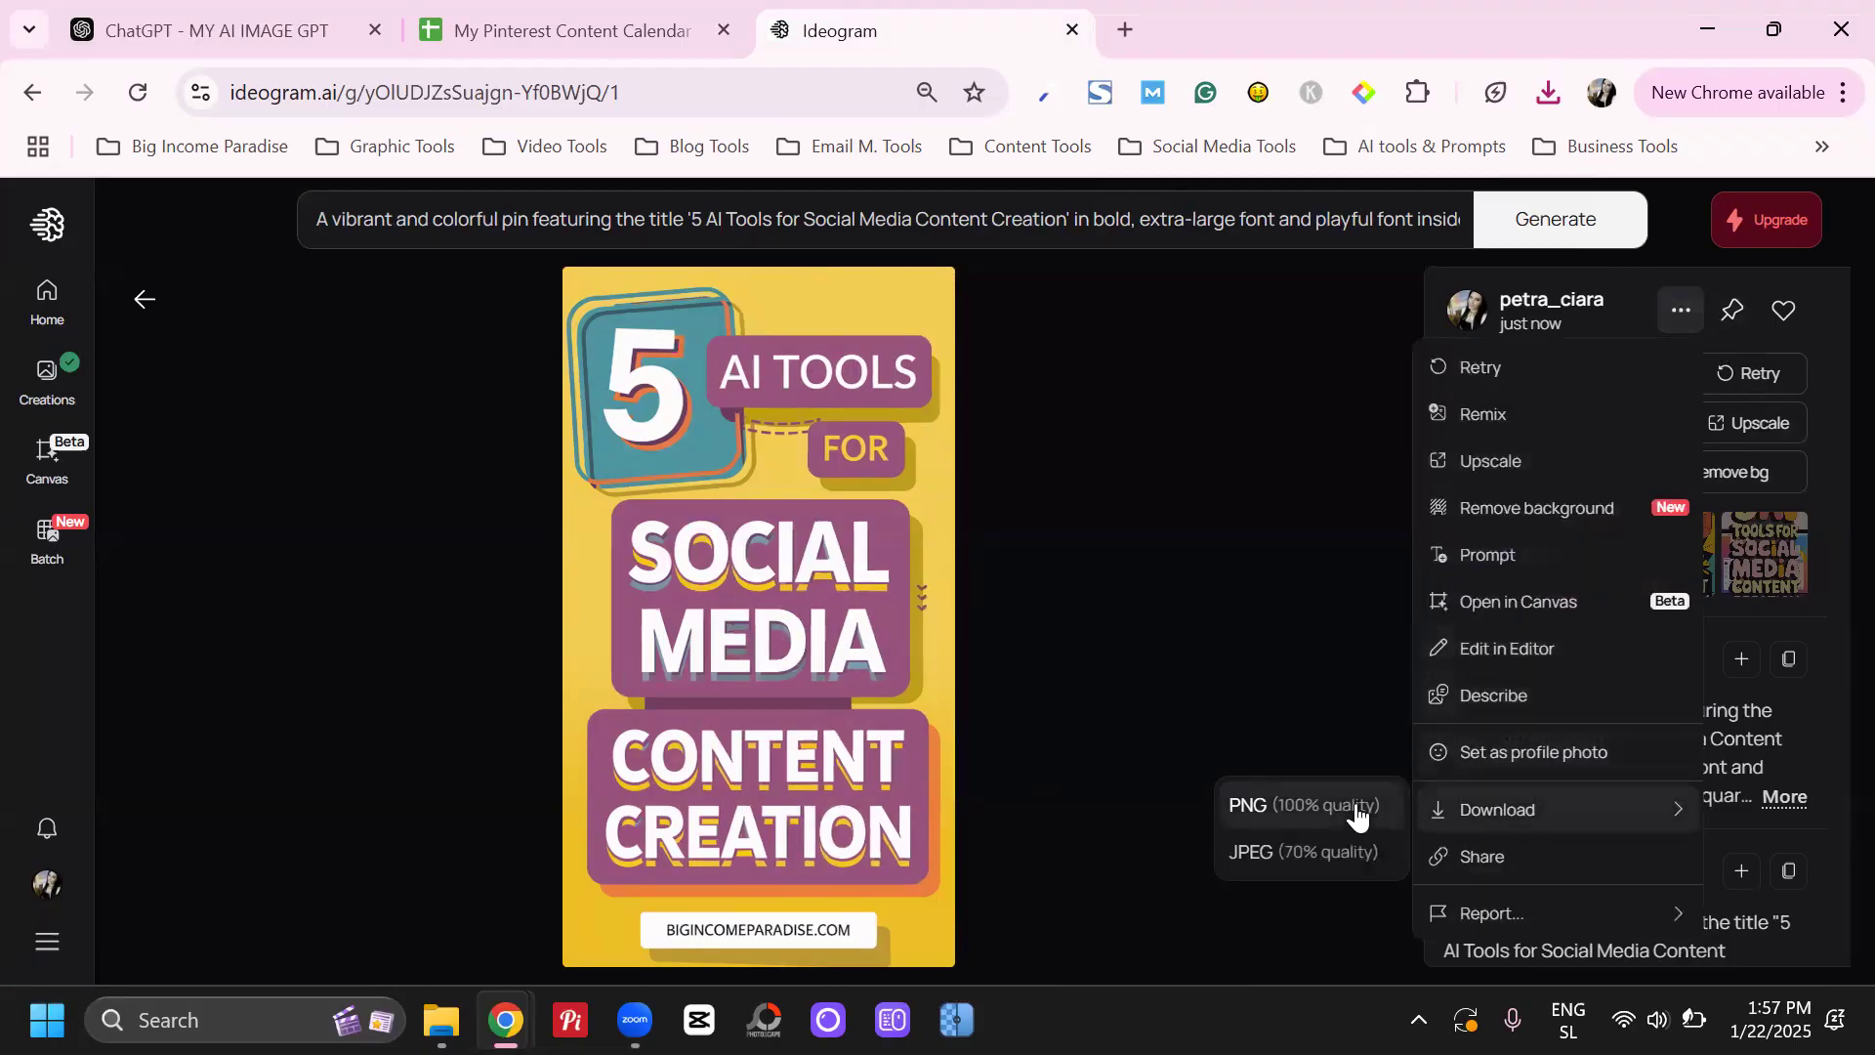
click(1771, 531)
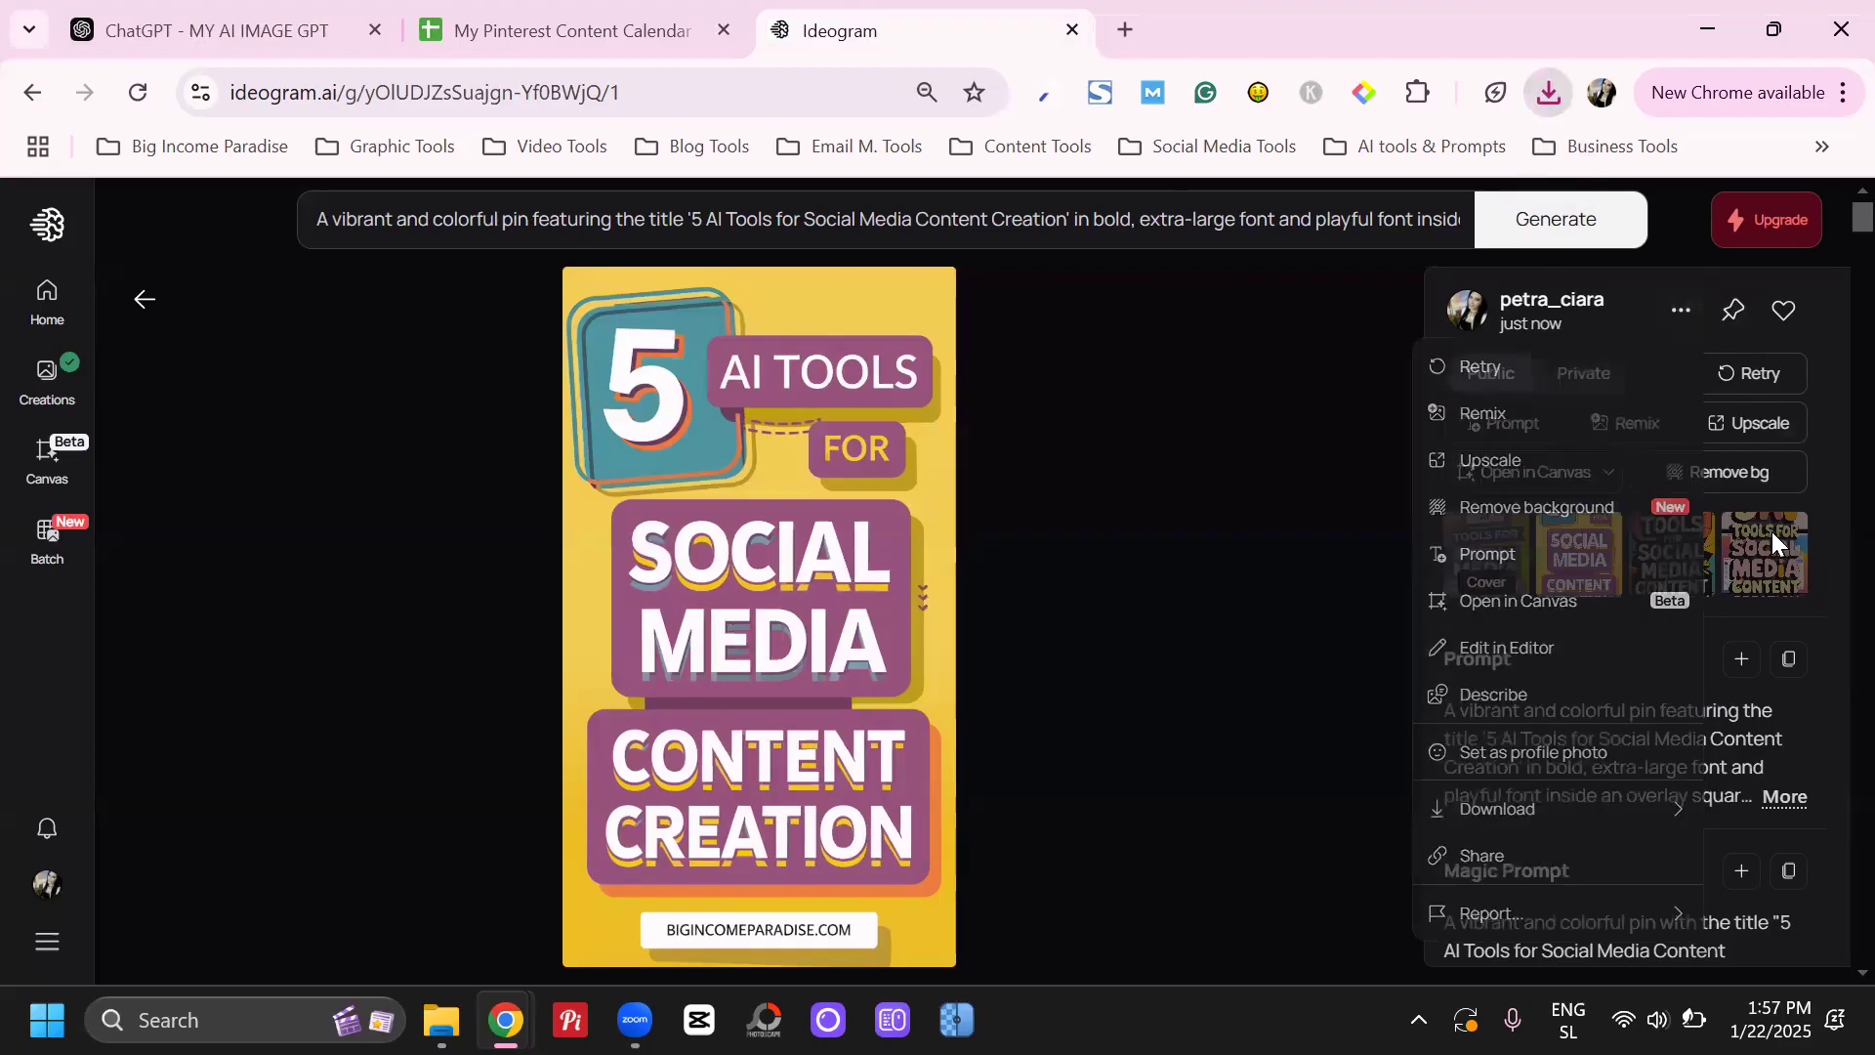
Open the third and fourth images of the "5 AI Tools" set and download each one
click(1671, 552)
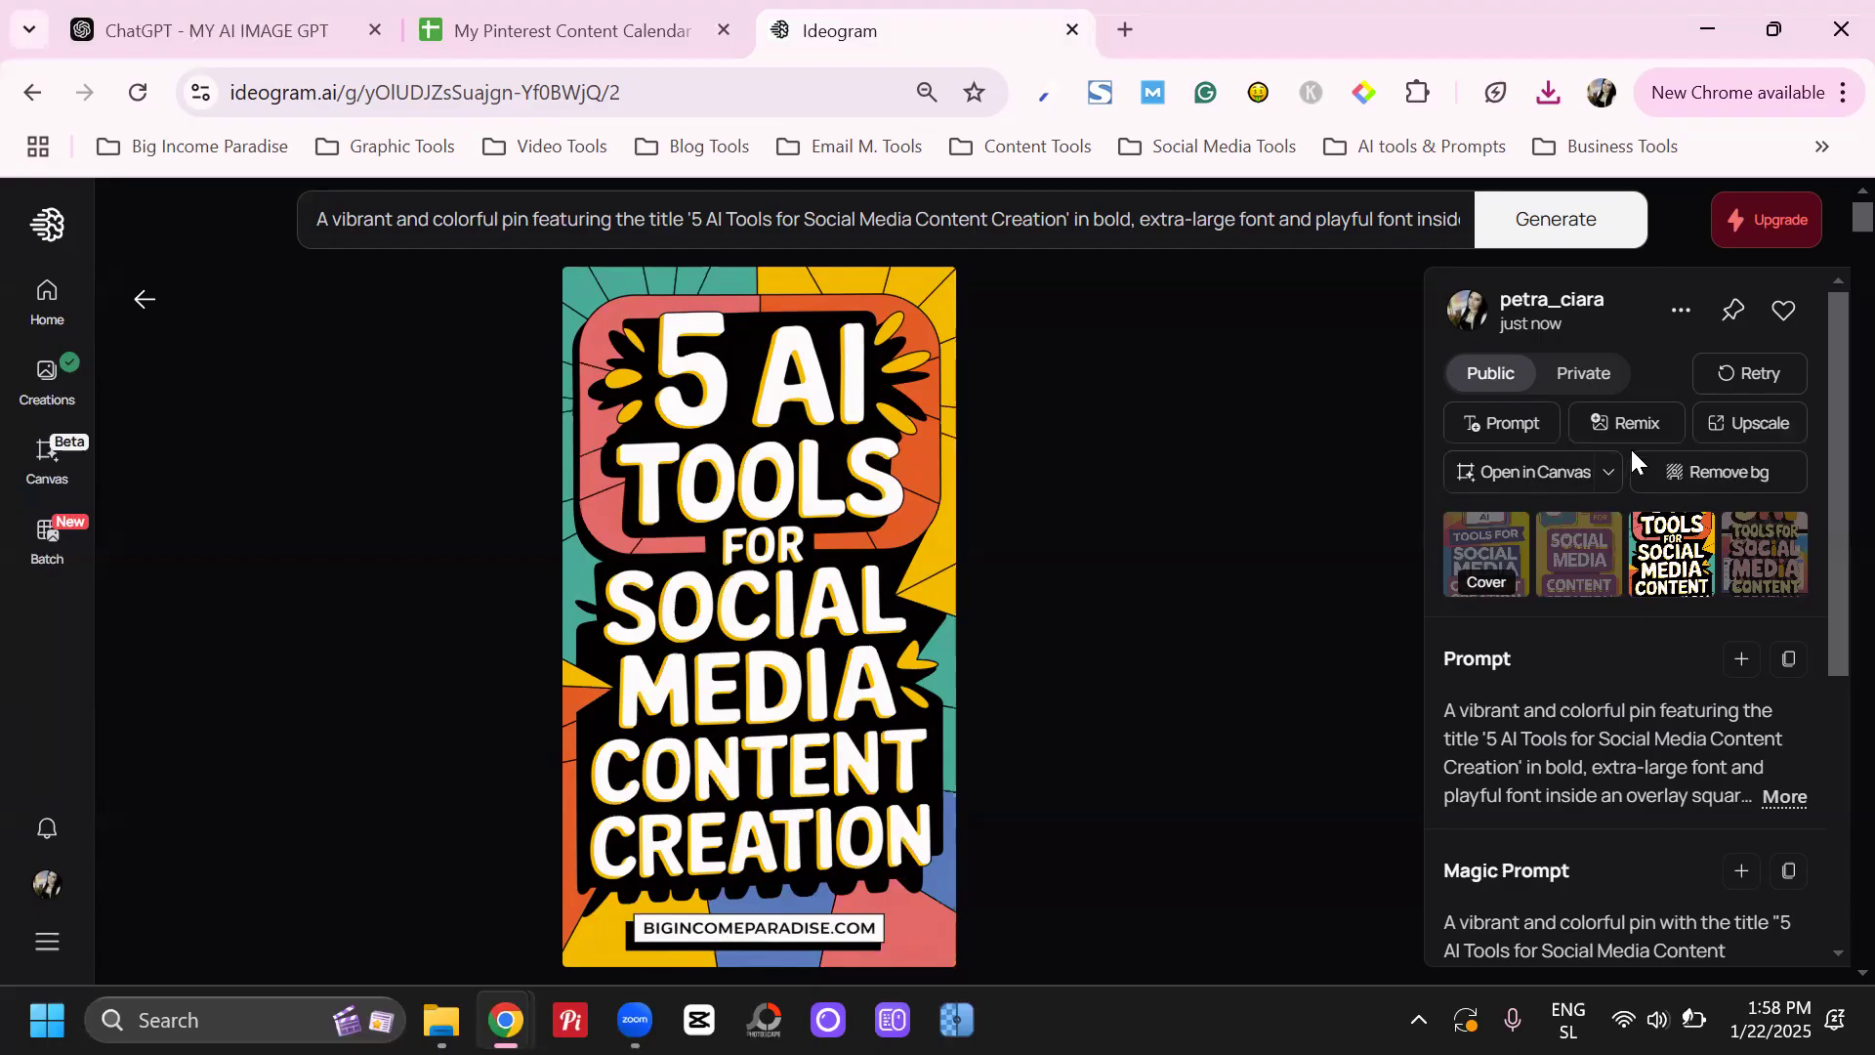
click(1681, 311)
mouse_move(1455, 807)
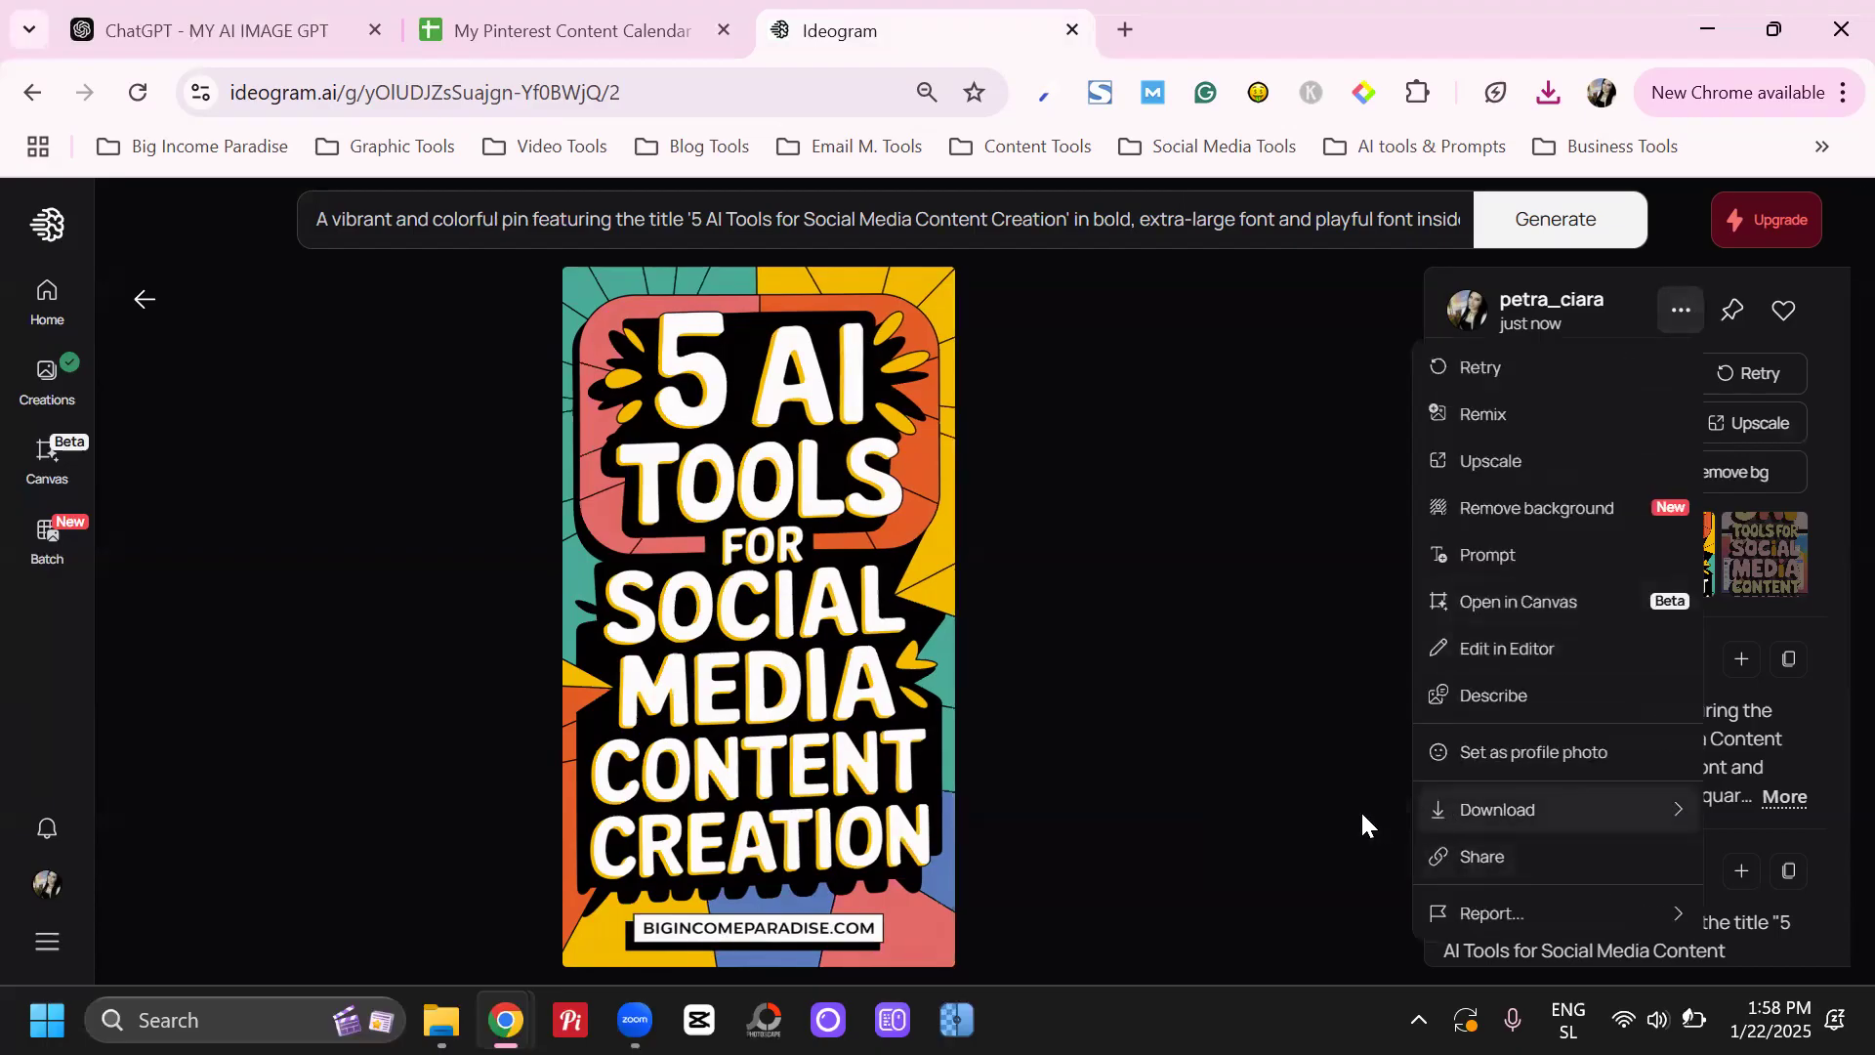
click(1785, 549)
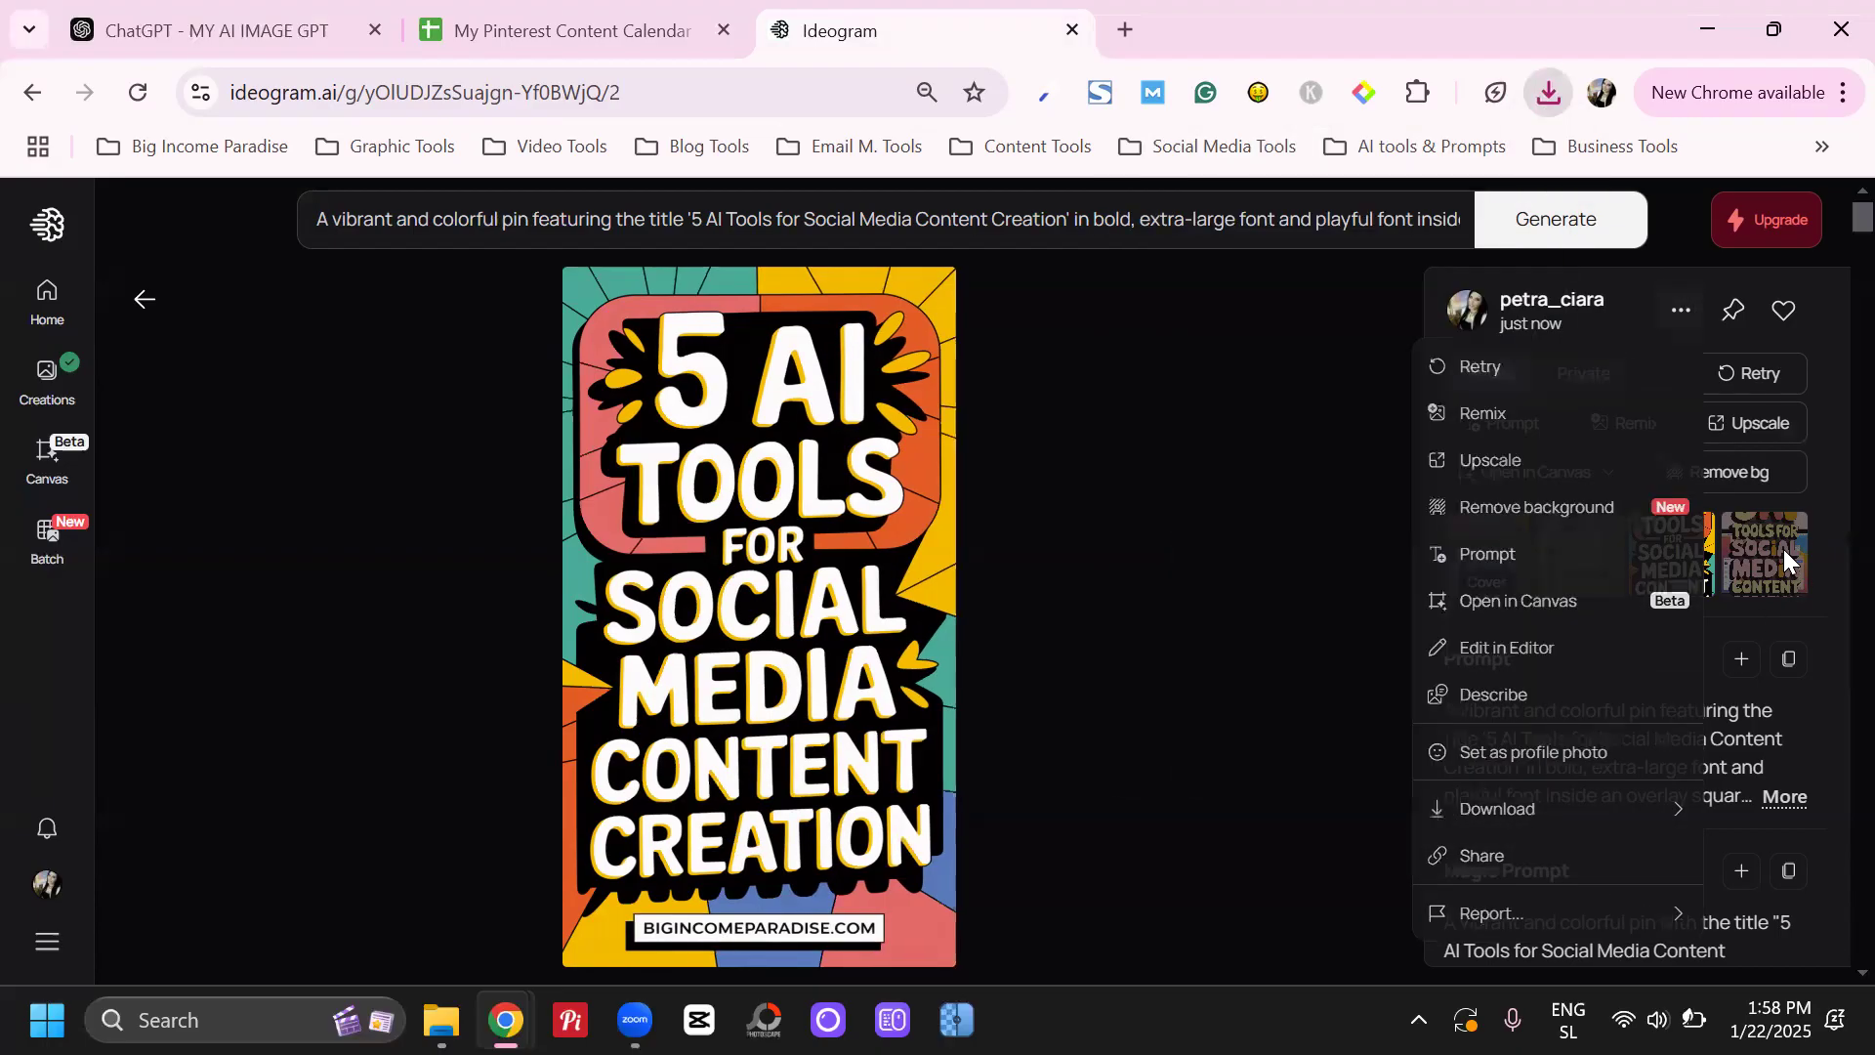
click(1776, 550)
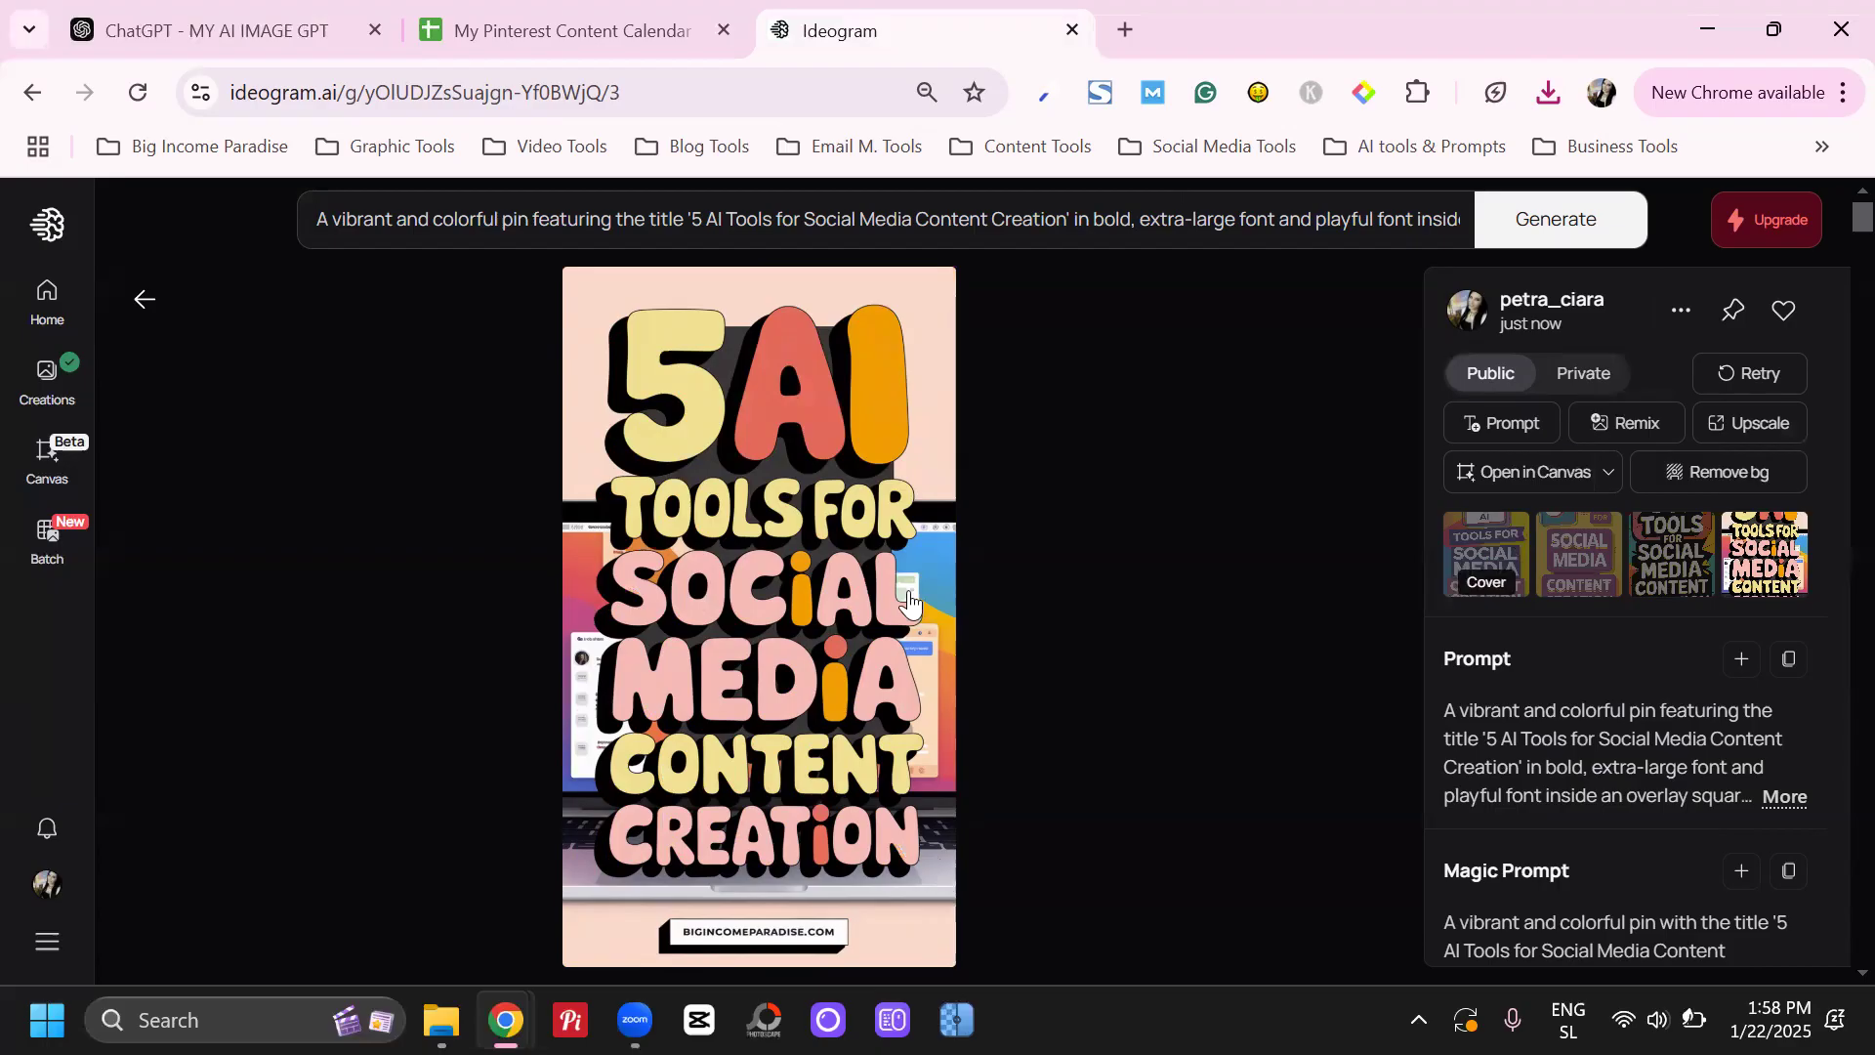
click(1681, 309)
Reopen the prompt settings and change the generation model to 1.0
click(970, 244)
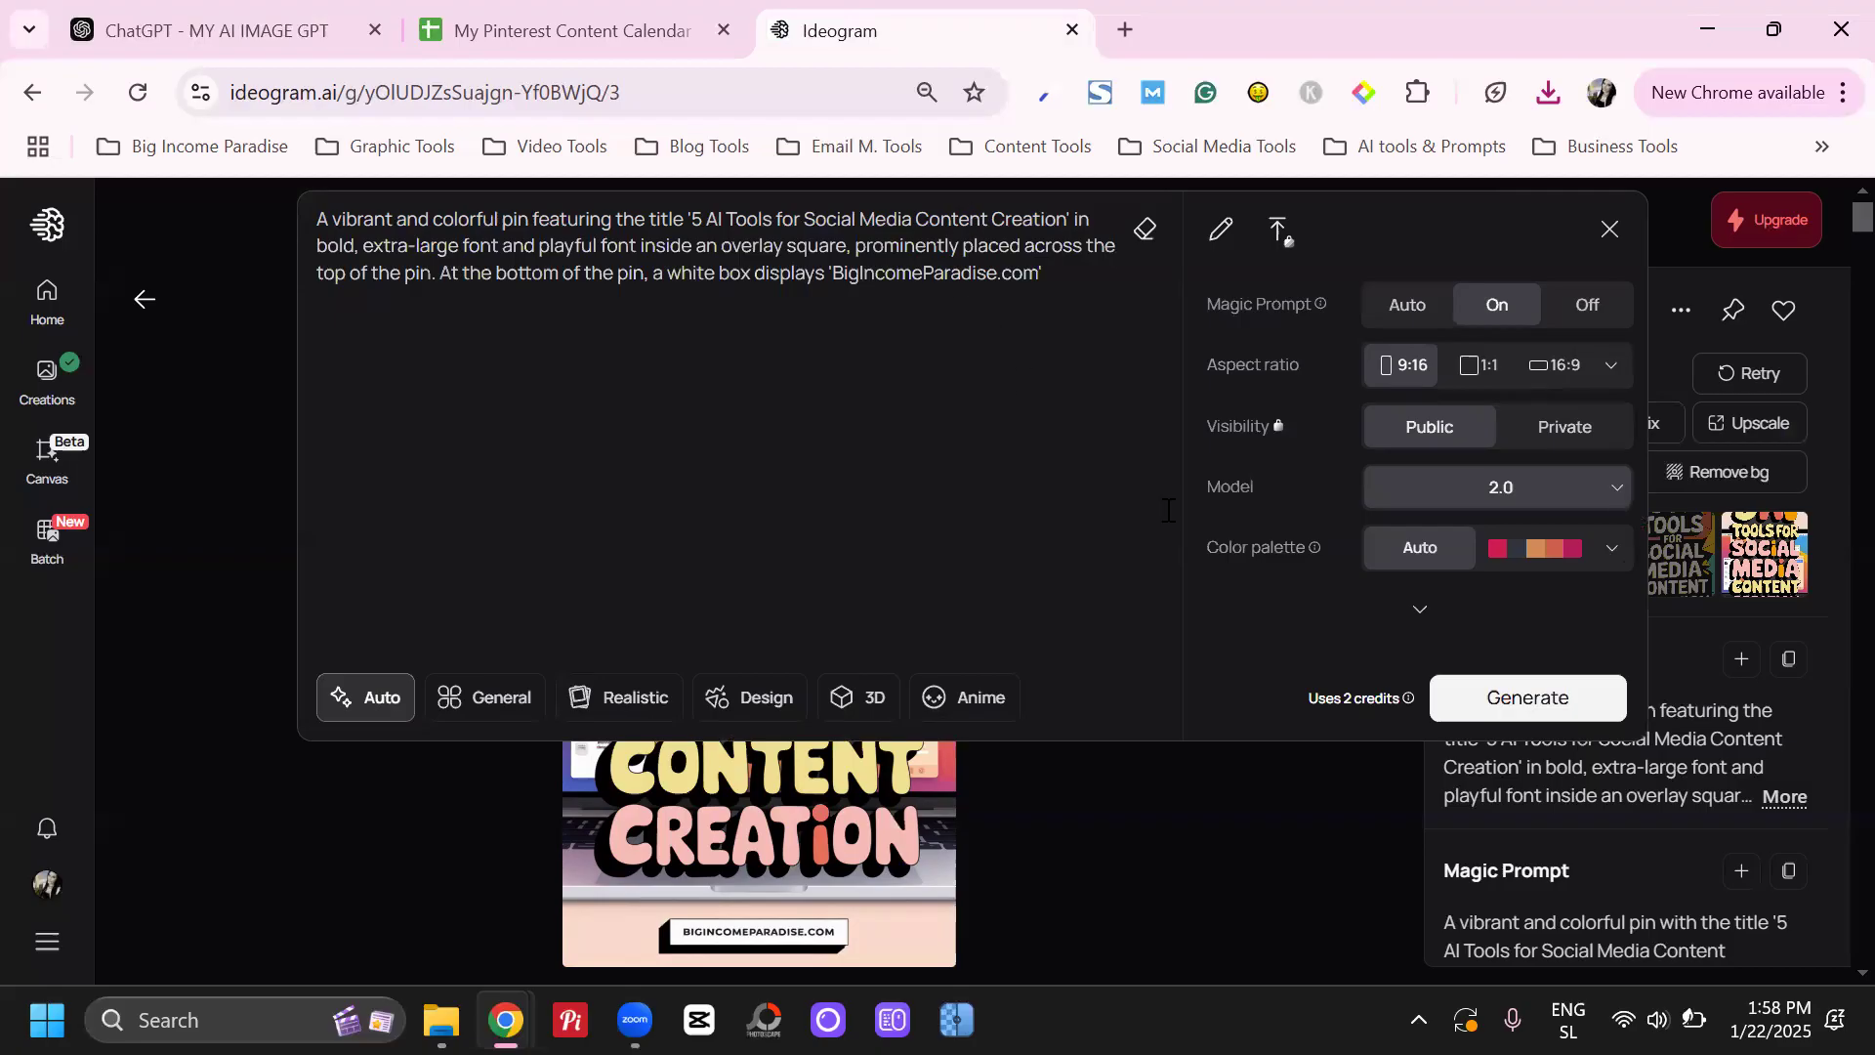
click(1441, 490)
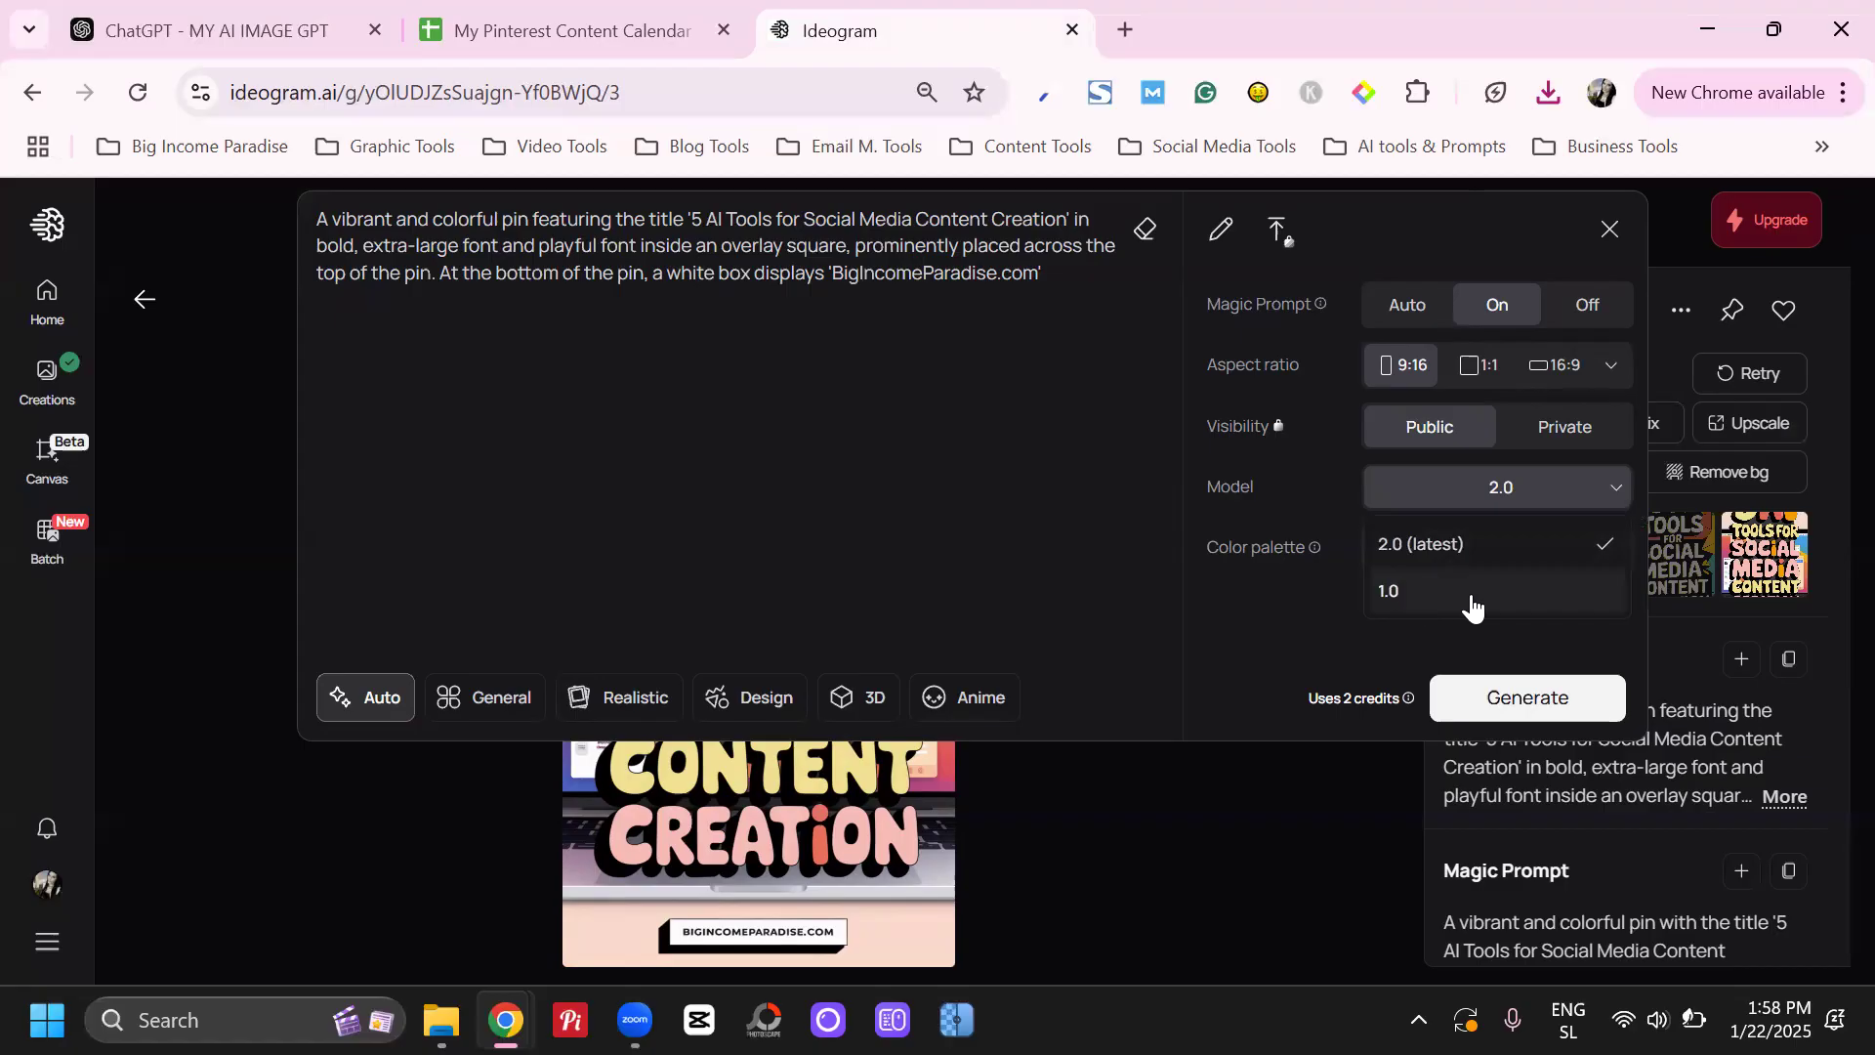
click(1385, 543)
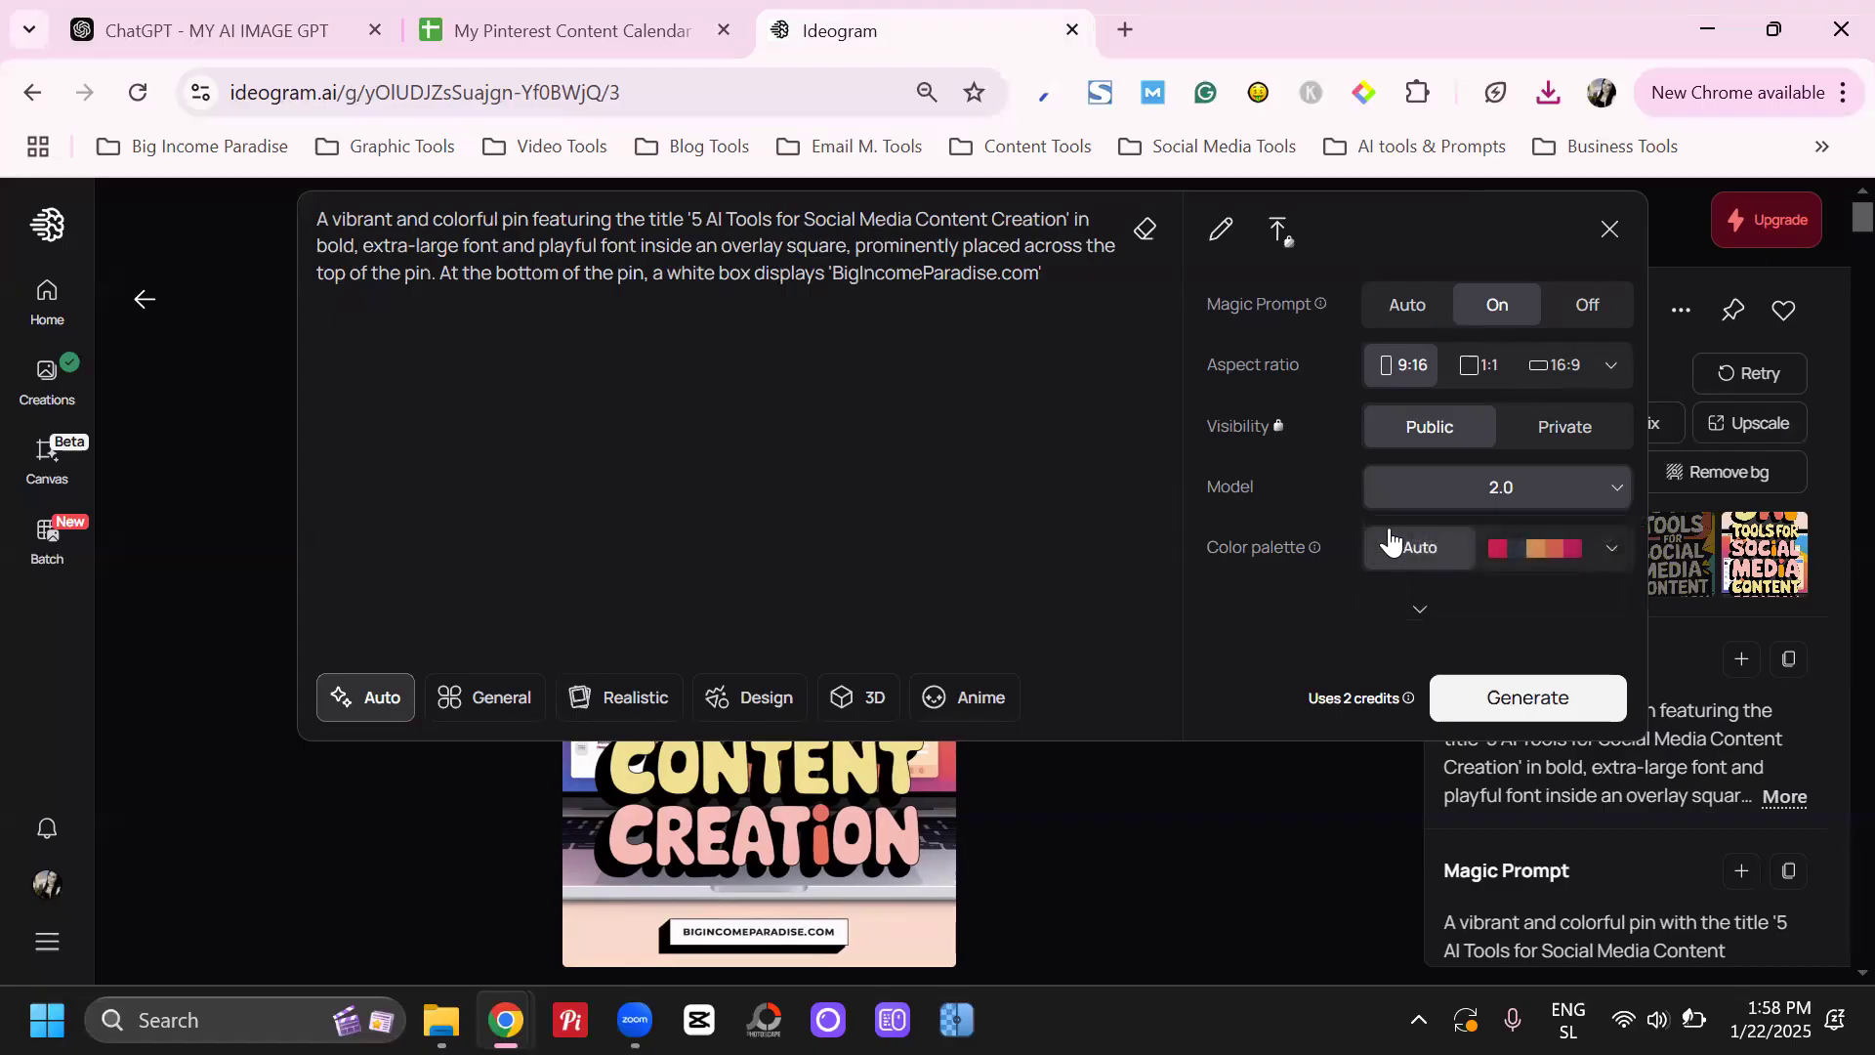
click(1032, 728)
click(1461, 486)
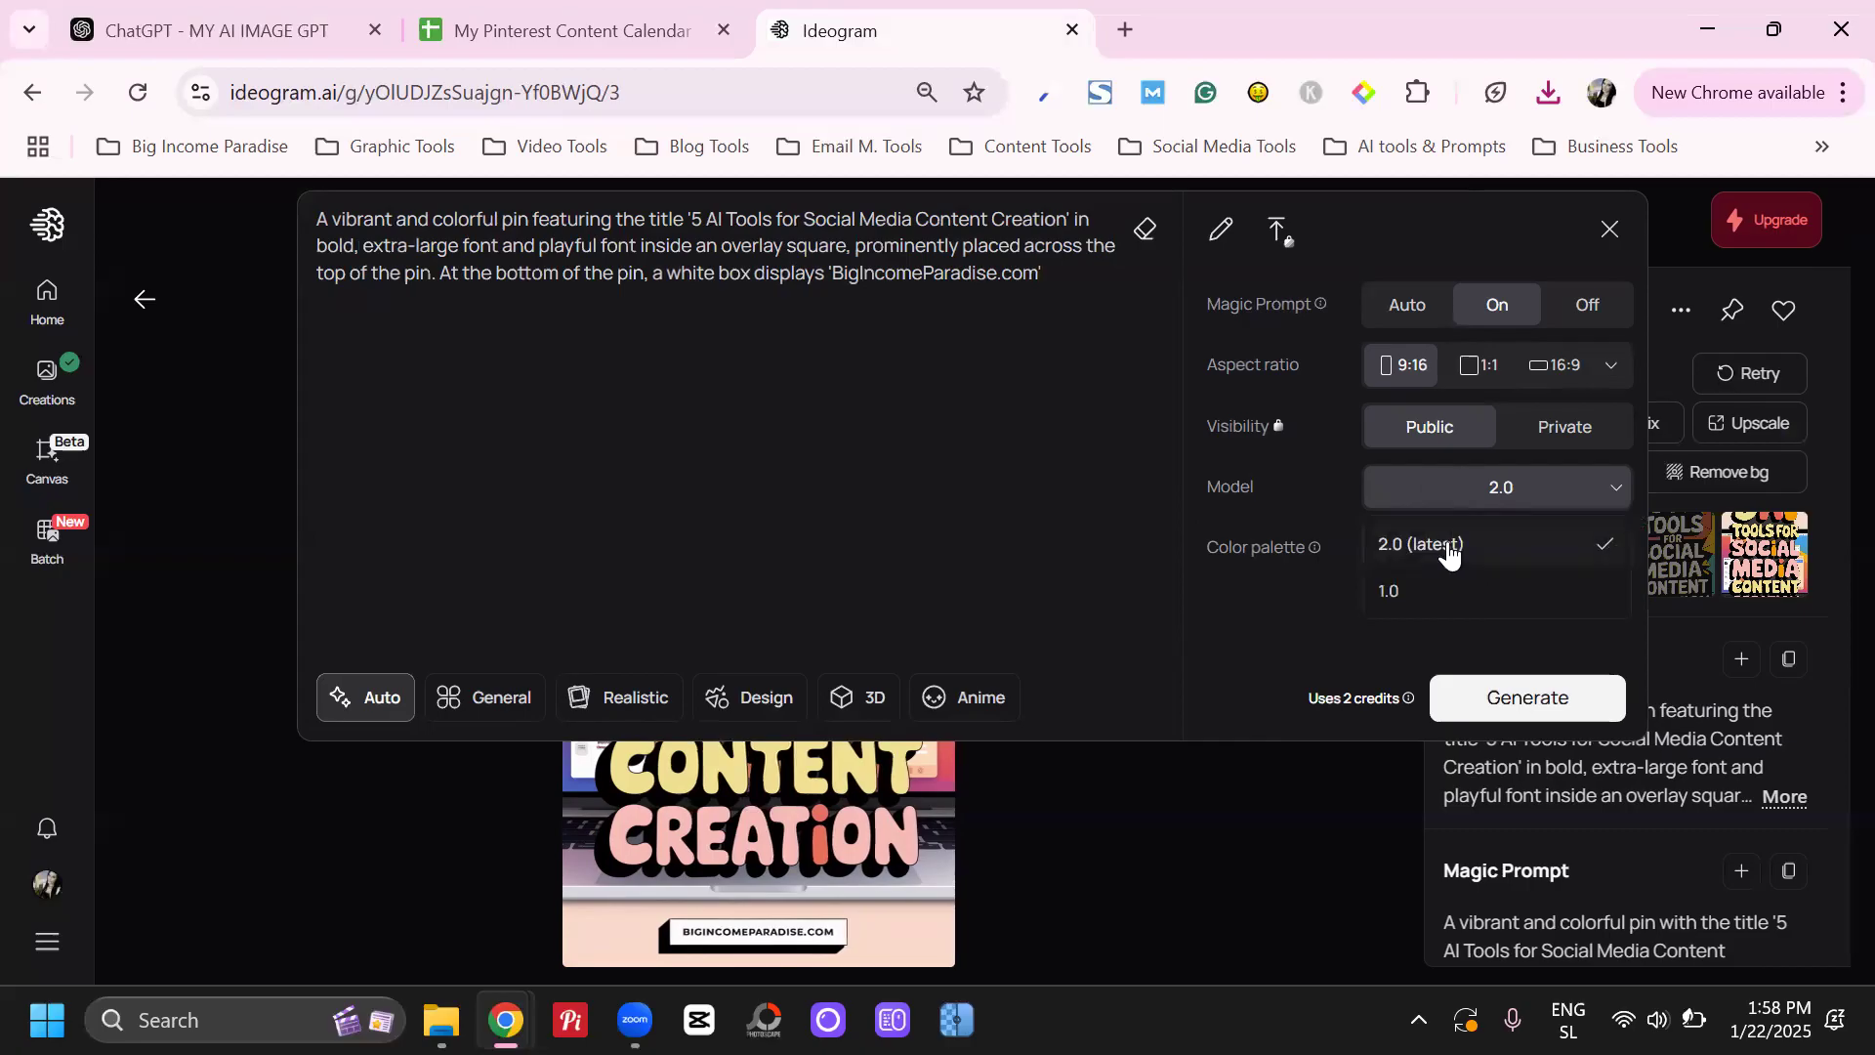
click(1396, 590)
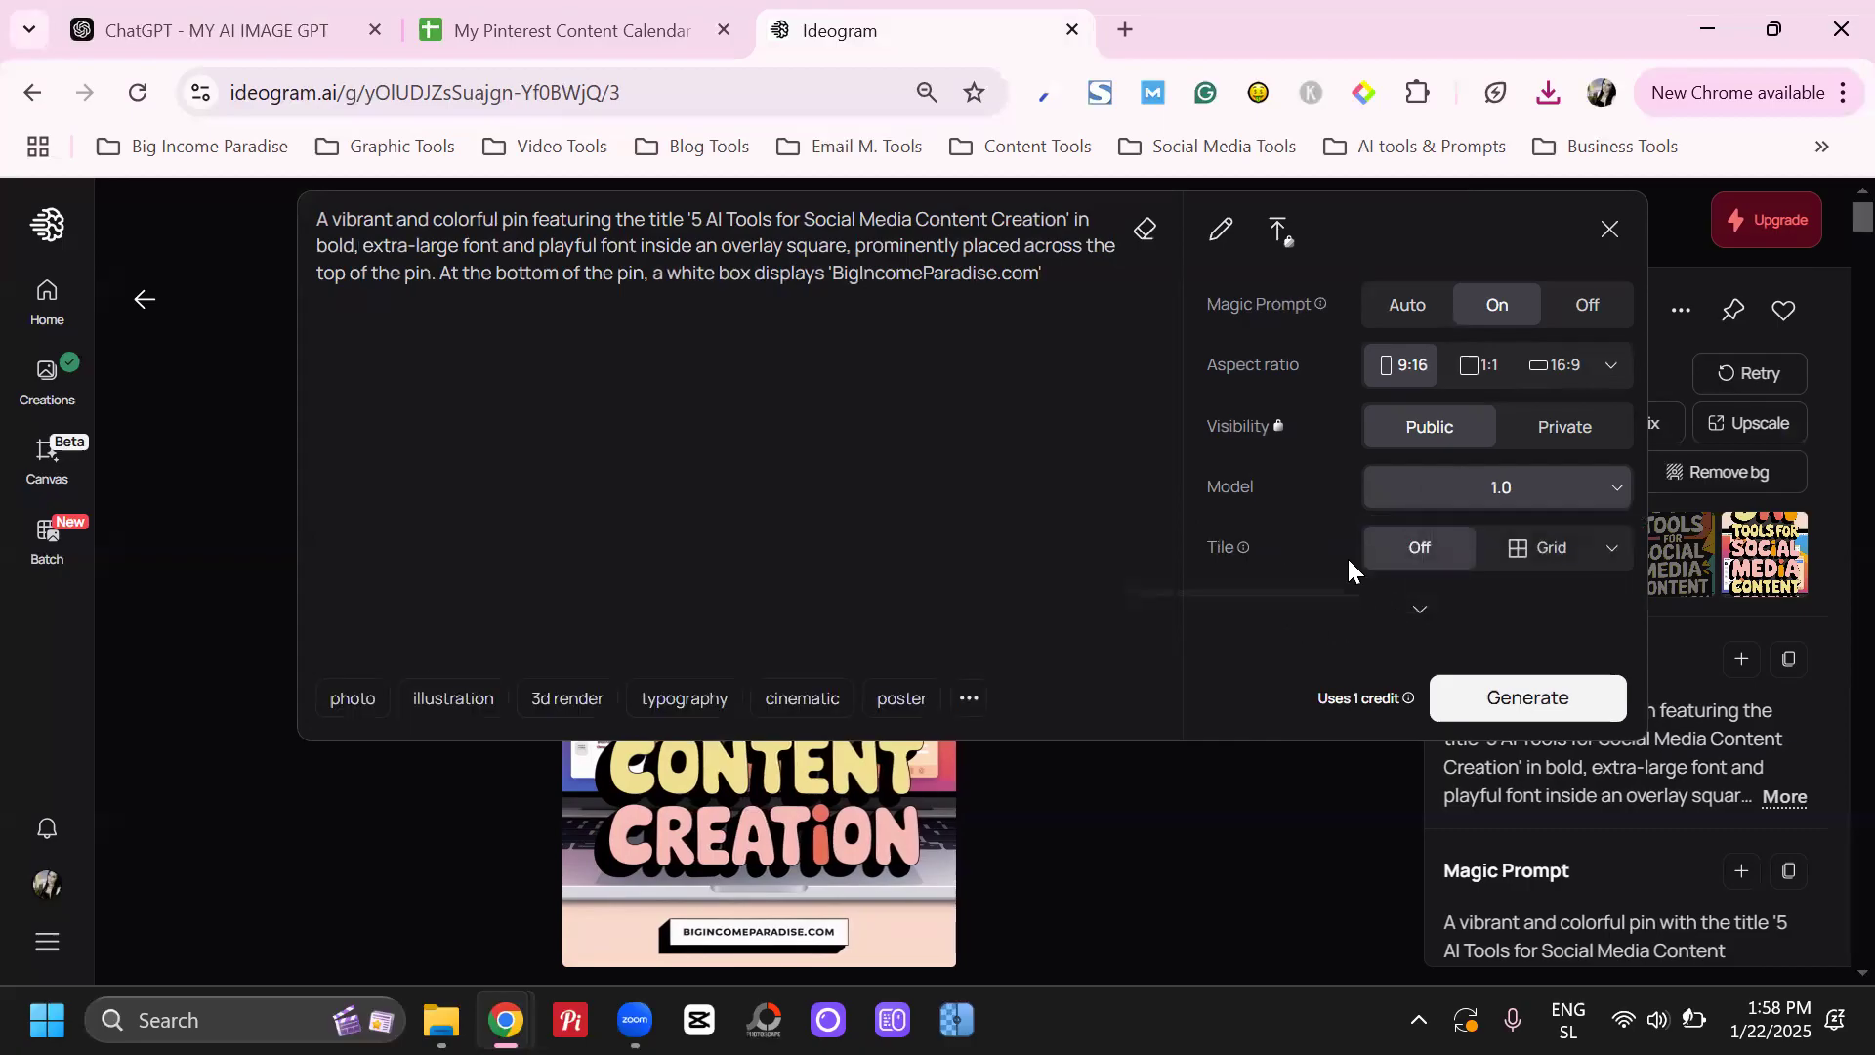
Expand the additional generation options, keep their default values, and generate a new set of images
scroll(1348, 560, down, 1)
mouse_move(1251, 550)
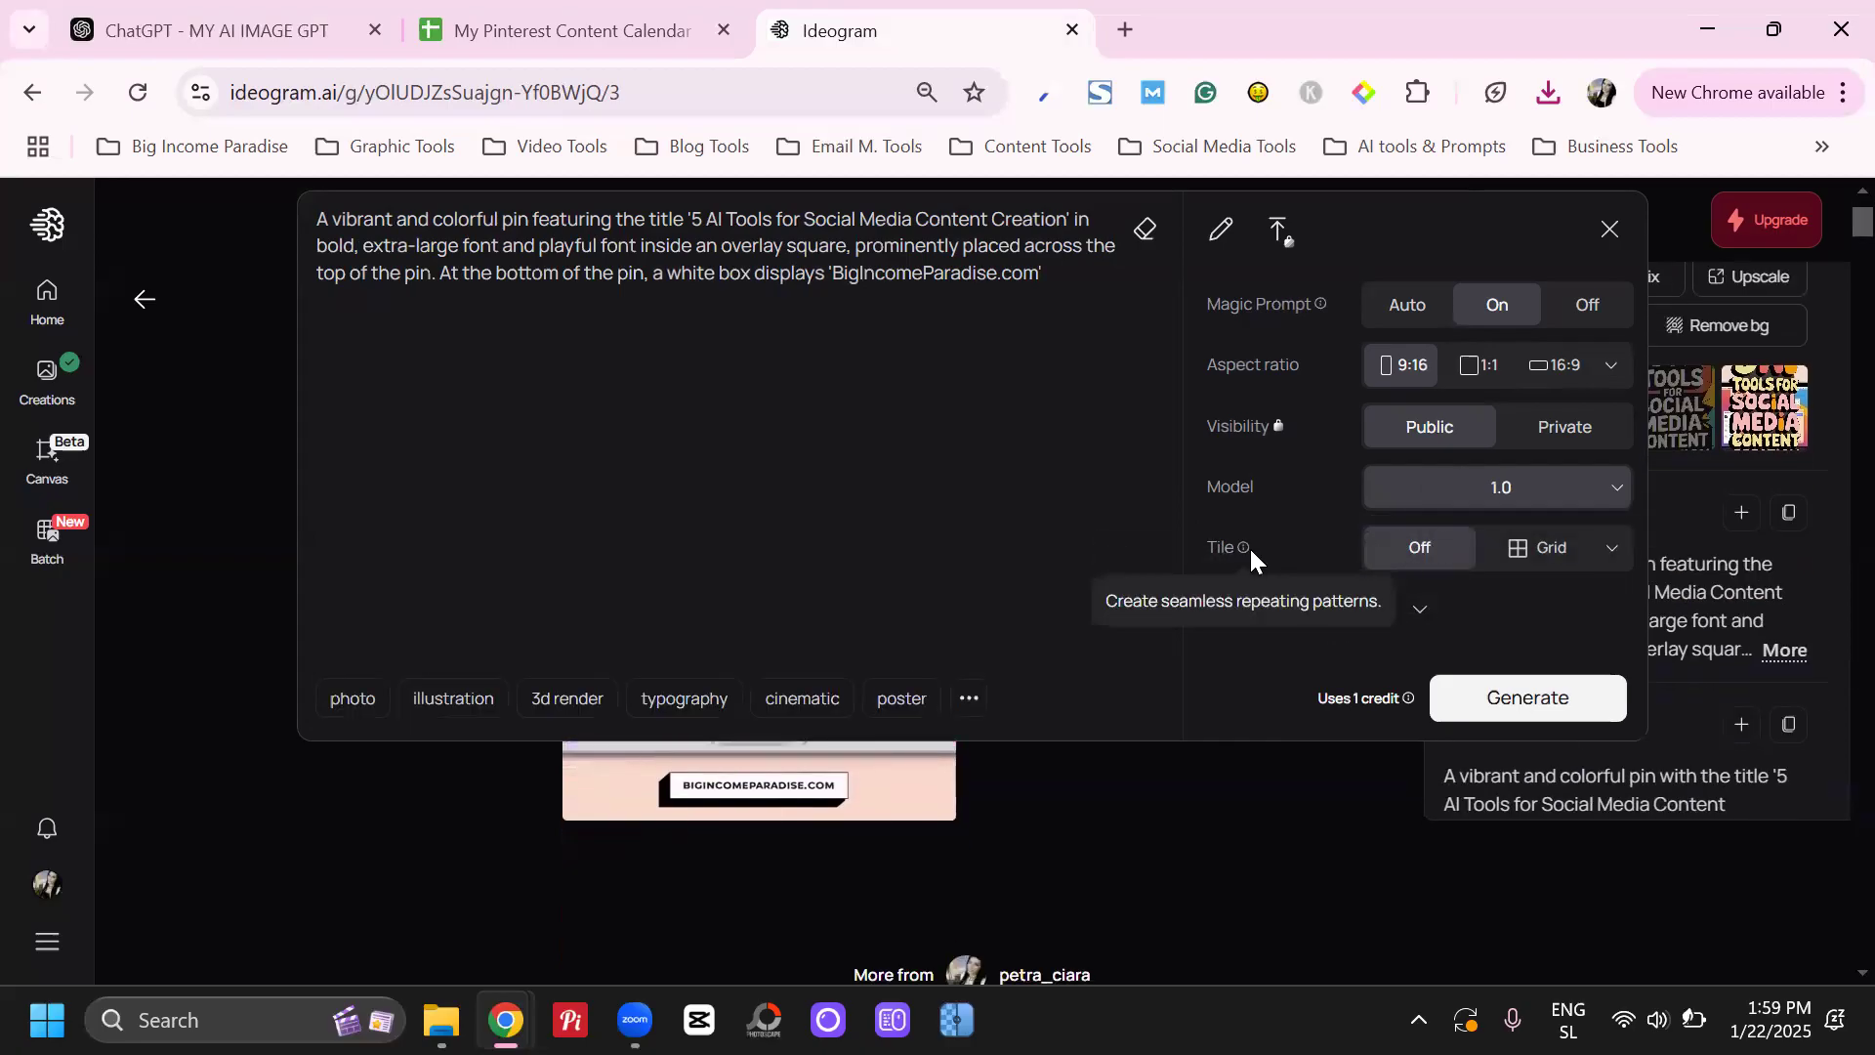
click(1609, 545)
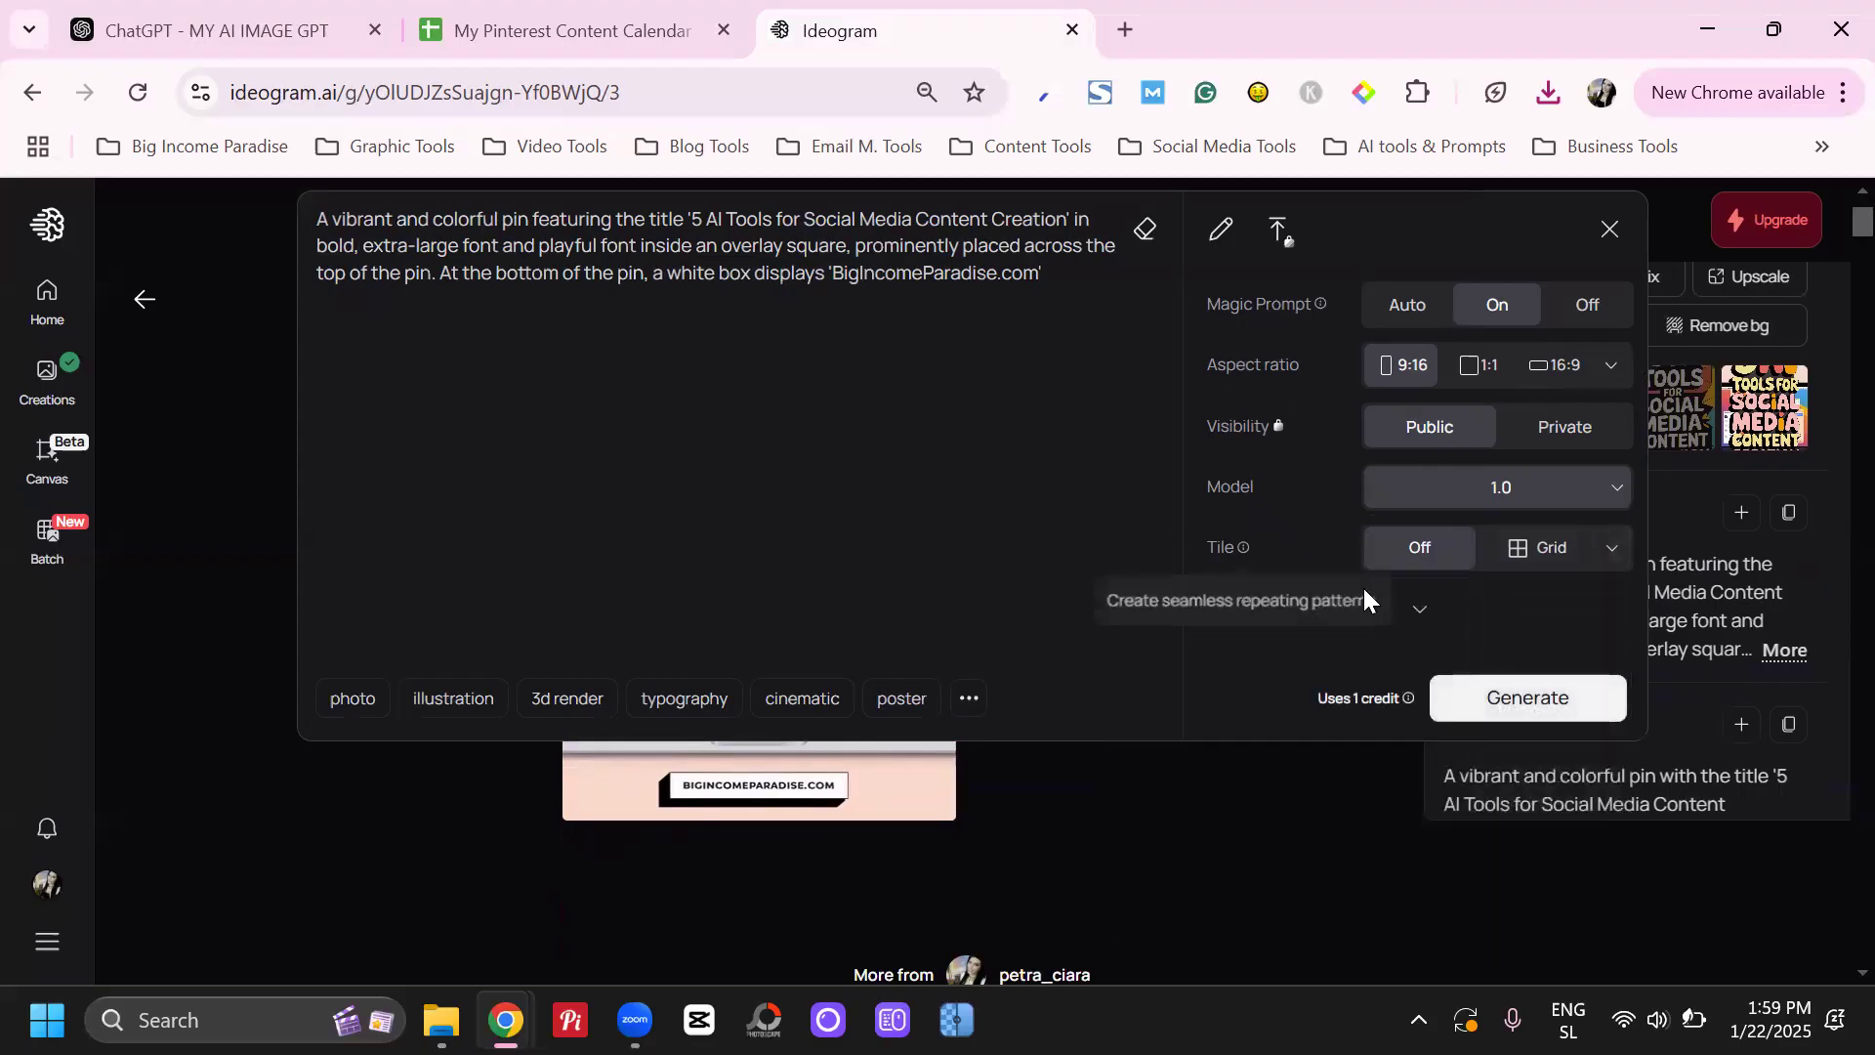
click(1415, 611)
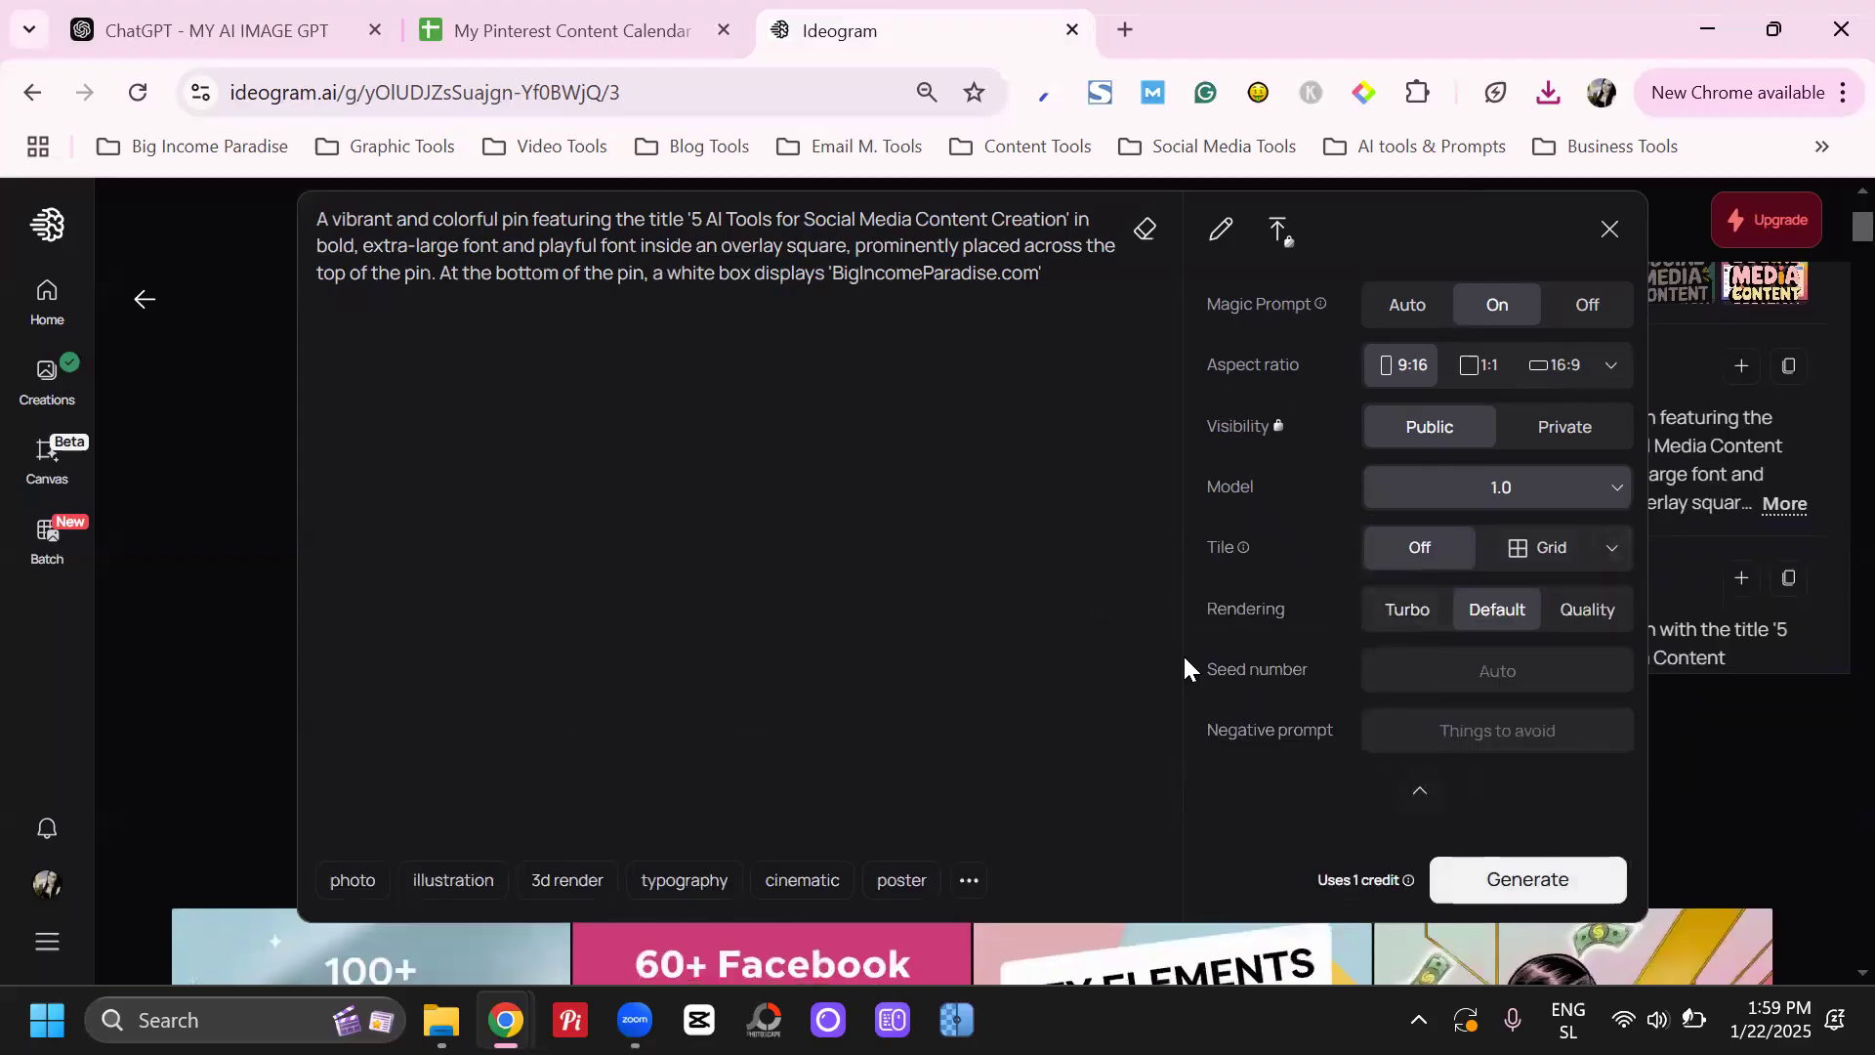
scroll(1093, 571, up, 2)
click(1510, 895)
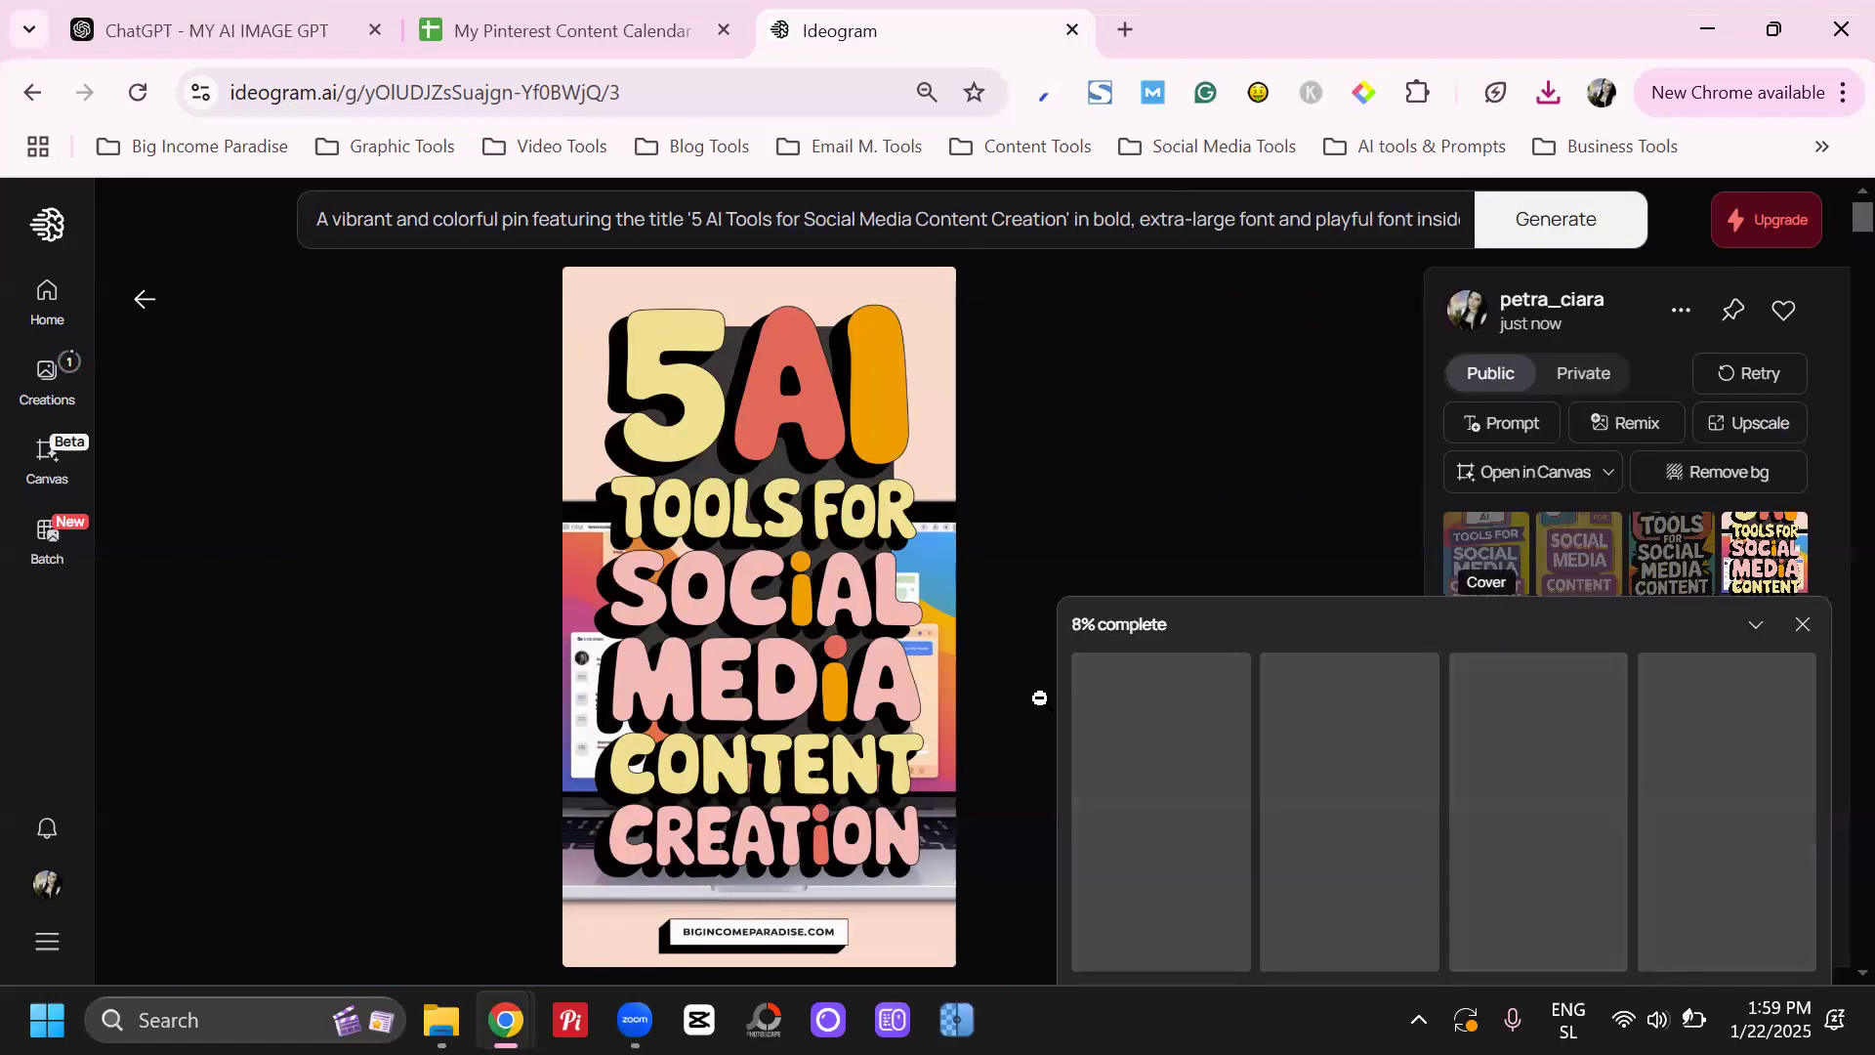
Reopen the prompt settings, switch the generation model to 2.0 (latest), and close the settings without generating
click(1293, 223)
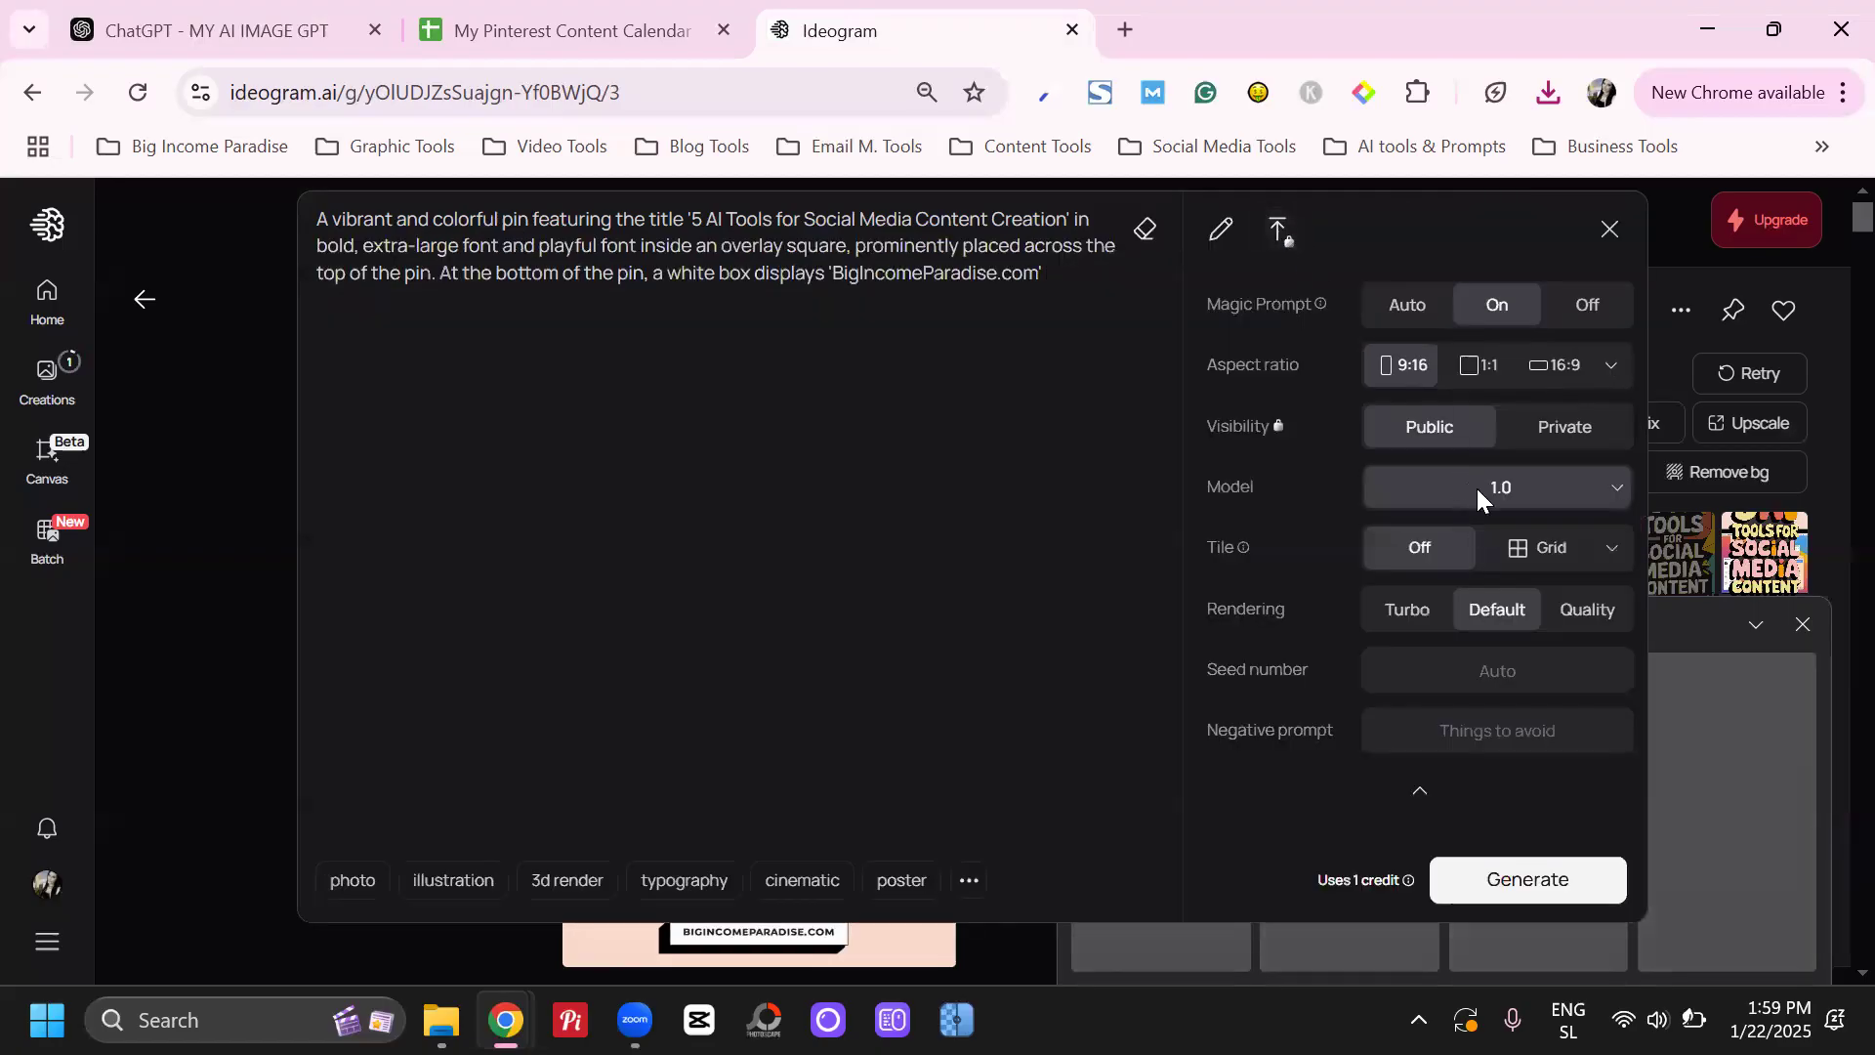
click(1476, 488)
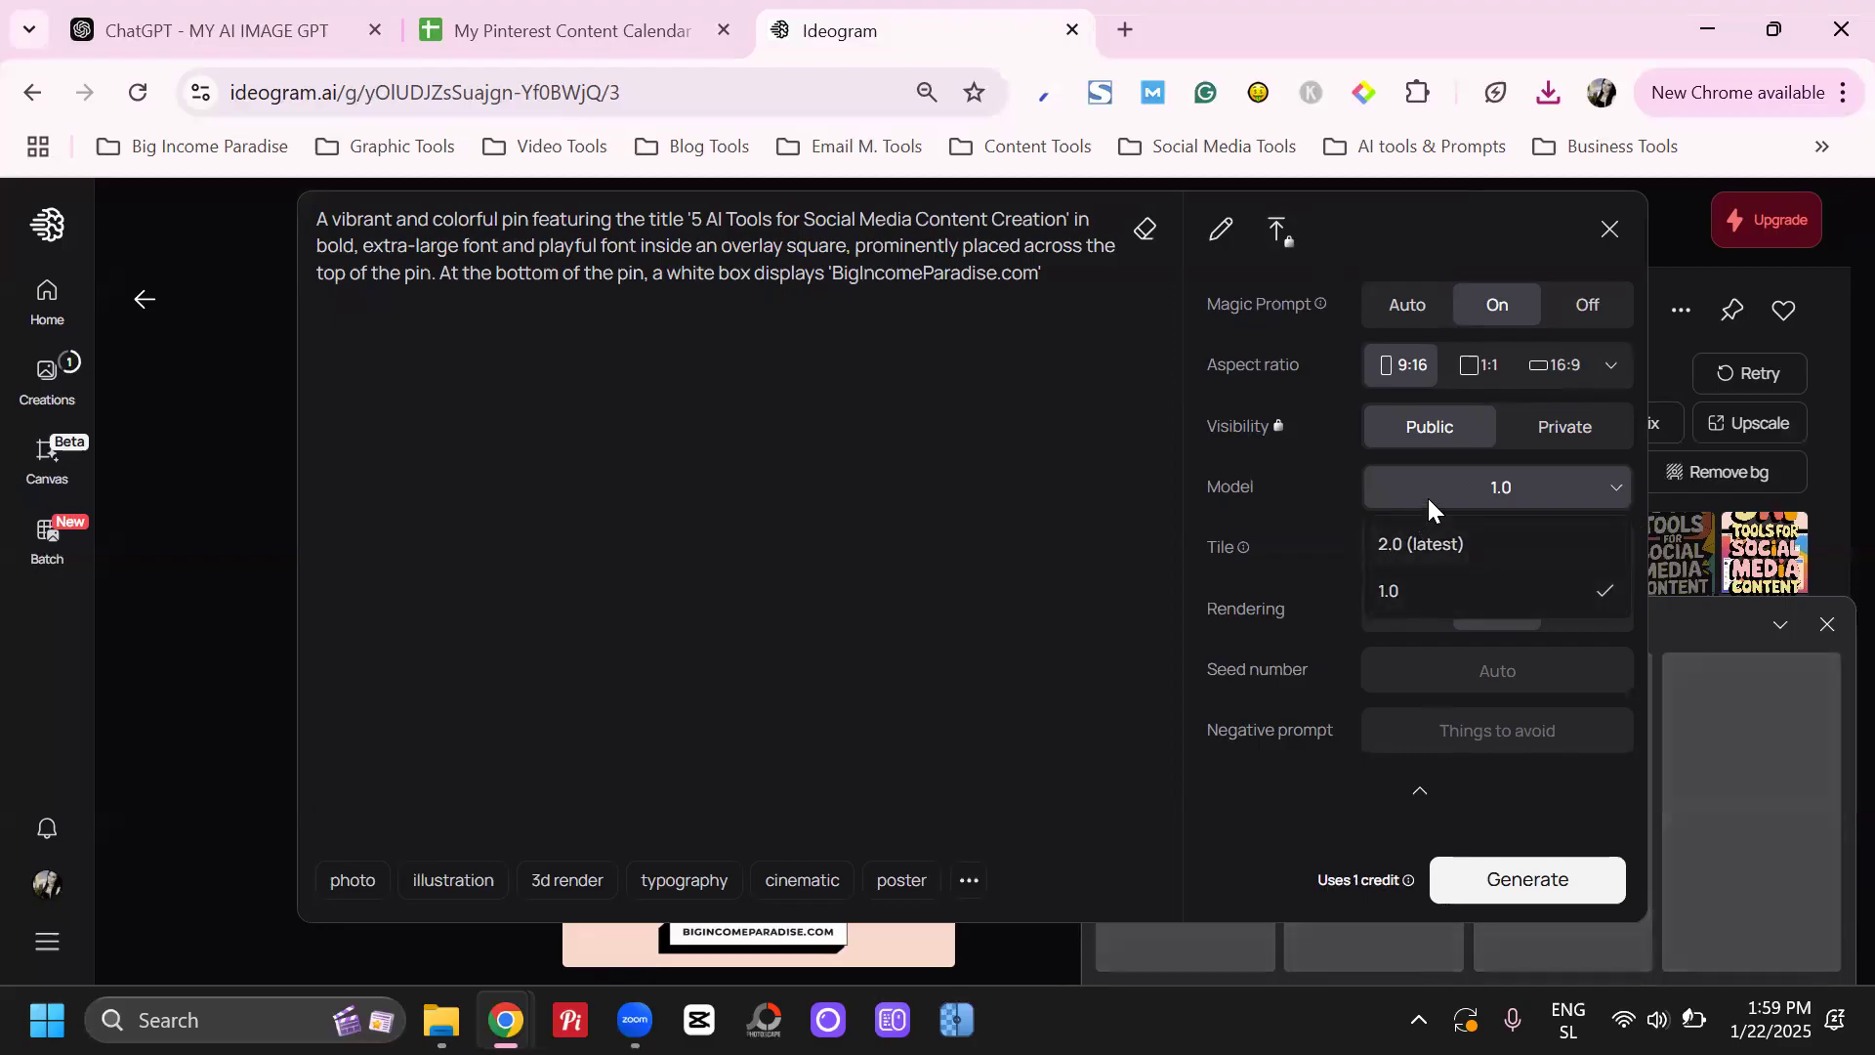
click(1398, 545)
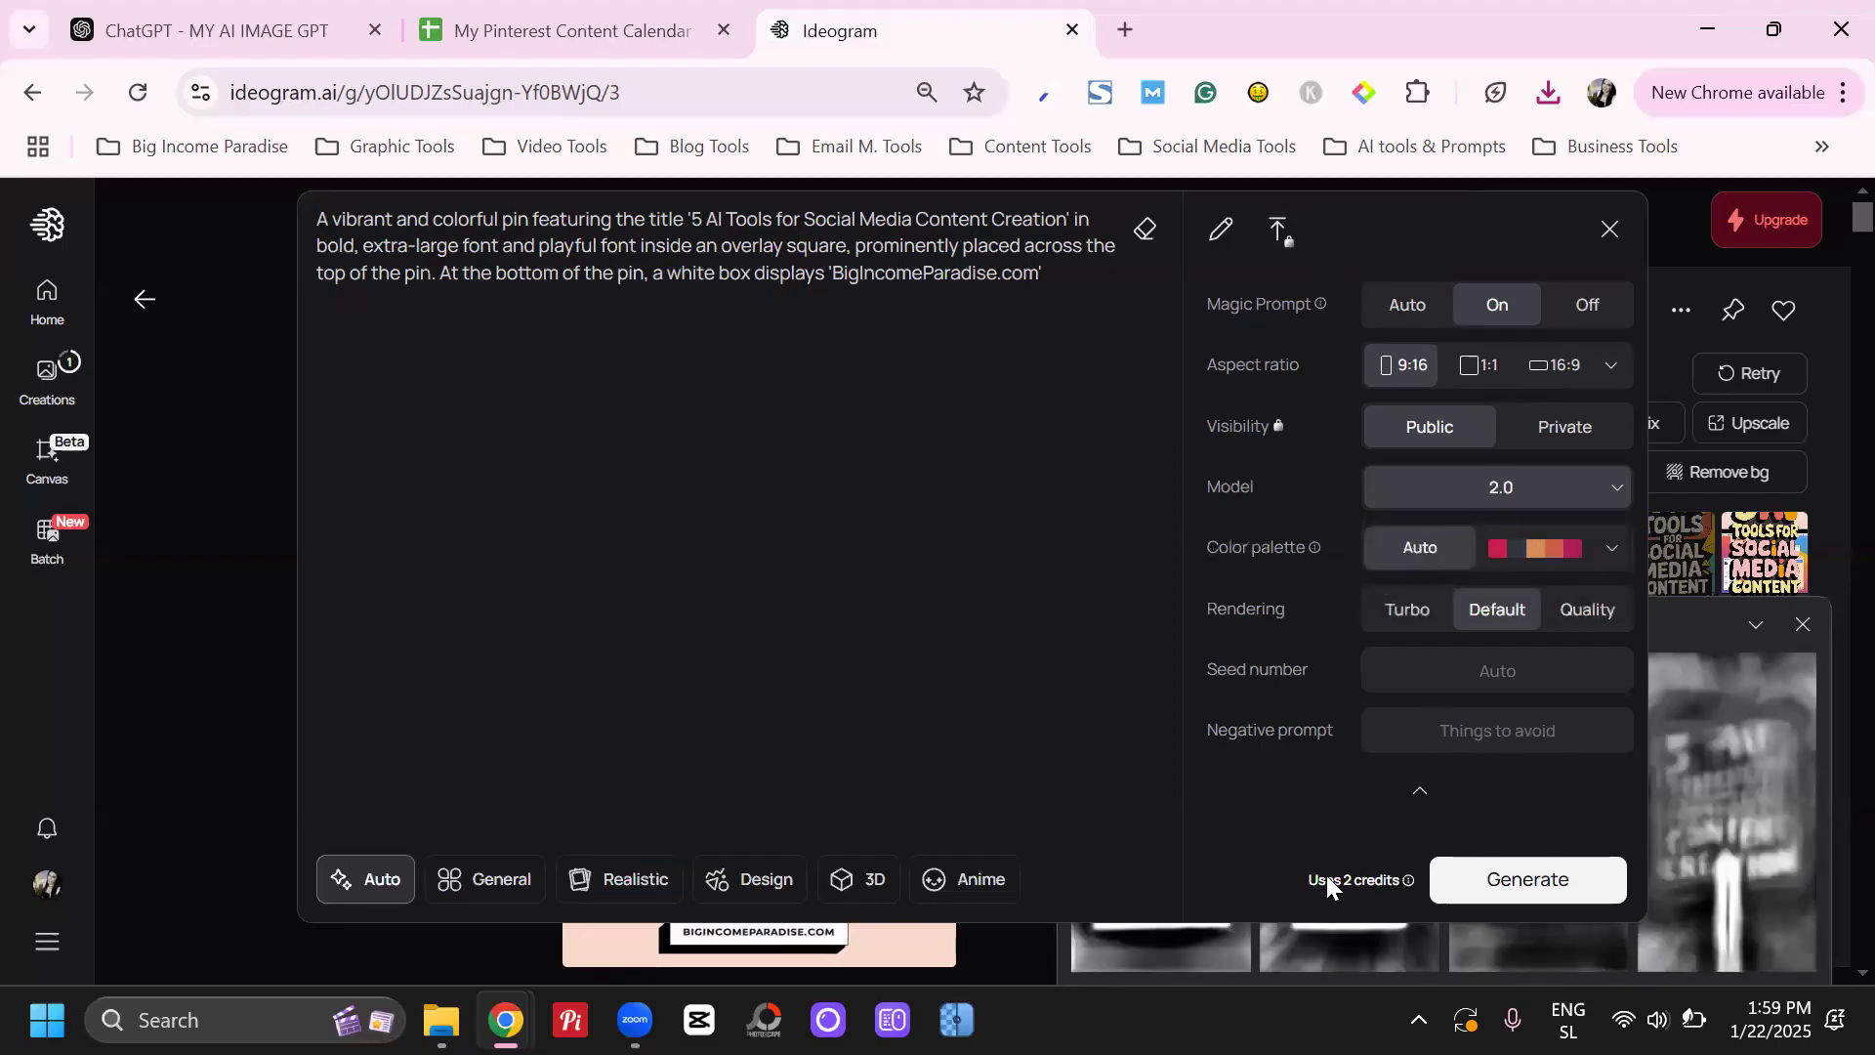
click(1683, 623)
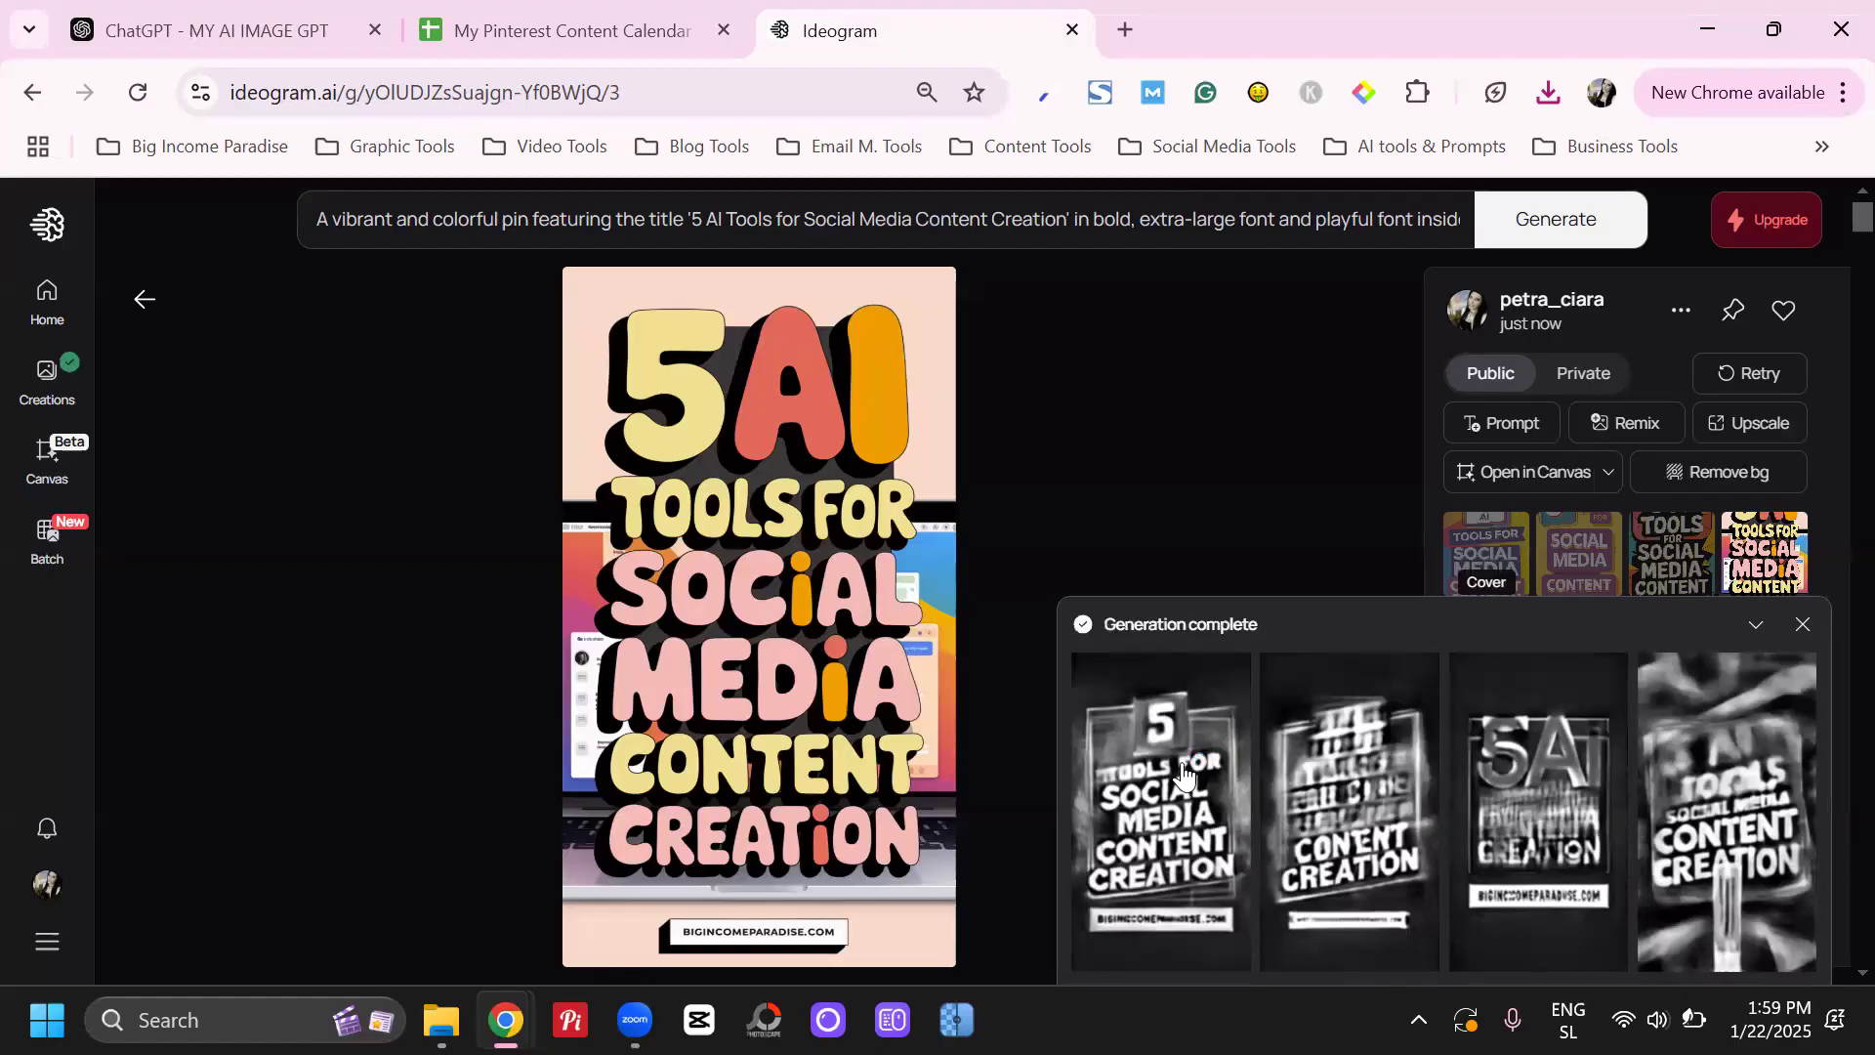
Open the newly generated "5 AI Tools" set and examine the title and website text on each of its four images
click(1186, 772)
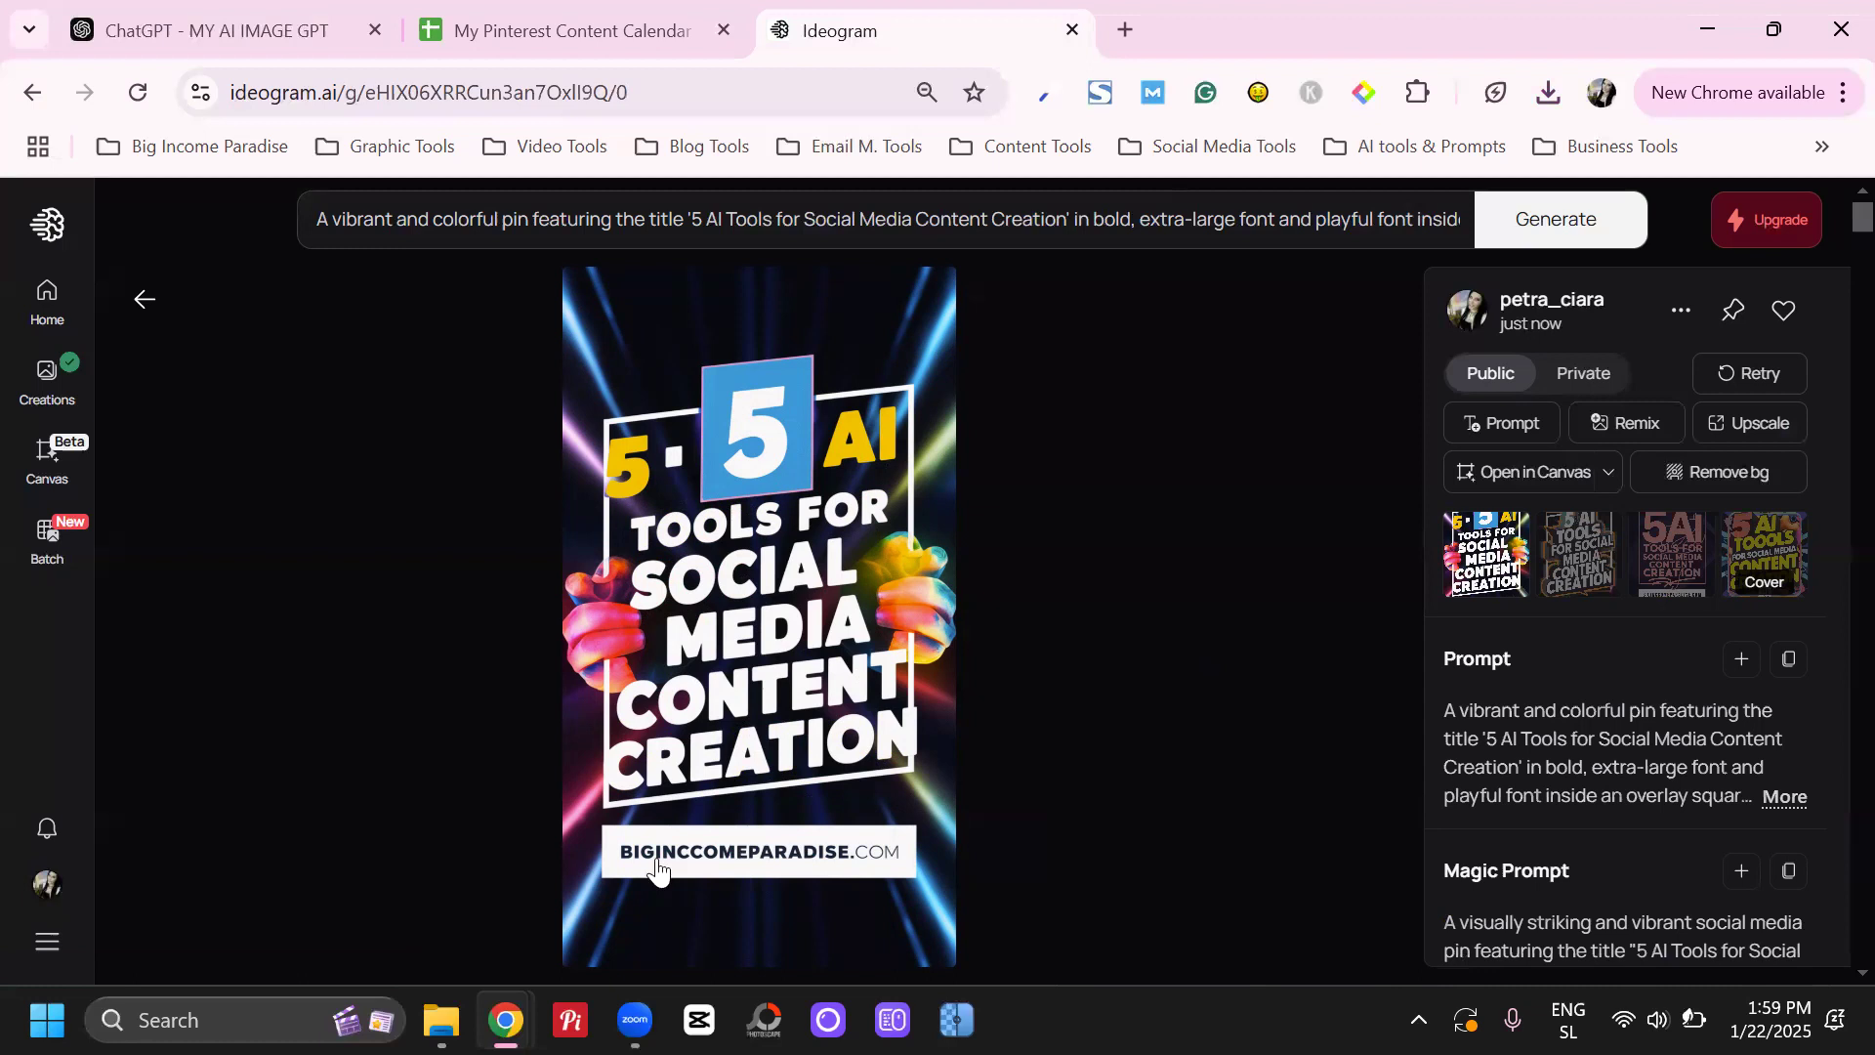
click(1560, 565)
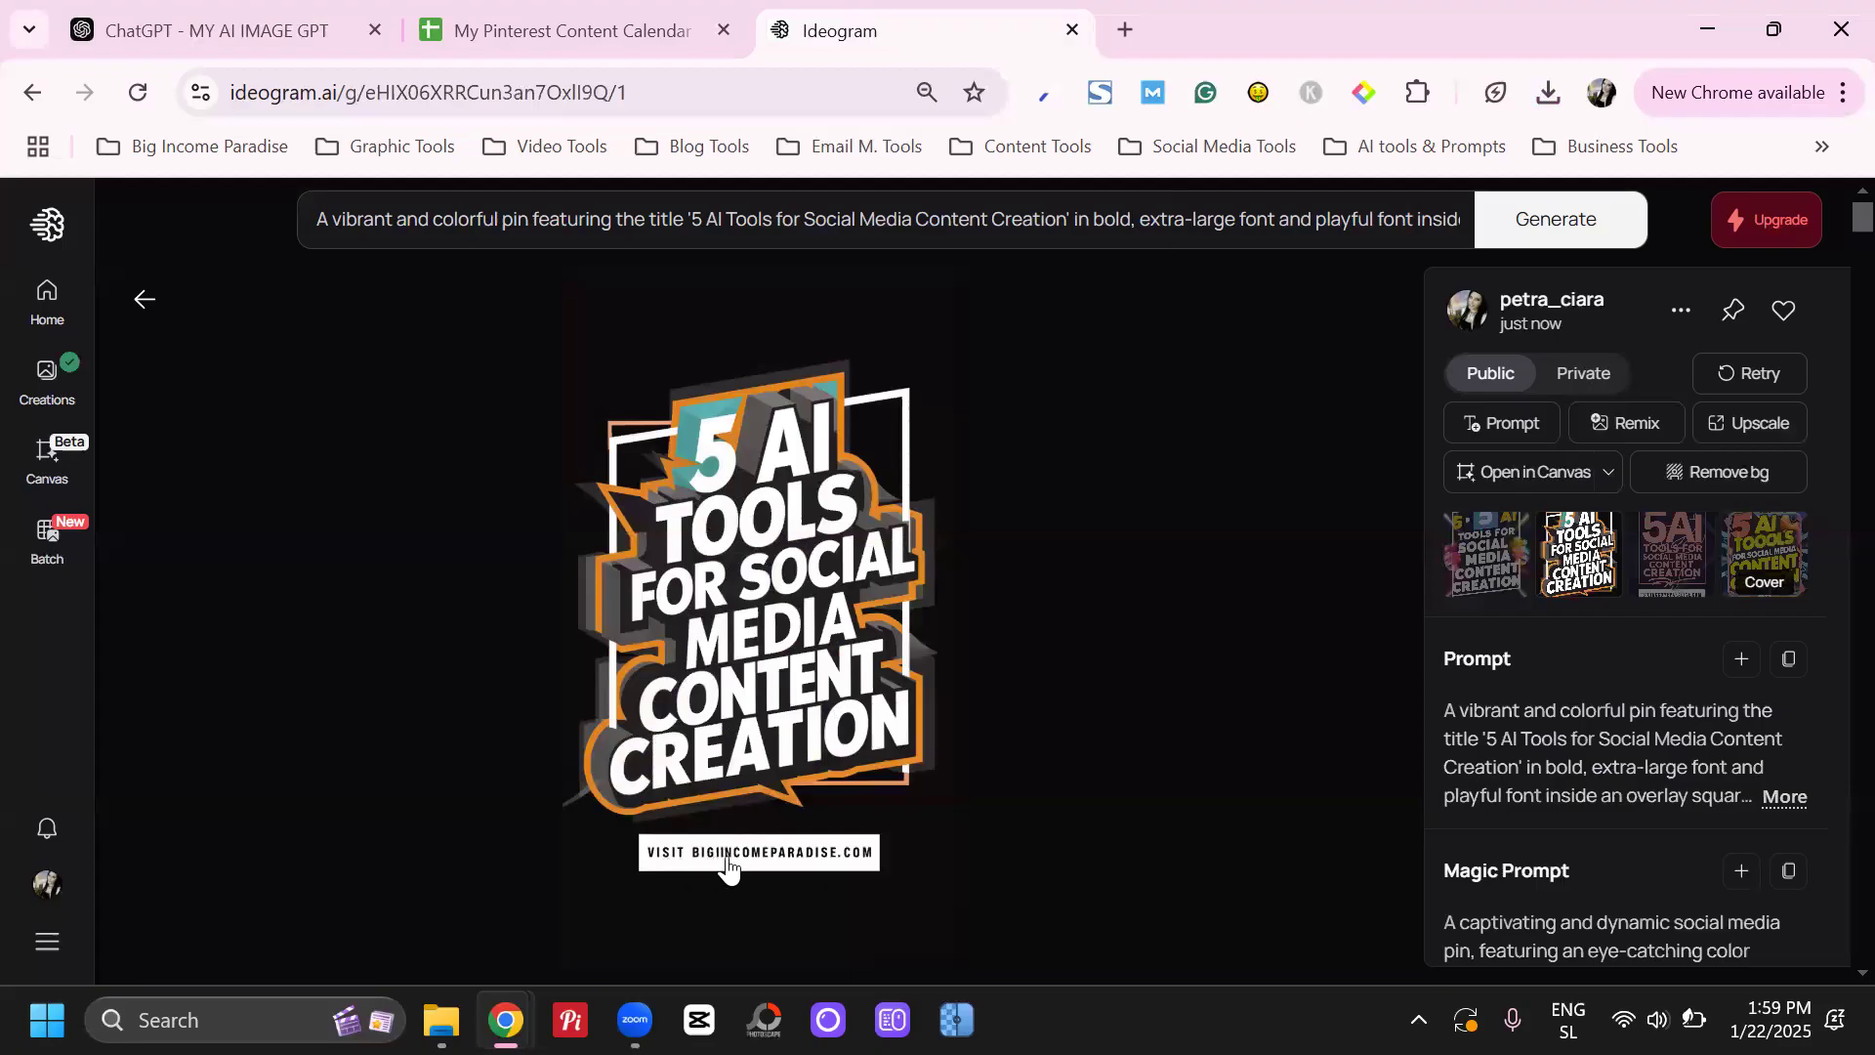
click(1673, 553)
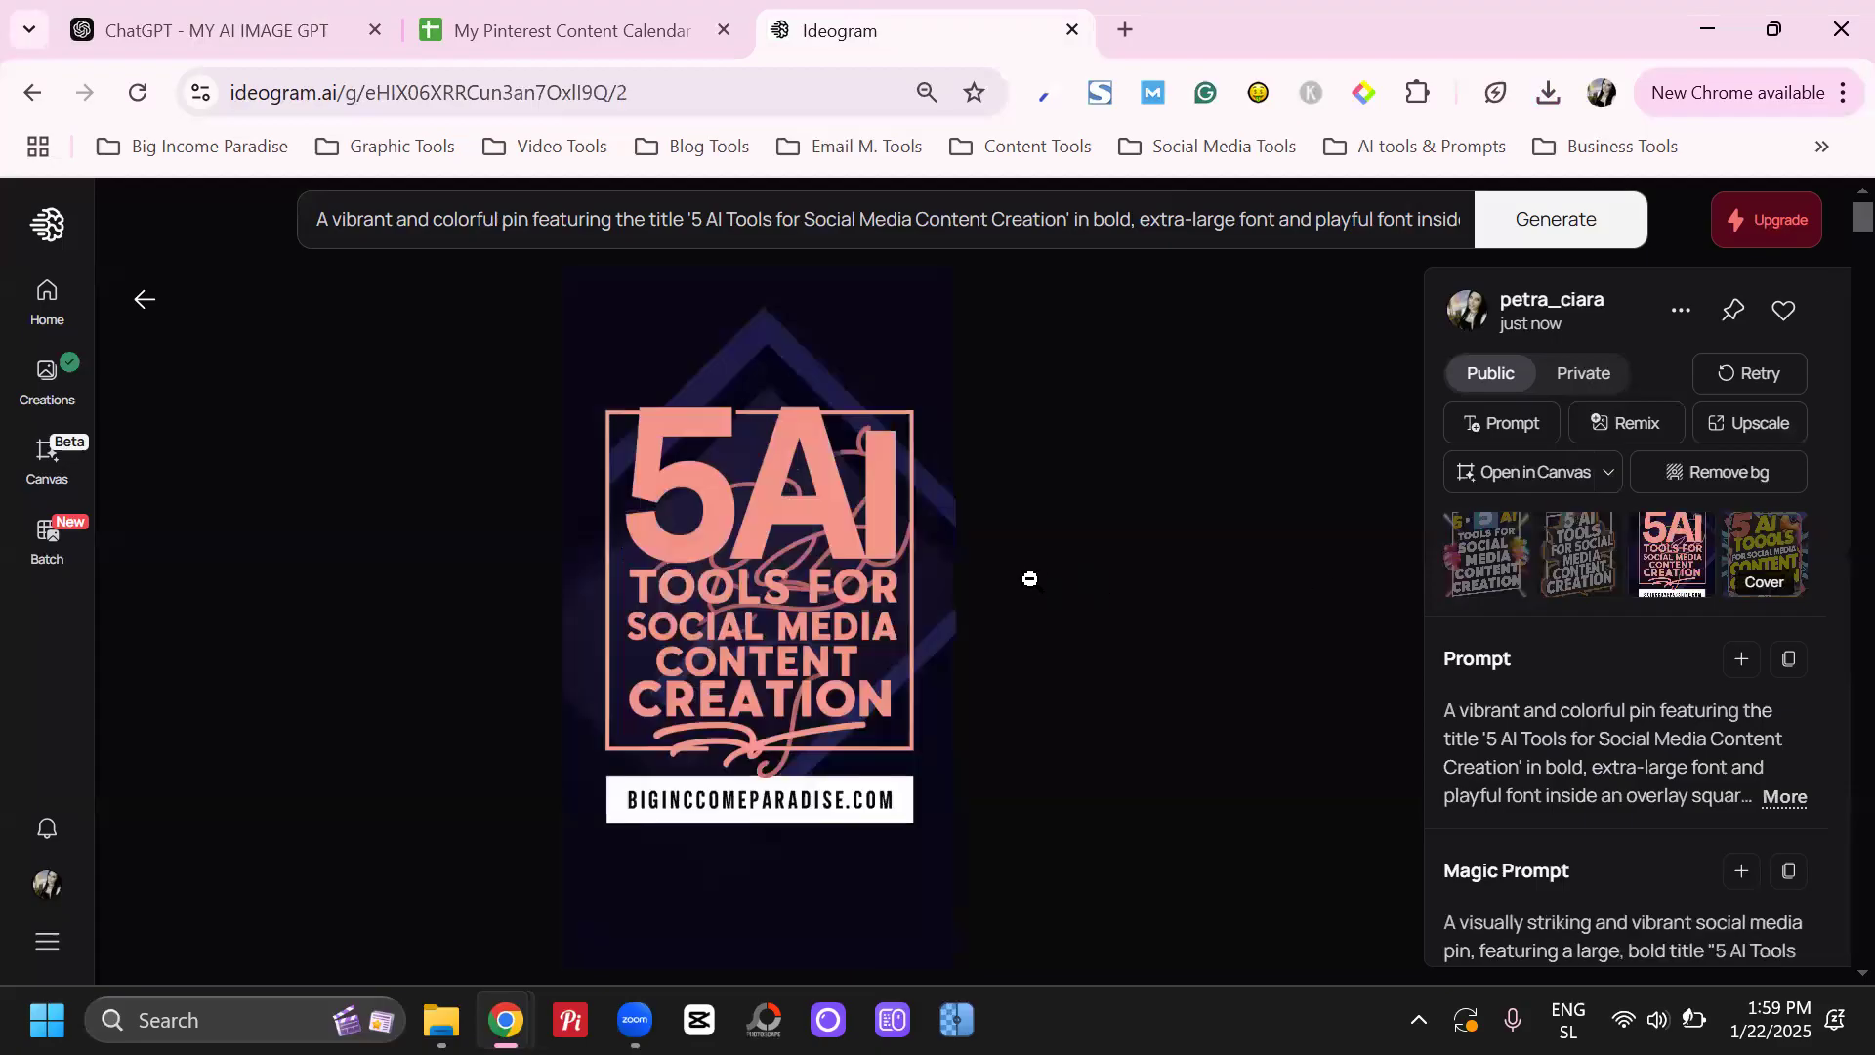
click(1748, 554)
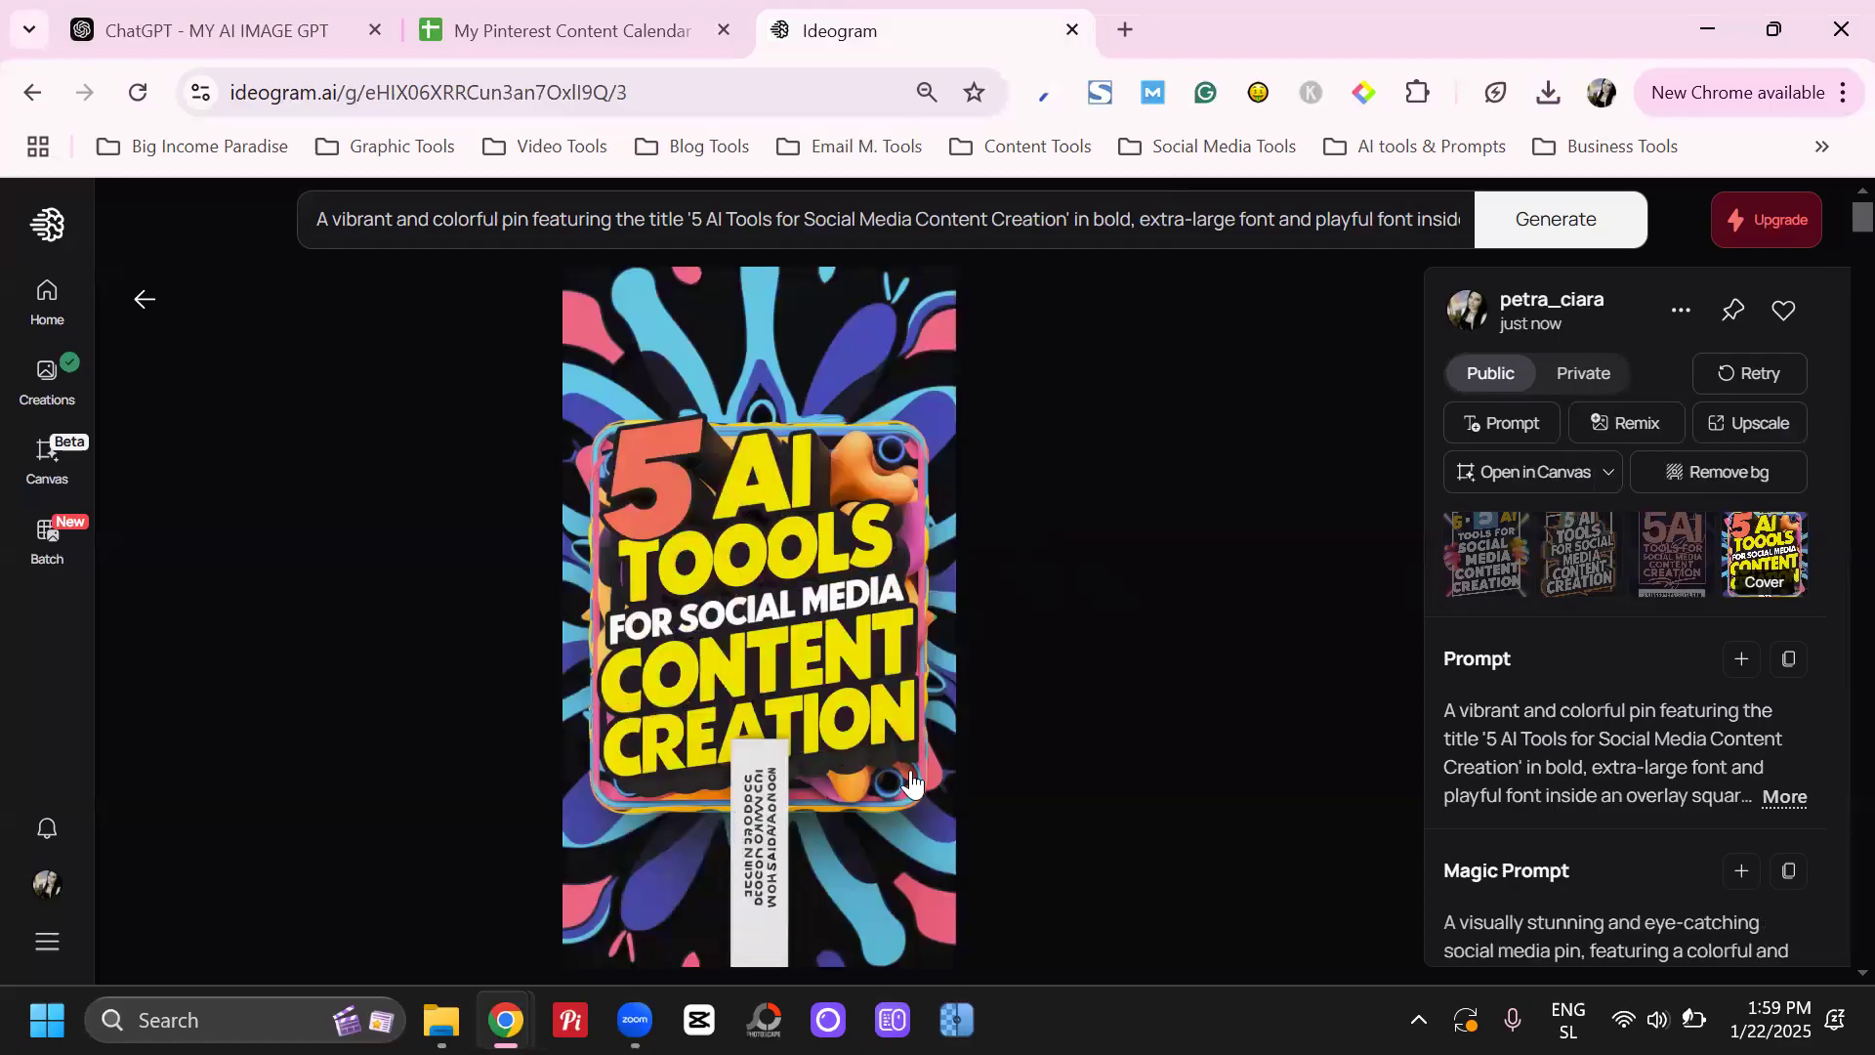
click(1509, 553)
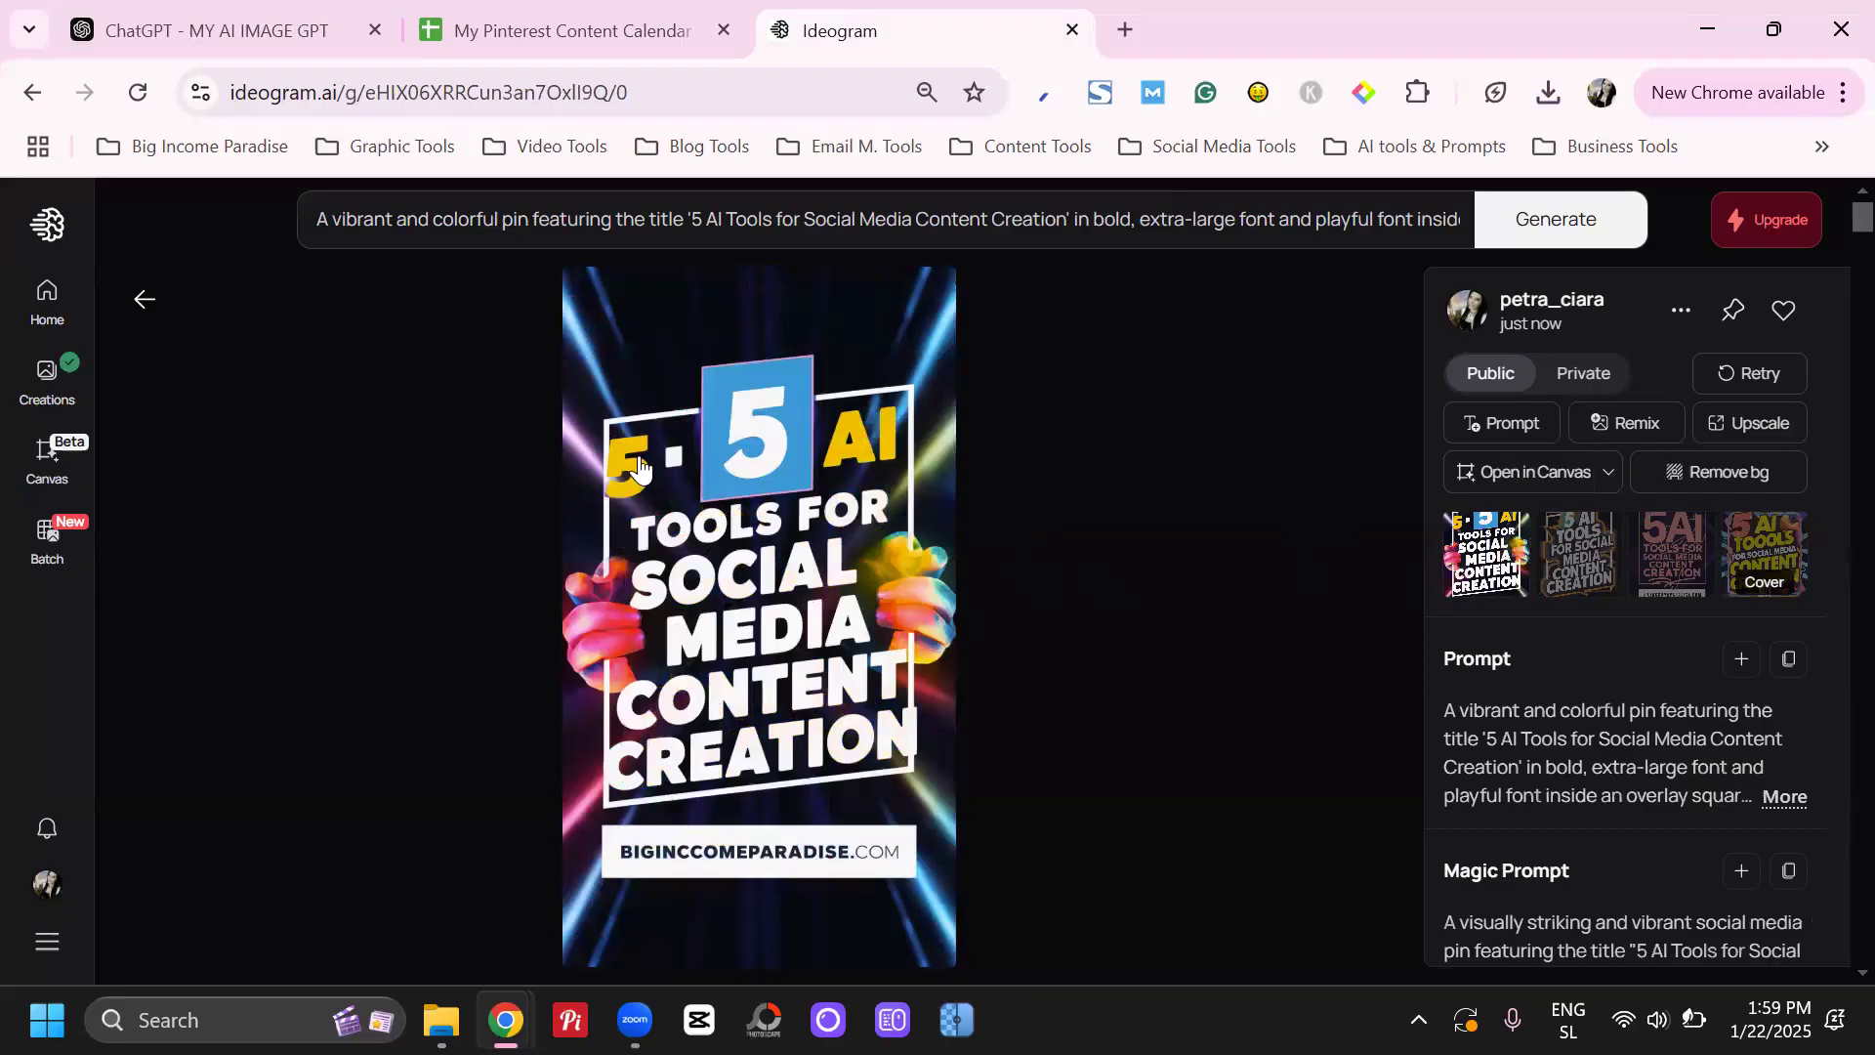
click(1570, 571)
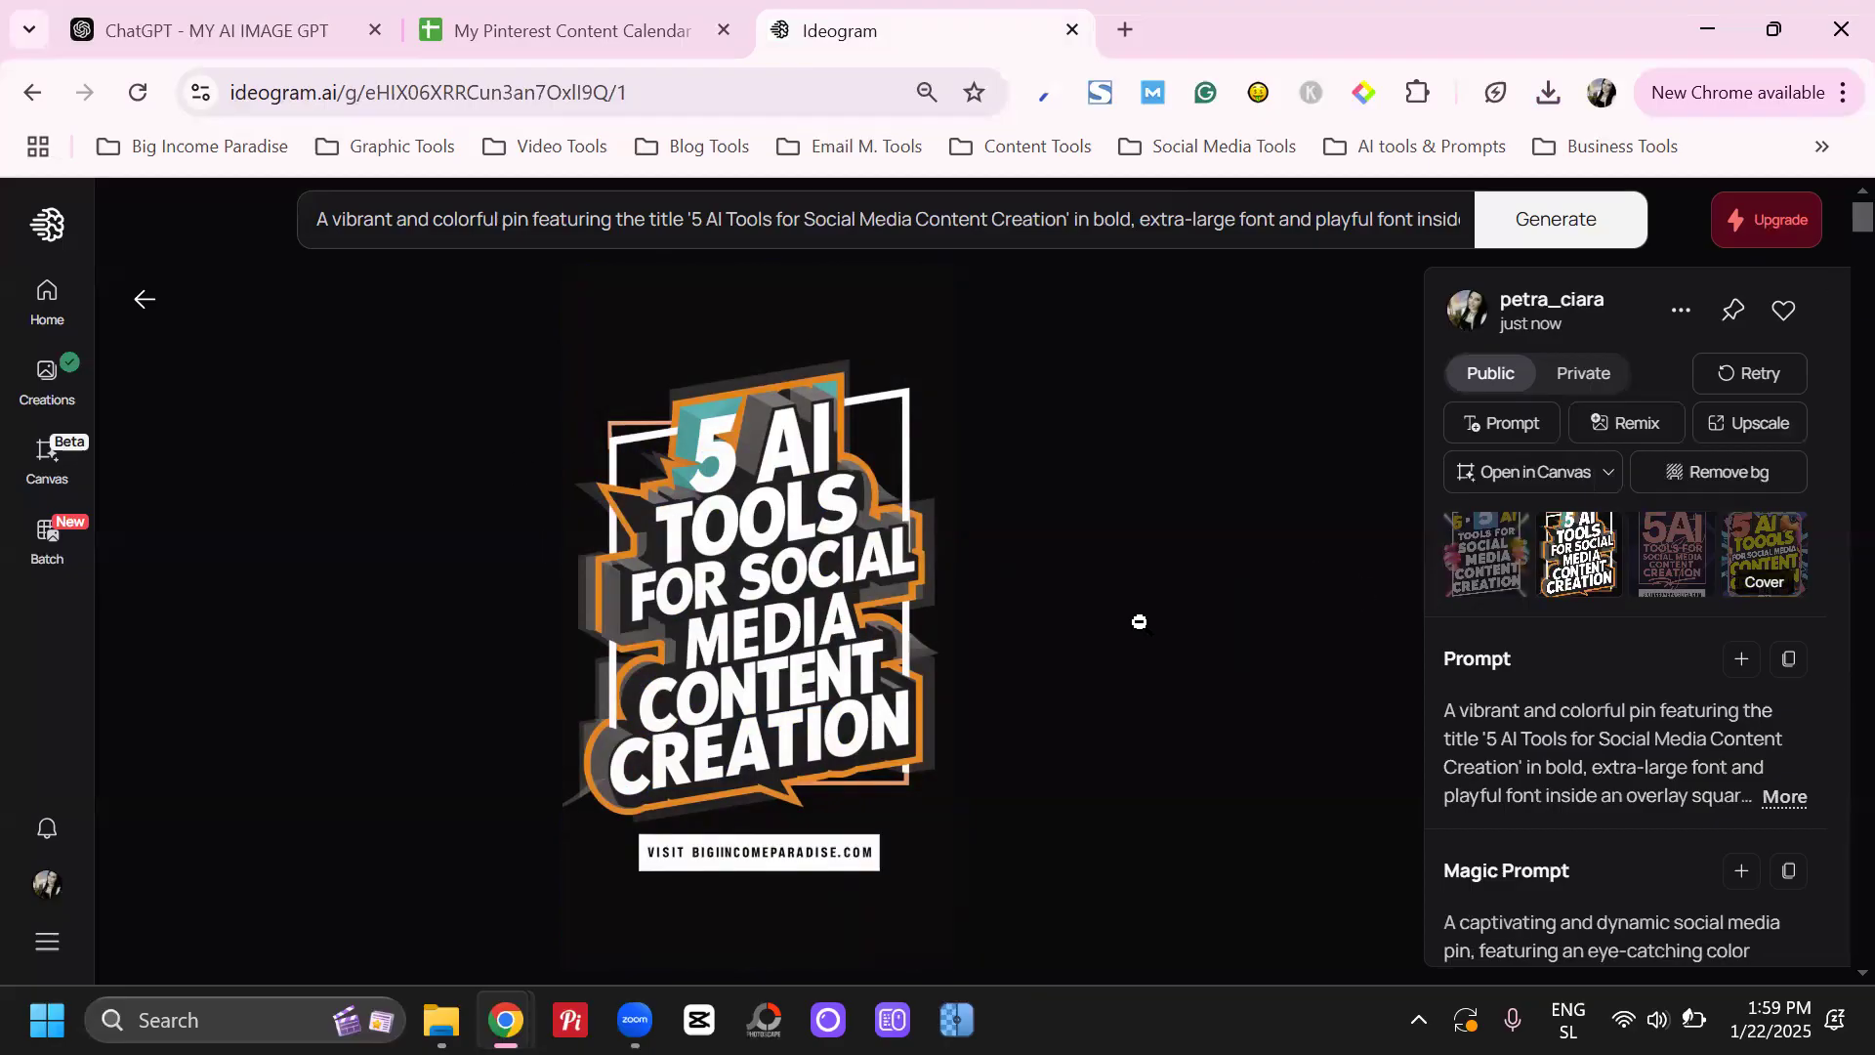
Review the model choices in the prompt settings and select 2.0 (latest)
click(1178, 220)
click(1453, 490)
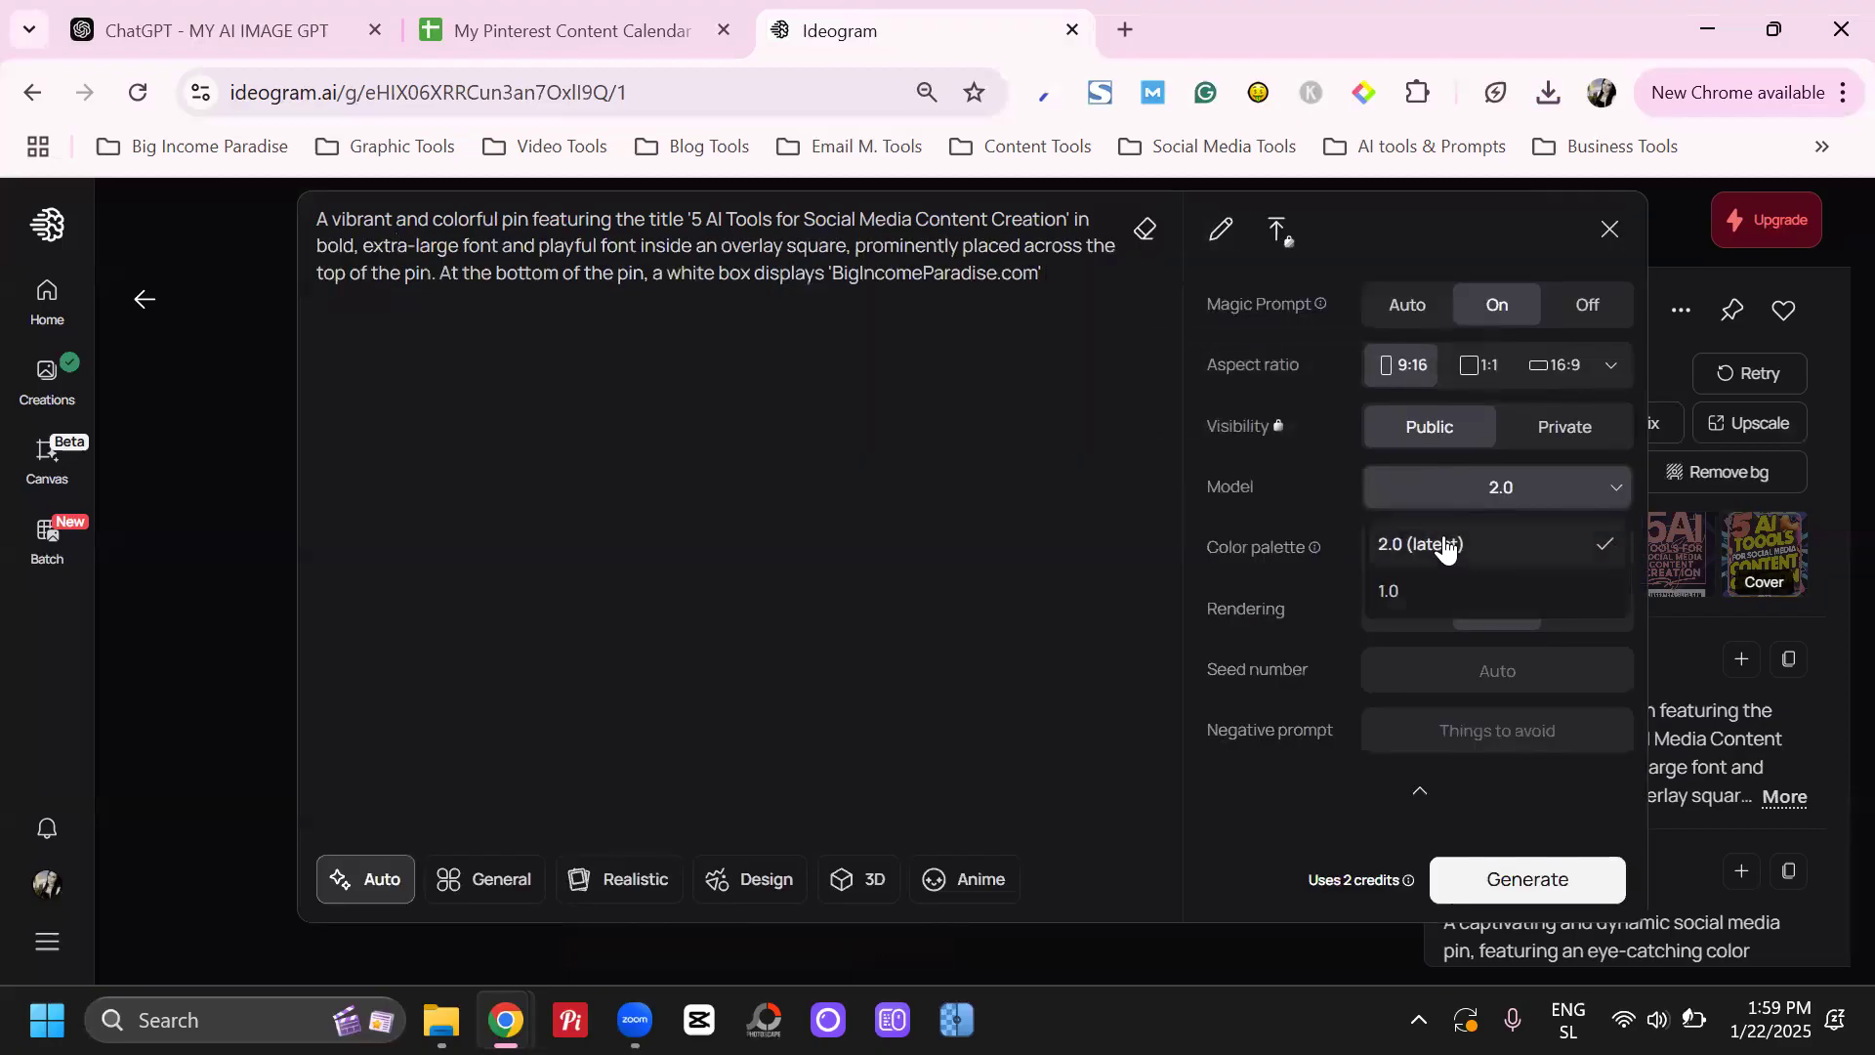
click(1116, 460)
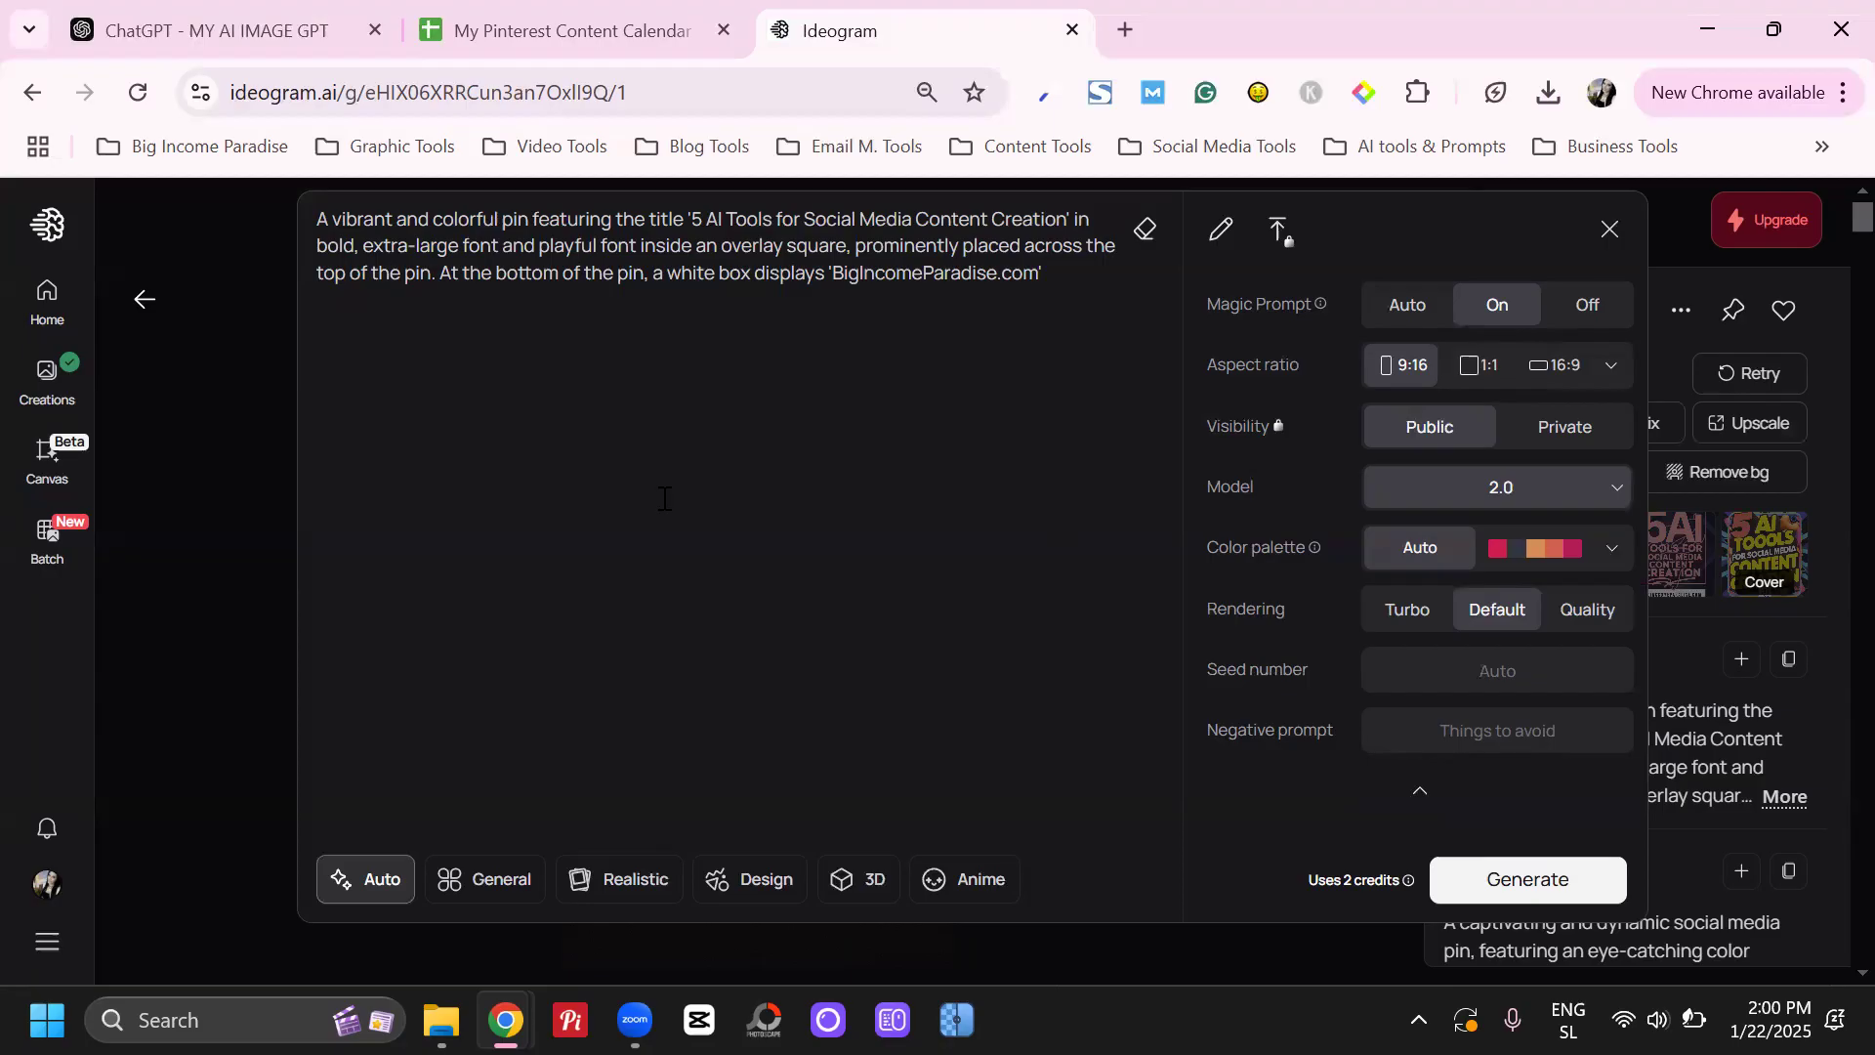
click(1737, 541)
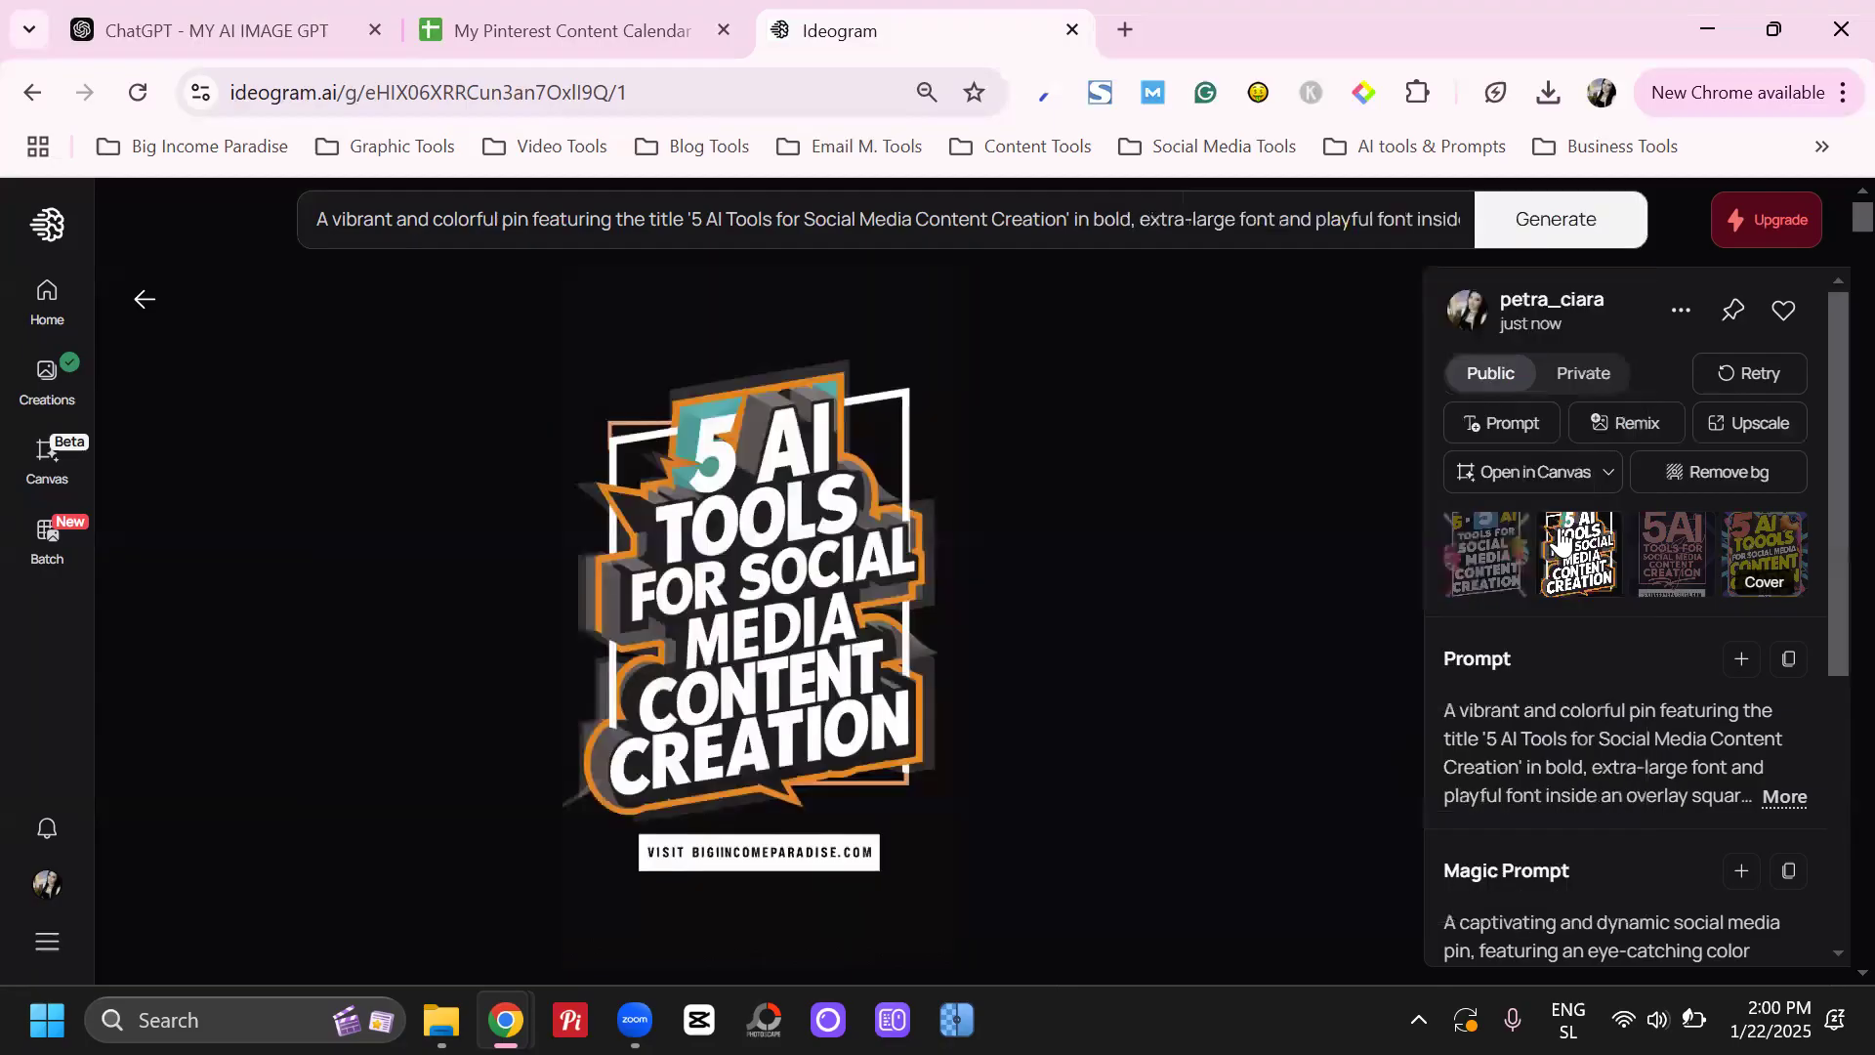
click(1362, 220)
click(1472, 488)
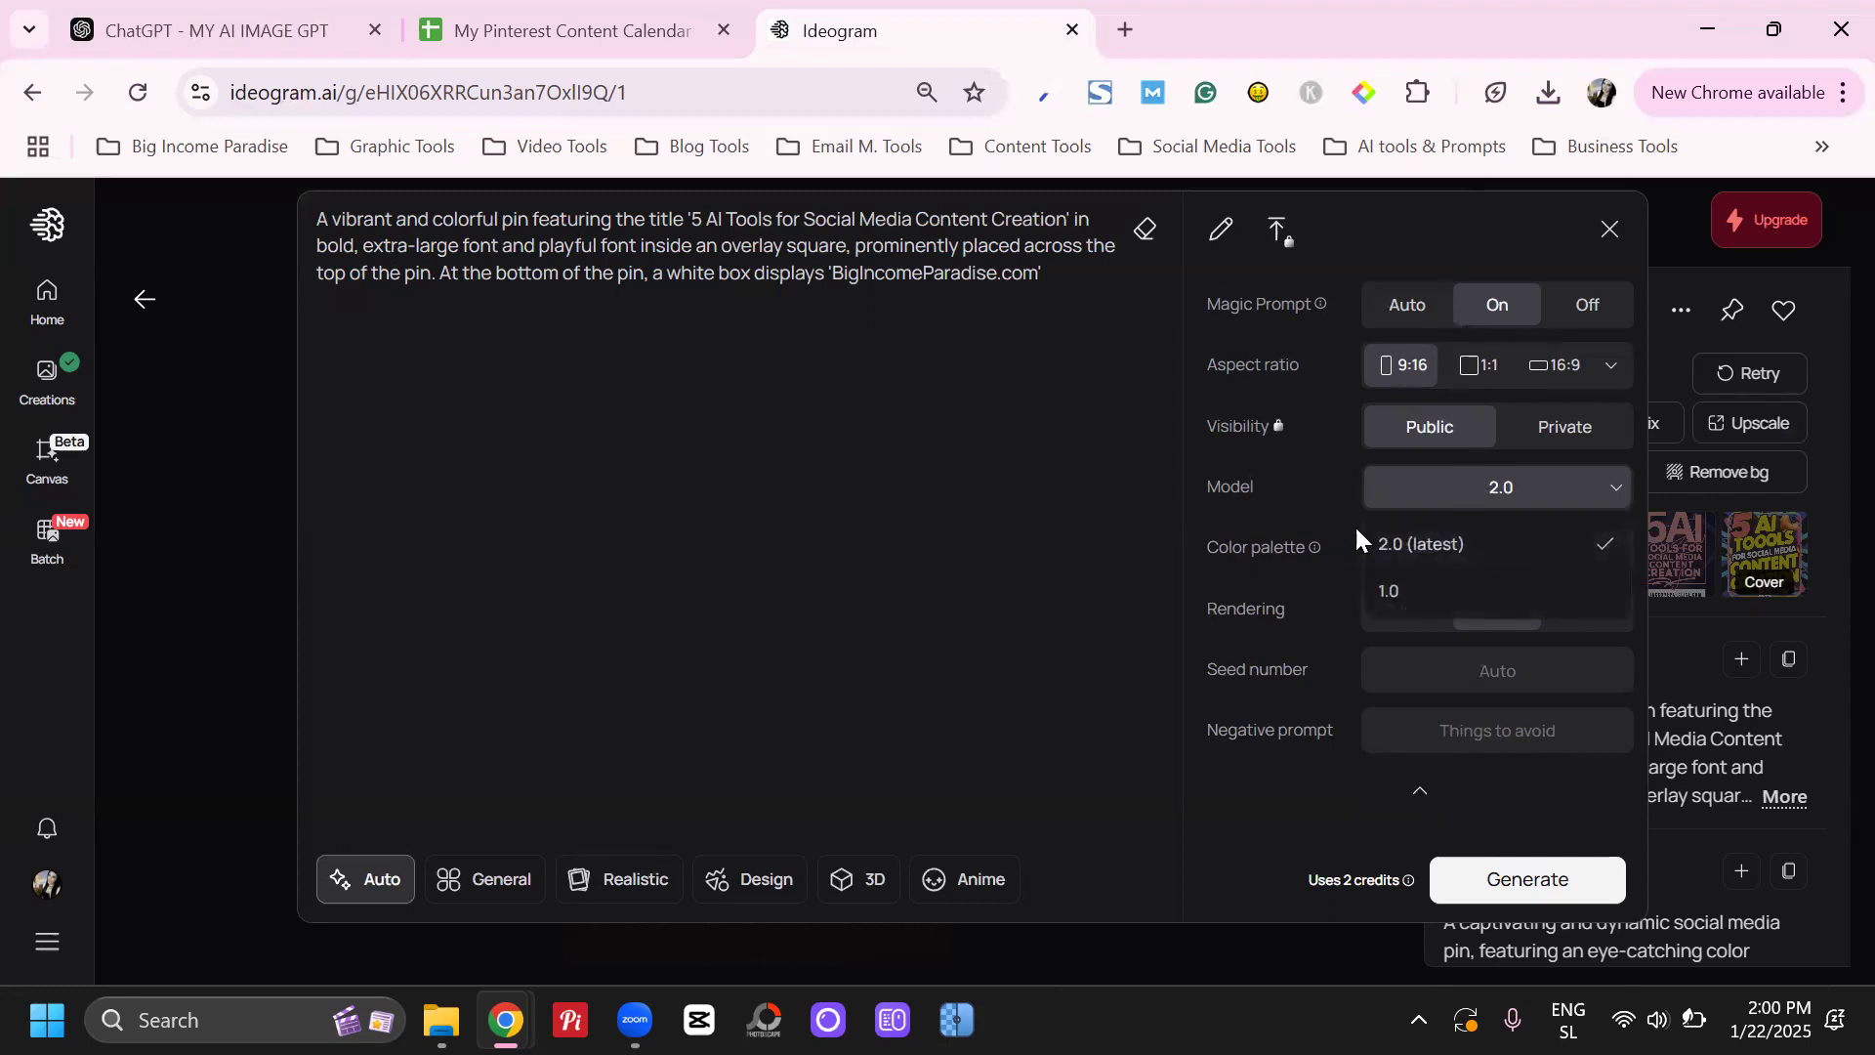
click(1421, 549)
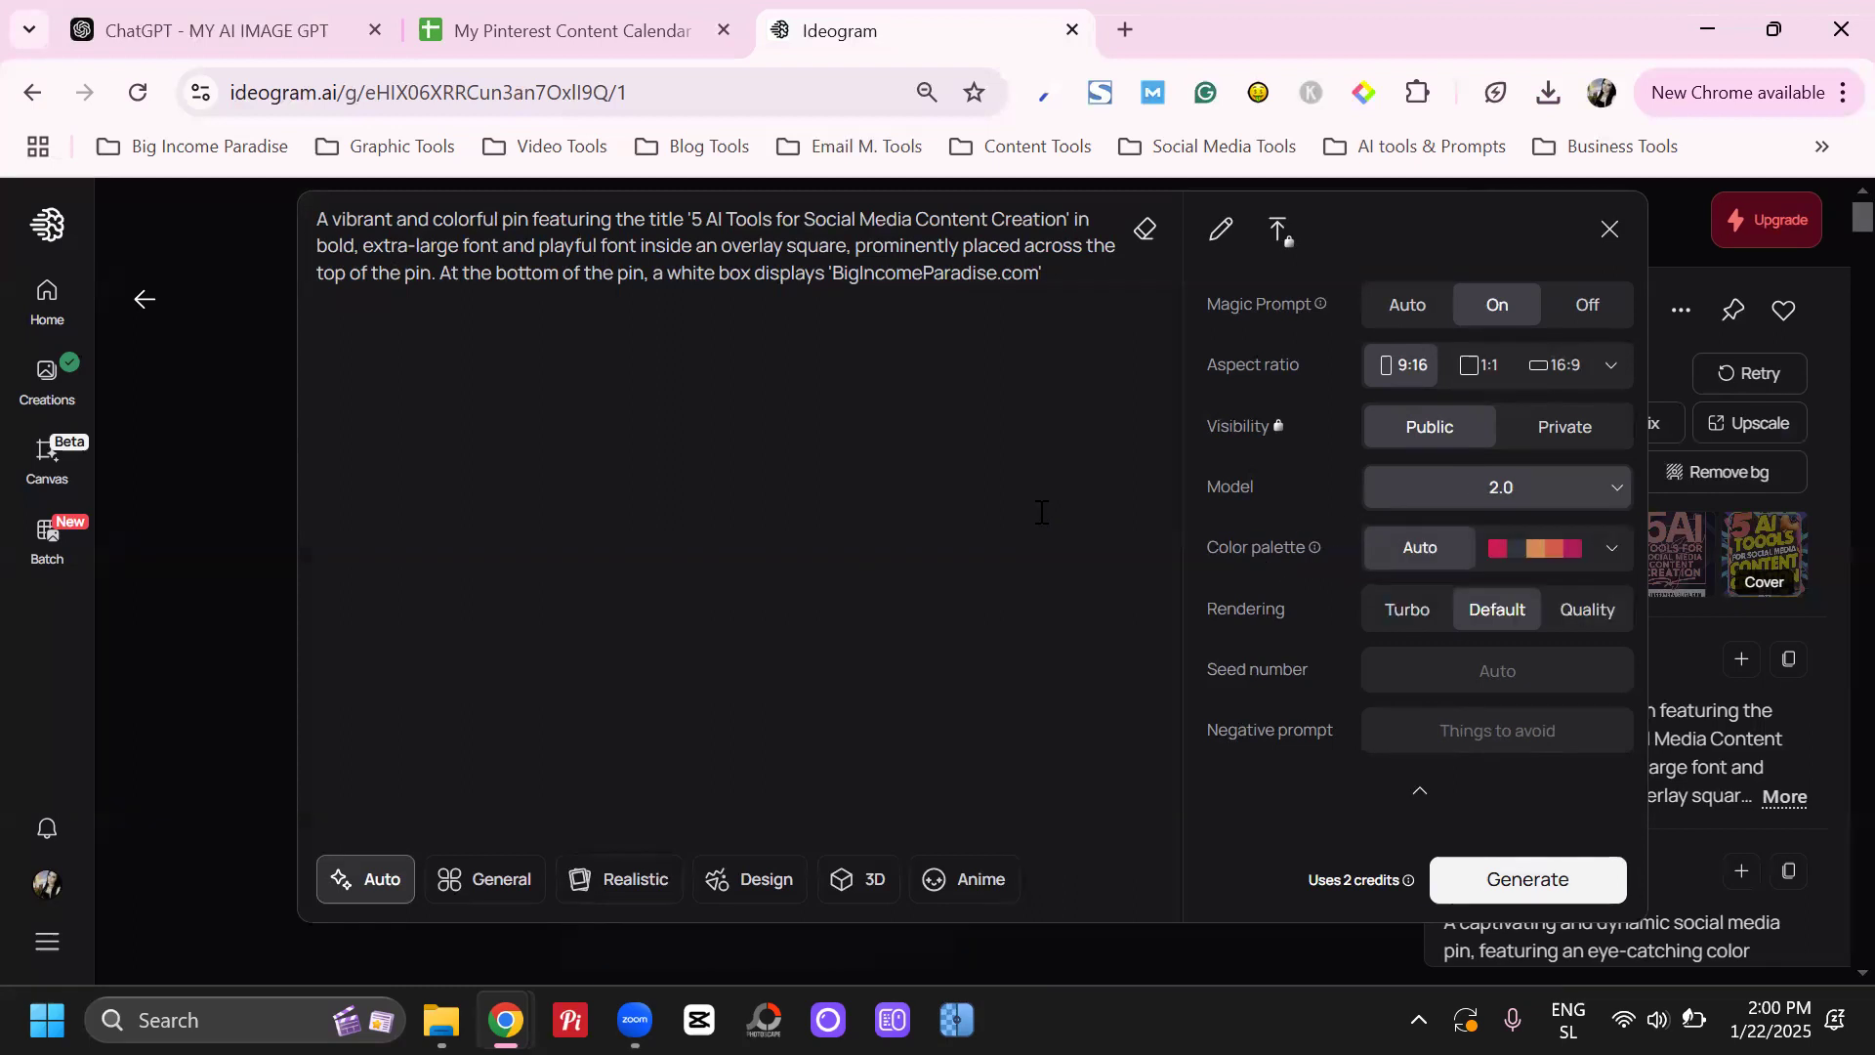